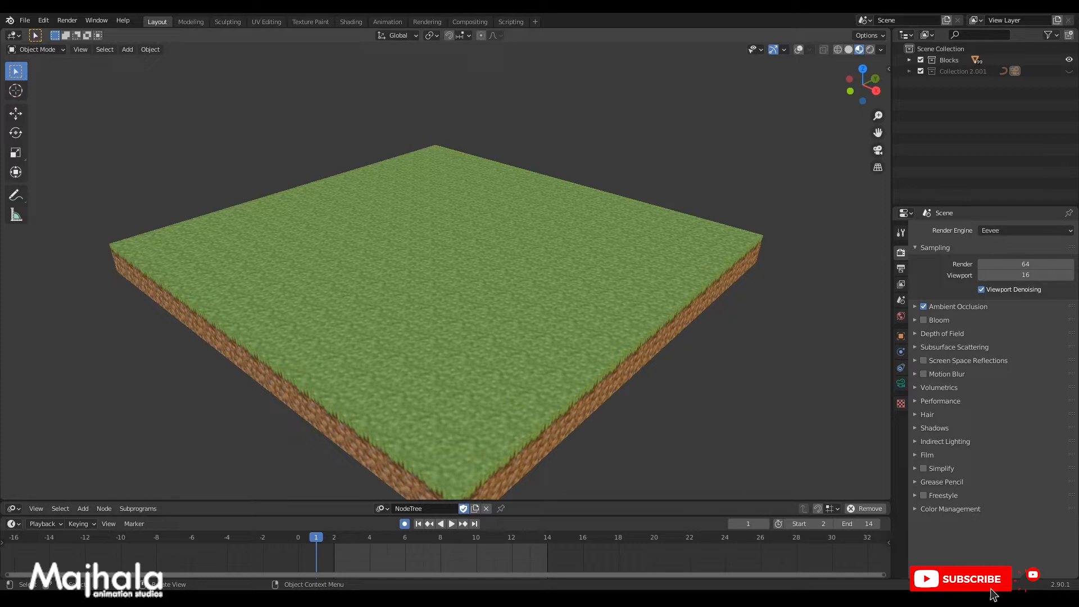
Play the grass block animation and examine the rippling blocks from several angles.
key("space")
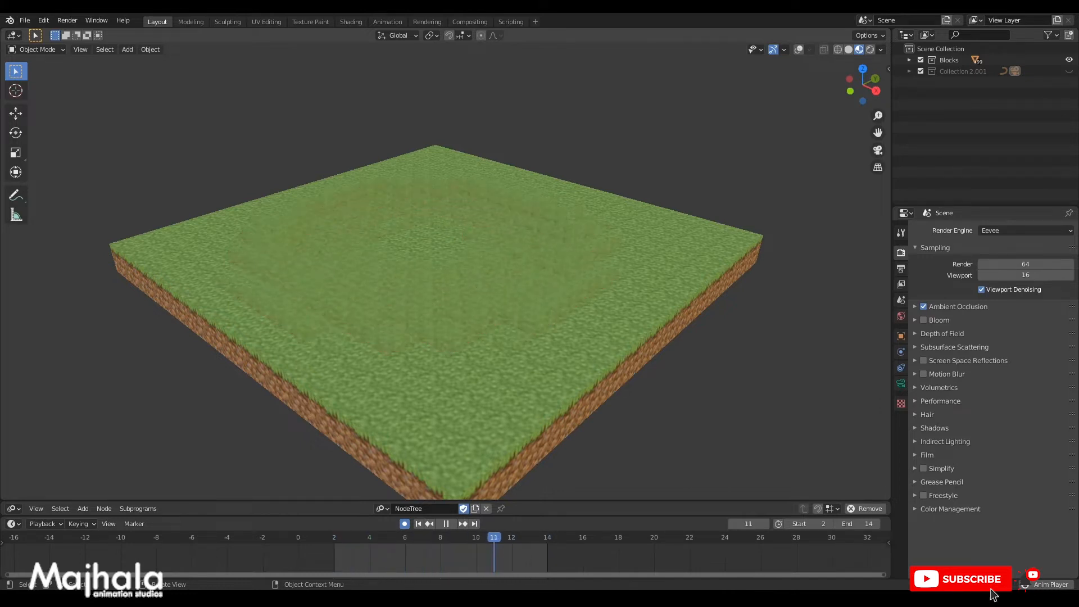
key("space")
key("space")
middle_click_drag(443, 292, 359, 291)
key("space")
key("space")
key("space")
key("space")
key("space")
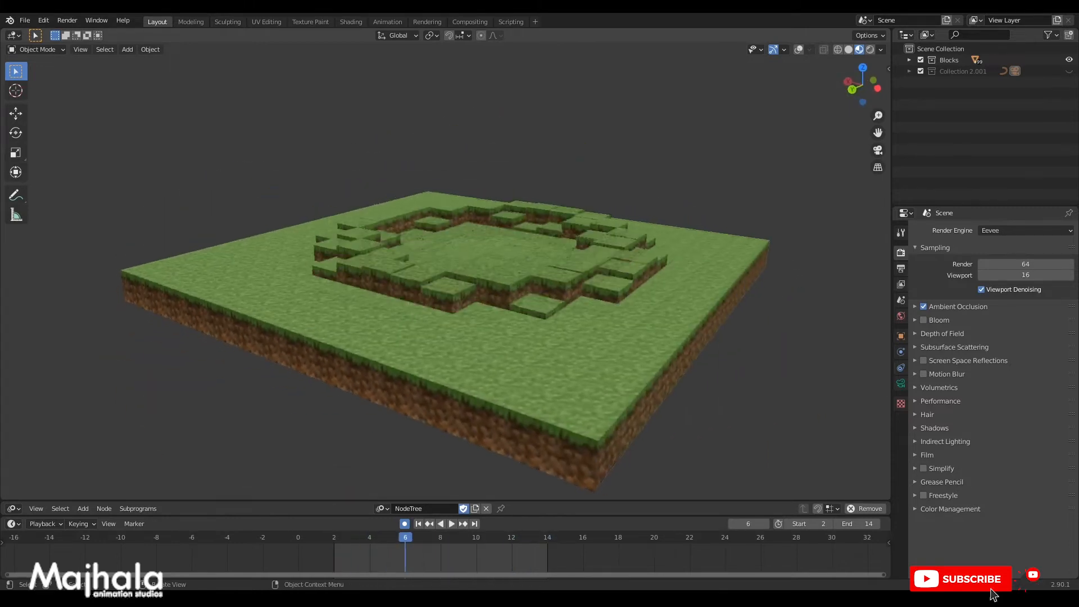
middle_click_drag(427, 293, 369, 295)
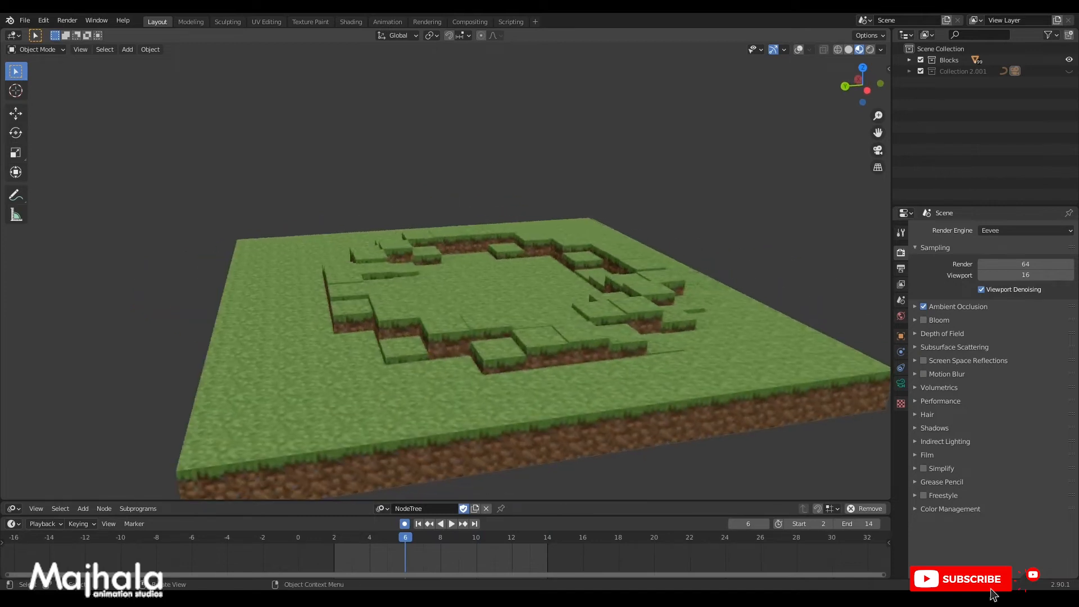
key("space")
key("space")
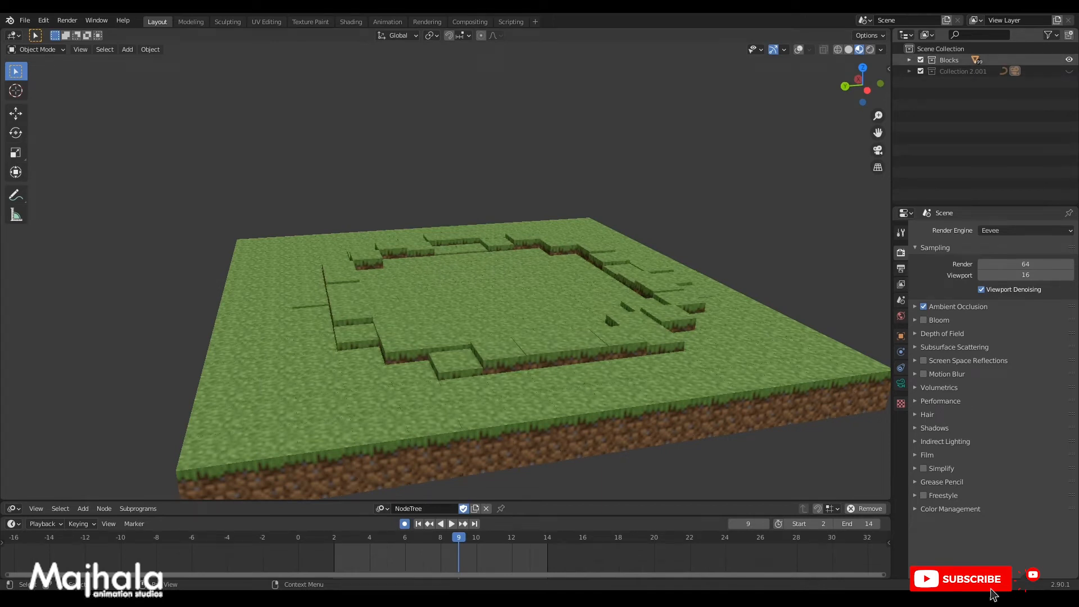
Expand the Blocks collection and look through the individual grass block objects it contains.
left_click(948, 59)
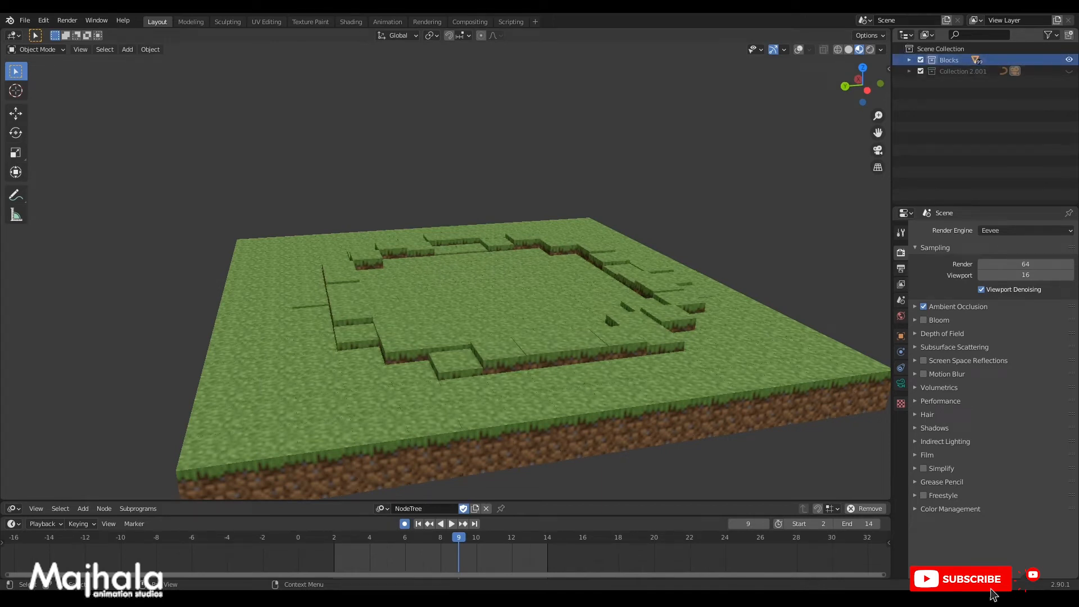
middle_click_drag(539, 270, 539, 283)
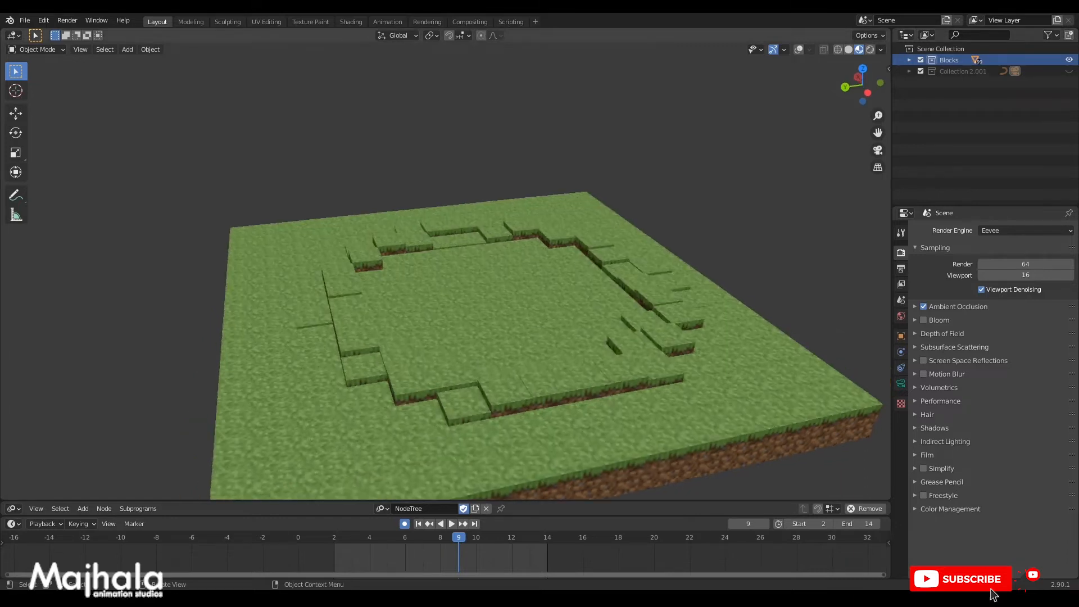
left_click(909, 60)
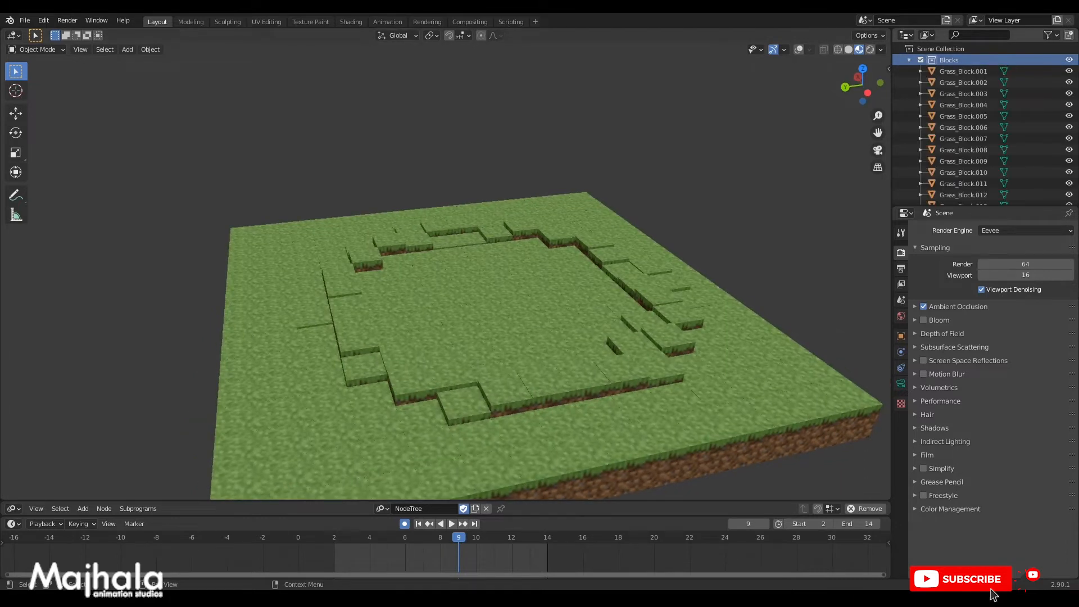
scroll(983, 124, "down", 8)
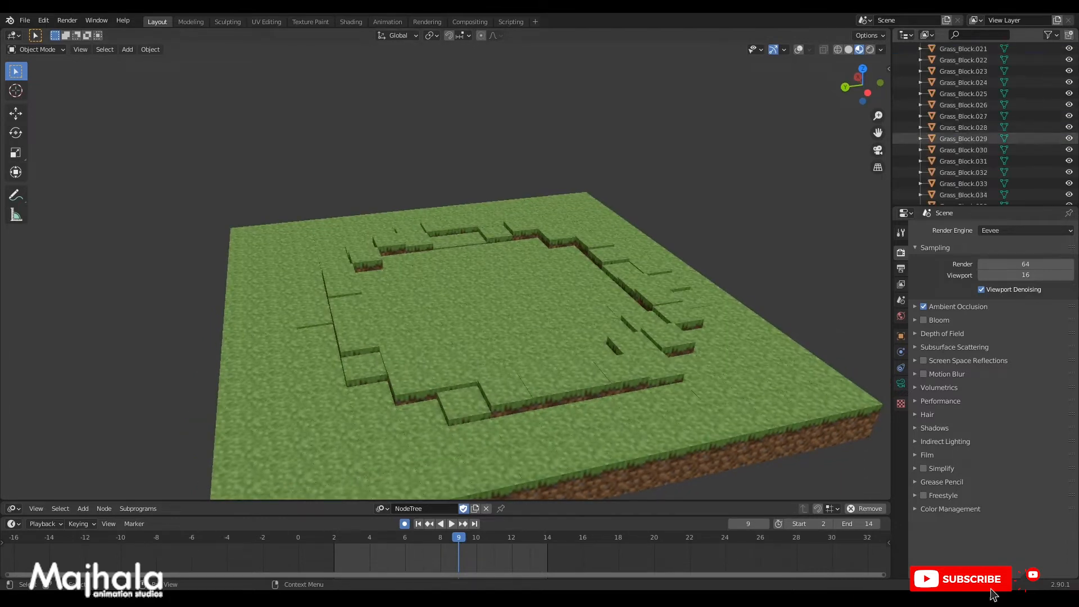
scroll(966, 130, "down", 4)
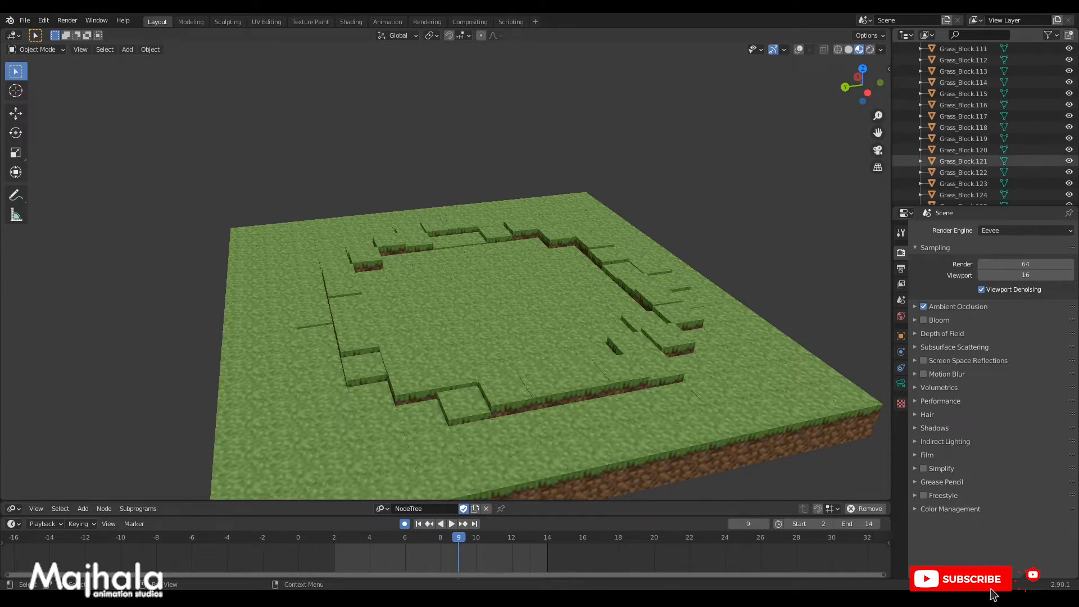
scroll(966, 160, "down", 5)
middle_click_drag(450, 314, 523, 312)
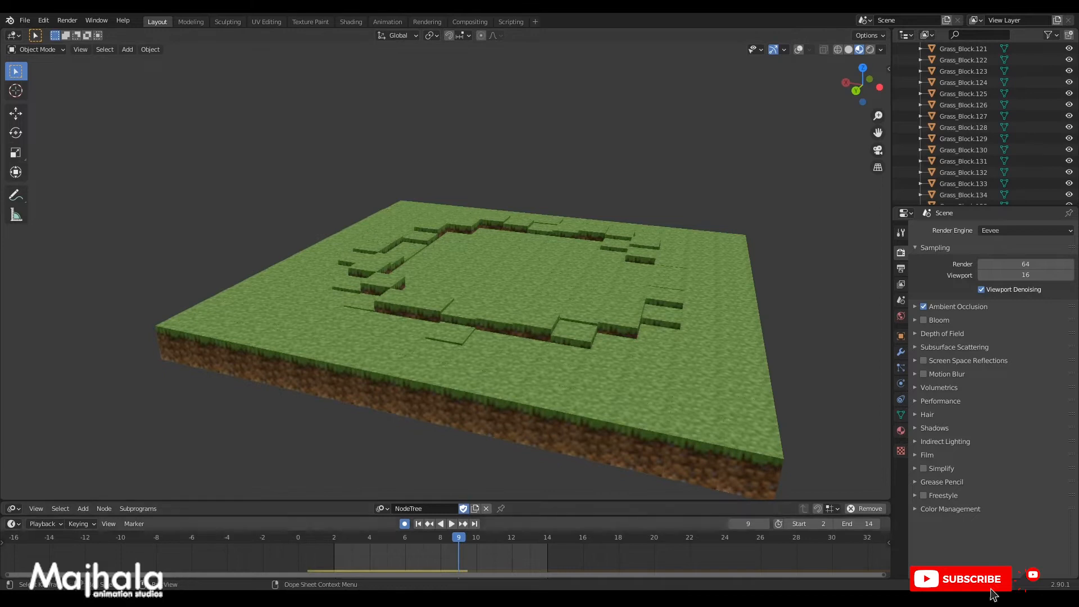
Enlarge the node editor and disconnect the Spline Falloff from Offset Matrix and the links into the Object Matrix Output node.
left_click_drag(449, 500, 450, 322)
scroll(388, 427, "down", 3)
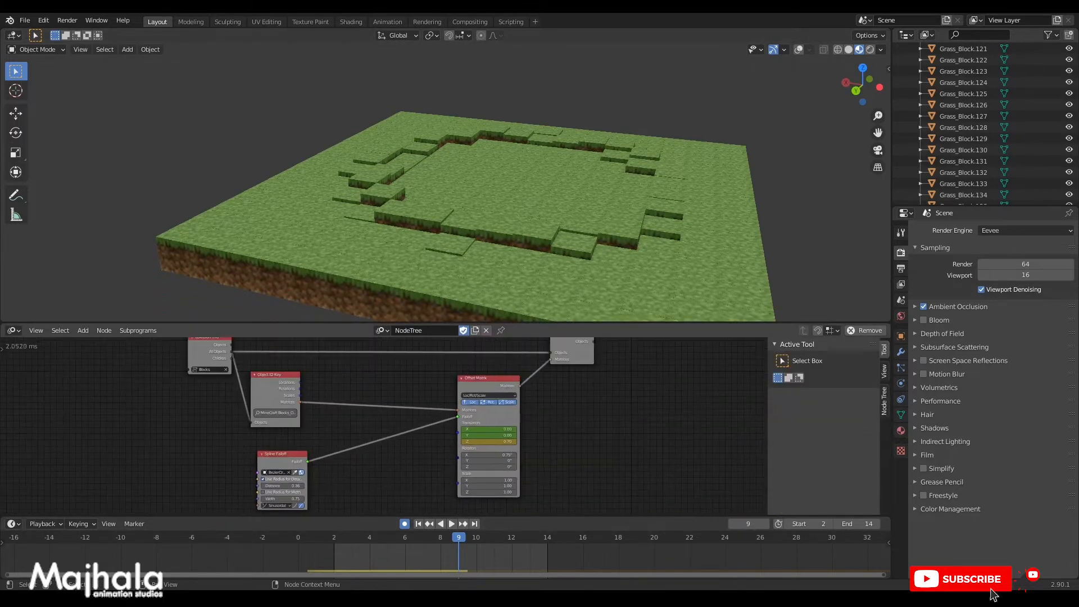
left_click_drag(457, 417, 416, 432)
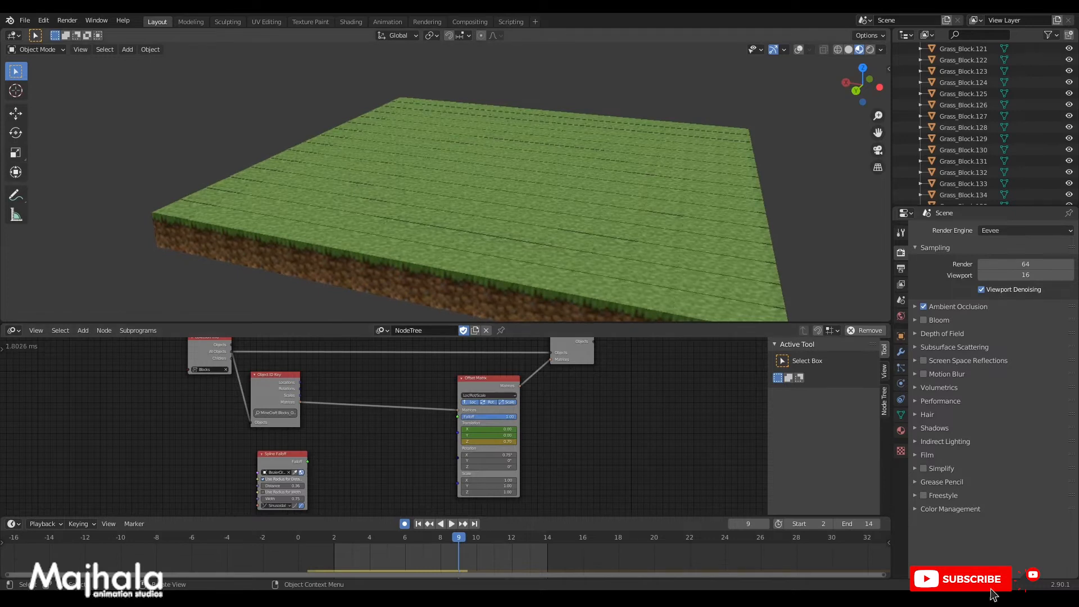
middle_click_drag(387, 427, 390, 448)
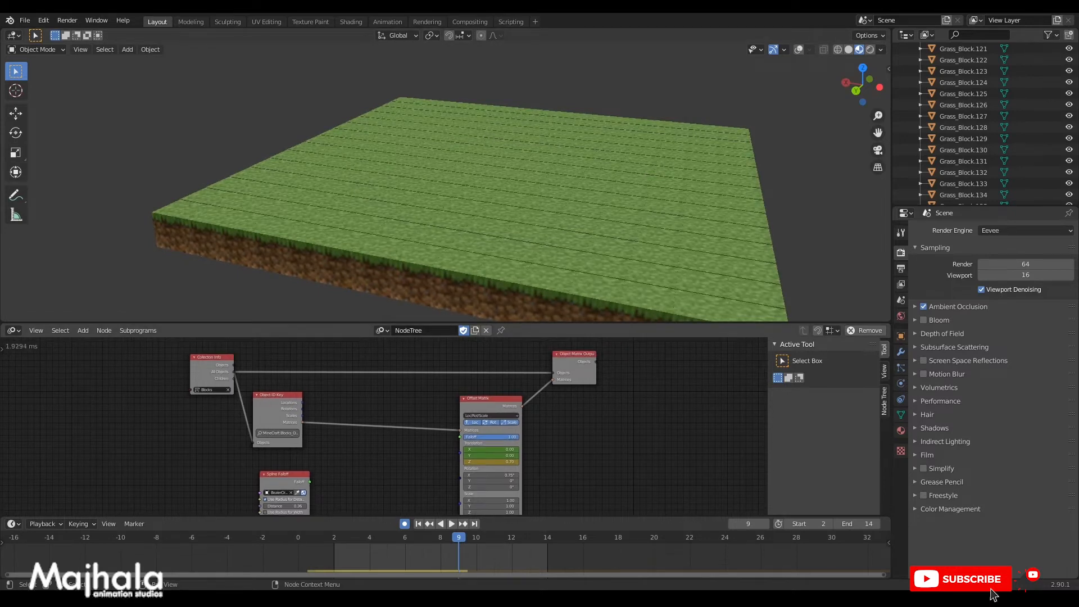
left_click_drag(553, 379, 517, 372)
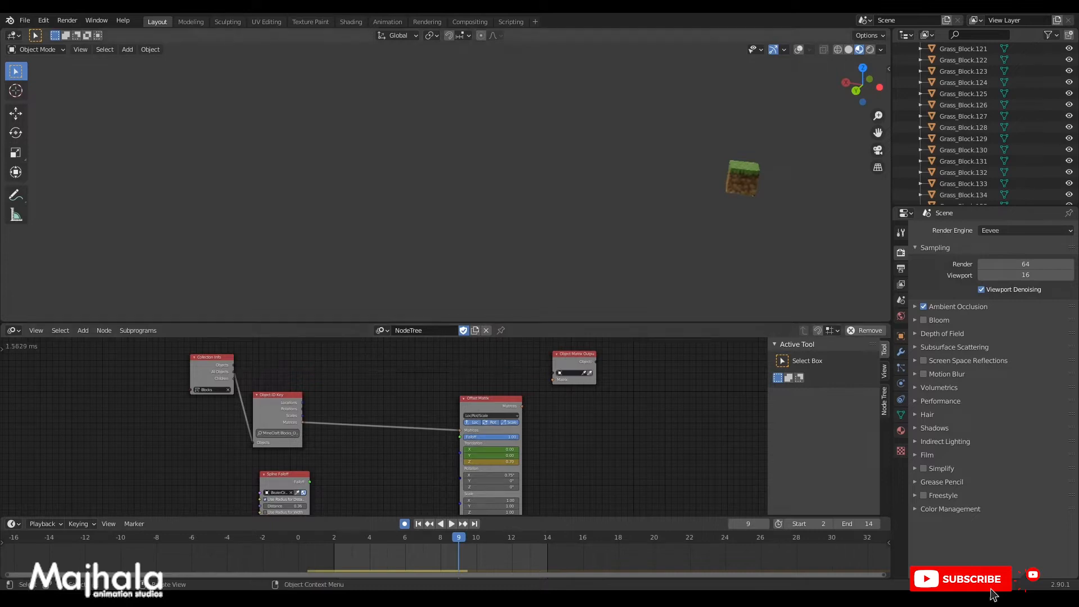
Shrink the node editor back down and turn on the viewport overlays.
scroll(962, 93, "up", 20)
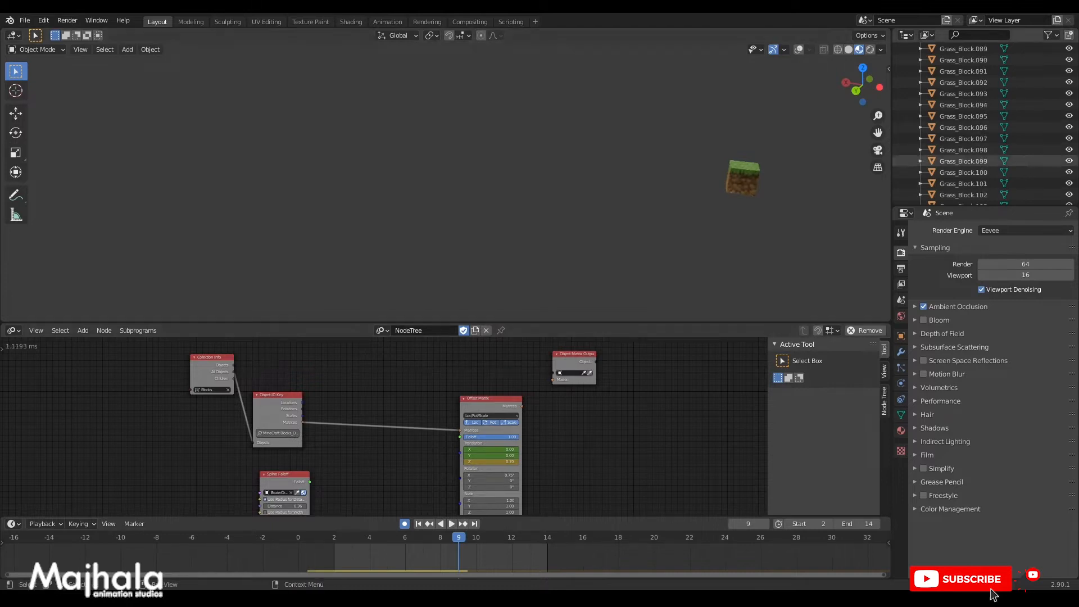
left_click_drag(731, 322, 730, 500)
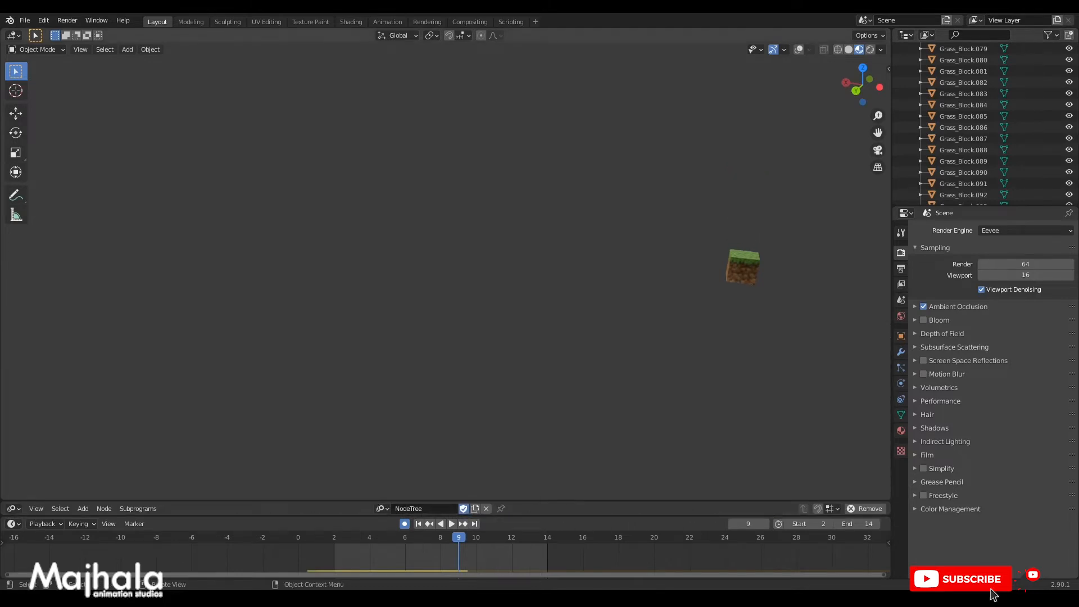
key("shift+alt+z")
scroll(984, 121, "up", 4)
scroll(983, 105, "up", 15)
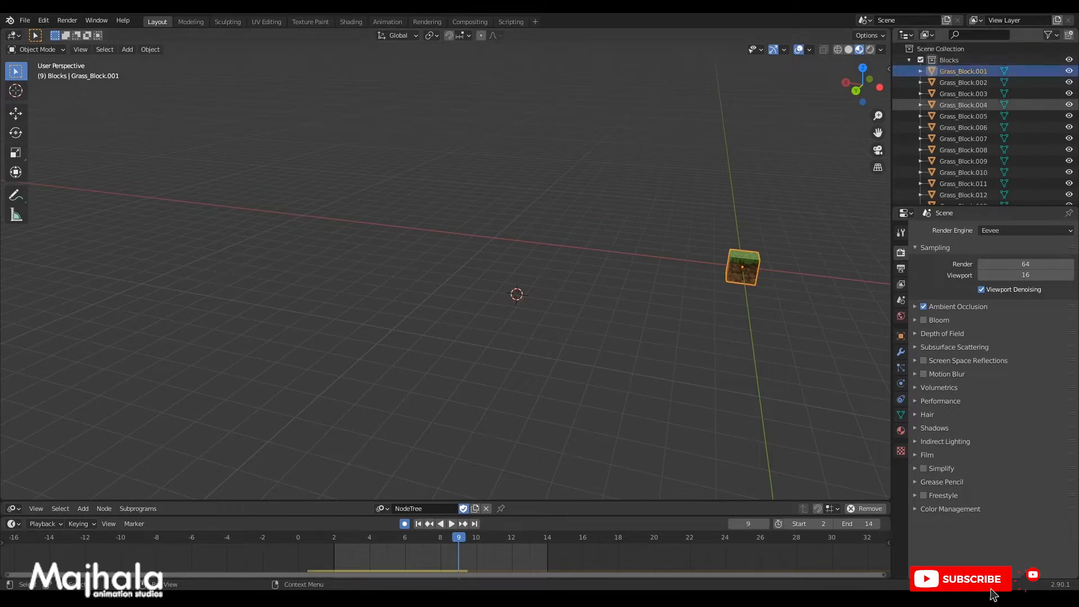
Widen and heighten the outliner to list the grass blocks through Grass_Block.225.
scroll(983, 127, "down", 6)
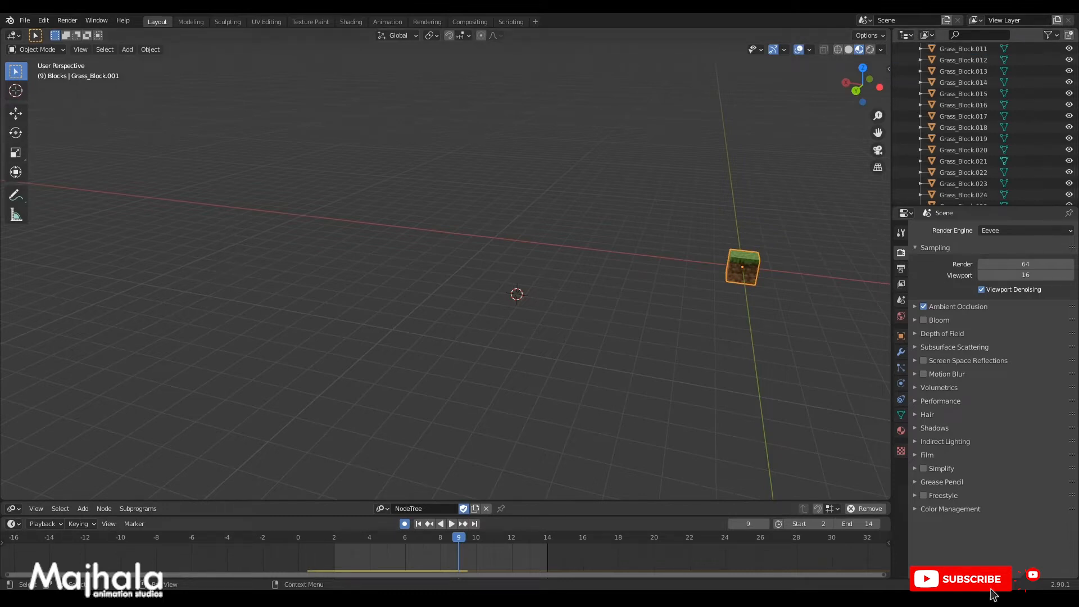
left_click_drag(891, 149, 836, 150)
scroll(958, 149, "down", 15)
scroll(957, 149, "down", 20)
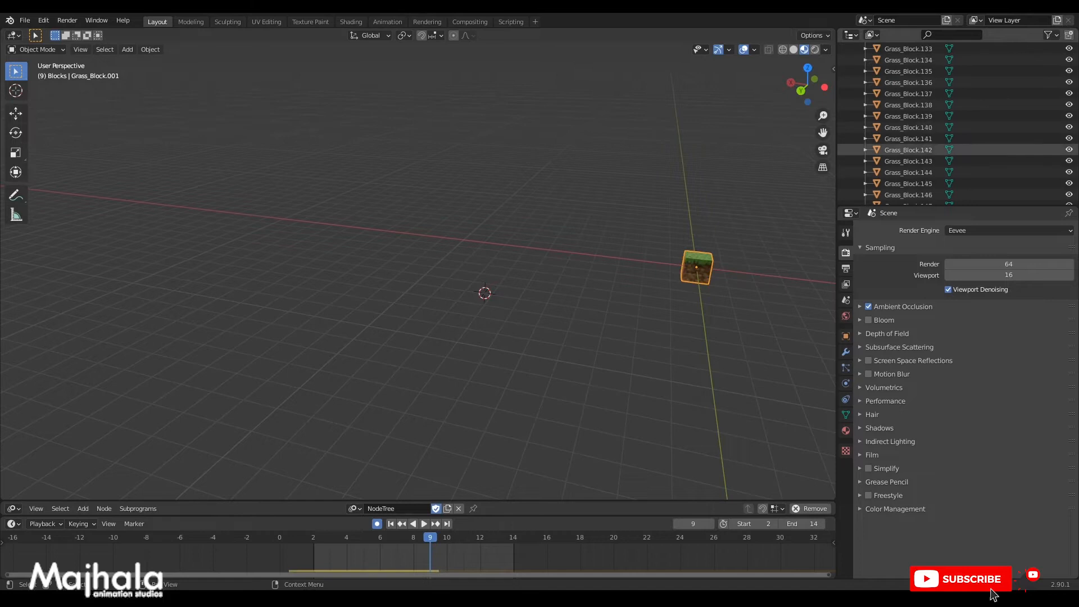
left_click_drag(958, 205, 957, 381)
scroll(957, 348, "down", 17)
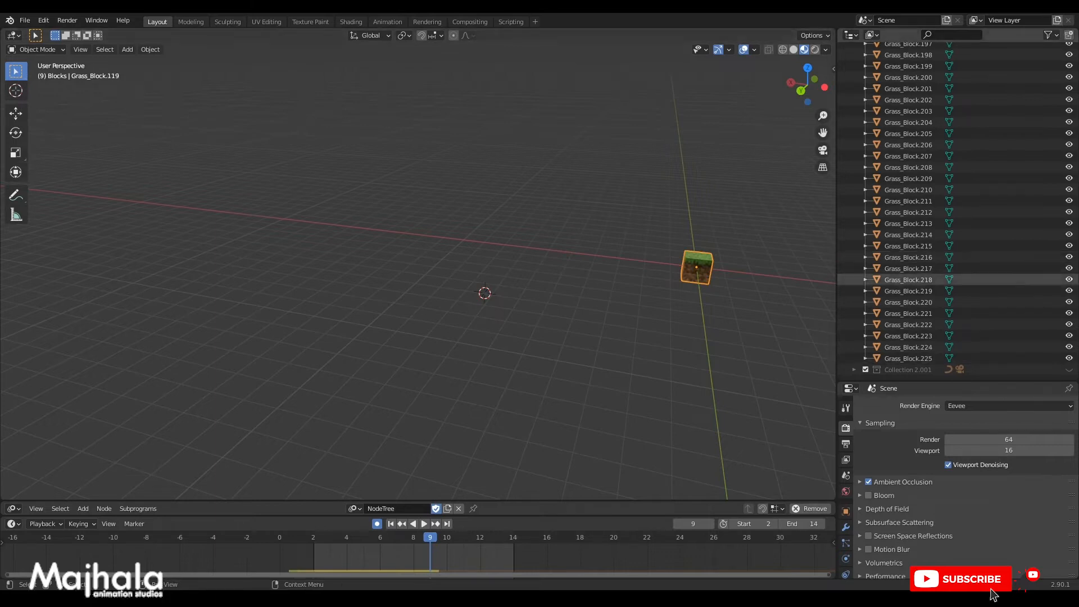
Delete Grass_Block.225 through Grass_Block.002 from the Blocks collection and select the remaining Grass_Block.001.
left_click(908, 358)
scroll(908, 280, "up", 20)
scroll(908, 257, "up", 20)
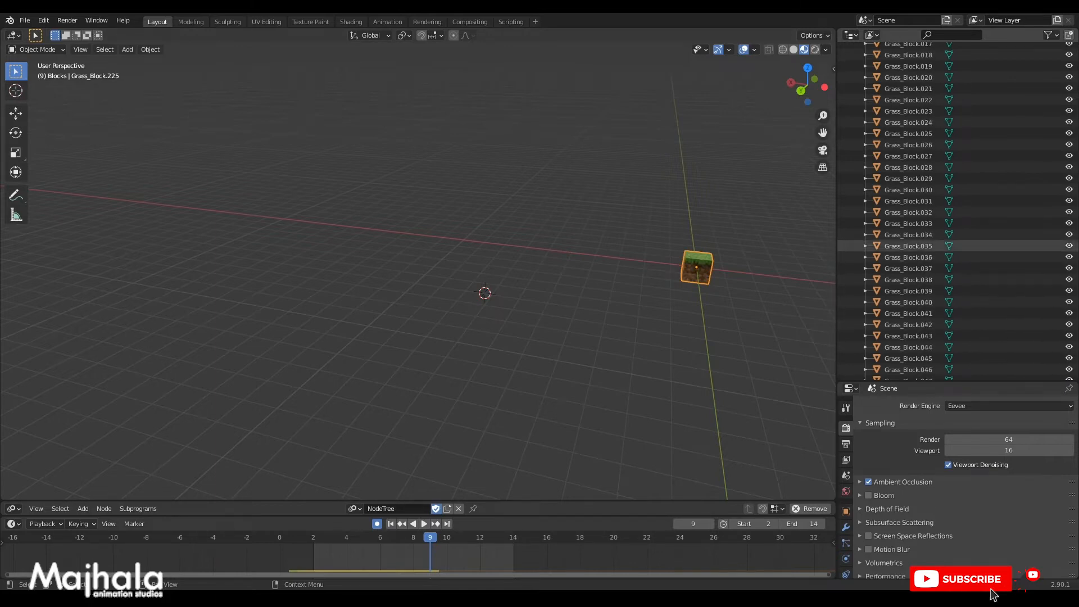
scroll(908, 242, "up", 20)
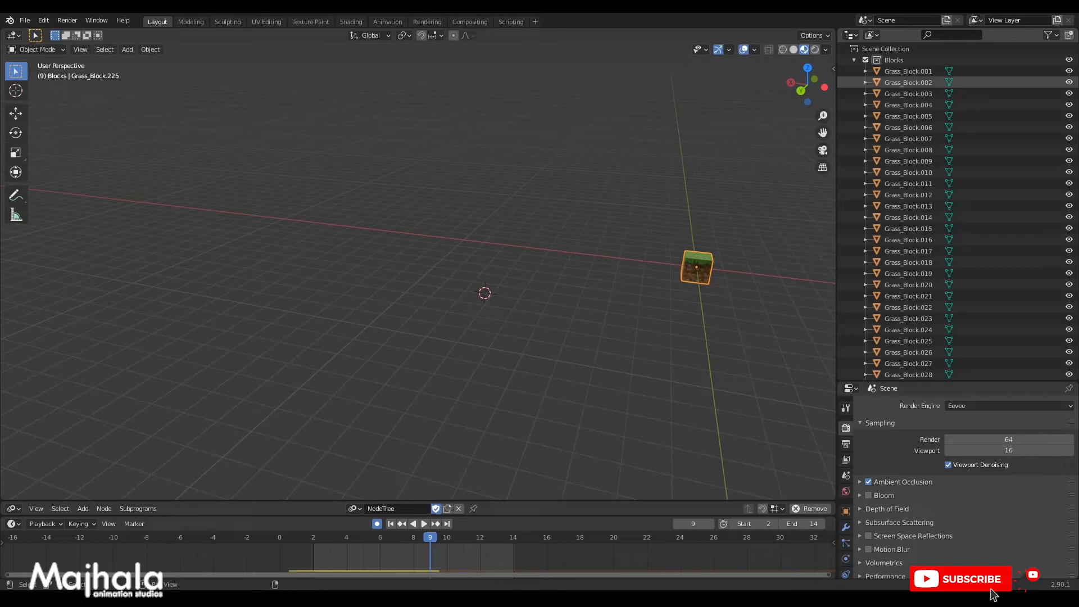
left_click(908, 82, "shift")
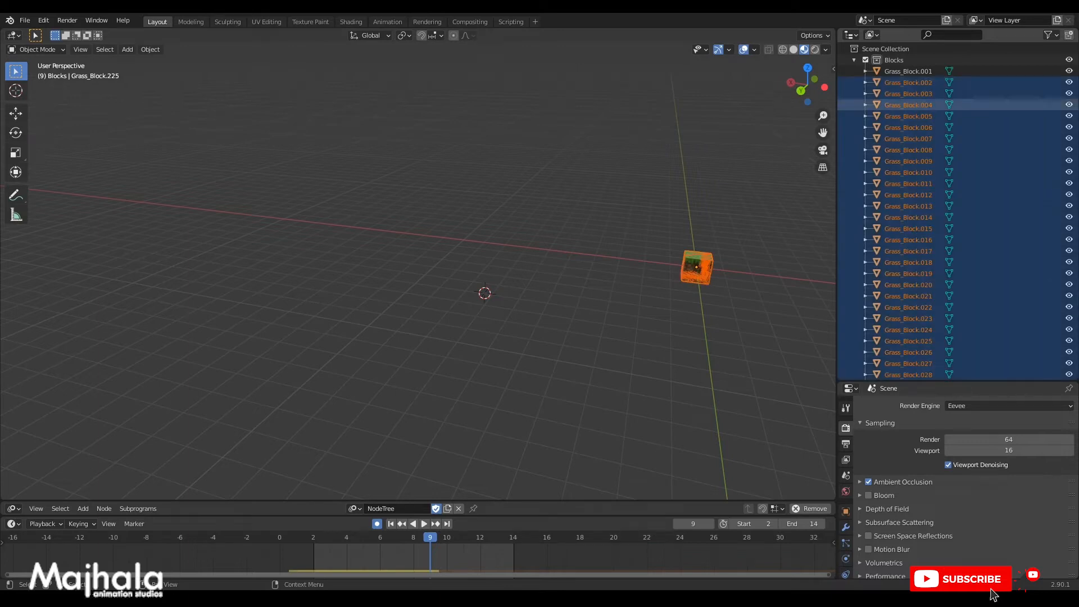
key("x")
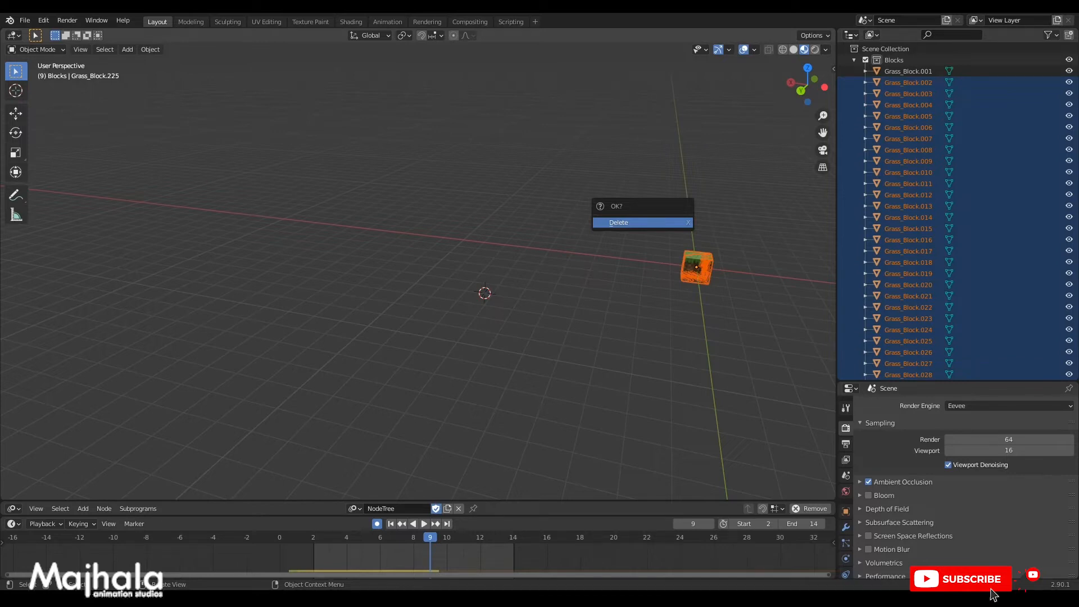
key("Return")
key("a")
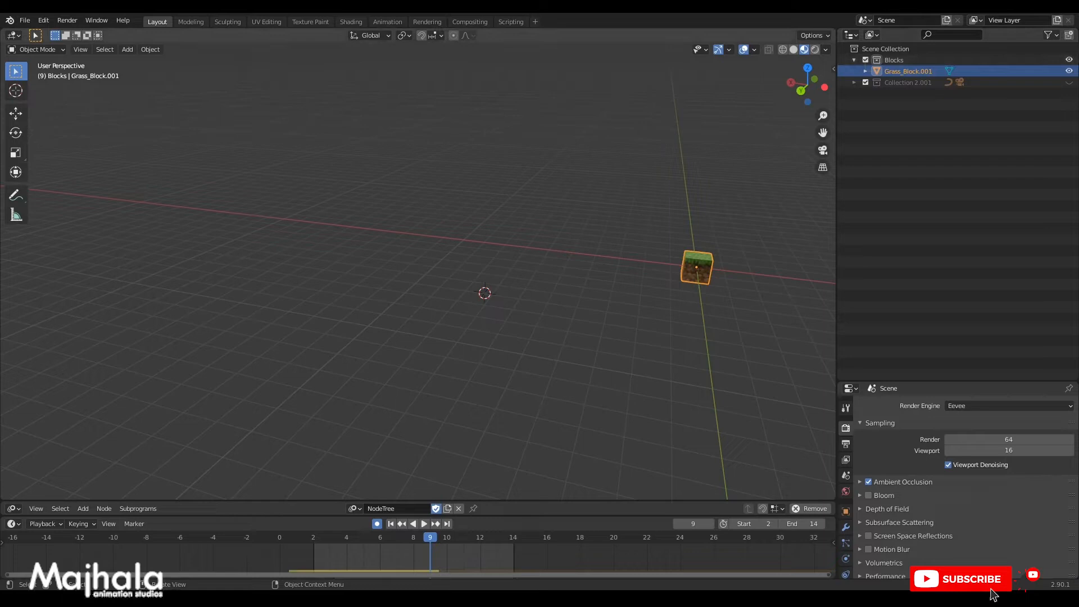
Delete every node from NodeTree, and give the space back to the 3D viewport.
left_click_drag(418, 500, 418, 224)
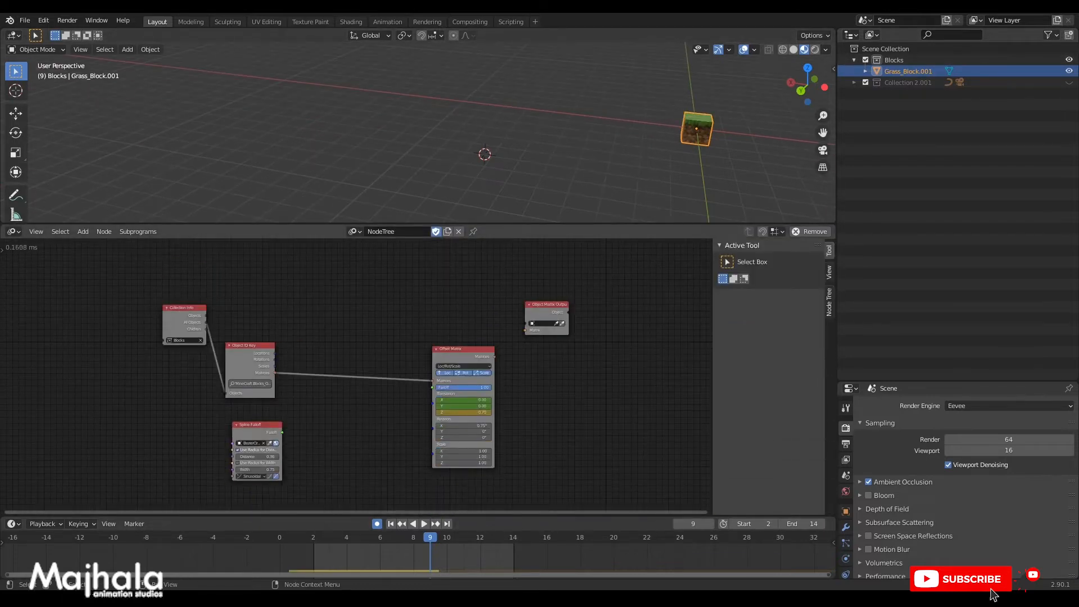
key("x")
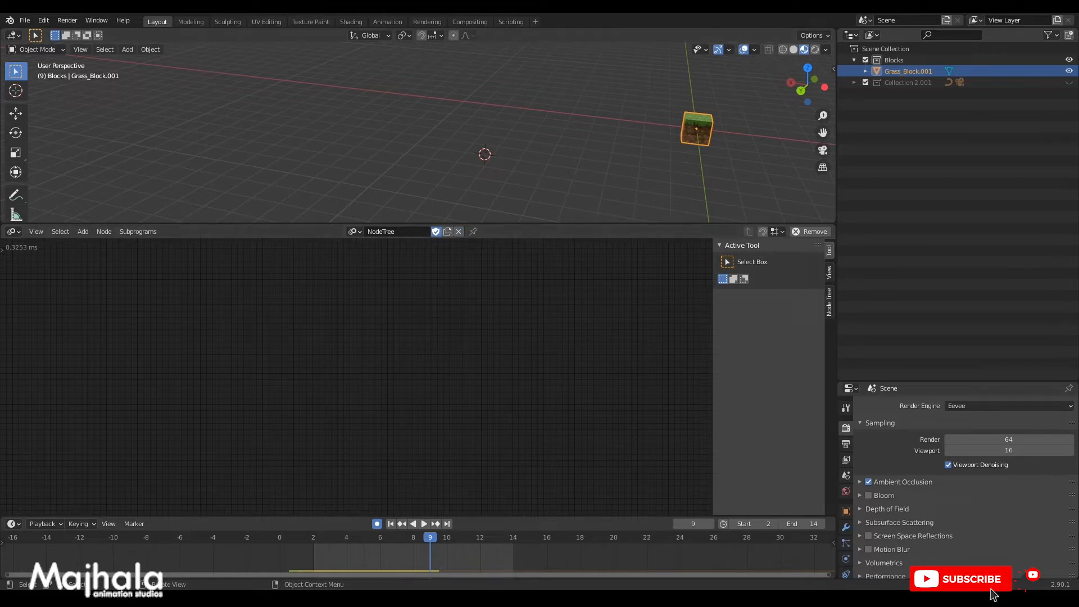
left_click_drag(663, 223, 663, 461)
Show the grass block in top orthographic view and collapse the Blocks collection.
scroll(663, 238, "up", 1)
middle_click_drag(663, 237, 575, 252, "shift")
key("KP_7")
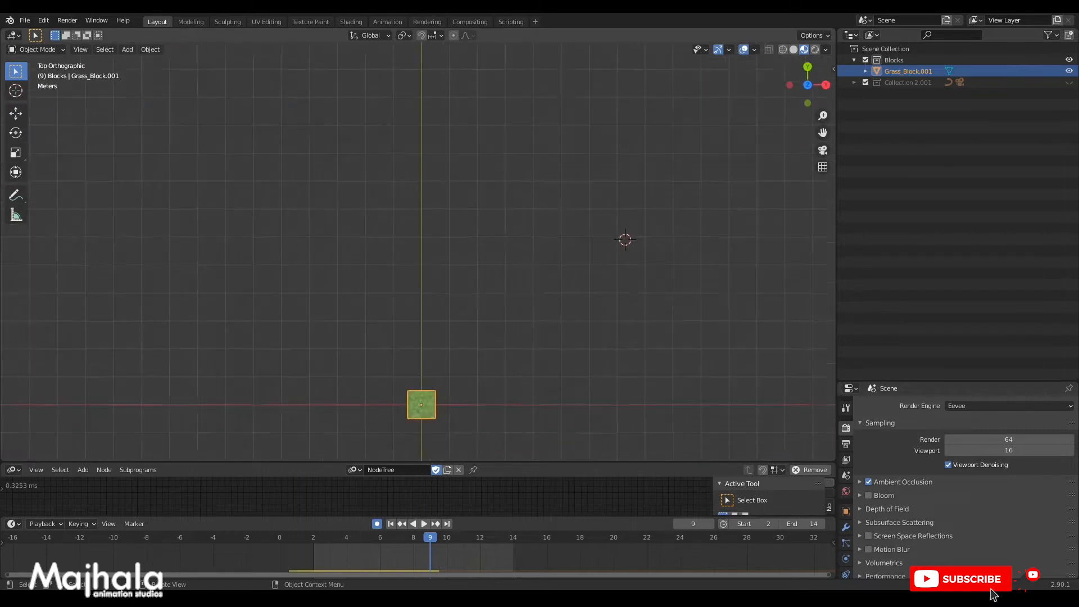
scroll(526, 273, "up", 5)
middle_click_drag(526, 273, 478, 323, "shift")
scroll(521, 278, "down", 5)
middle_click_drag(521, 278, 523, 268, "shift")
left_click(853, 59)
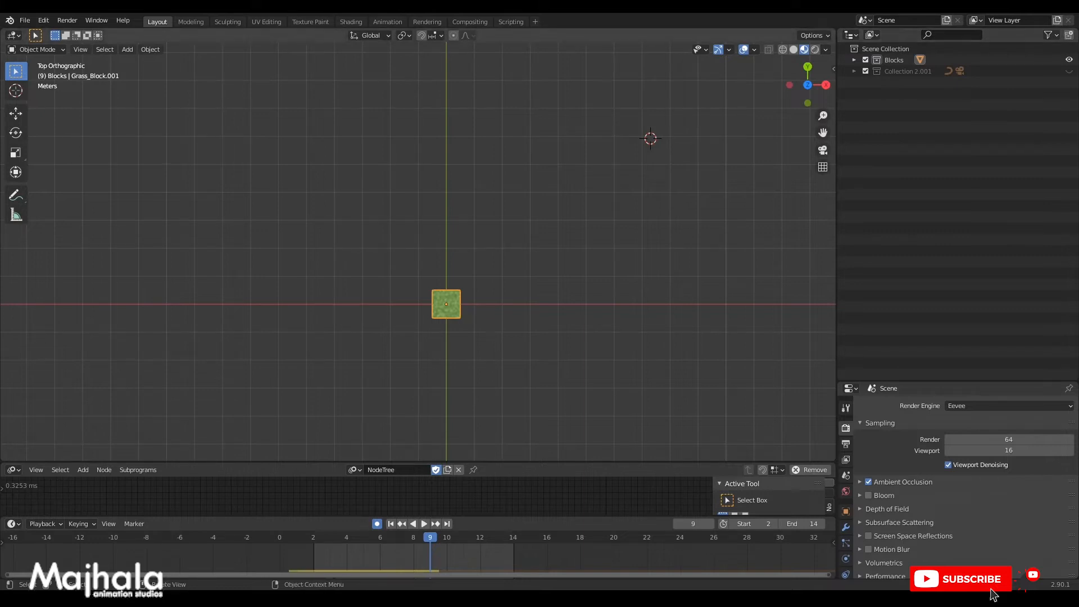
Move the grass block about 0.5 m along X and Y so its corner sits at the world origin.
scroll(472, 298, "up", 2)
key("g")
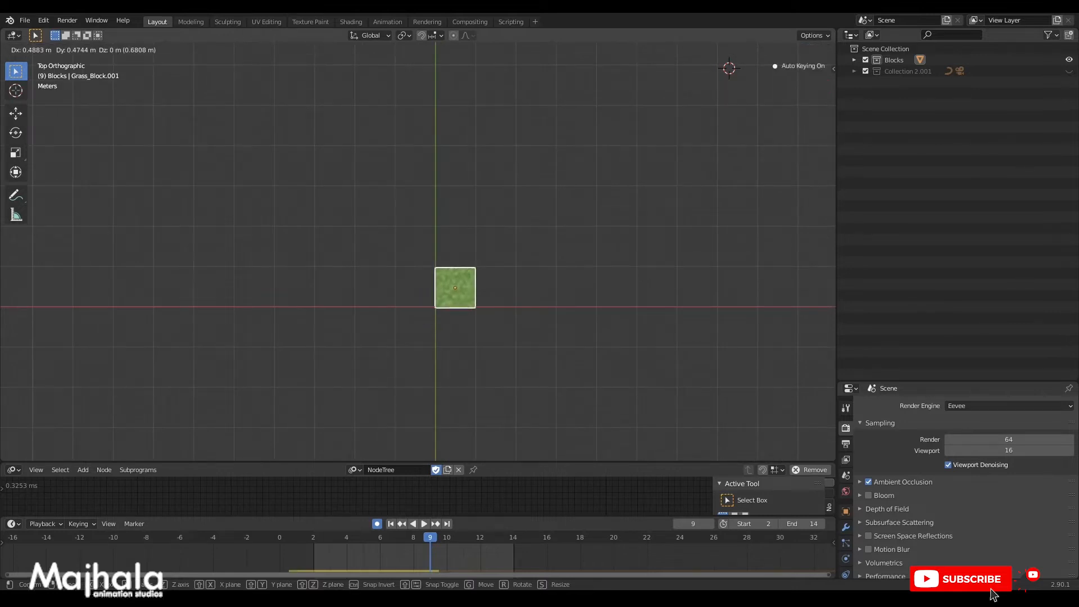
key("Return")
middle_click_drag(455, 286, 442, 306, "shift")
Turn on snapping and try a snapped move of the grass block.
key("ctrl+Tab")
key("Escape")
key("shift+Tab")
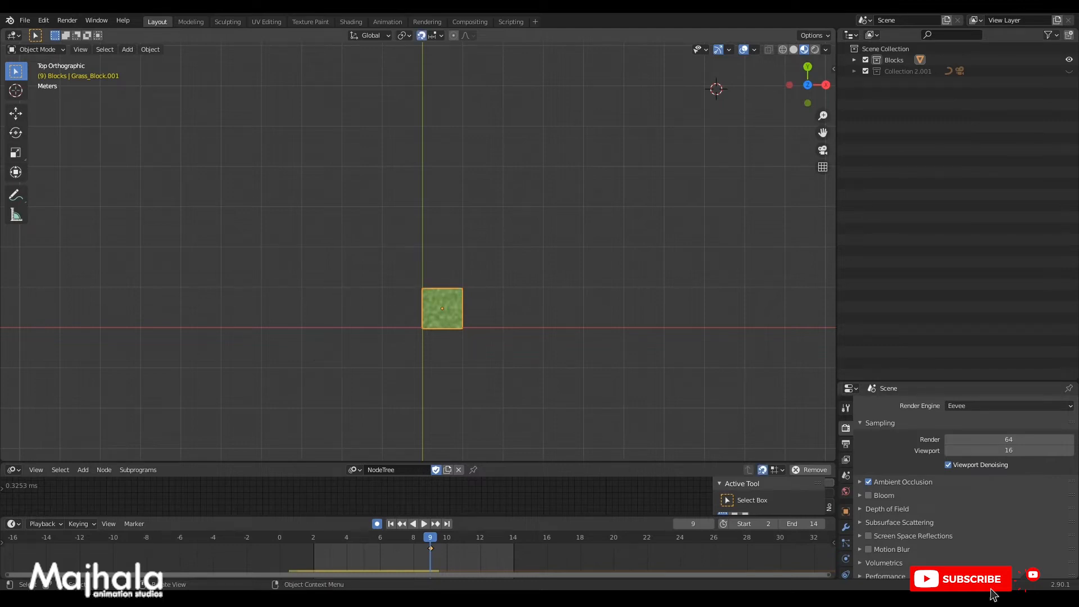
scroll(442, 327, "up", 2)
key("g")
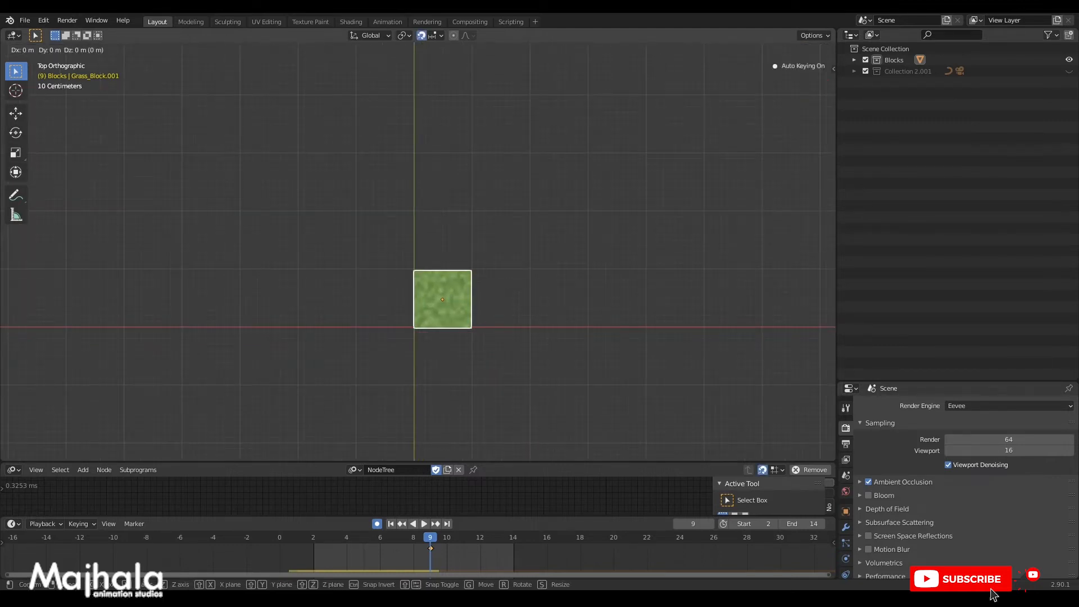
key("Escape")
Delete the block's keyframe at frame 9, turn off auto keying and enlarge the 3D viewport.
left_click_drag(465, 554, 395, 538)
key("x")
key("Return")
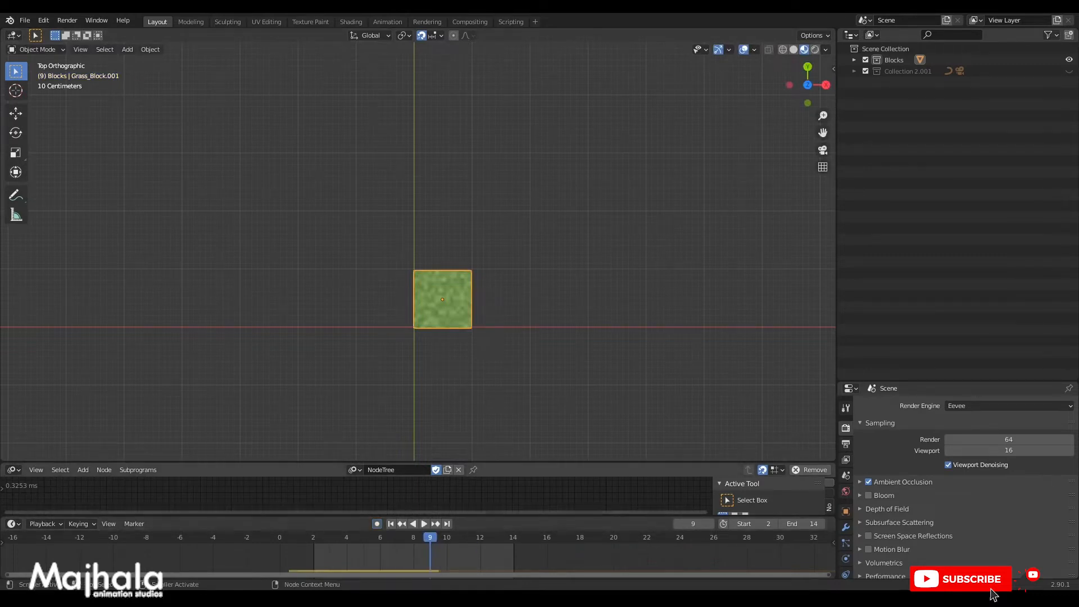
left_click_drag(394, 461, 394, 500)
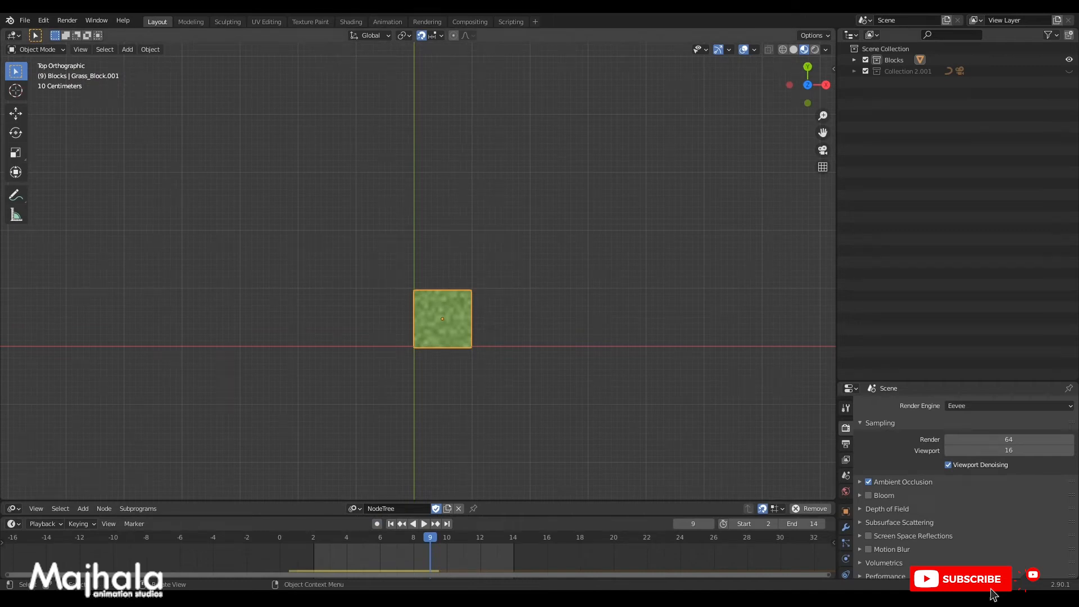
middle_click_drag(443, 319, 409, 381, "shift")
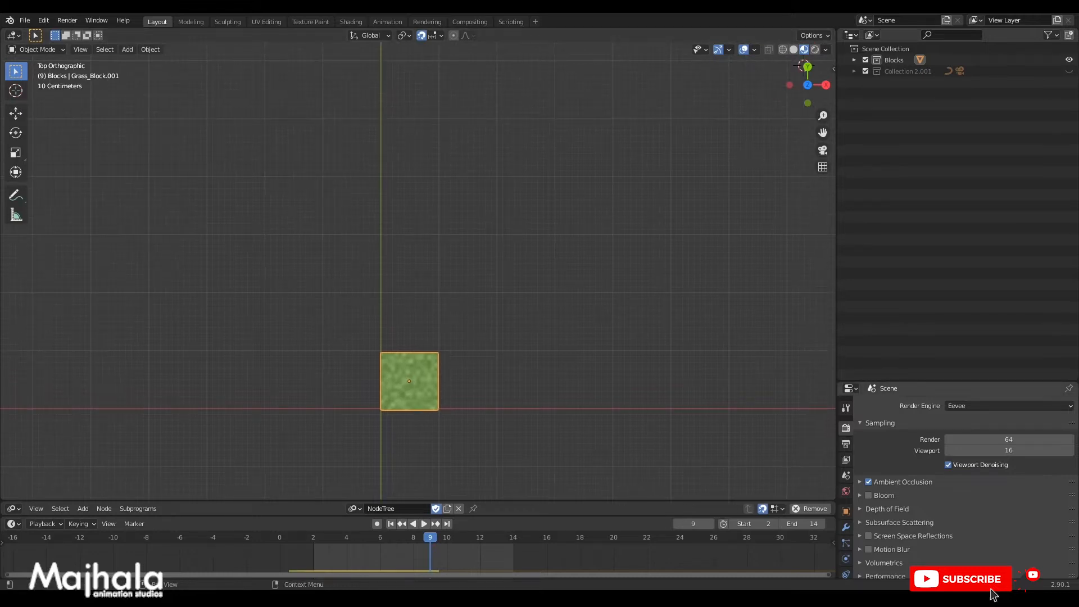
Enlarge the properties editor and add an Array modifier with a count of 15 to the grass block.
left_click(845, 407)
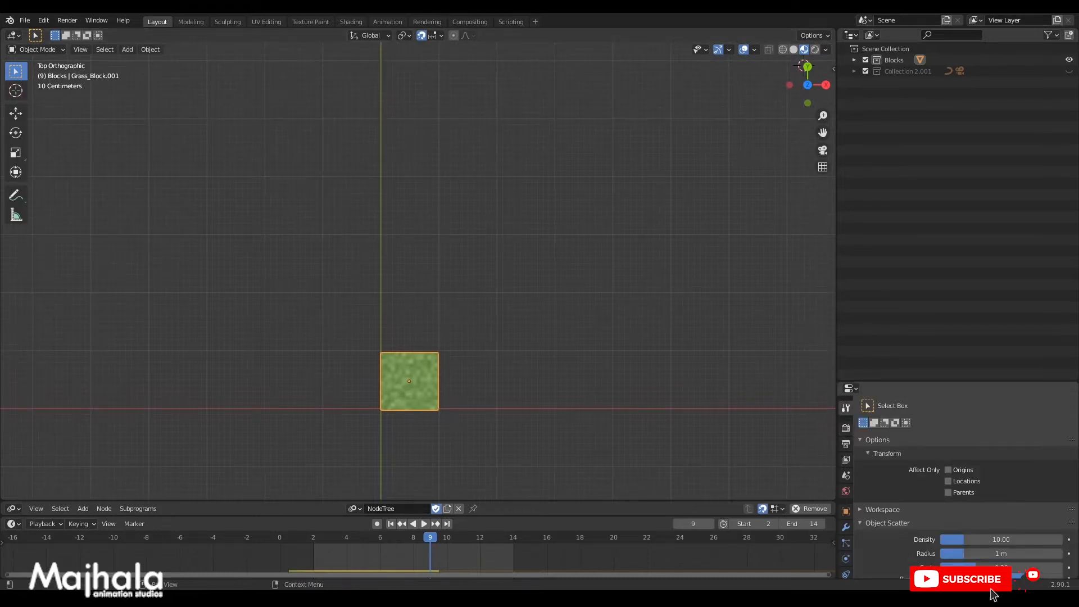
left_click_drag(957, 381, 957, 183)
left_click(845, 329)
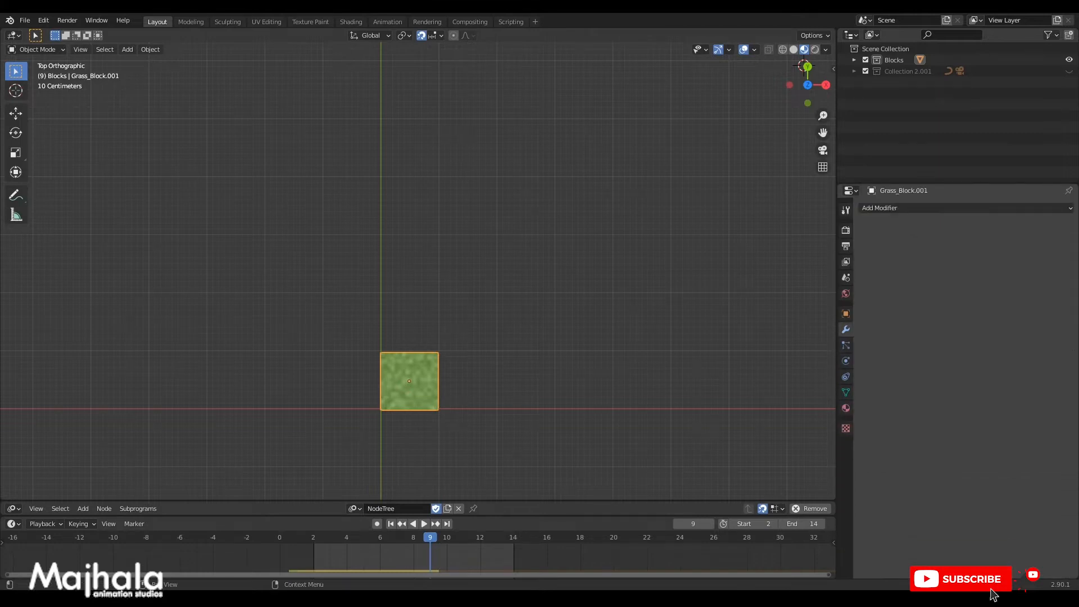
left_click(879, 208)
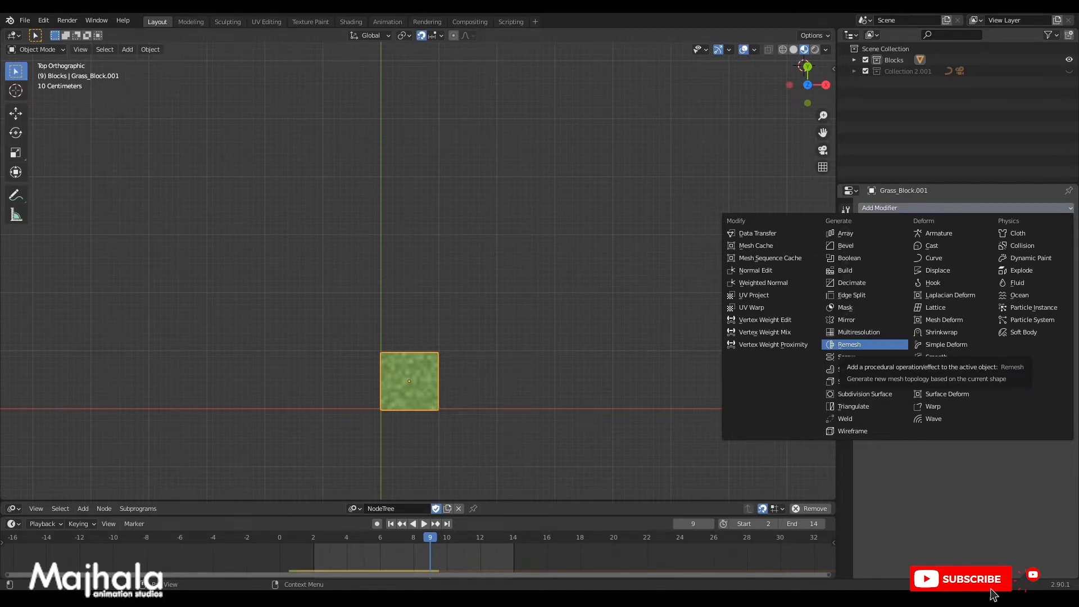
left_click(845, 233)
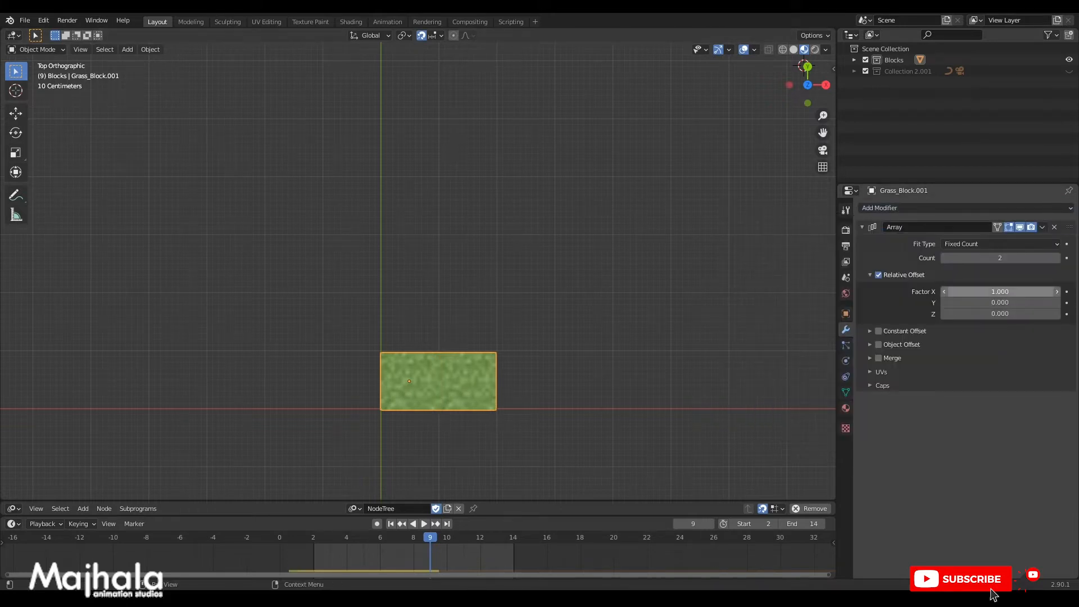
left_click(1000, 258)
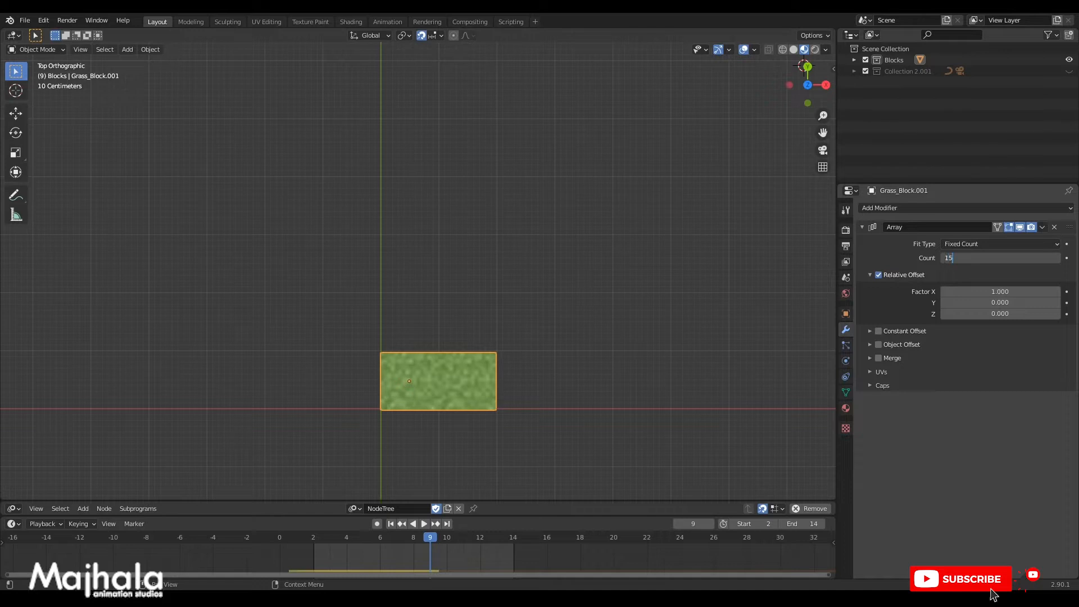
key("Return")
scroll(500, 353, "down", 4)
middle_click_drag(500, 352, 356, 384, "shift")
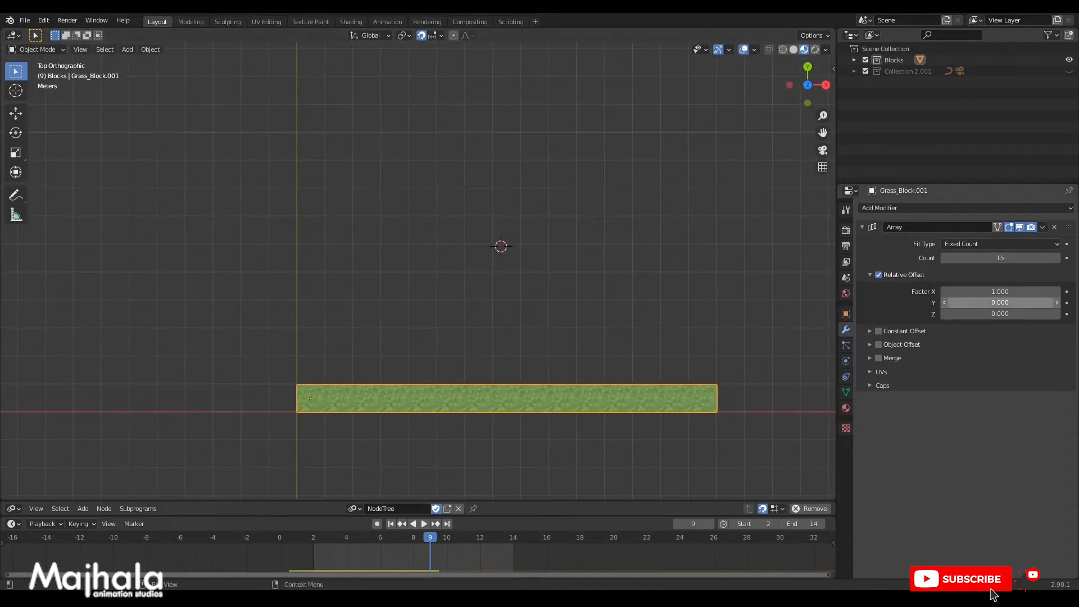
Duplicate the Array modifier and set the copy's relative offset to X 0 and Y 1.
left_click(1042, 227)
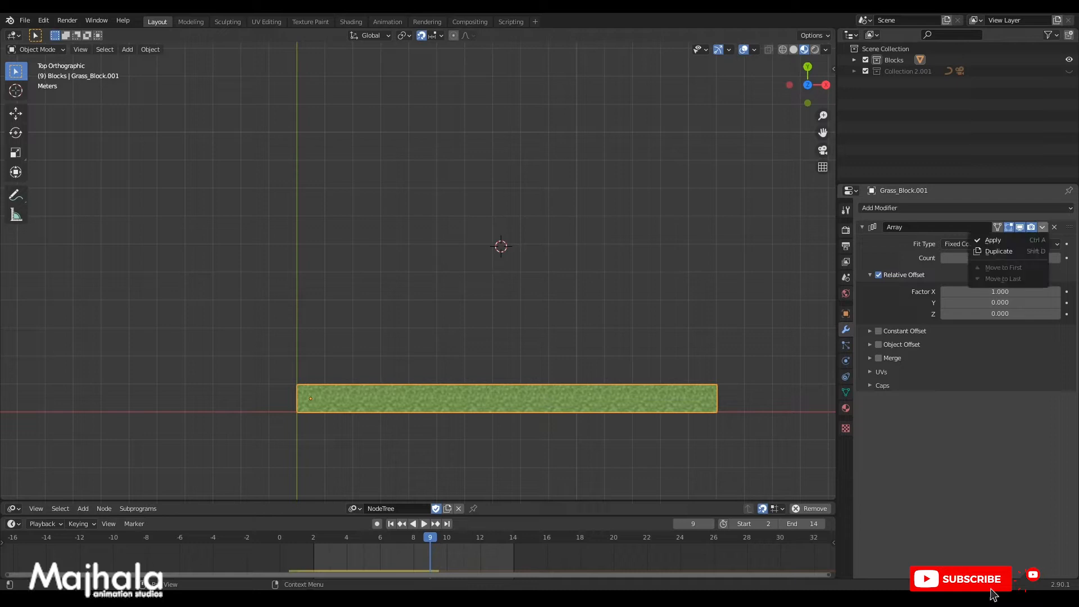
left_click(1006, 250)
left_click(861, 227)
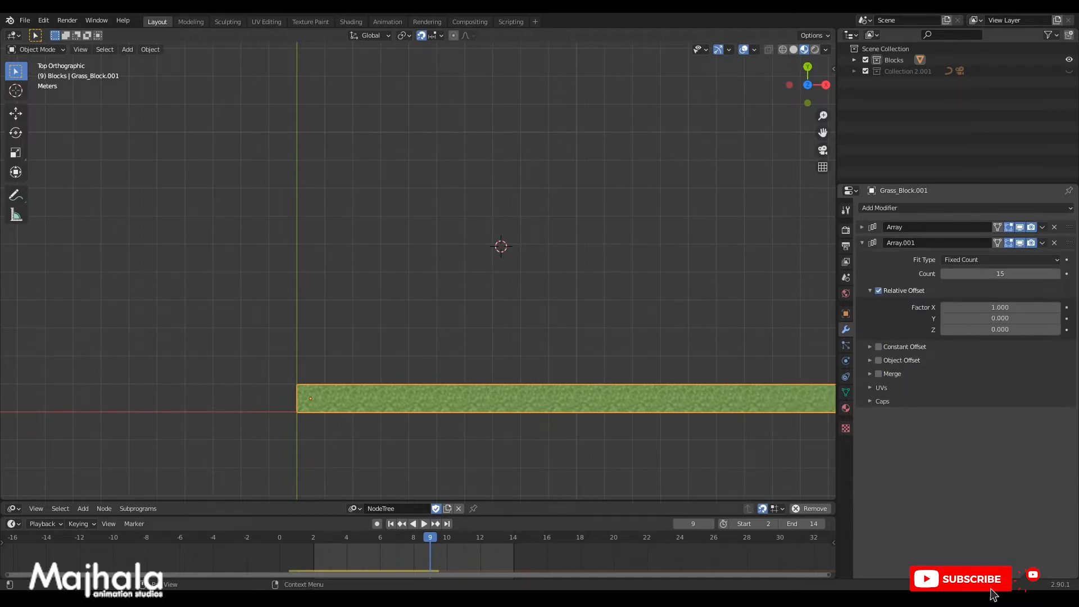
left_click(1000, 307)
key("Return")
left_click(1000, 318)
type("1")
key("Return")
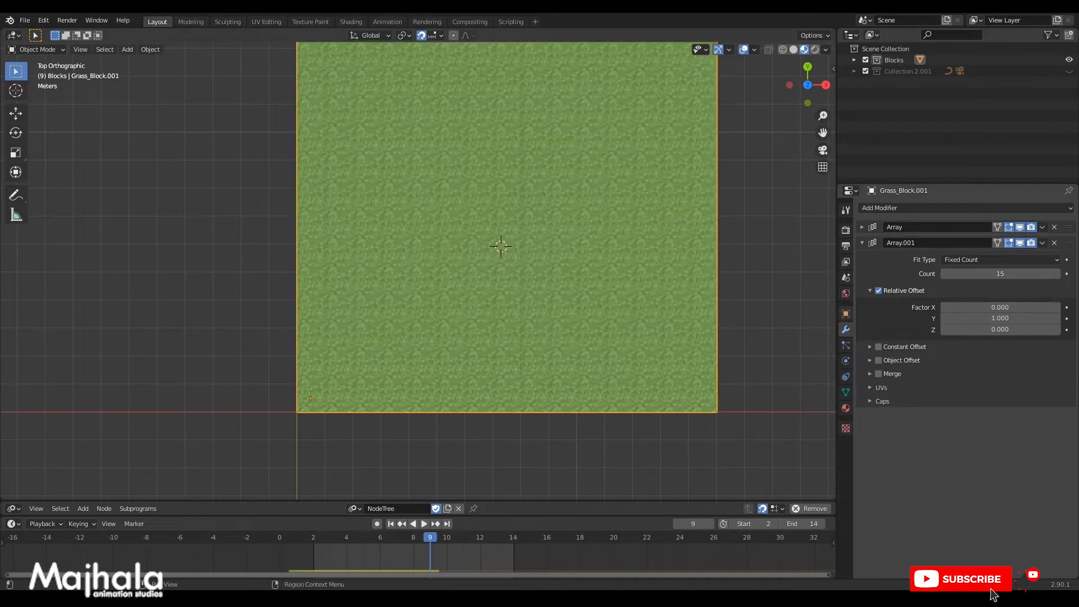
Raise the arrayed grass blocks along Z in front view so their base rests on the ground plane.
scroll(613, 412, "down", 2)
middle_click_drag(535, 297, 487, 138)
key("KP_1")
scroll(183, 309, "up", 5)
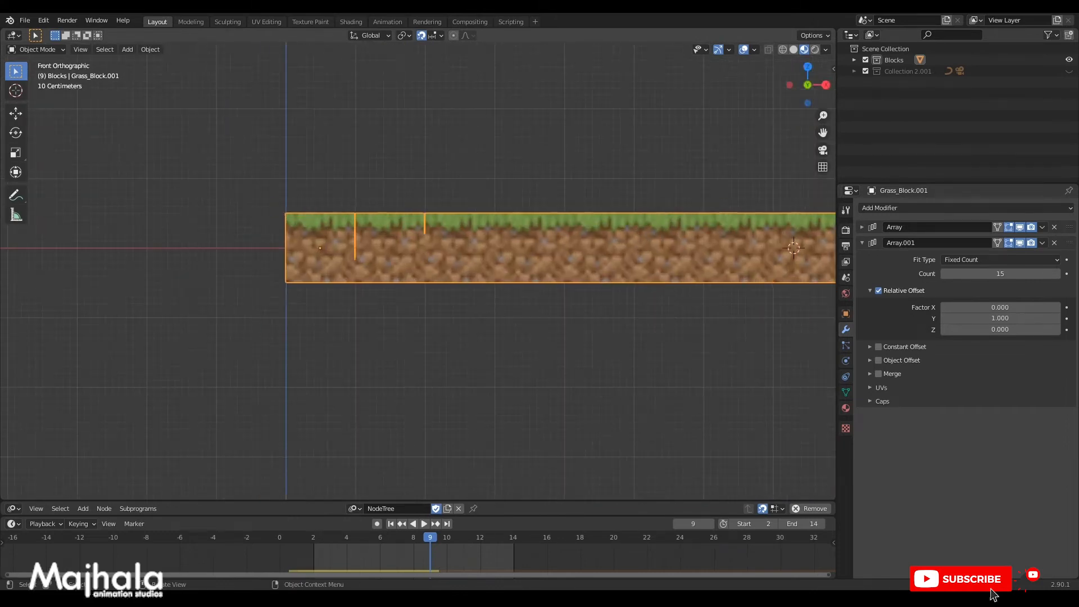
middle_click_drag(183, 308, 145, 346, "shift")
key("g")
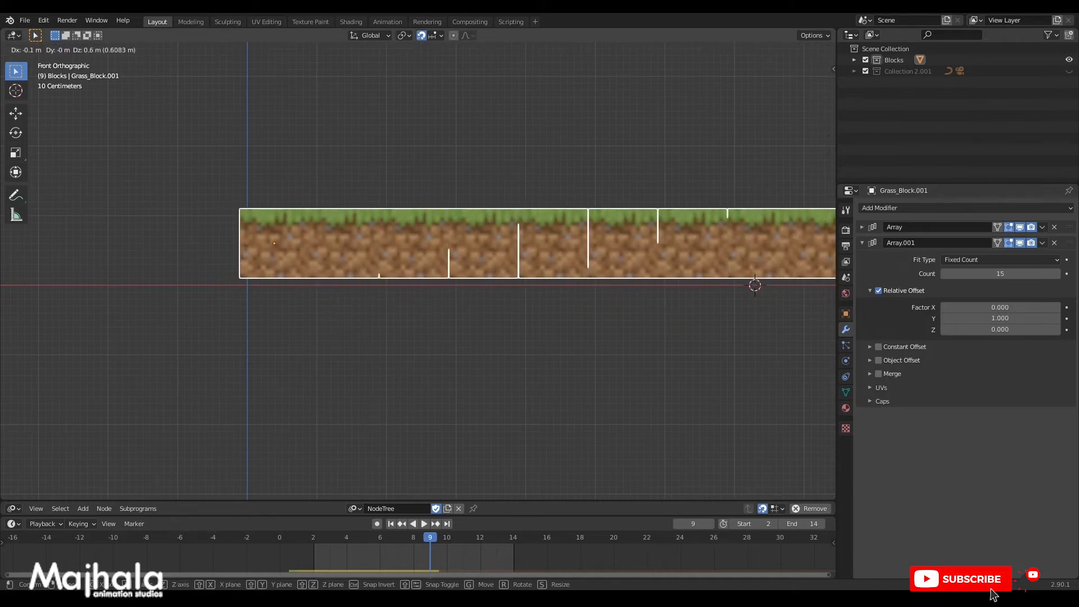
key("z")
middle_click_drag(598, 316, 398, 376, "shift")
scroll(418, 270, "down", 4)
Return to top orthographic view and save the file.
key("KP_7")
scroll(418, 271, "up", 2)
middle_click_drag(418, 271, 348, 225, "shift")
key("ctrl+s")
middle_click_drag(427, 268, 428, 282, "shift")
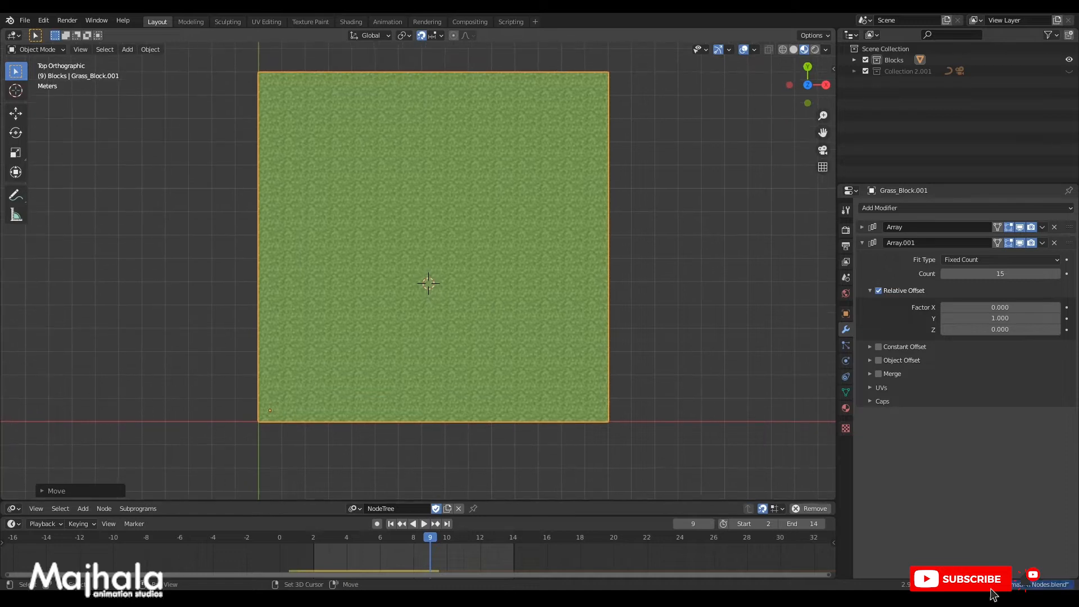
Apply both Array modifiers on the grass block.
left_click(861, 242)
left_click(1041, 226)
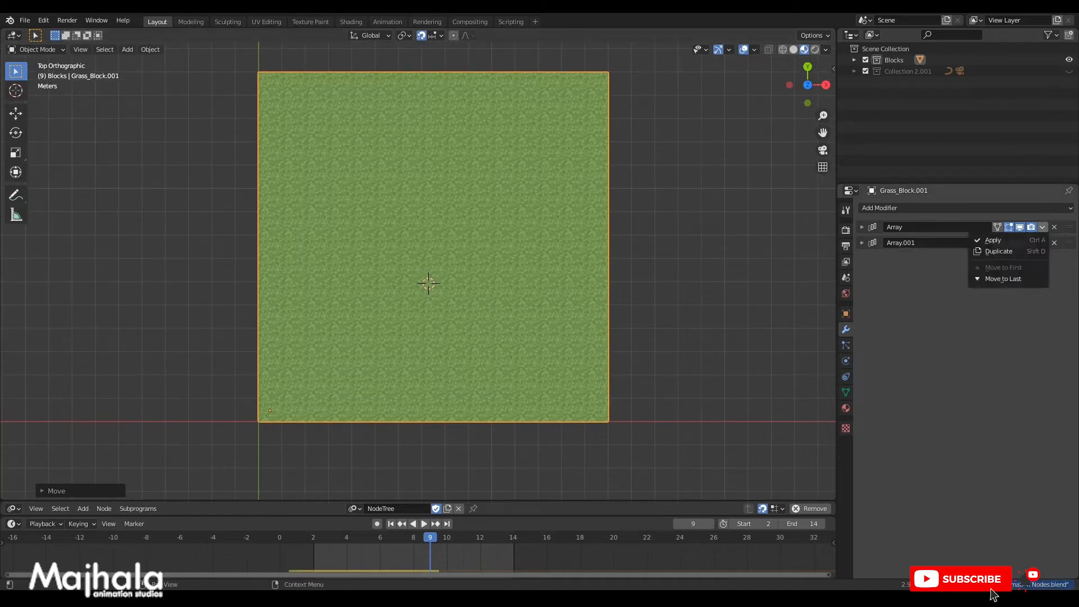
left_click(993, 240)
left_click(1042, 227)
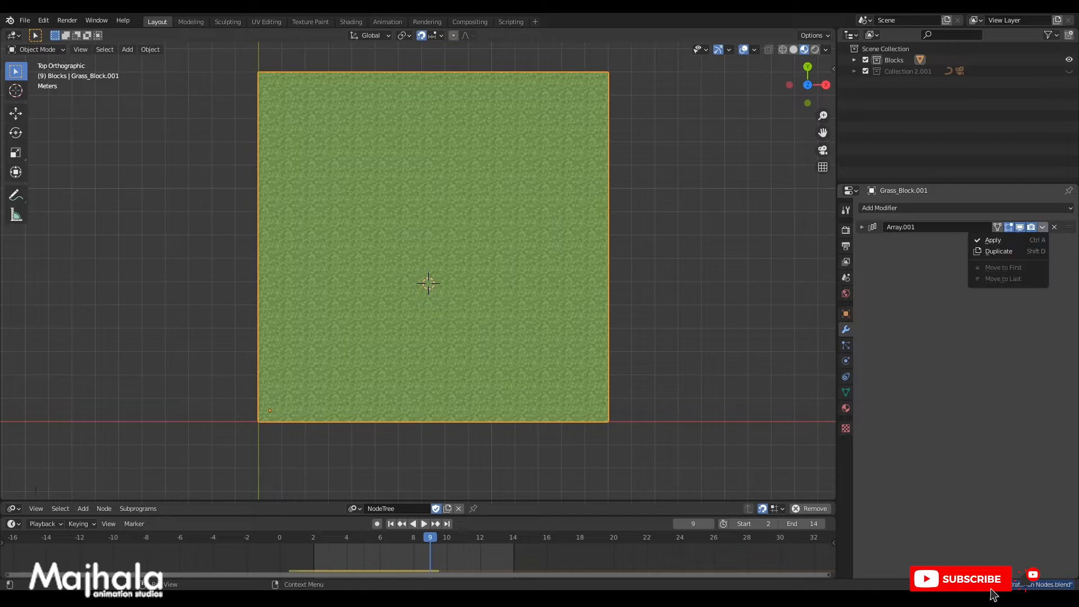
left_click(993, 240)
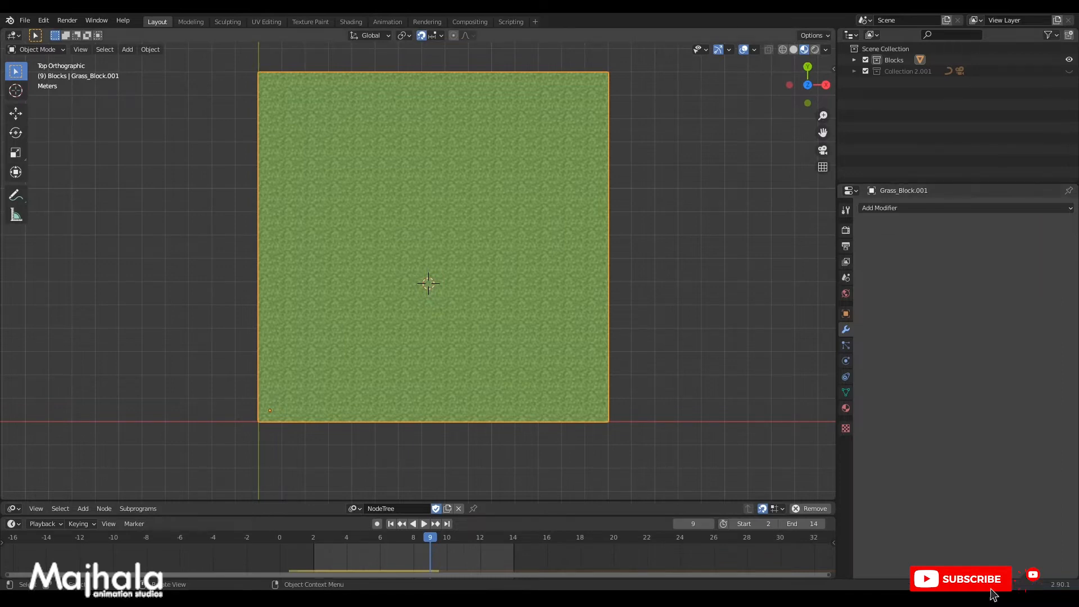
Select the whole grid mesh in Edit Mode and separate it by loose parts.
key("Tab")
middle_click_drag(428, 283, 428, 141)
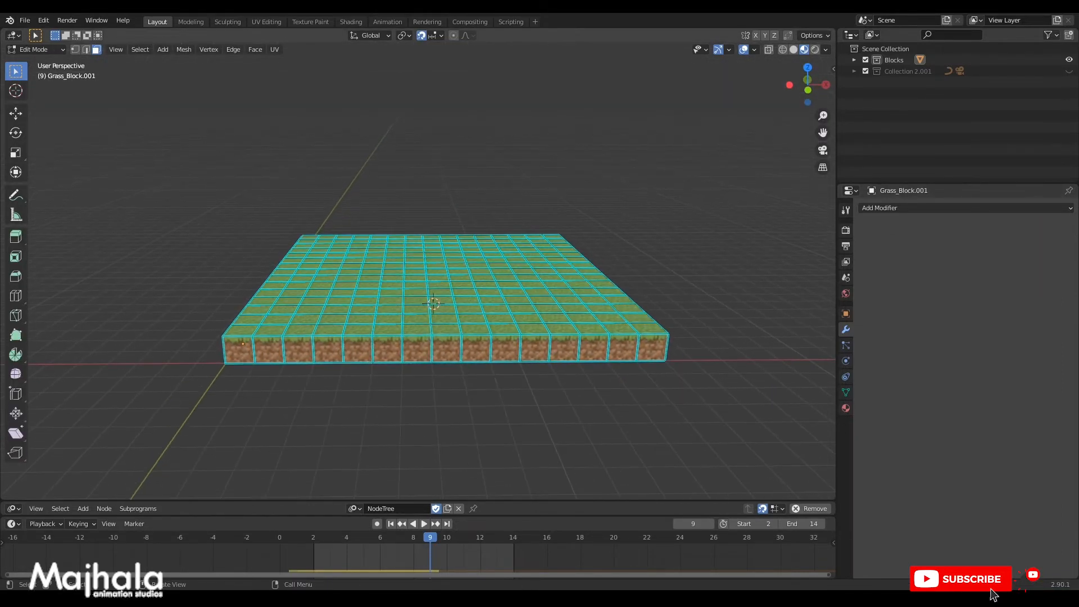
middle_click_drag(428, 281, 441, 263)
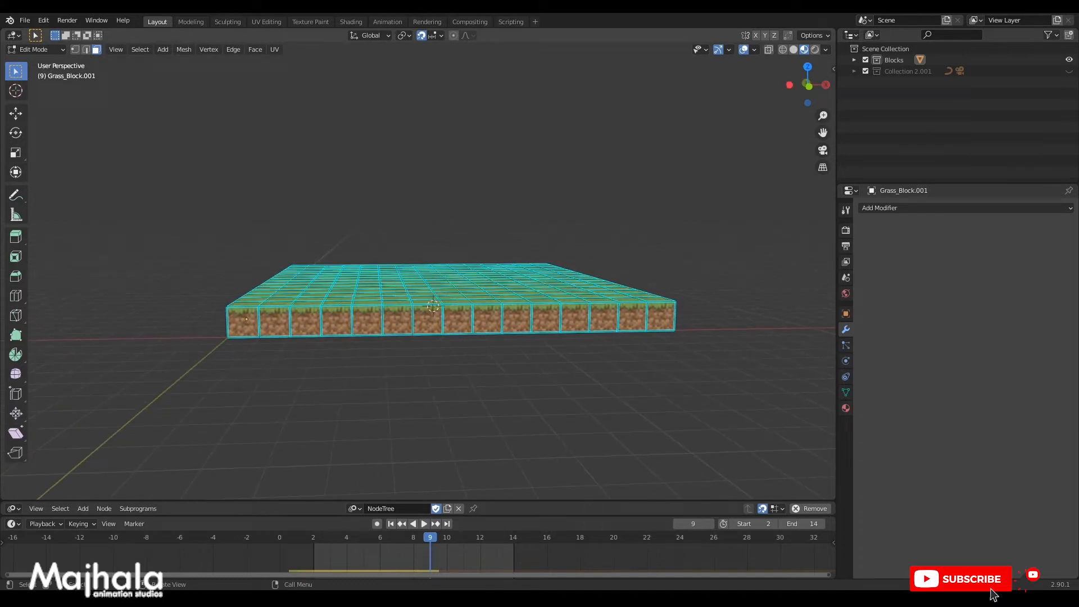
key("a")
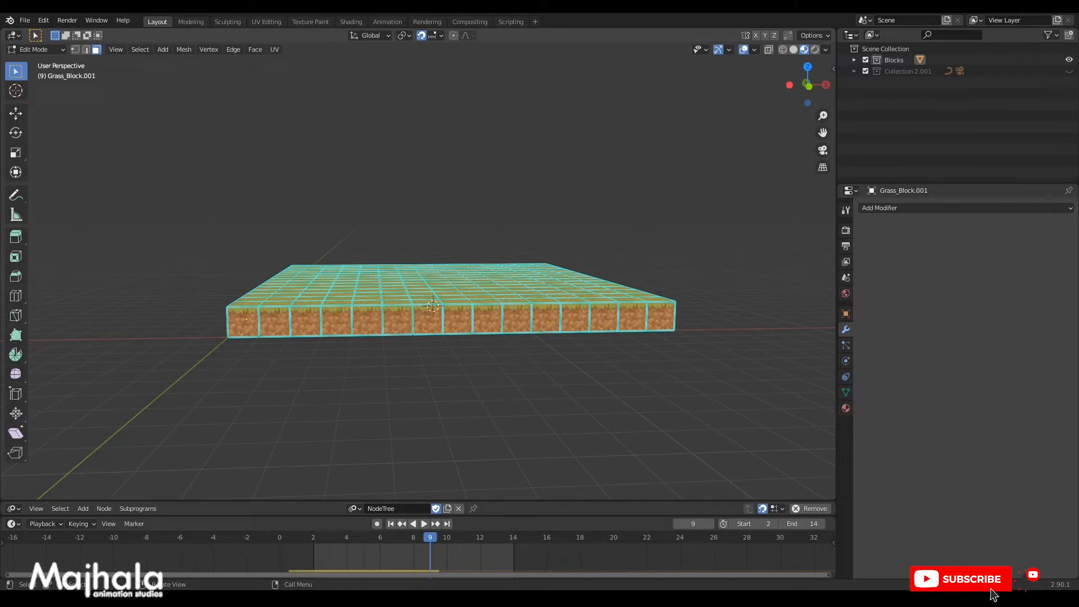
key("a")
key("alt+a")
mouse_move(432, 306)
middle_mouse_down("shift")
mouse_move(443, 281)
mouse_move(436, 297)
middle_mouse_up("shift")
key("p")
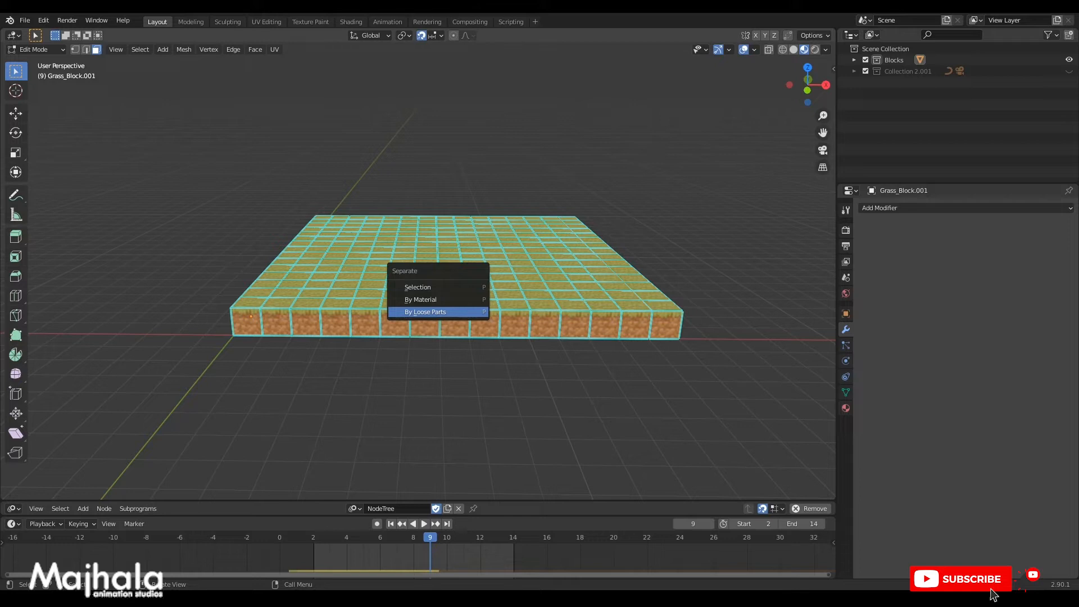
key("Return")
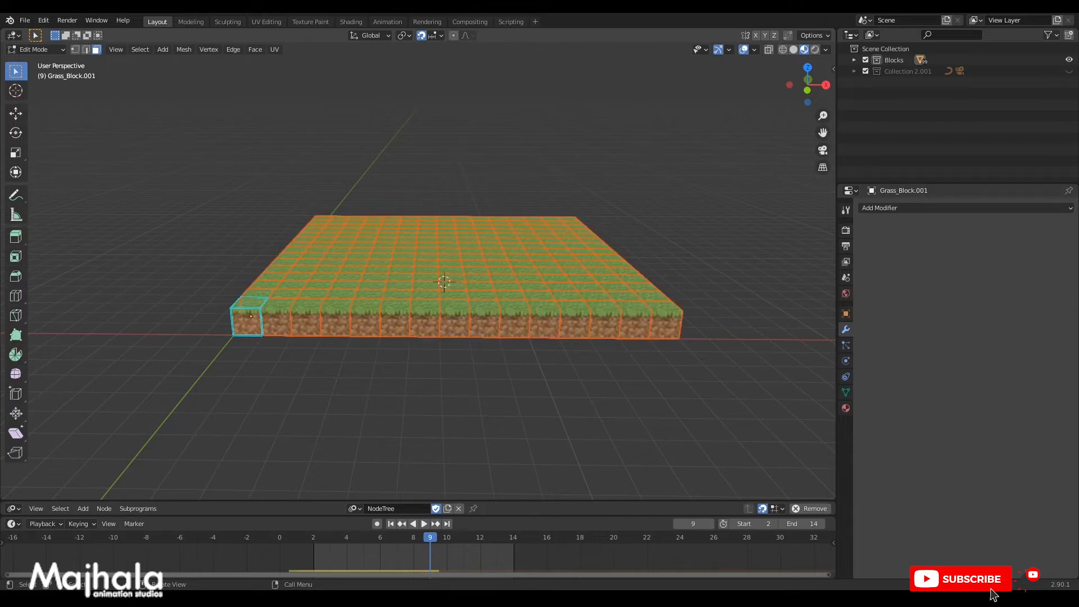
Return to Object Mode and select several blocks one by one to check that they are separate objects.
key("Tab")
left_click(277, 323)
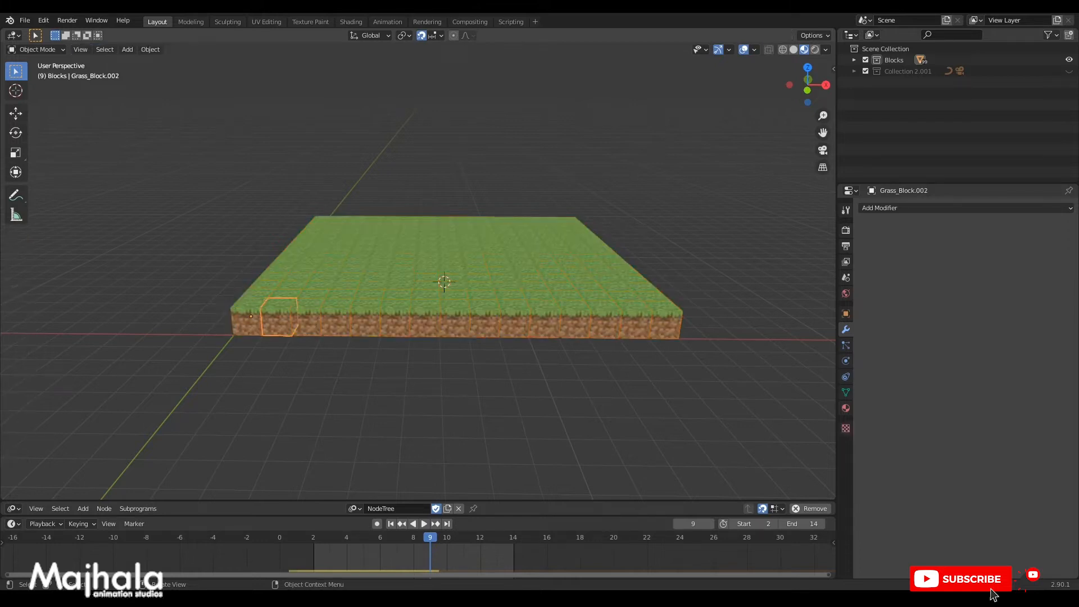
left_click(285, 294)
left_click(307, 322)
left_click(397, 293)
left_click(484, 319)
left_click(572, 319)
left_click(544, 272)
middle_click_drag(545, 272, 541, 313)
Select all the blocks and try setting their origins to Center of Mass (Volume).
left_click_drag(677, 440, 231, 80)
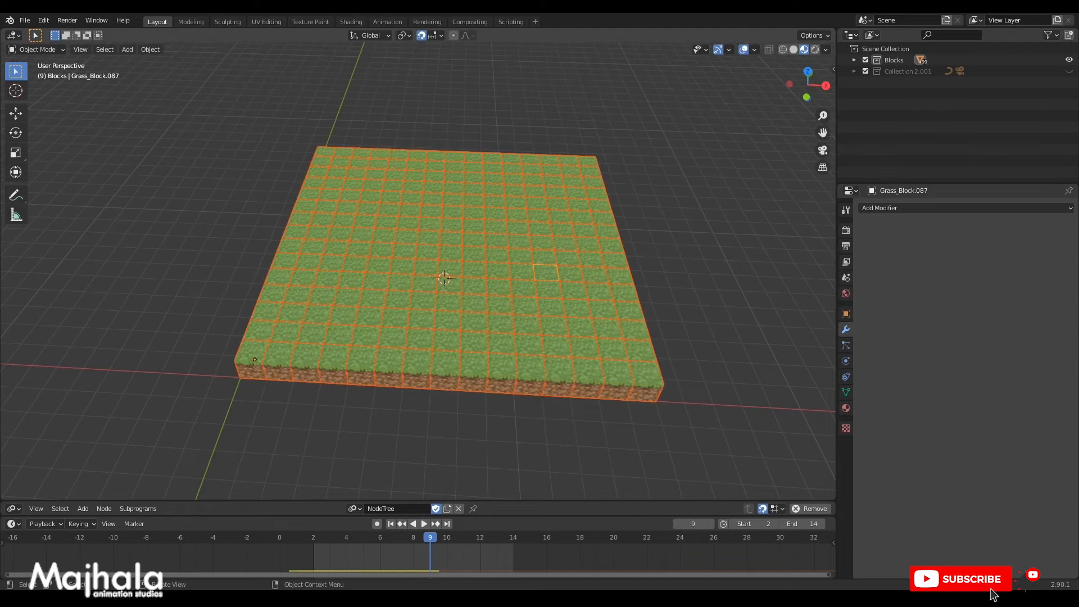
left_click(150, 49)
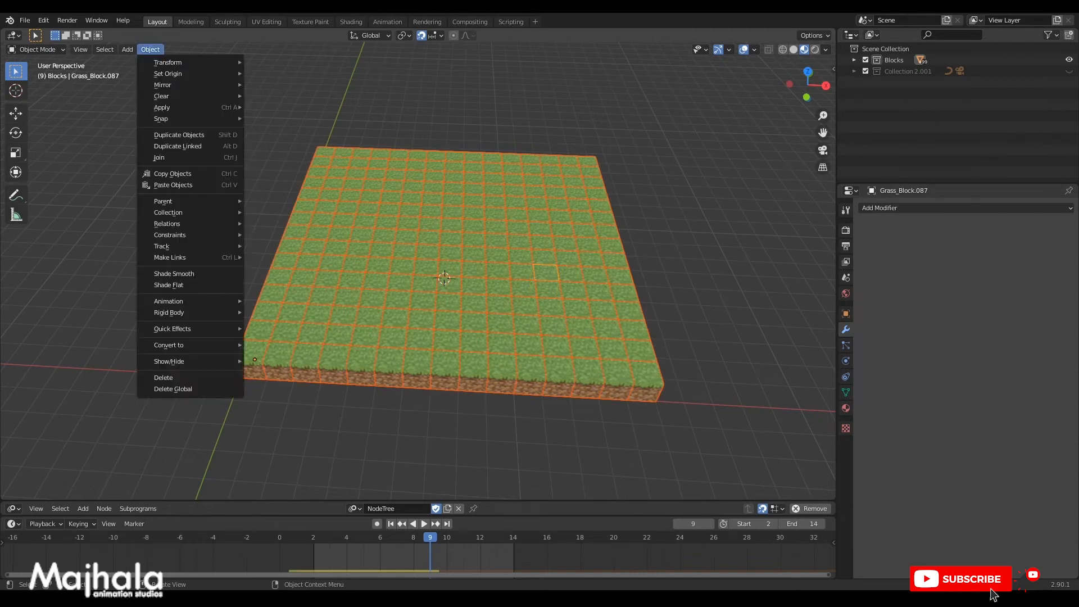
mouse_move(168, 74)
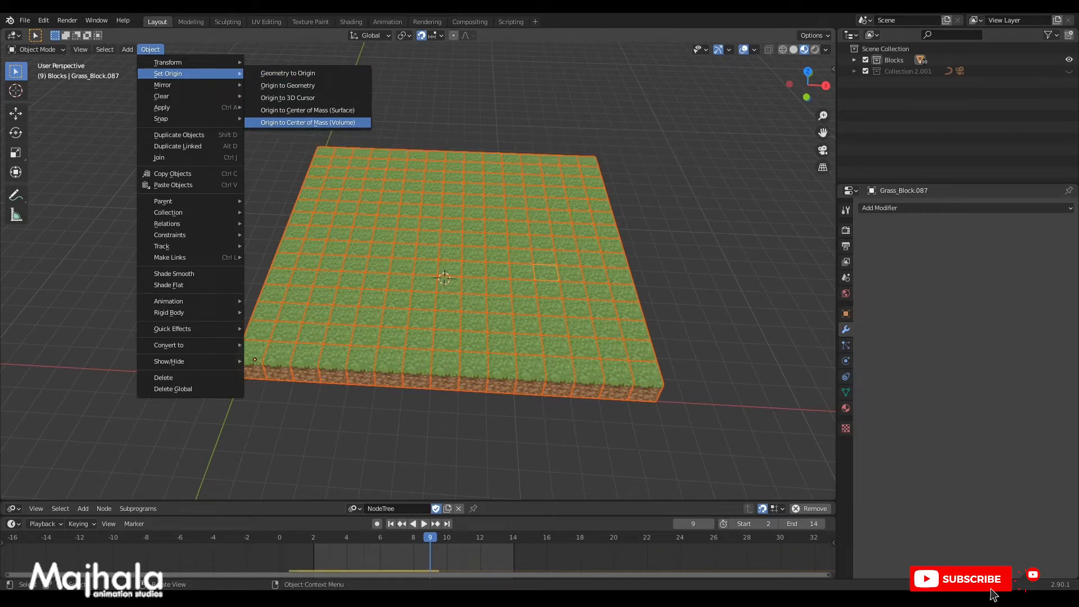
left_click(307, 122)
Select individual blocks along the front row to examine where their origins sit.
middle_click_drag(307, 122, 307, 96)
mouse_move(274, 341)
middle_mouse_down()
mouse_move(291, 320)
mouse_move(291, 342)
middle_mouse_up()
left_click(291, 342)
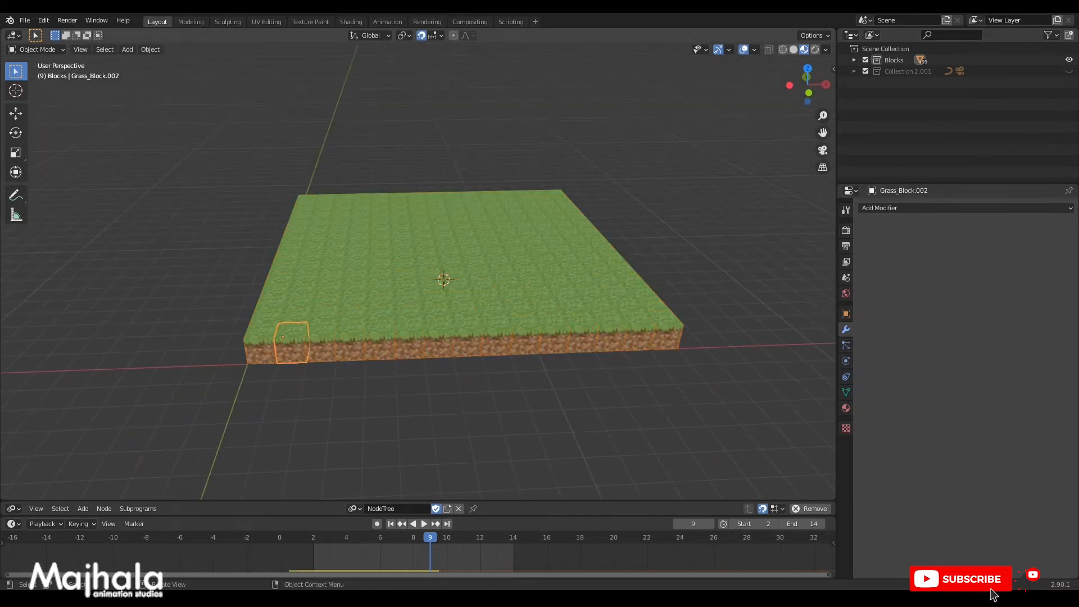
key("KP_7")
scroll(292, 427, "up", 3)
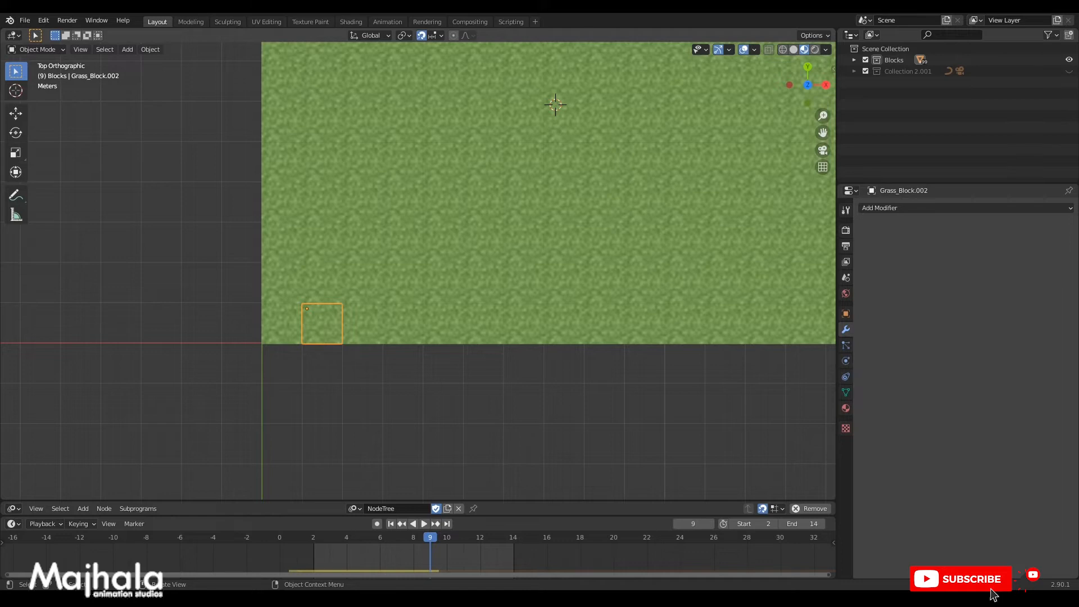
left_click(363, 325)
left_click(403, 326)
left_click(440, 326)
scroll(440, 326, "down", 2)
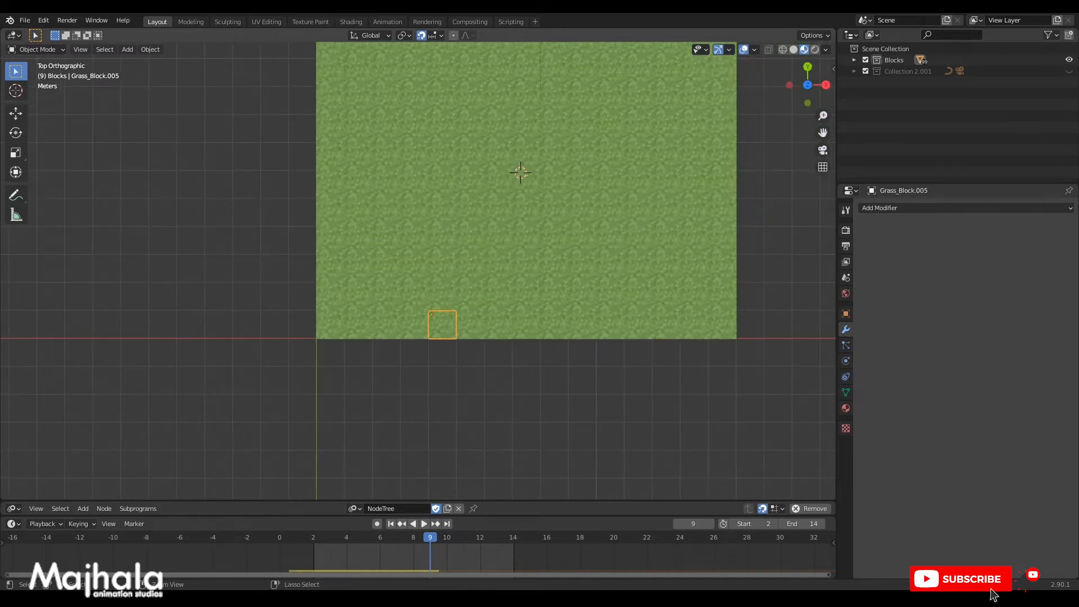
Undo the block selections and the volume-based origin change.
key("ctrl+z")
scroll(440, 327, "up", 1)
key("ctrl+z")
scroll(439, 327, "down", 3)
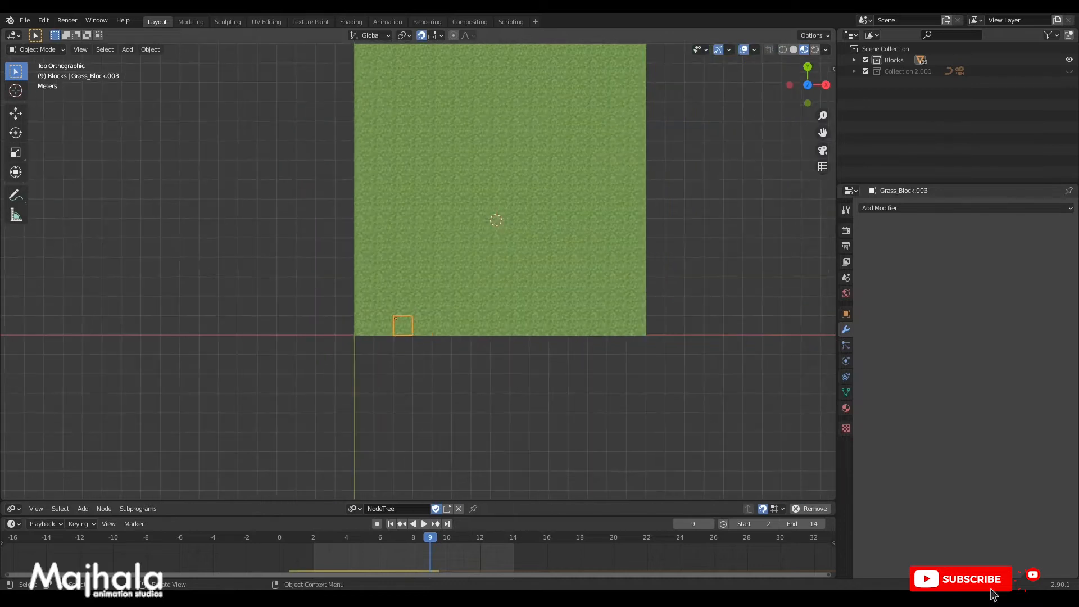
key("ctrl+z")
key("ctrl+z")
key("ctrl+shift+z")
key("ctrl+z")
scroll(441, 317, "down", 1)
middle_click_drag(442, 317, 438, 326, "shift")
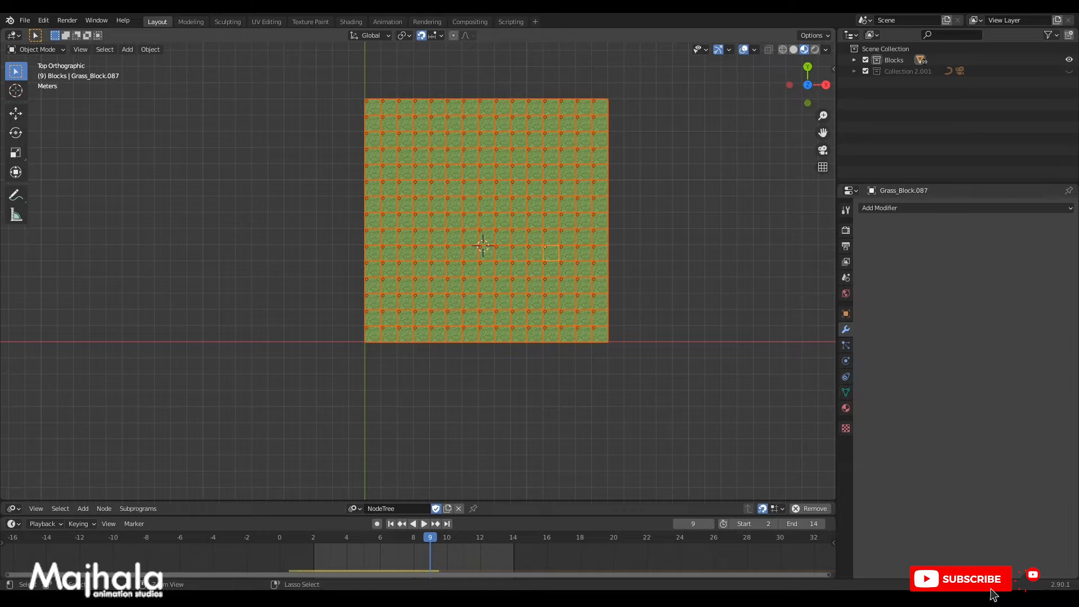
scroll(494, 308, "up", 1)
middle_click_drag(494, 308, 488, 354, "shift")
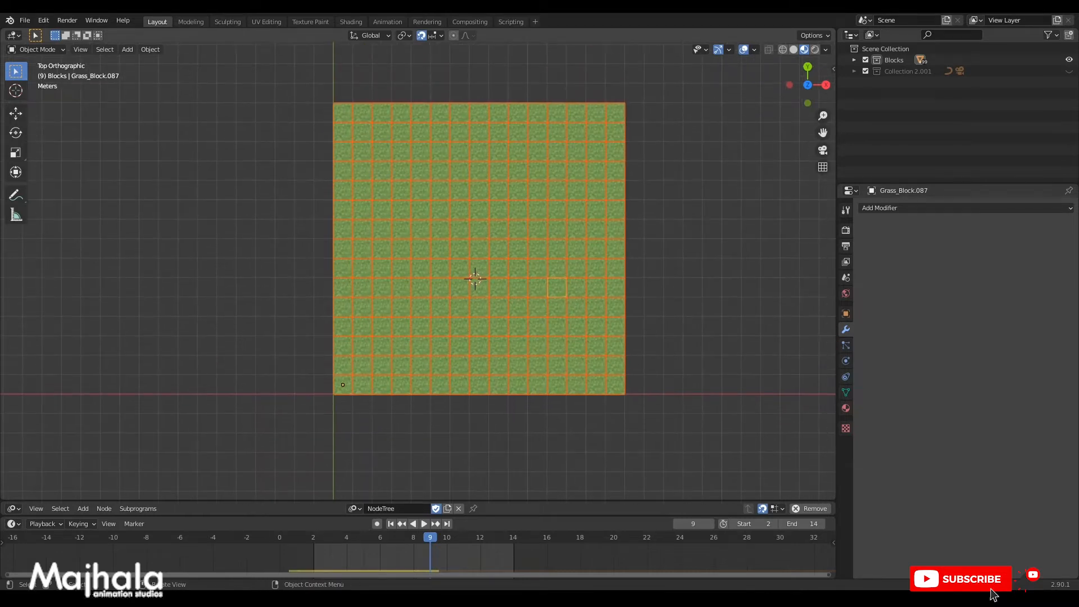
Select single blocks across the grid in top view to examine their origin points.
left_click(342, 365)
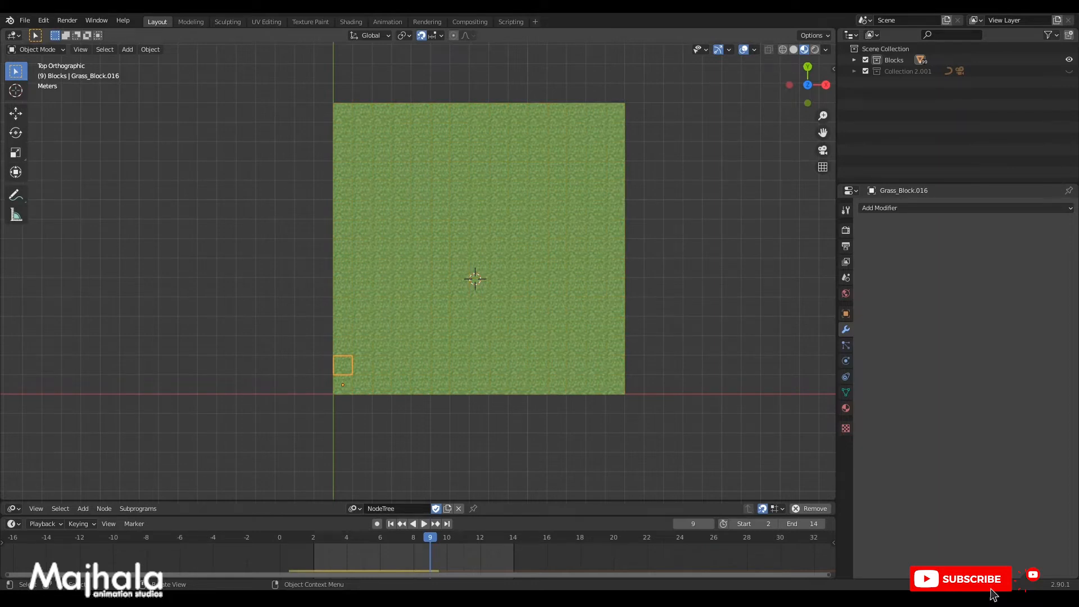
left_click(420, 365)
left_click(615, 209)
Set the origins of all the blocks to Center of Mass (Surface) and check one corner block.
left_click_drag(650, 461, 289, 80)
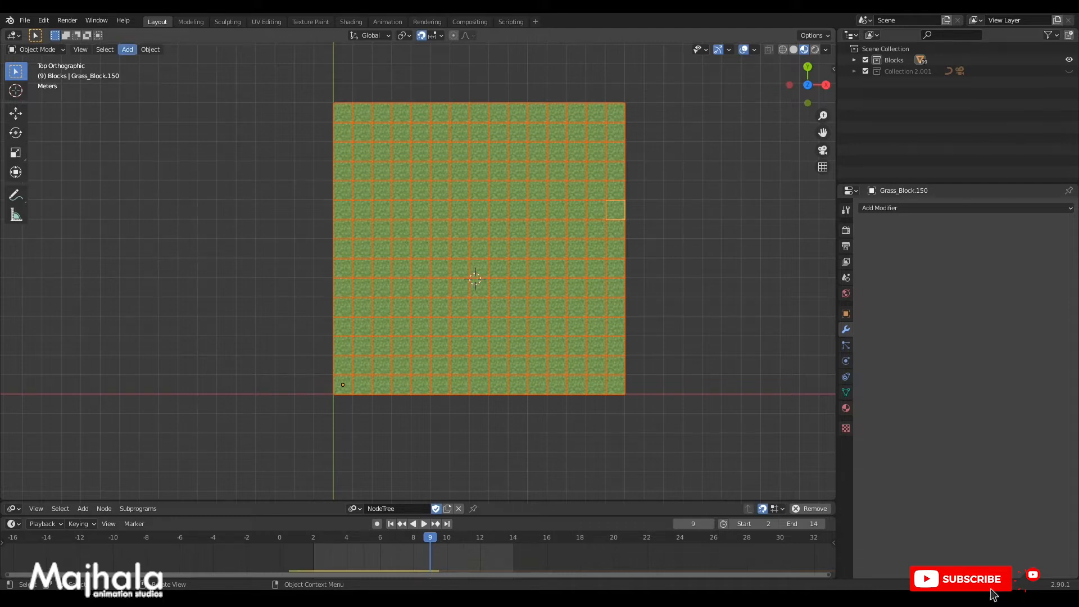
left_click(150, 50)
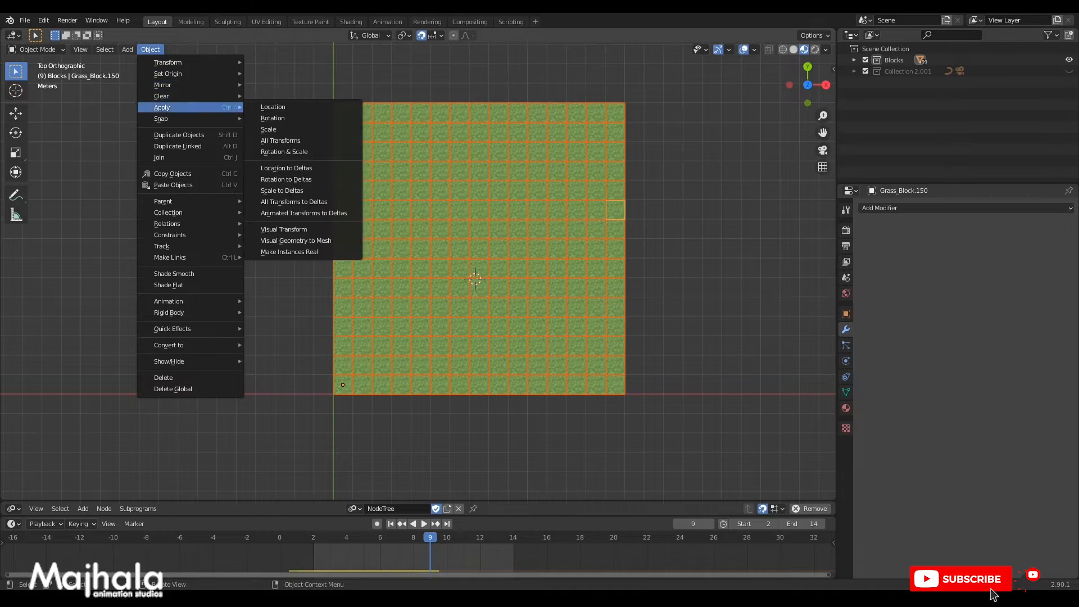
mouse_move(168, 108)
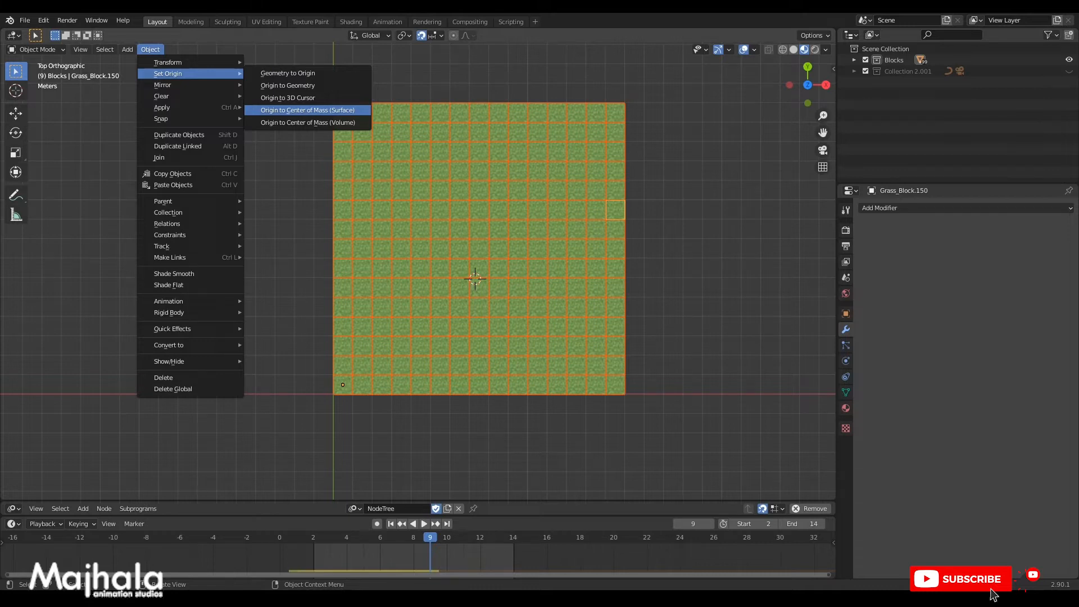
left_click(308, 110)
left_click(343, 113)
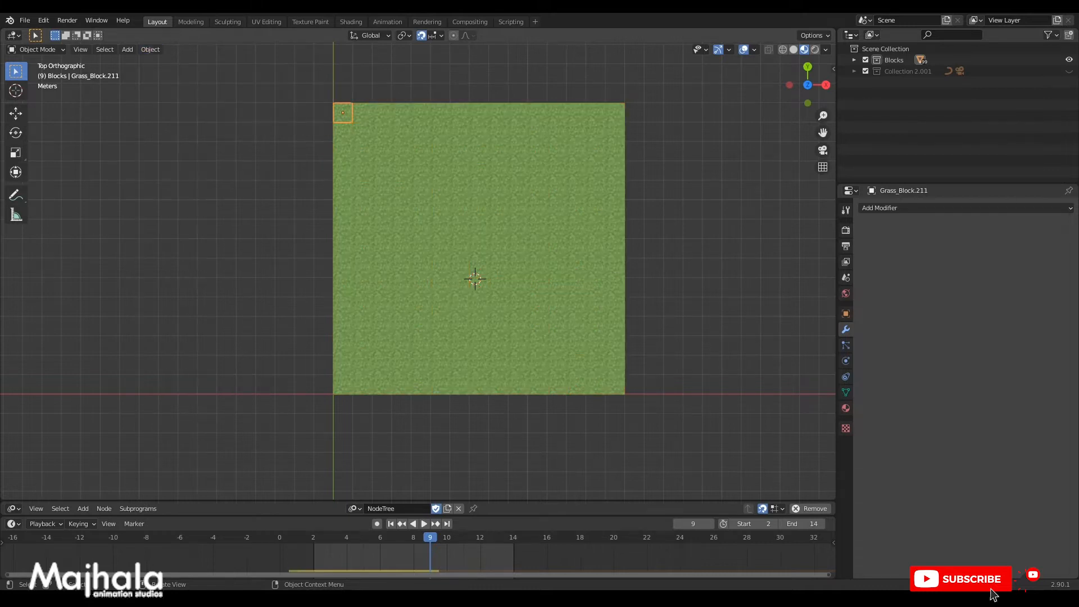
Select the whole block grid and view it from the top to examine every block's origin.
scroll(618, 383, "down", 3)
middle_click_drag(619, 384, 613, 281)
scroll(746, 384, "up", 2)
middle_click_drag(747, 384, 619, 377, "shift")
left_click_drag(619, 377, 234, 179)
key("KP_7")
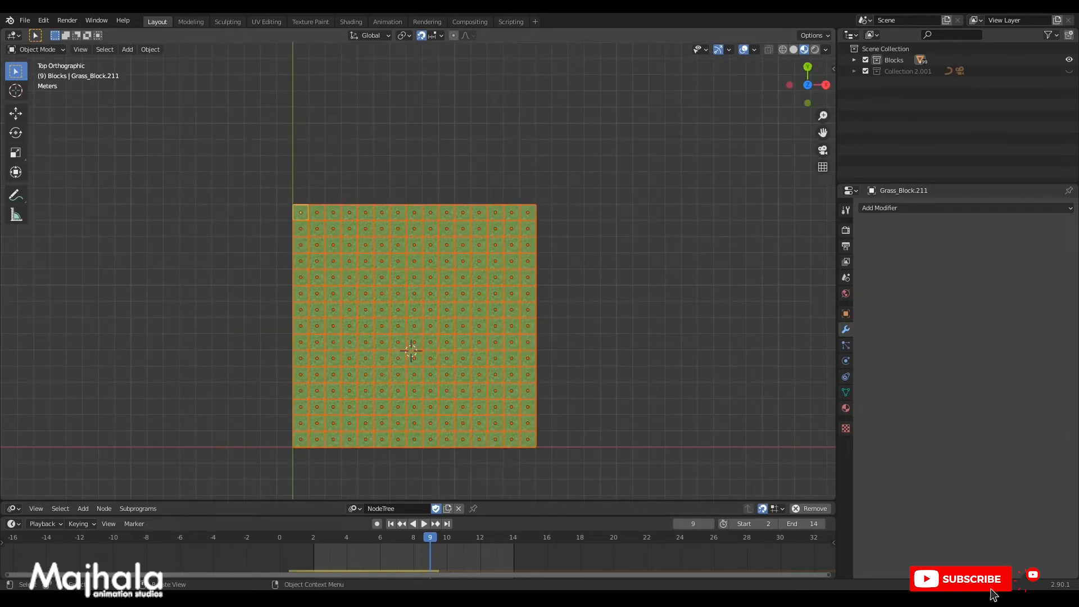
middle_click_drag(411, 351, 391, 309, "shift")
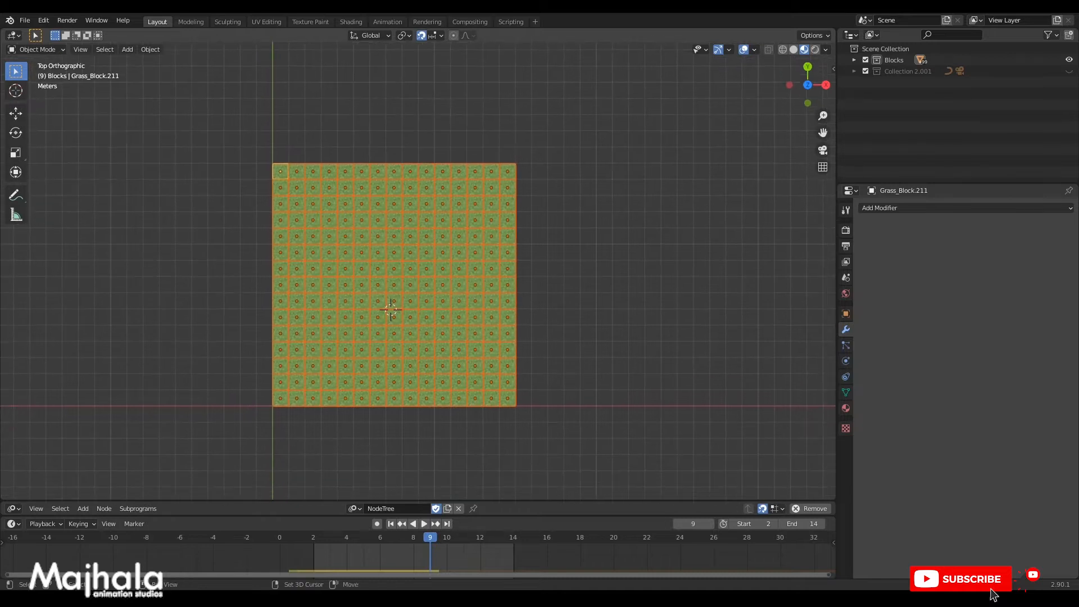
Delete Collection 2.001 with its hierarchy, then collapse the Blocks collection and toggle its visibility off and on.
left_click(907, 71)
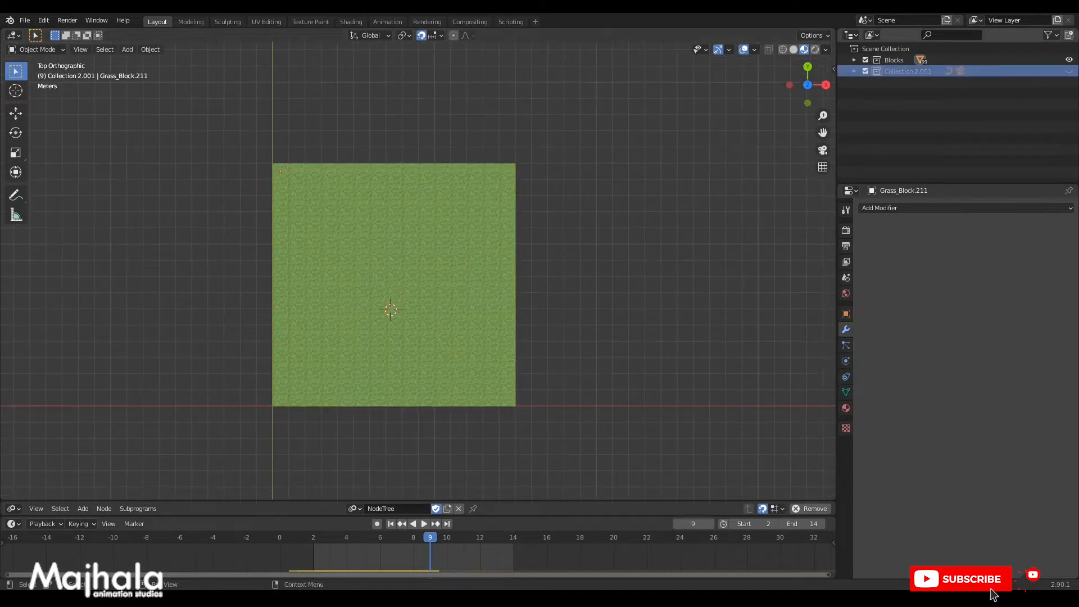
right_click(908, 70)
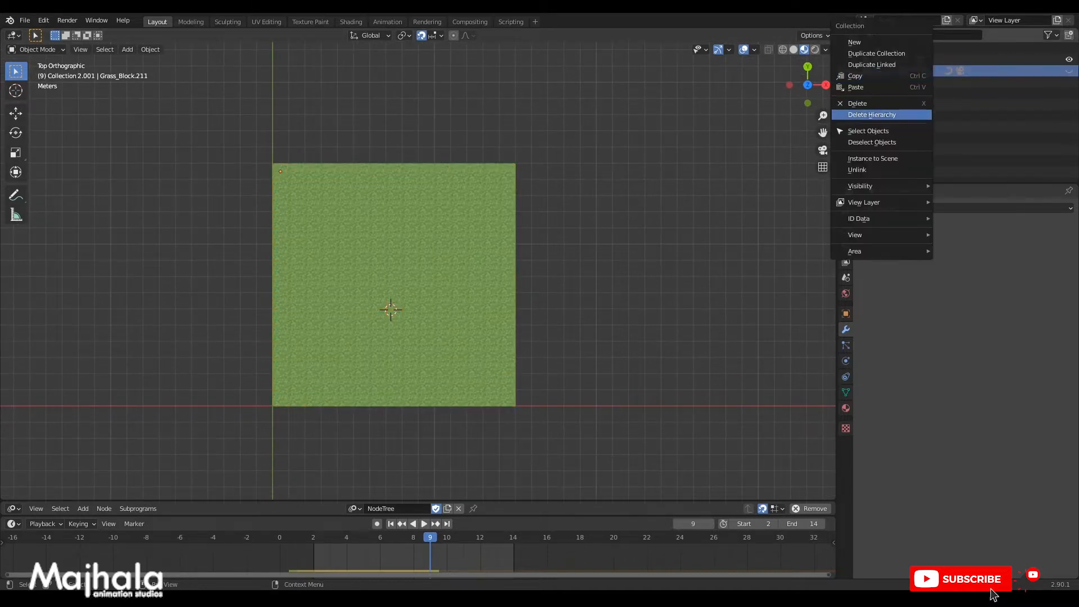
left_click(871, 114)
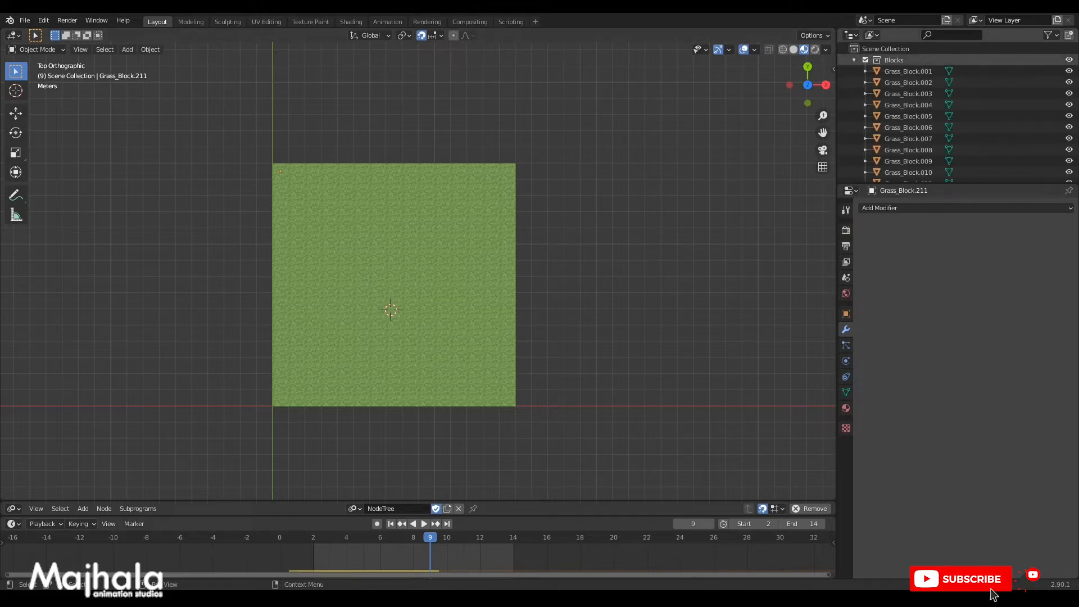
left_click(853, 59)
left_click(1068, 60)
left_click(1068, 59)
Move all the grass blocks by -8 m in X and -8 m in Y to centre the grid around the world origin.
middle_click_drag(391, 309, 406, 285, "shift")
scroll(418, 272, "down", 1)
left_click_drag(527, 377, 296, 119)
middle_click_drag(406, 250, 436, 215, "shift")
scroll(435, 214, "up", 1)
key("g")
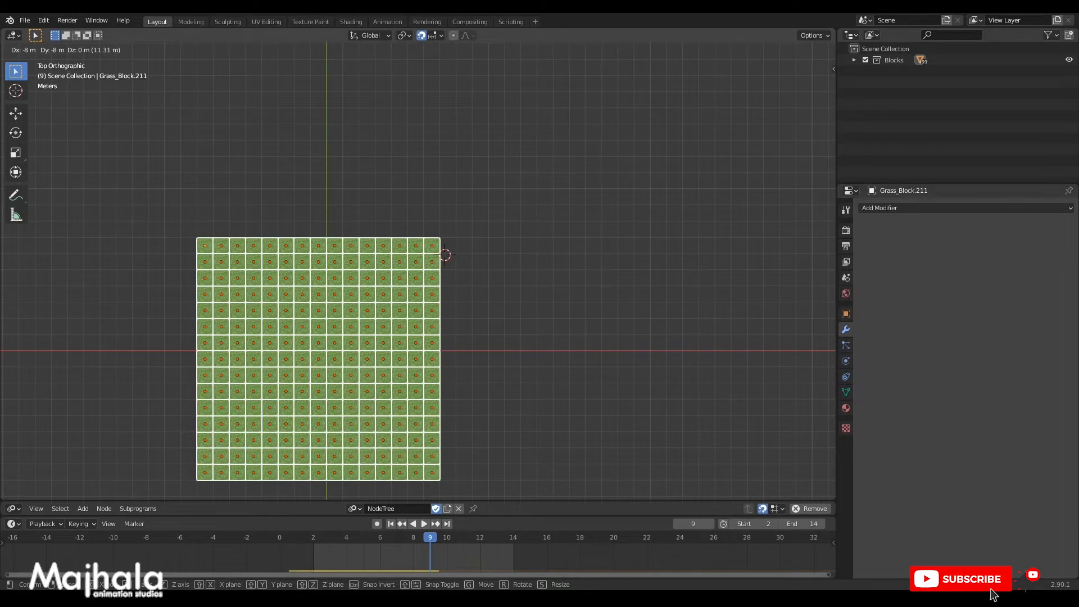
key("Return")
middle_click_drag(318, 358, 392, 249, "shift")
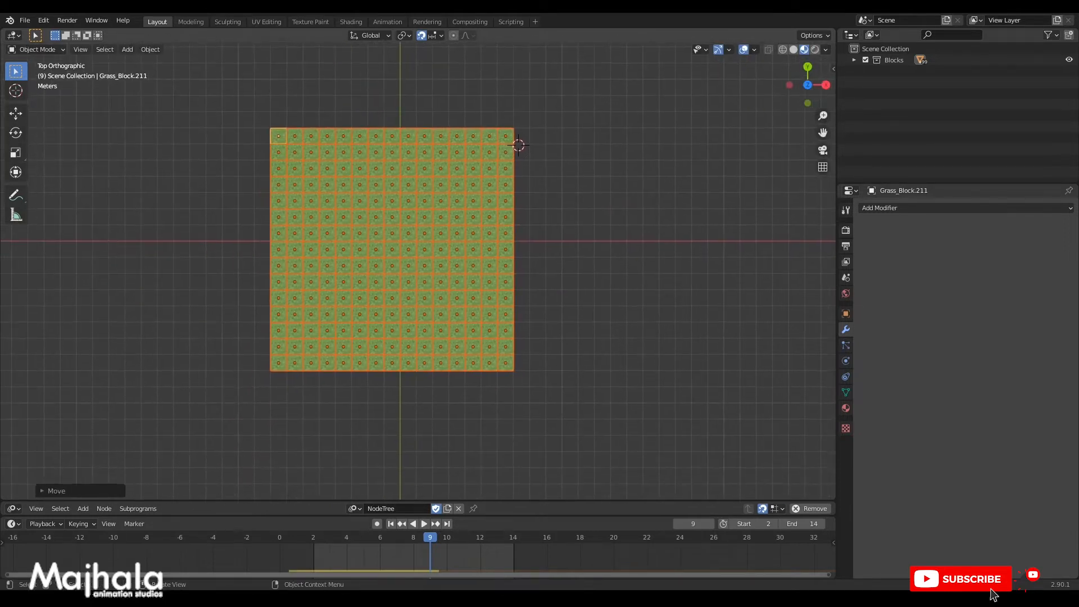
key("g")
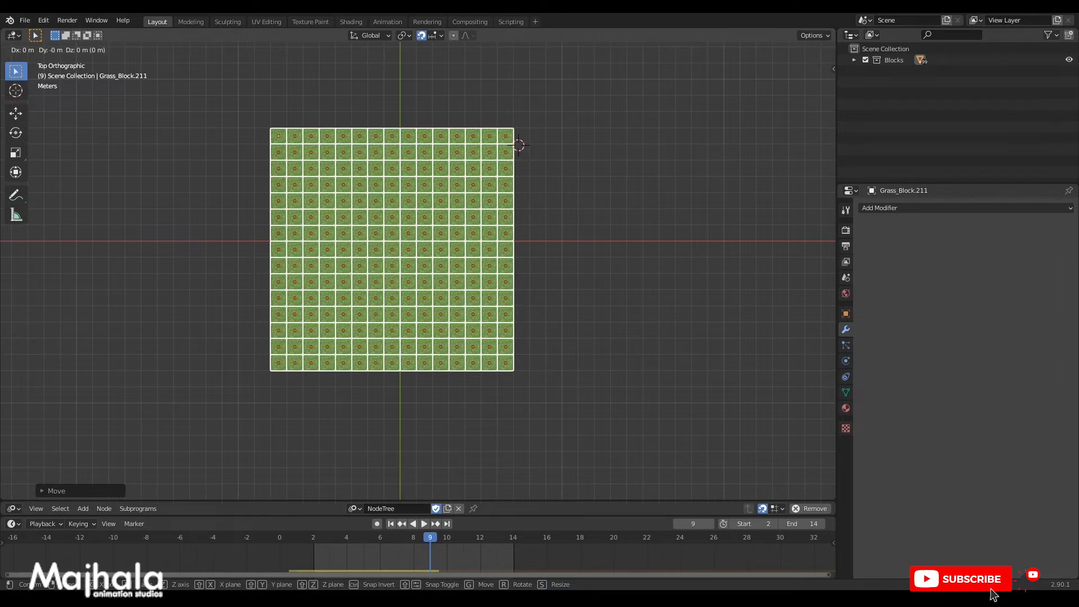
key("Return")
Deselect all the blocks and save the file.
key("alt+a")
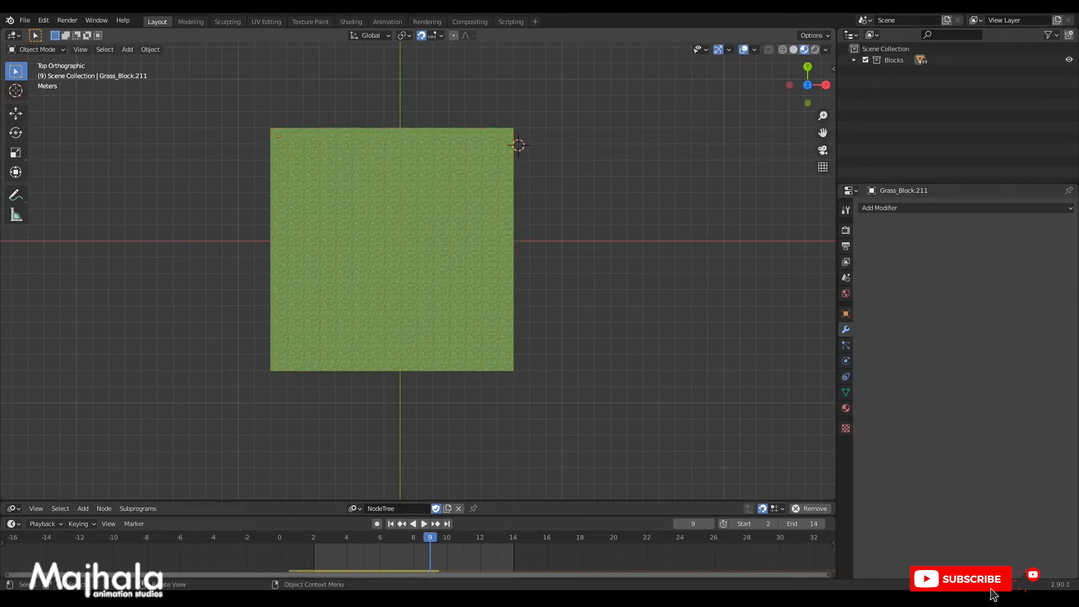
key("ctrl+s")
middle_click_drag(417, 269, 446, 295, "shift")
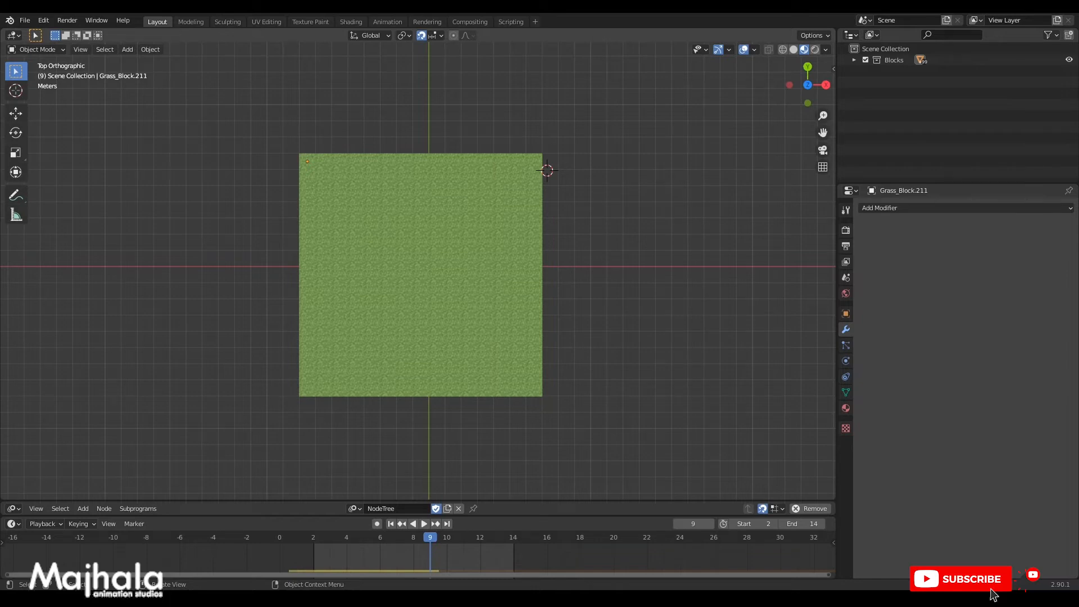
middle_click_drag(417, 270, 424, 290, "shift")
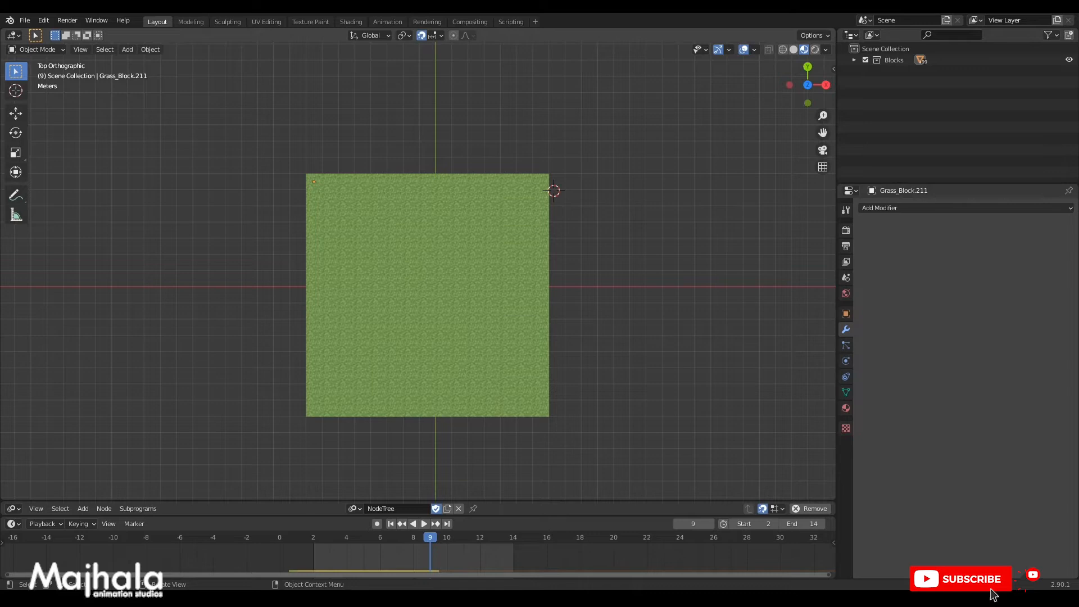
middle_click_drag(436, 286, 417, 273, "shift")
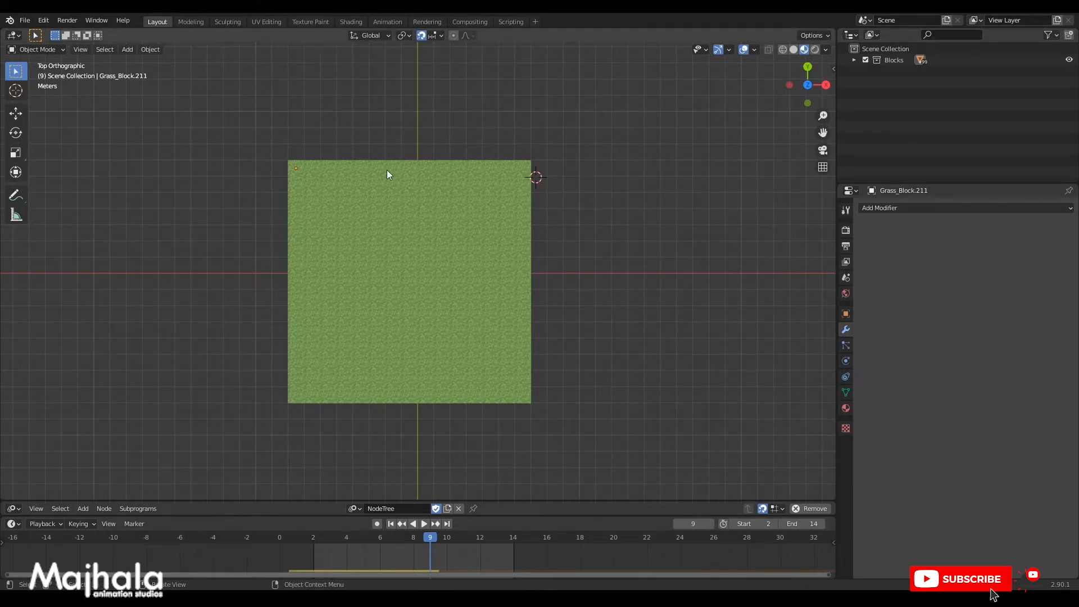
Examine the contents of the Blocks collection and highlight all of its blocks in the grid.
left_click(853, 60)
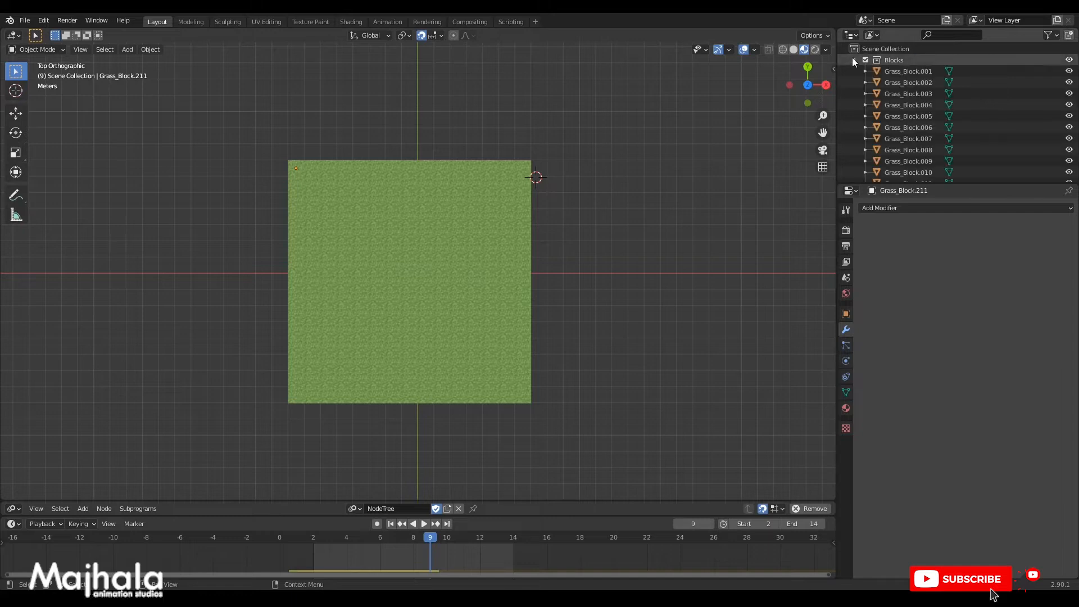
left_click(854, 59)
left_click(392, 184)
left_click_drag(509, 428, 289, 117)
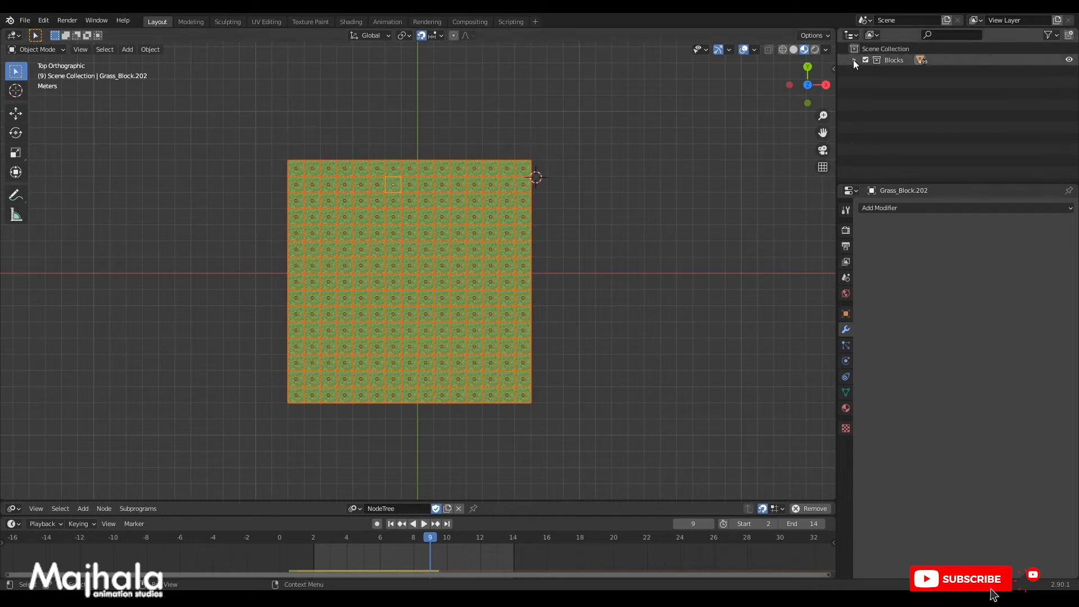
left_click(595, 153)
middle_click_drag(634, 268, 655, 243, "shift")
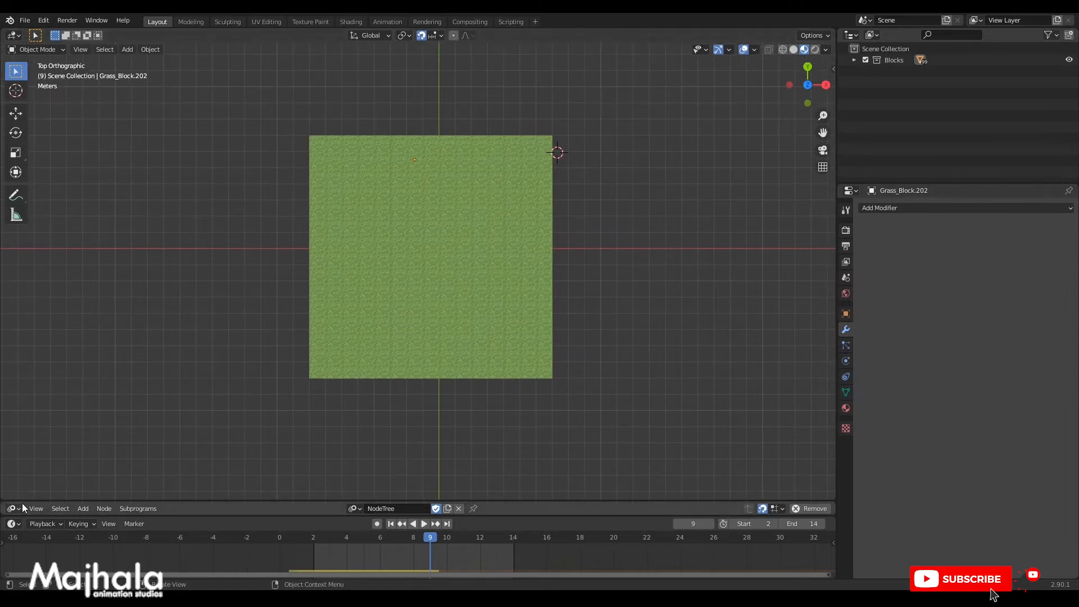
Close the existing Animation Nodes editor area between the 3D viewport and the timeline.
left_click_drag(34, 501, 39, 320)
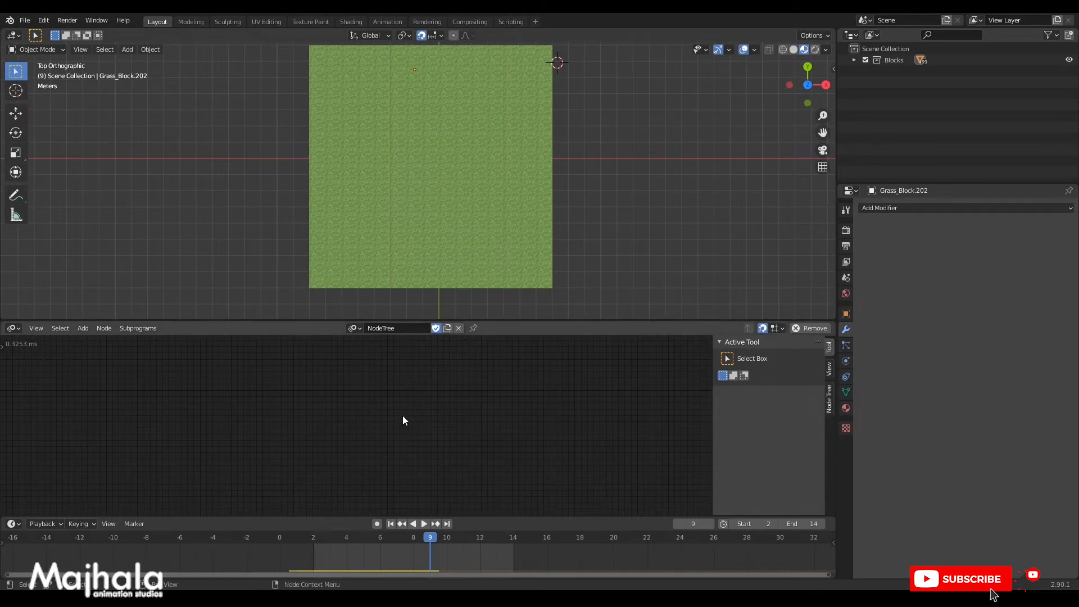
left_click(13, 328)
left_click_drag(3, 319, 6, 387)
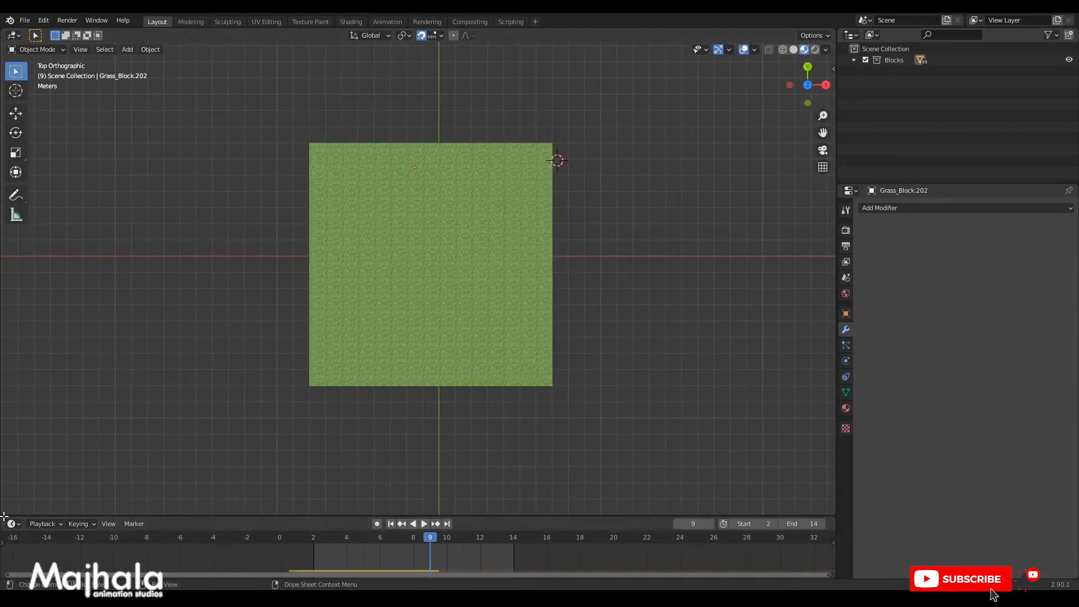
Split off a new area above the timeline, make it an Animation Nodes editor and adjust its height below the viewport.
left_click_drag(4, 515, 10, 341)
left_click(11, 340)
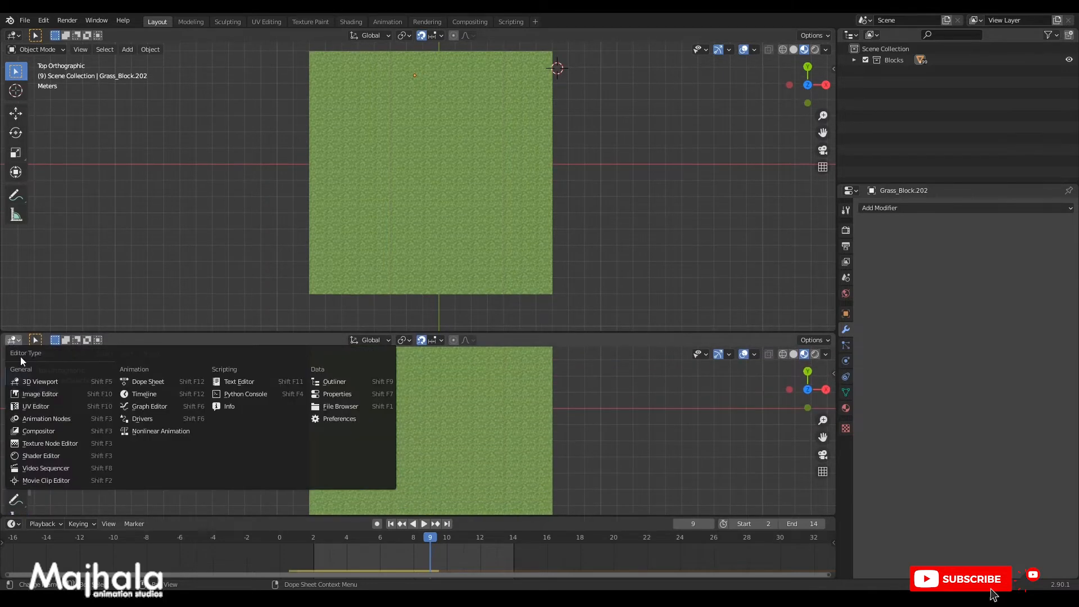
left_click(45, 421)
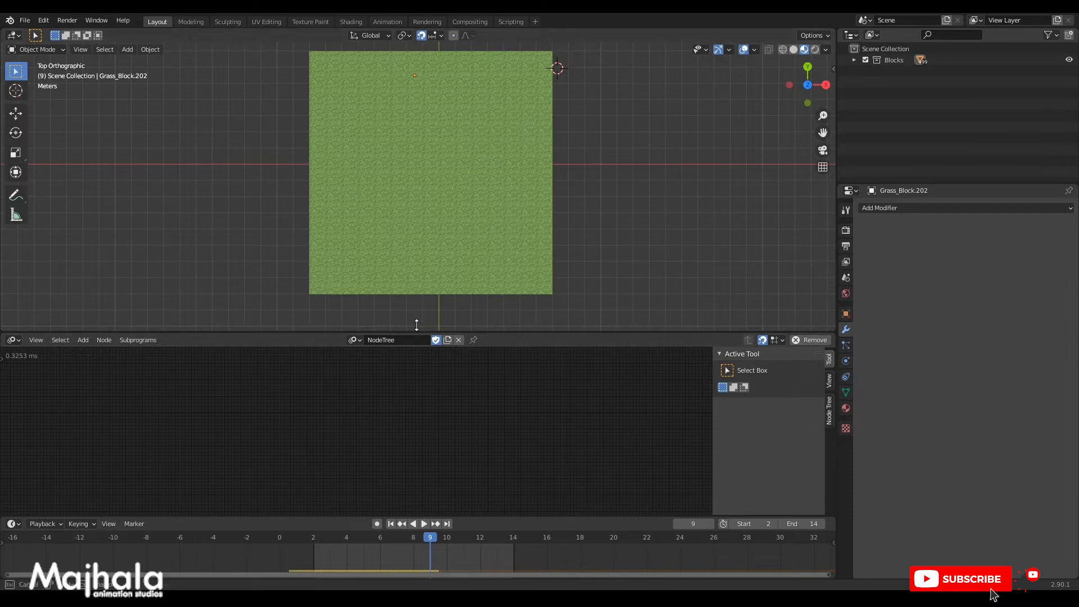
left_click_drag(421, 332, 423, 285)
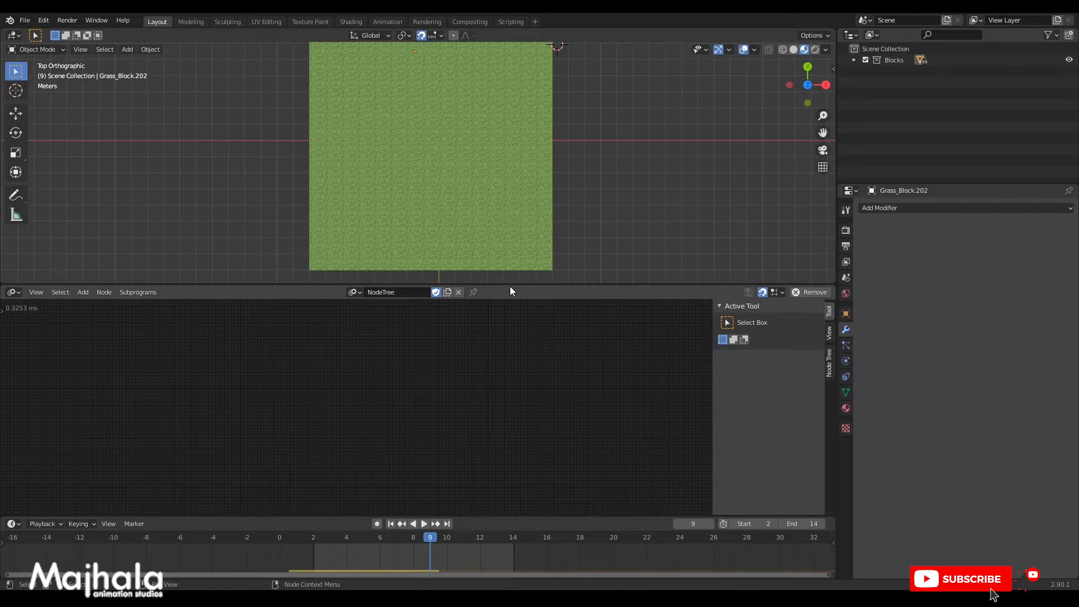
left_click_drag(510, 286, 510, 379)
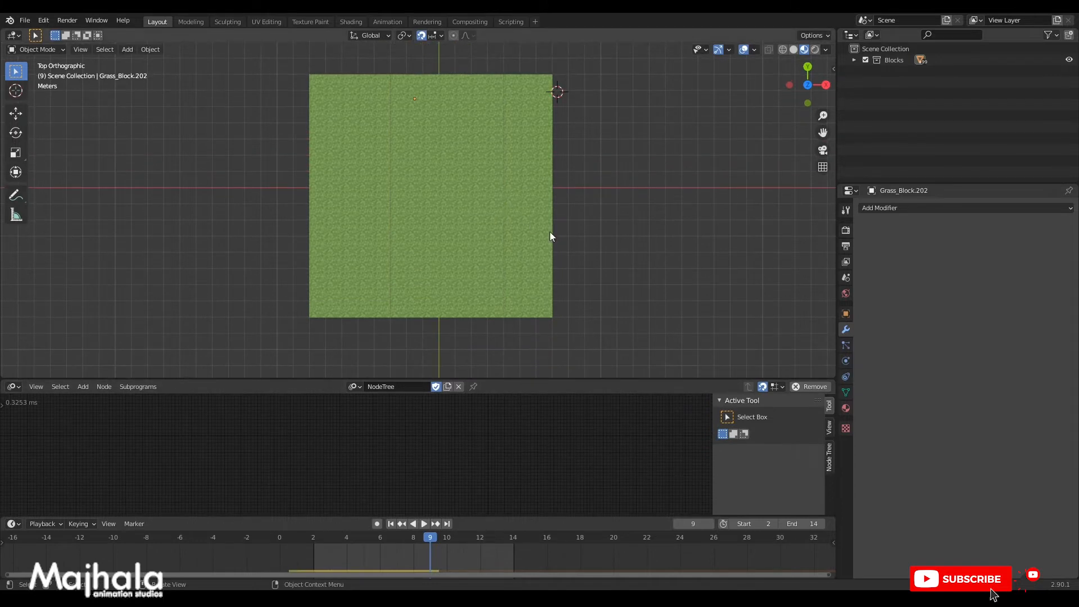
Select all the grass blocks and remove the MineCraft Blocks_ORG ID key.
left_click_drag(548, 327, 292, 62)
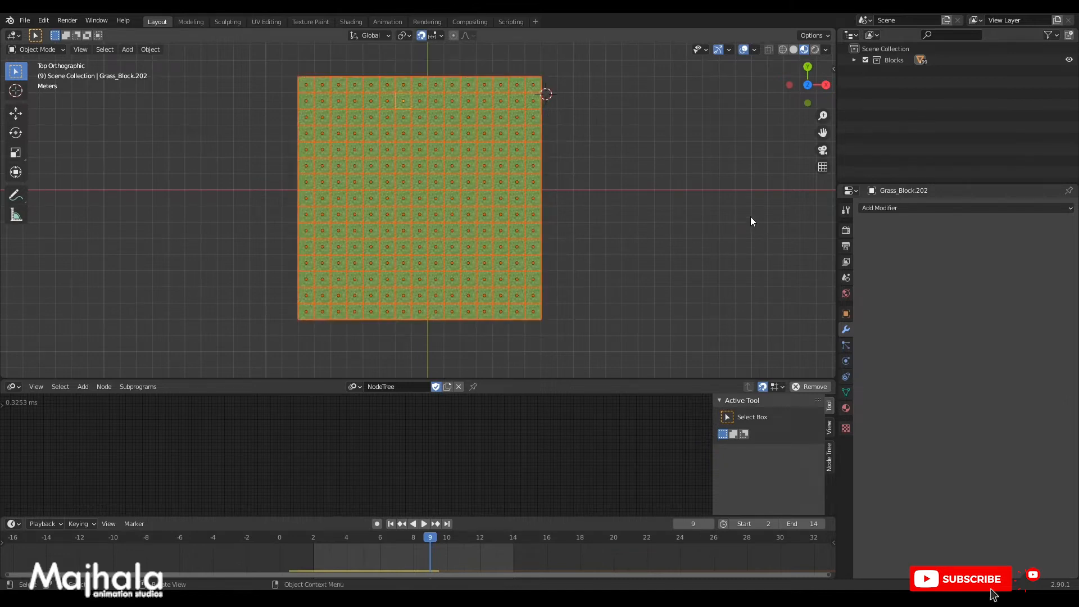
key("n")
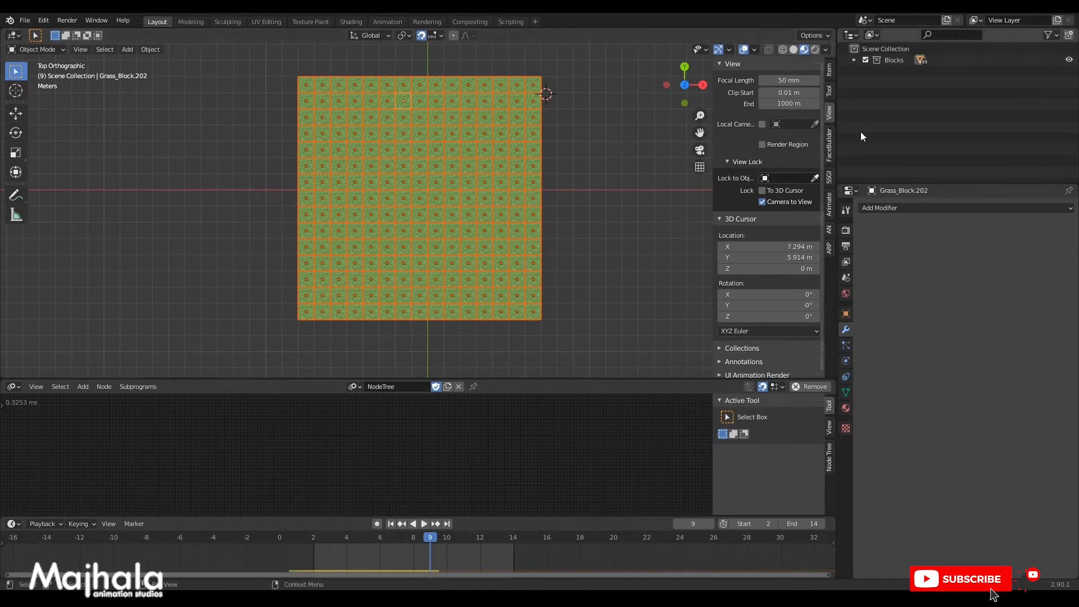
left_click(830, 229)
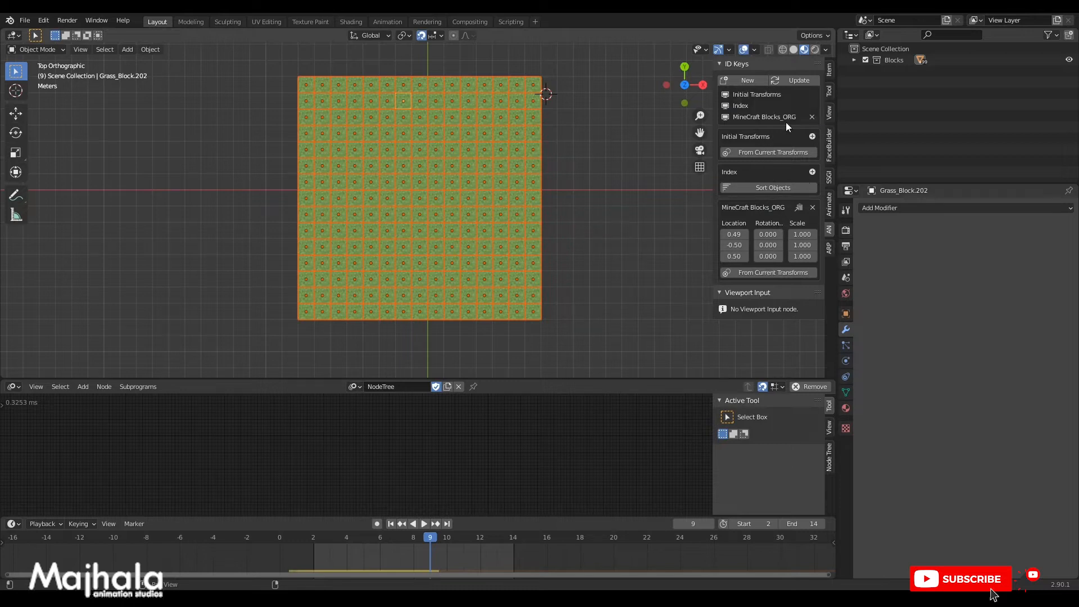
left_click(811, 115)
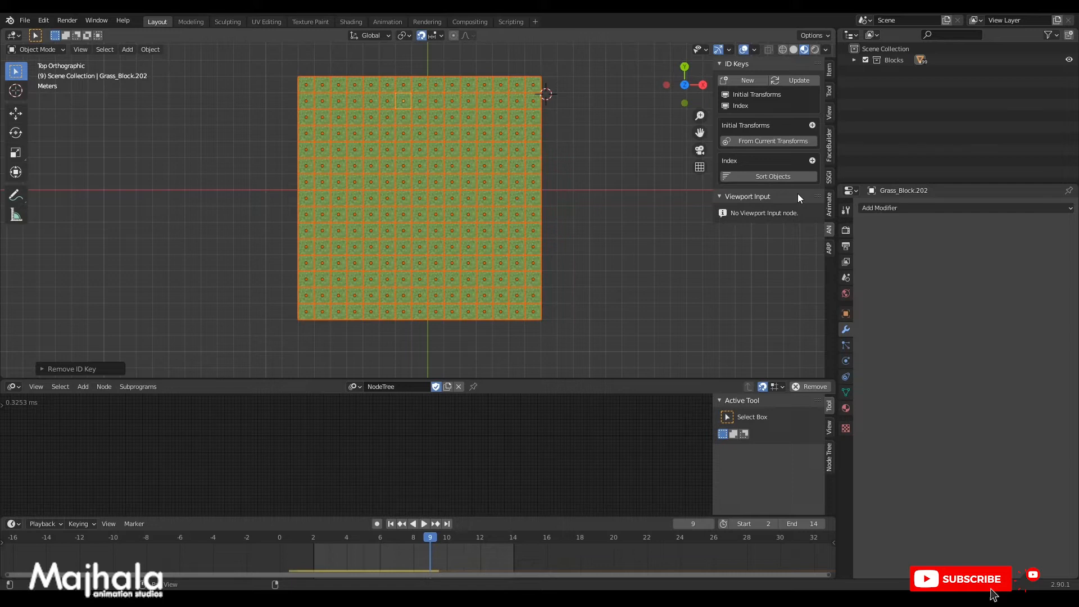
Create a Transforms ID key named AN_Blocks Effect and fill it from the current transforms of all the blocks.
left_click(741, 81)
left_click(741, 99)
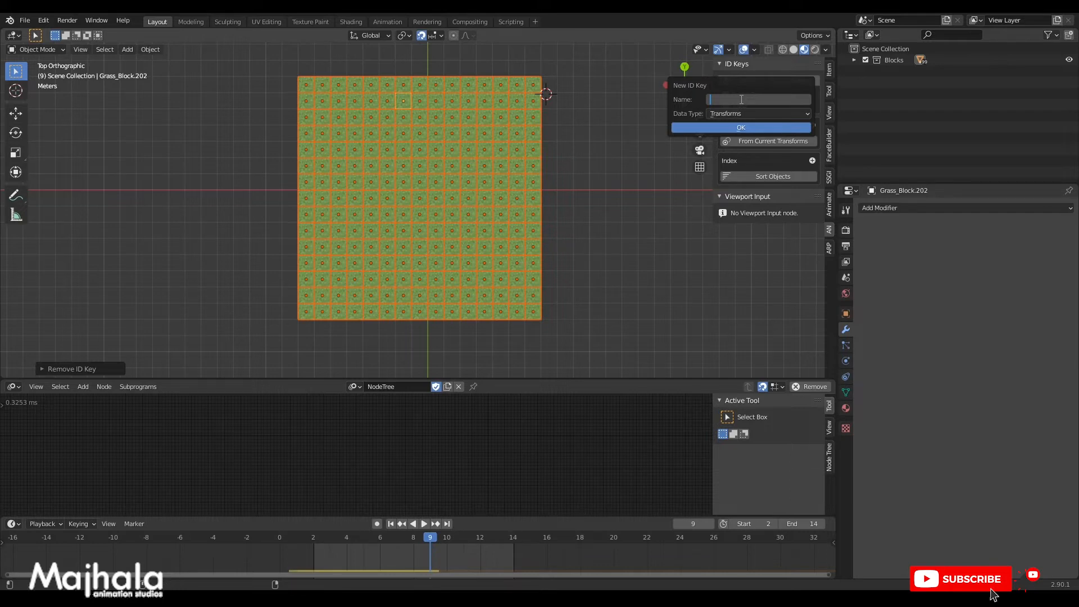
type("AN ")
type("Blocks Effext")
left_click(728, 113)
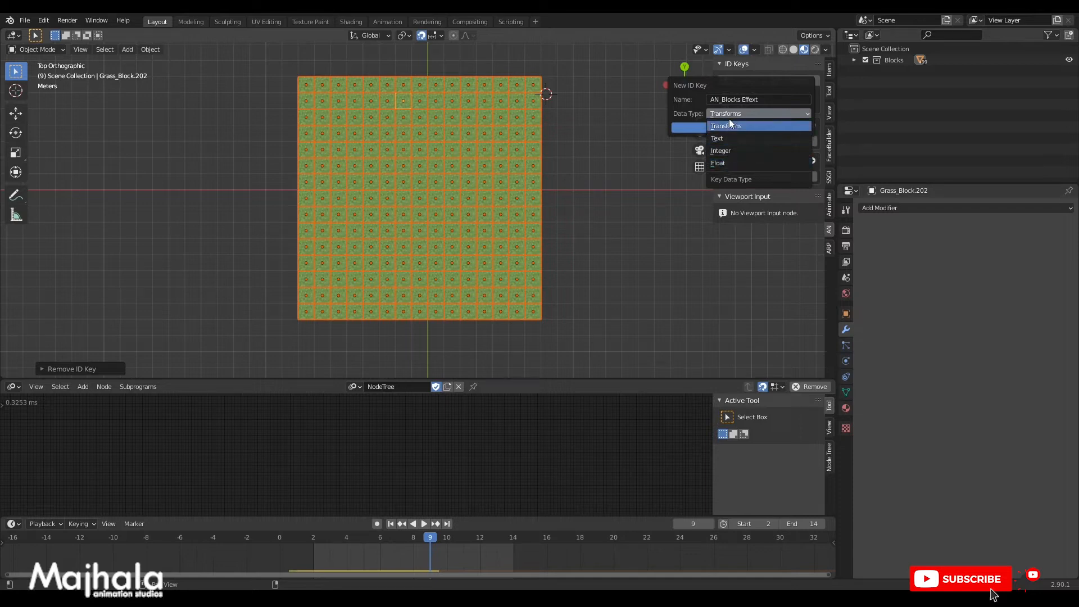
left_click(729, 126)
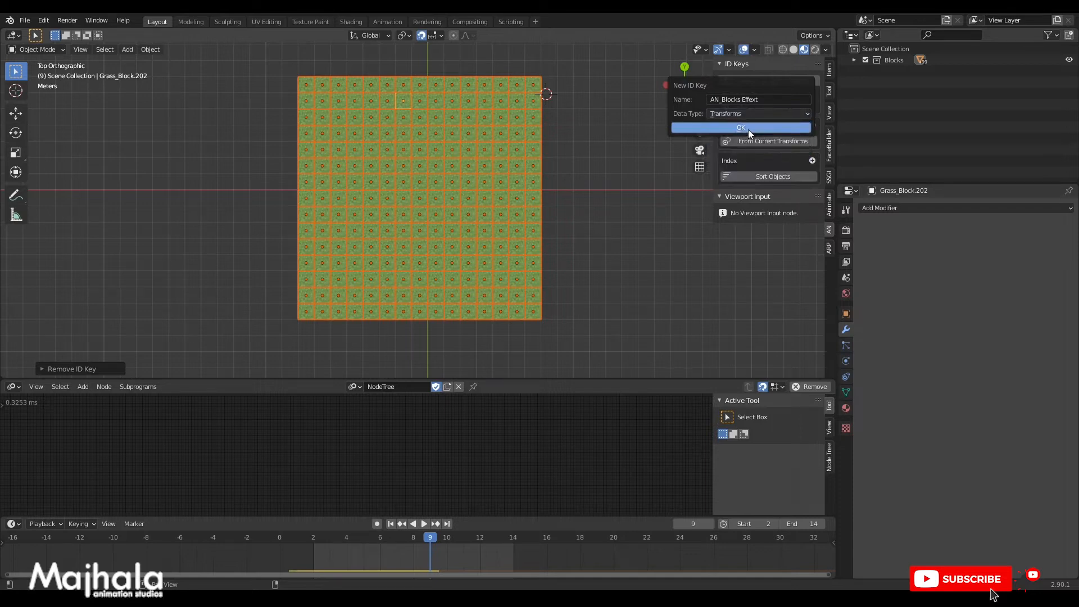
left_click(746, 127)
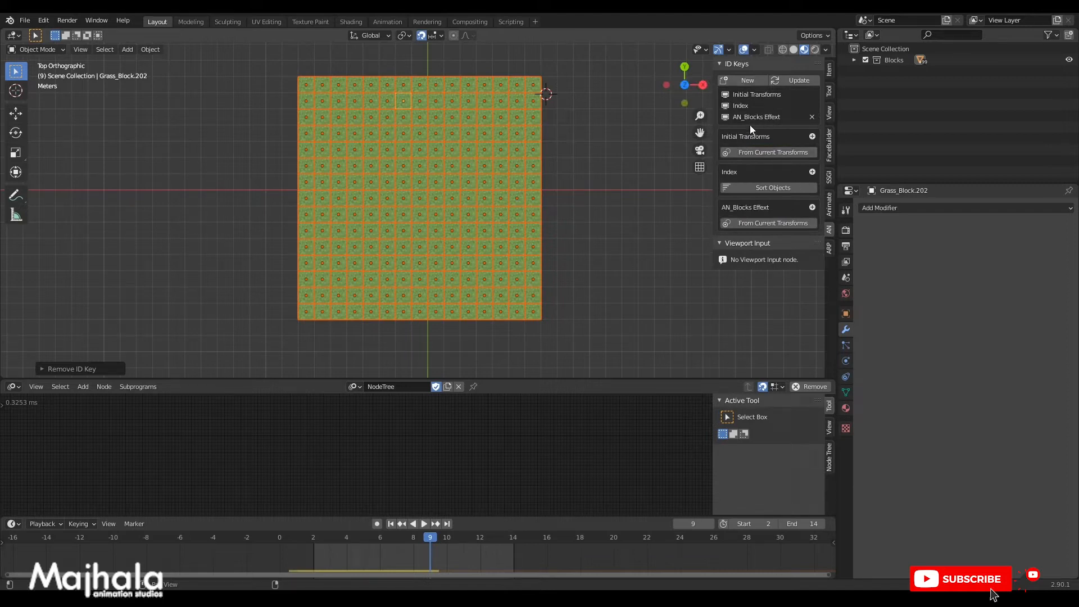
left_click_drag(567, 329, 295, 35)
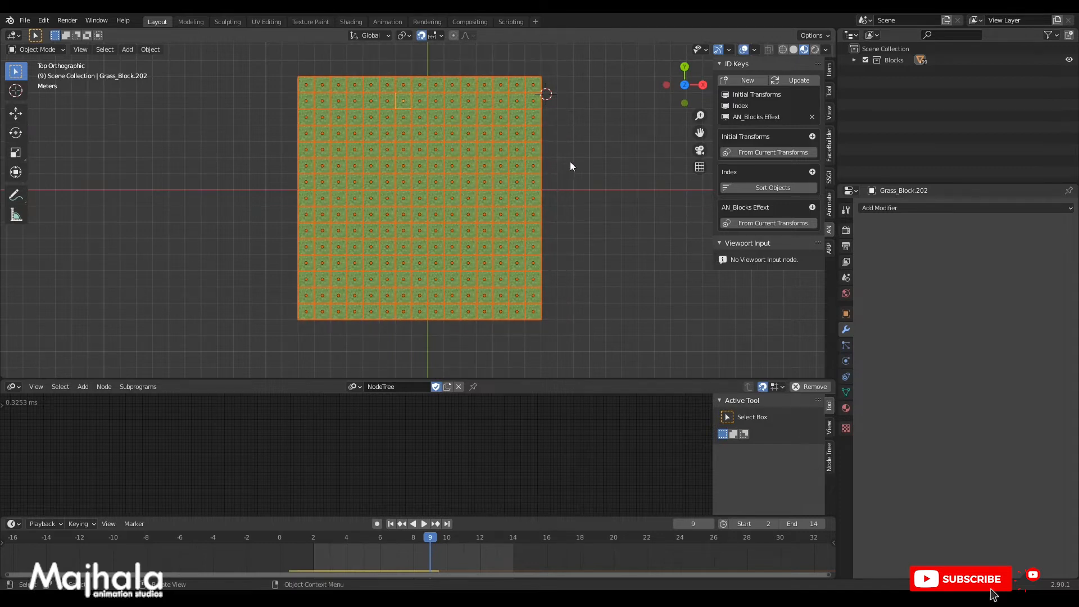
left_click(767, 223)
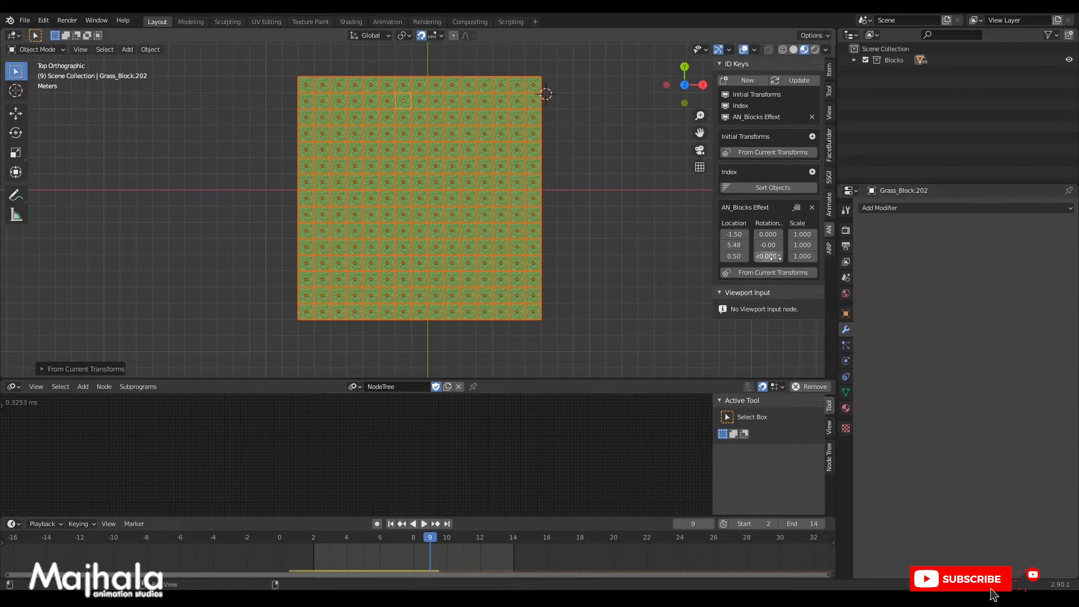
Select individual blocks across the grid to examine the AN_Blocks Effect transforms stored for each one.
left_click(529, 88)
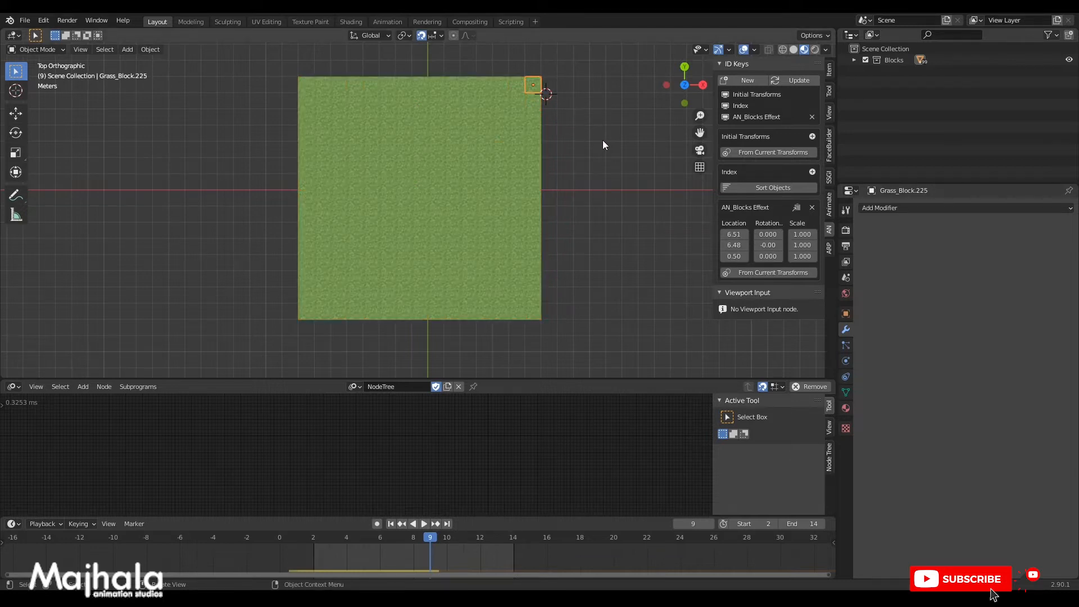
middle_click_drag(594, 137, 618, 174)
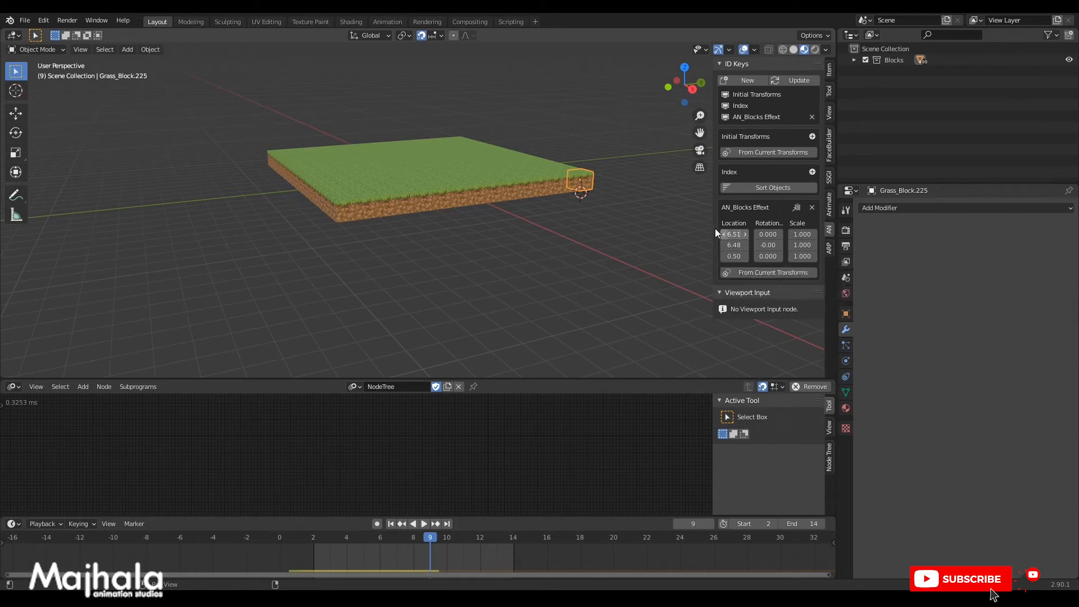
scroll(579, 200, "up", 2)
left_click(545, 206)
left_click(458, 210)
left_click(409, 188)
left_click(446, 150)
left_click(364, 167)
left_click(360, 217)
left_click(414, 197)
left_click(446, 163)
left_click(470, 208)
left_click(360, 186)
left_click(413, 150)
left_click(341, 161)
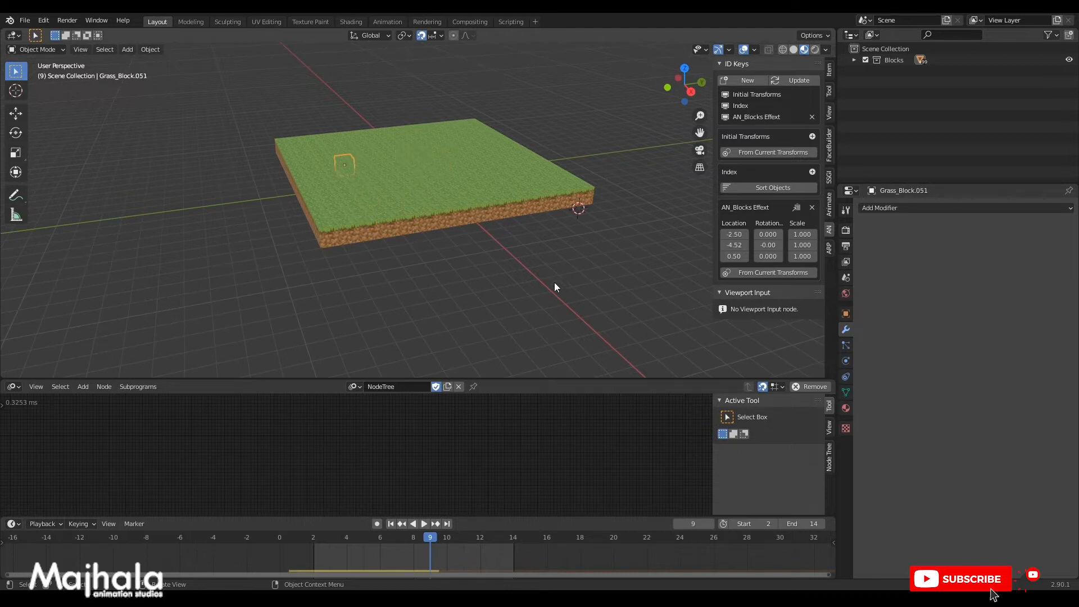
middle_click_drag(554, 282, 607, 289)
key("KP_7")
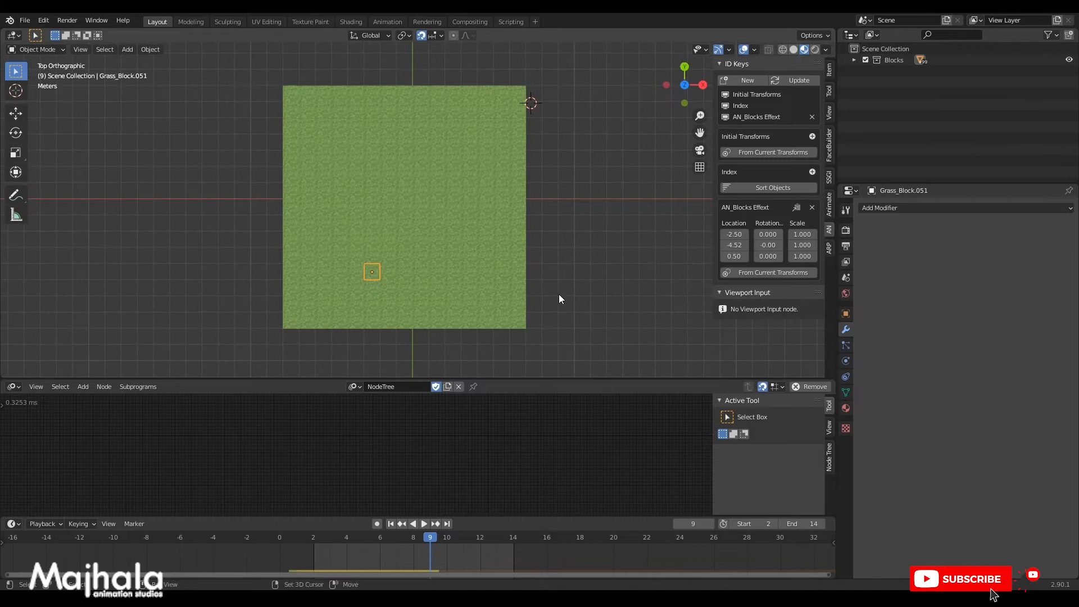
Enlarge the Animation Nodes editor by moving its border with the viewport upward and reframe the block grid above it.
scroll(495, 348, "down", 2, "shift")
left_click_drag(432, 381, 441, 275)
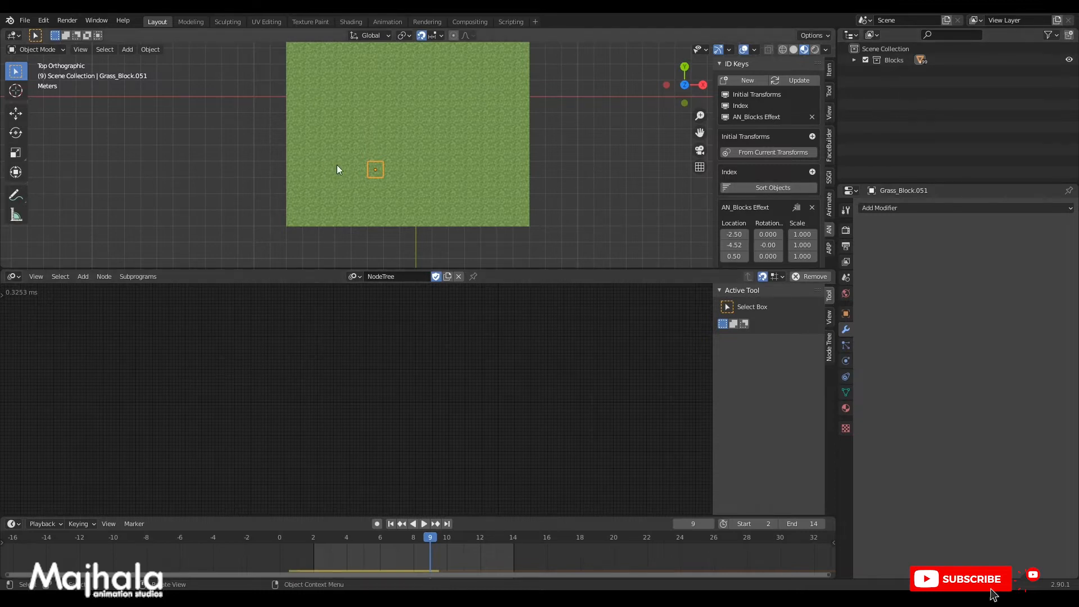
scroll(507, 171, "down", 2)
middle_click_drag(565, 173, 542, 200, "shift")
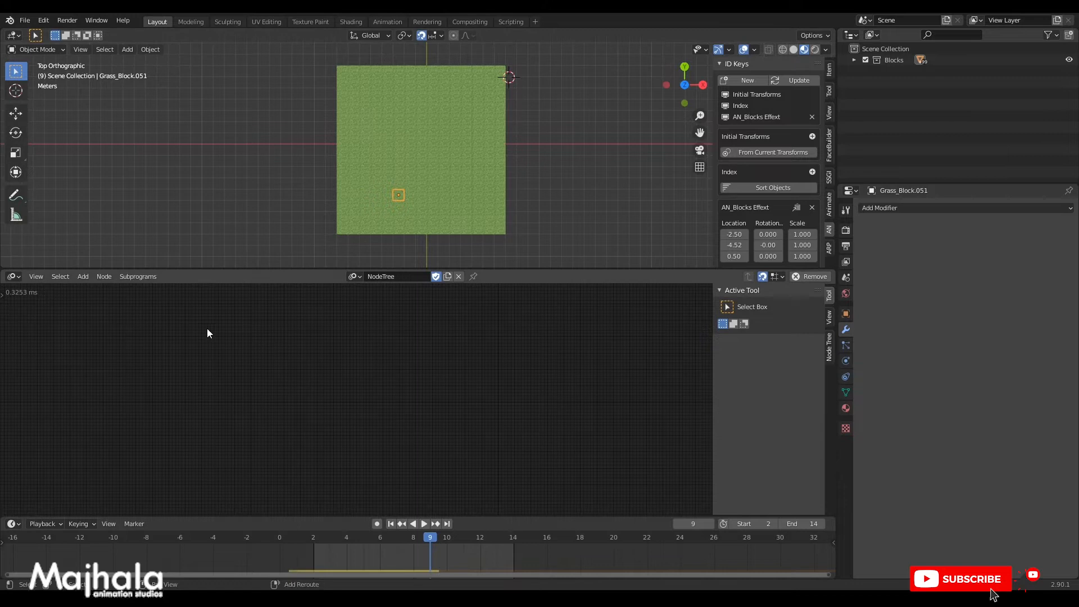
Add a Collection Info node to the empty node tree.
key("shift+a")
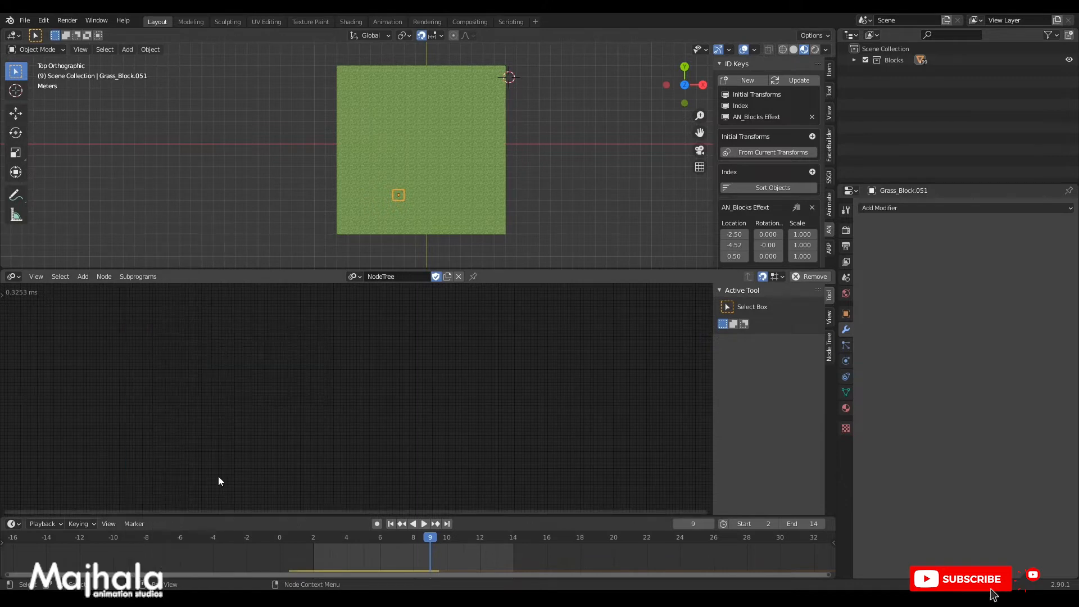
key("shift+a")
mouse_move(219, 477)
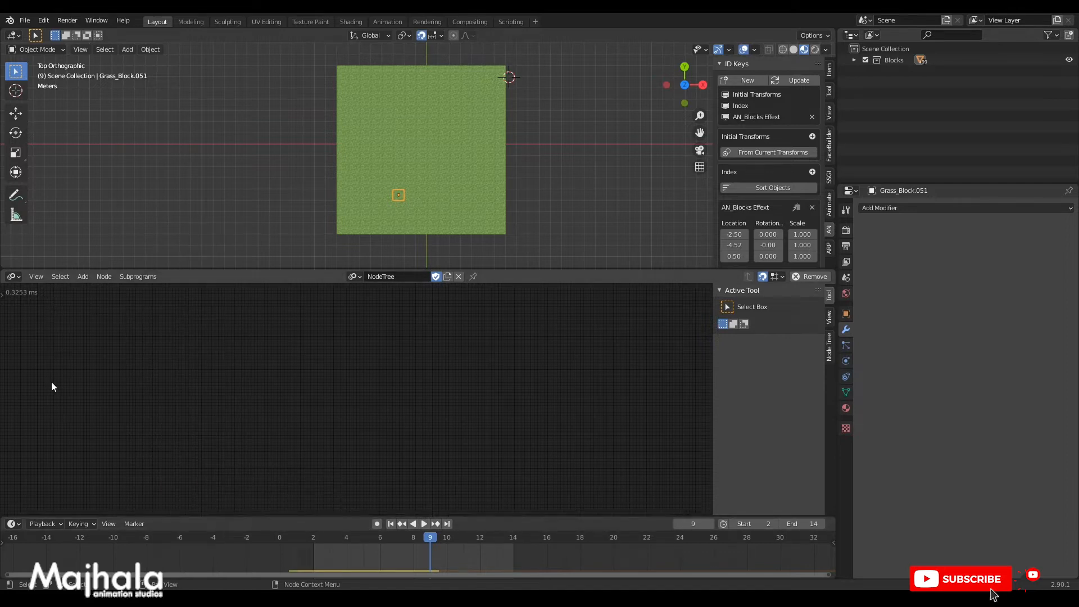
left_click(82, 276)
left_click(82, 277)
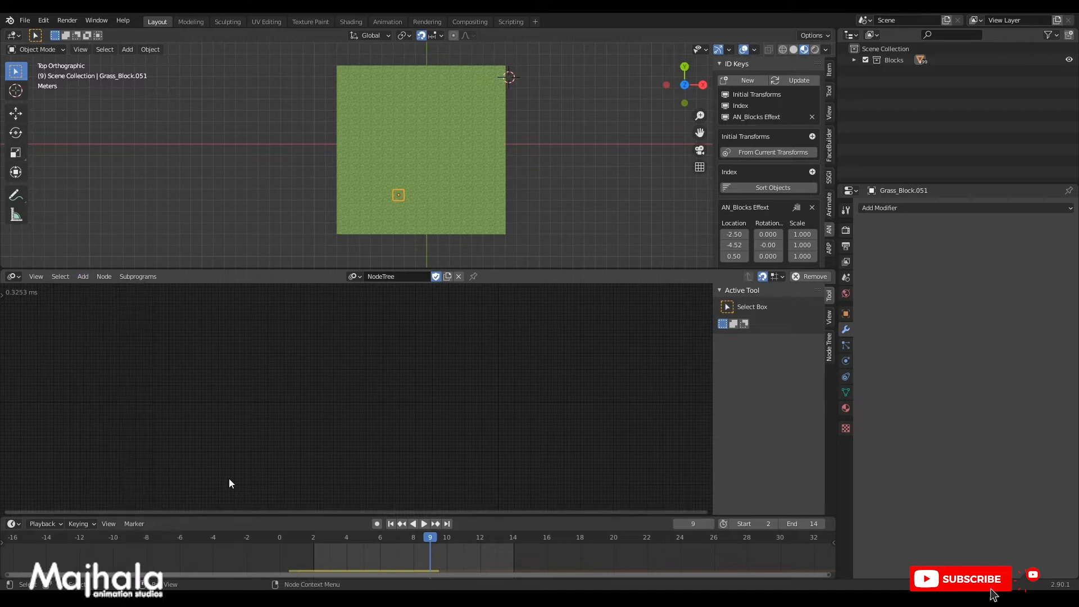
key("shift+a")
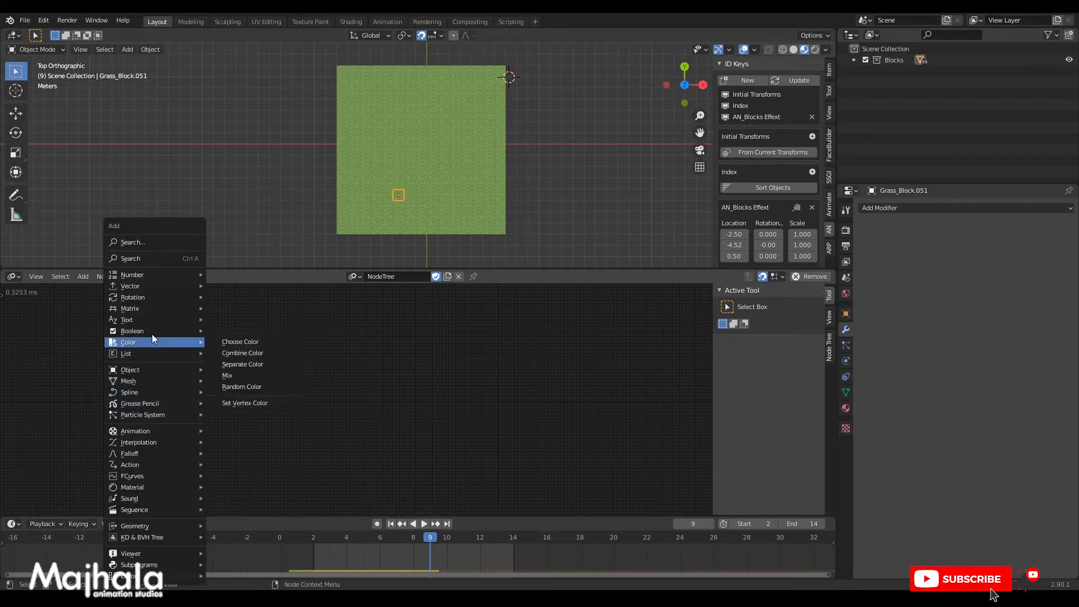
mouse_move(154, 367)
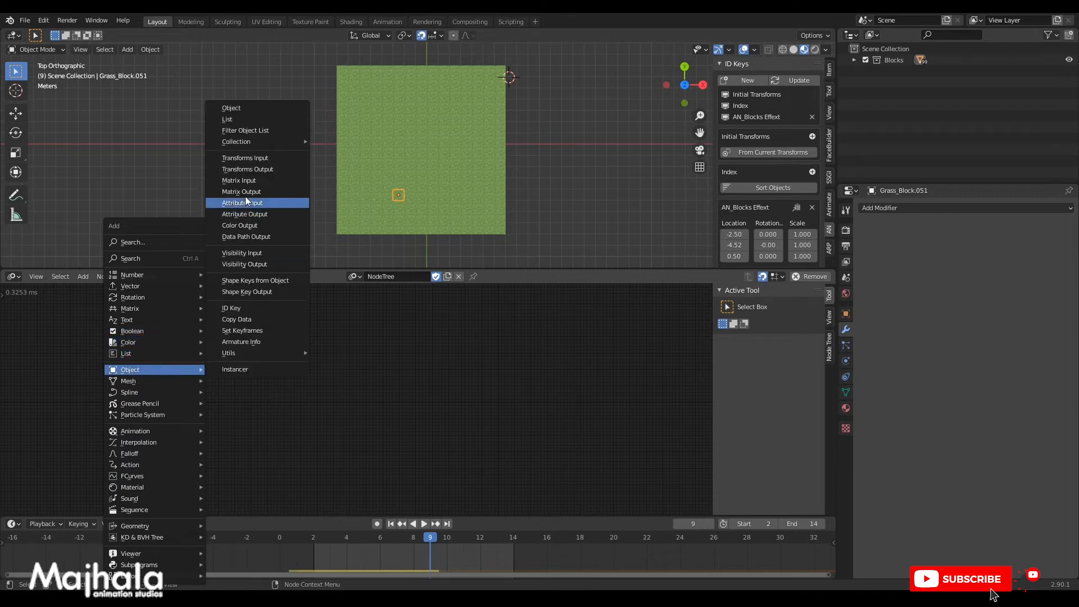
mouse_move(263, 139)
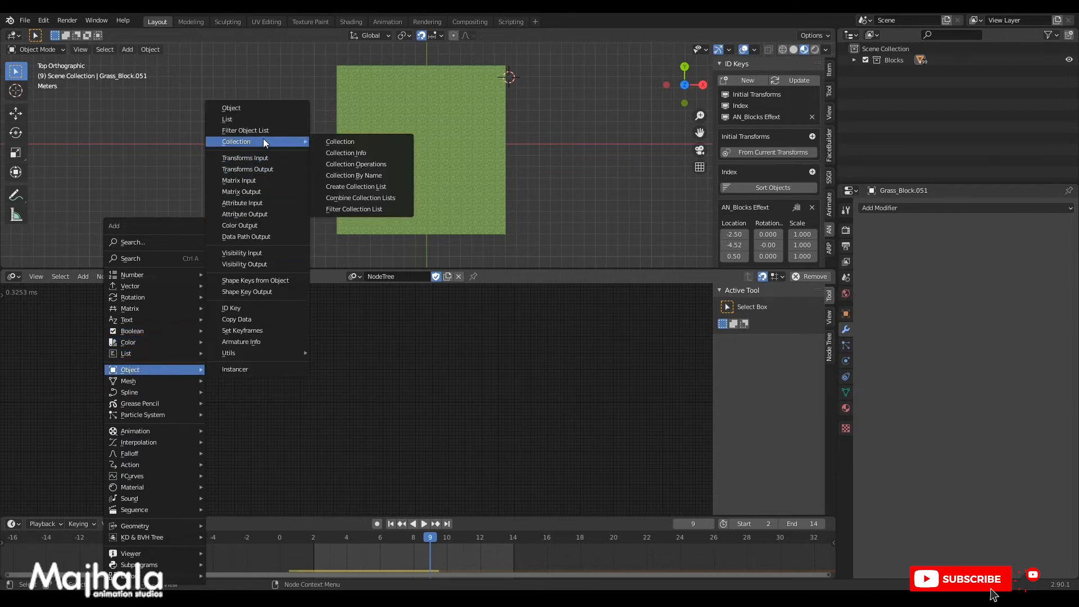
left_click(355, 154)
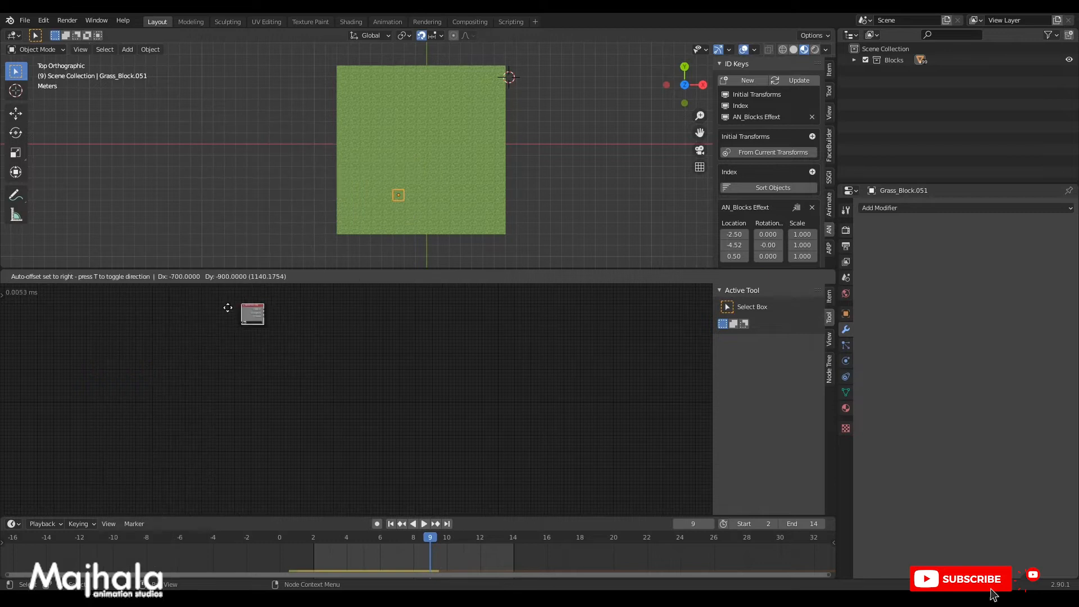
left_click(189, 352)
Set the Collection Info node's collection to Blocks.
scroll(193, 362, "up", 6)
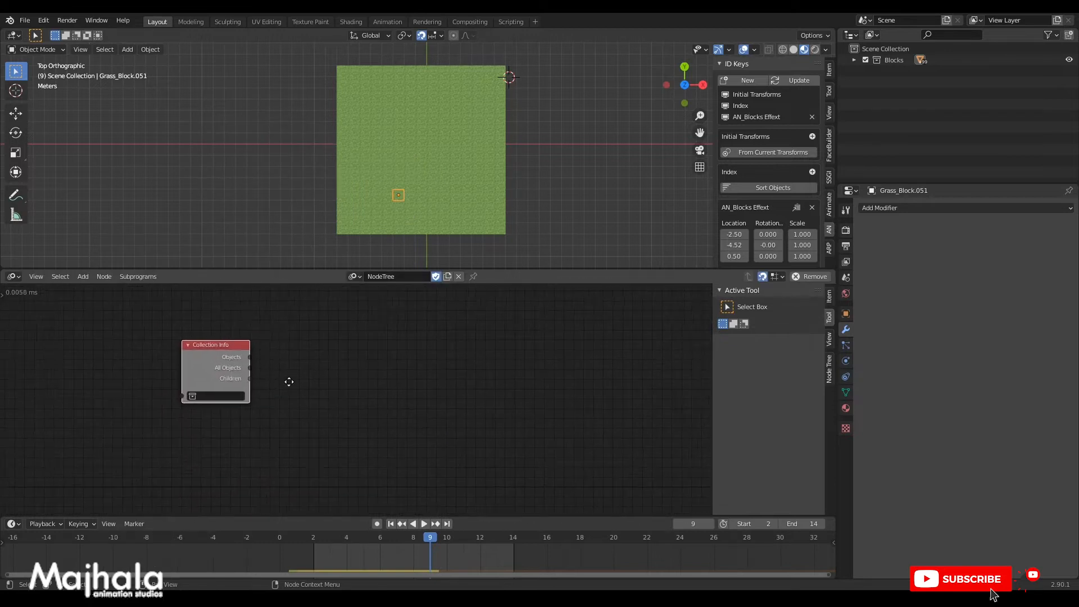
middle_click_drag(290, 380, 324, 384)
scroll(311, 377, "up", 3)
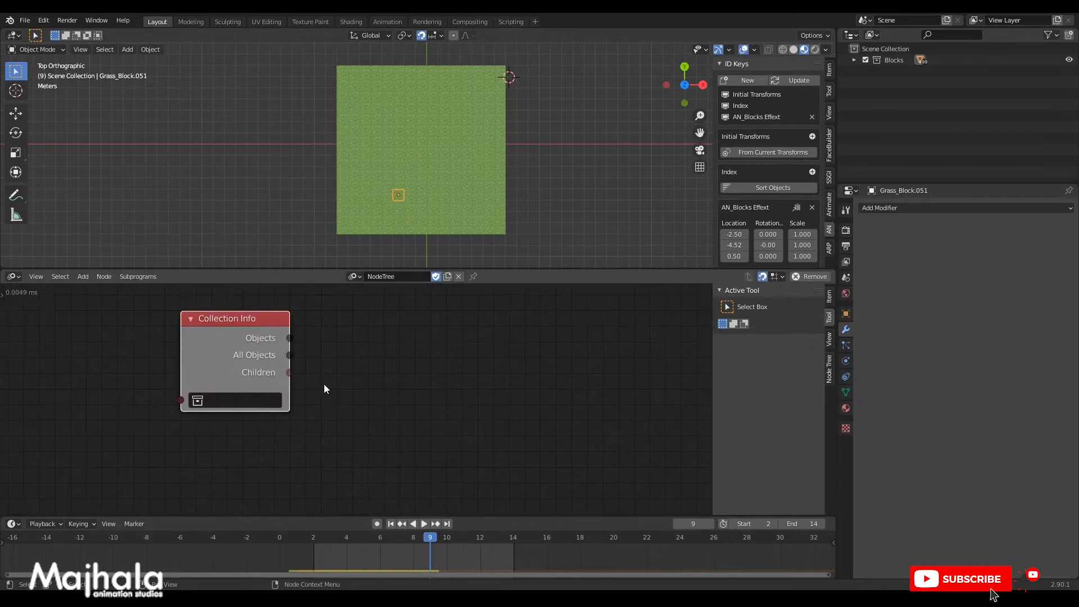
left_click(236, 400)
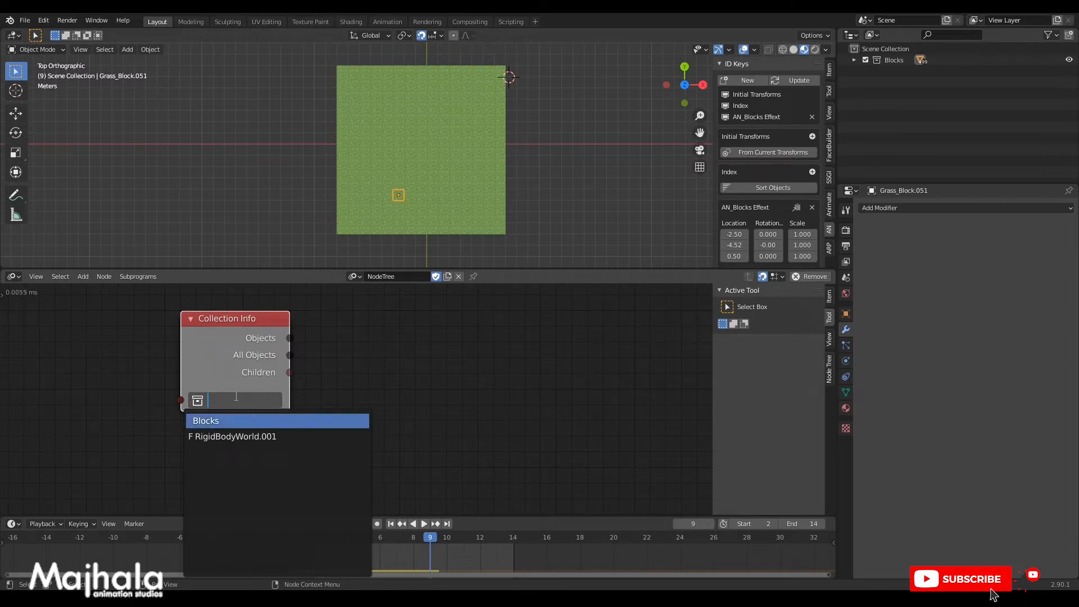
key("Return")
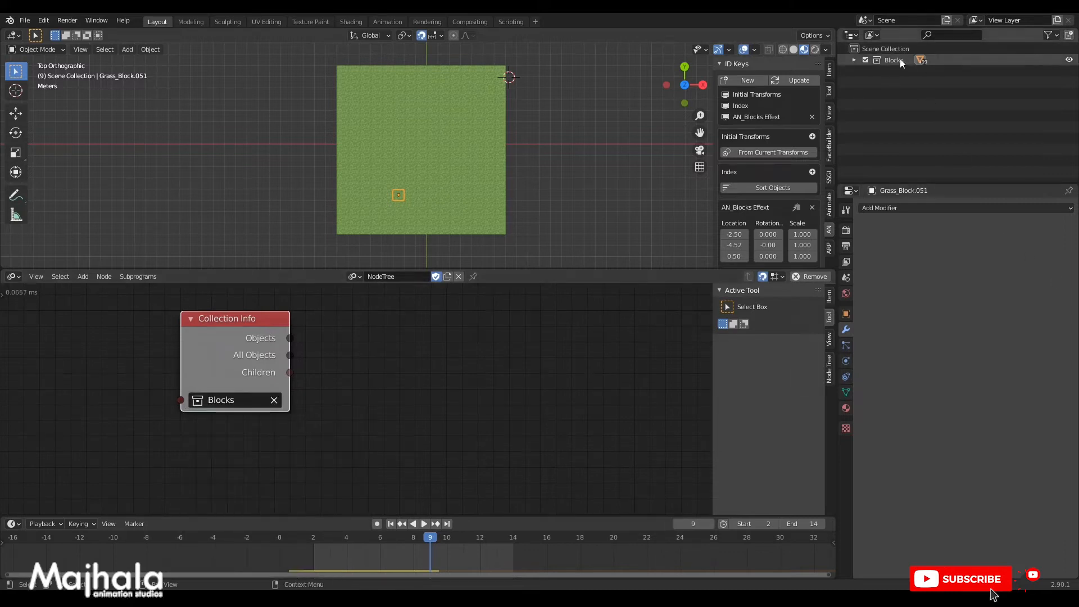
Add an Object Matrix Output node well to the right of the Collection Info node.
scroll(383, 379, "down", 4)
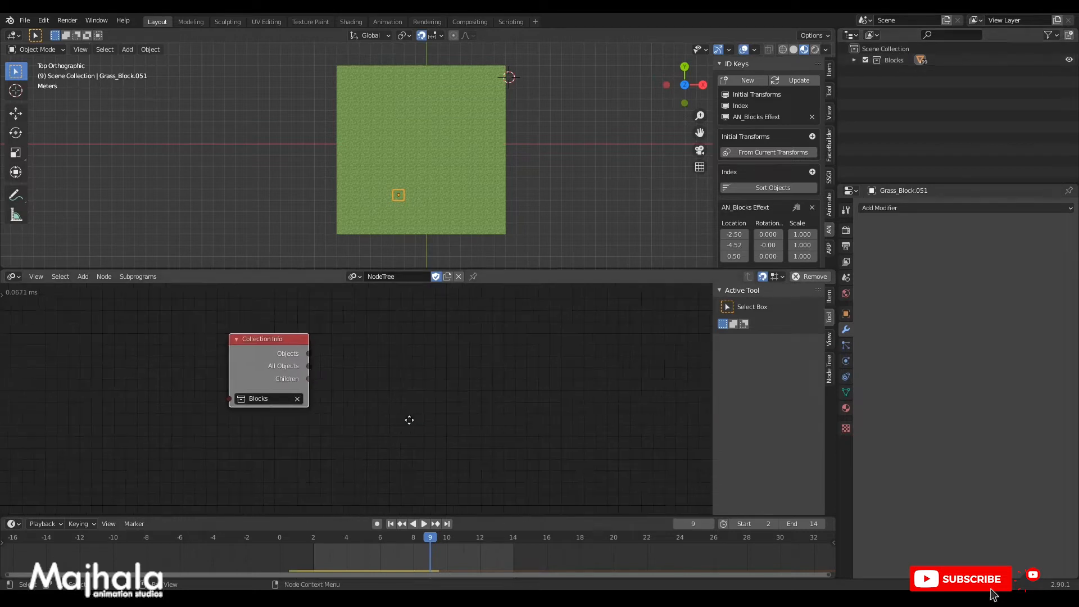
middle_click_drag(454, 408, 359, 421)
scroll(361, 420, "down", 4)
key("shift+a")
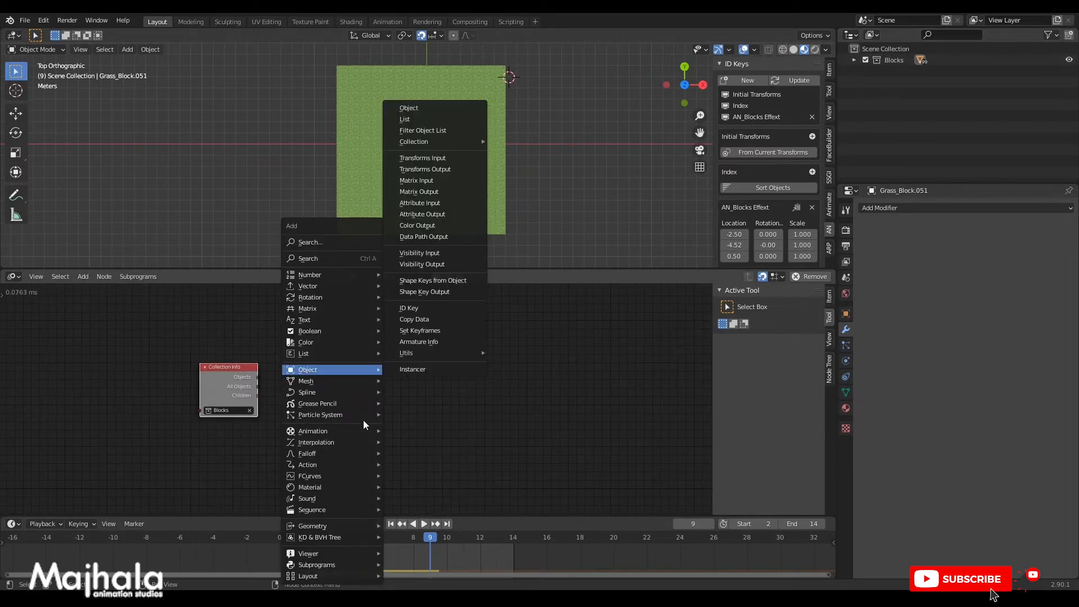
mouse_move(321, 368)
left_click(432, 192)
left_click(531, 362)
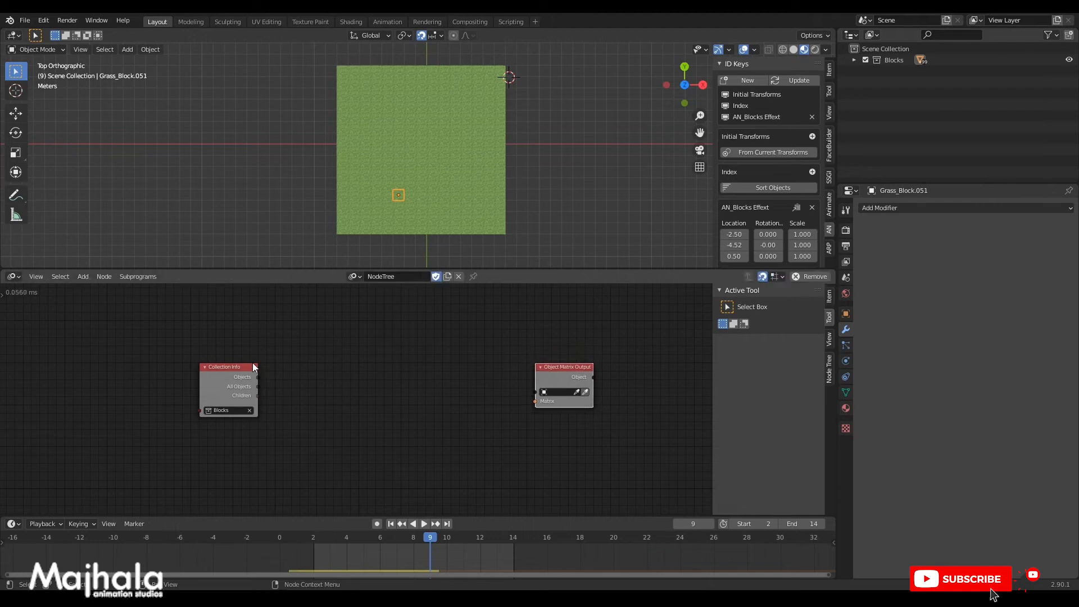
Align the Object Matrix Output node with the Collection Info node and link All Objects to its object input.
scroll(287, 387, "up", 2)
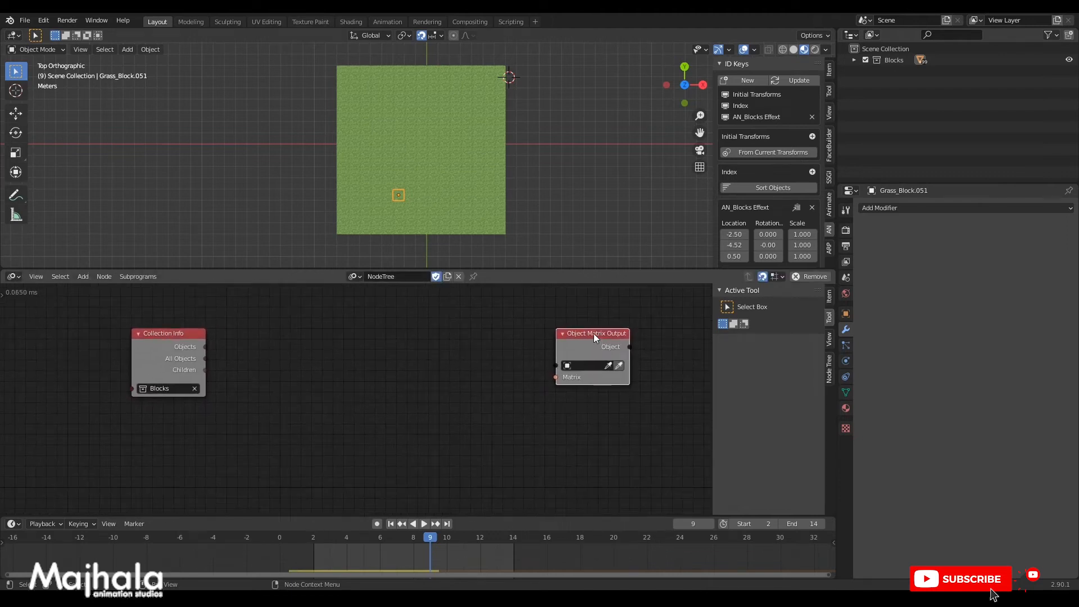
key("g")
left_click(589, 332)
left_click_drag(206, 360, 556, 365)
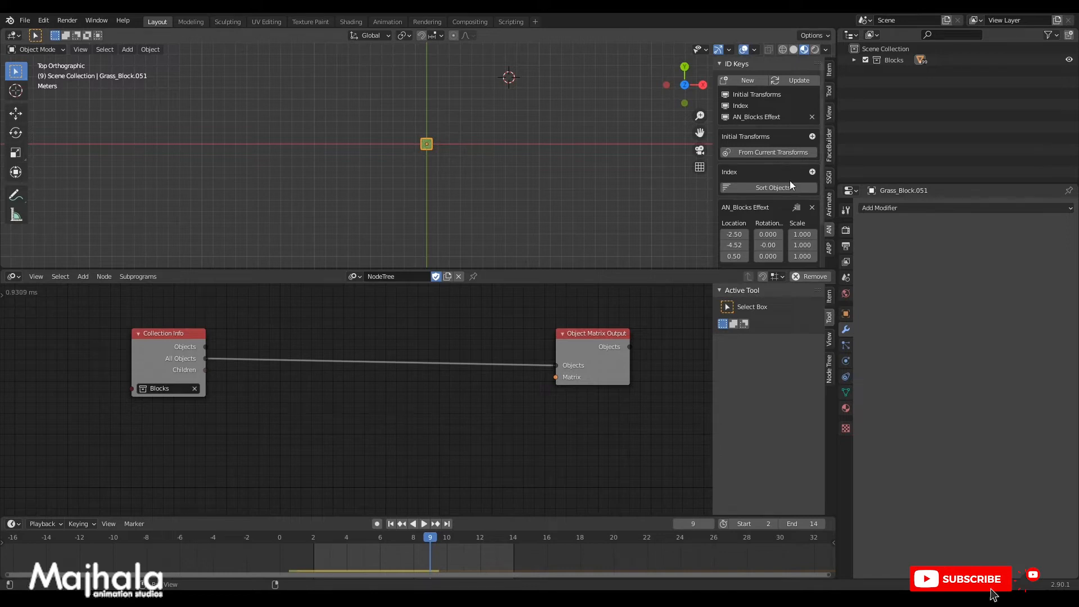
Add an Object ID Key node between and slightly below the Collection Info and Object Matrix Output nodes.
scroll(790, 185, "down", 2)
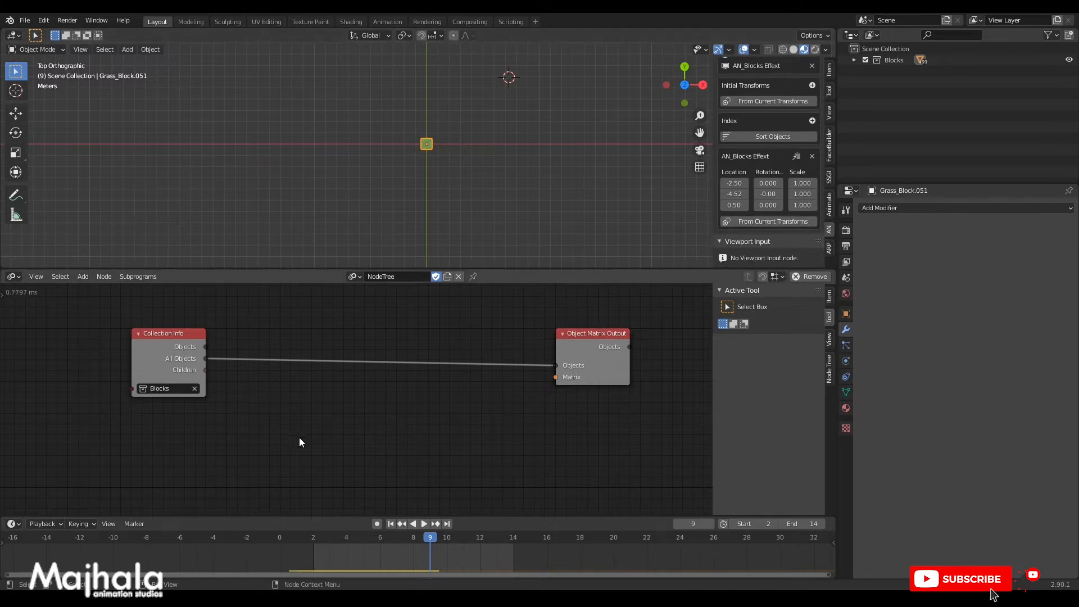
middle_click_drag(236, 453, 255, 437)
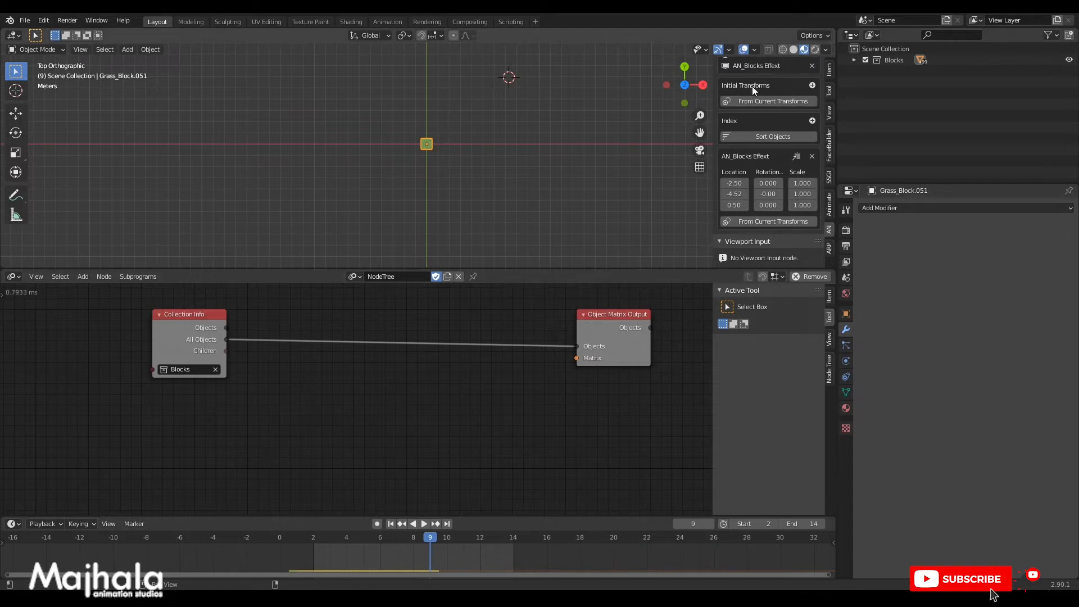
scroll(757, 110, "up", 2)
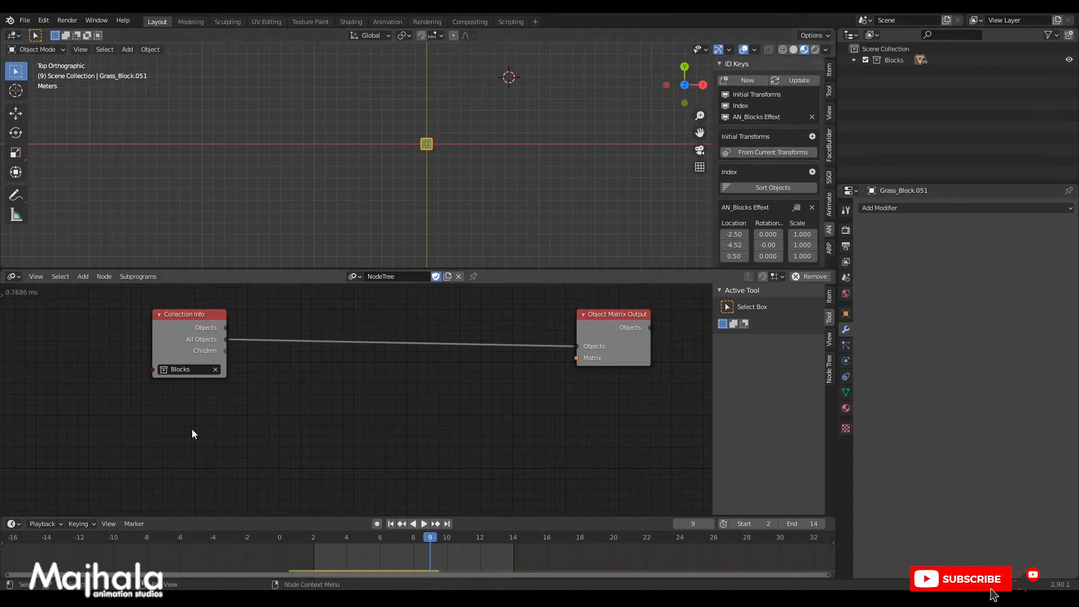
key("shift+a")
mouse_move(191, 429)
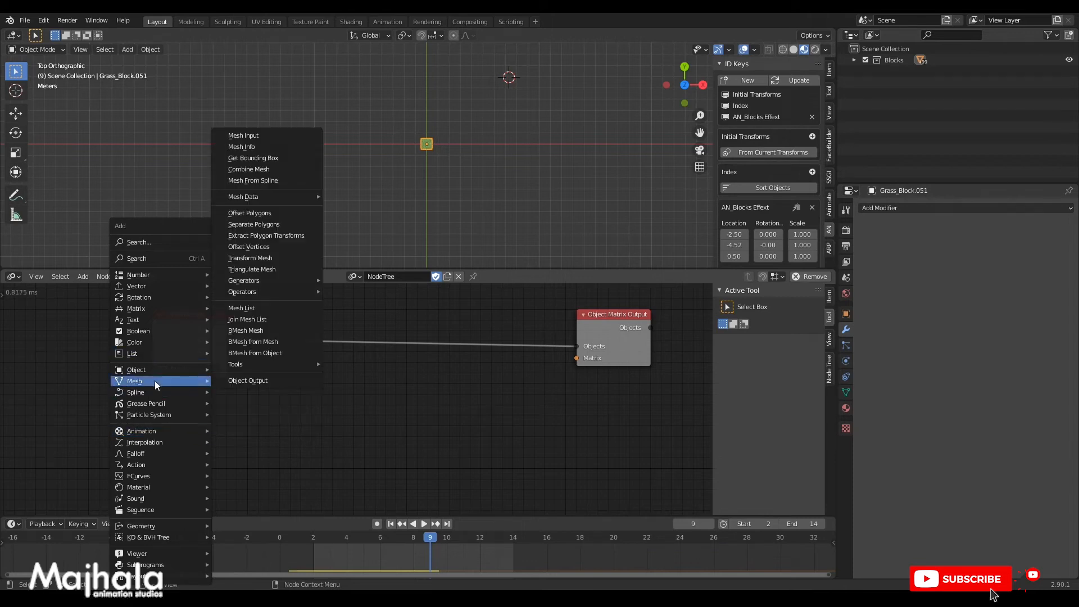
mouse_move(151, 369)
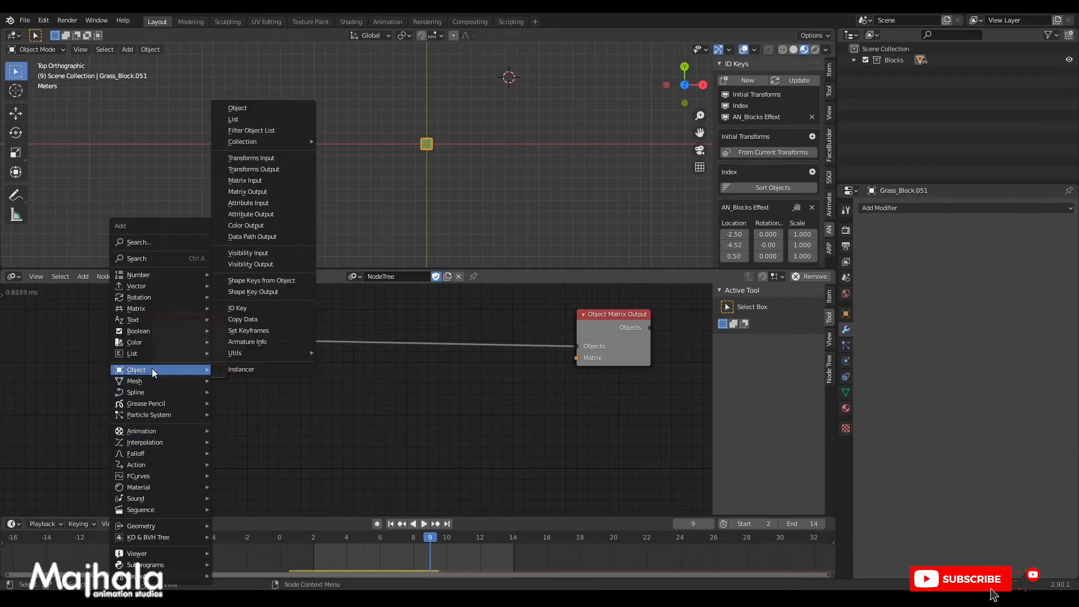
left_click(236, 307)
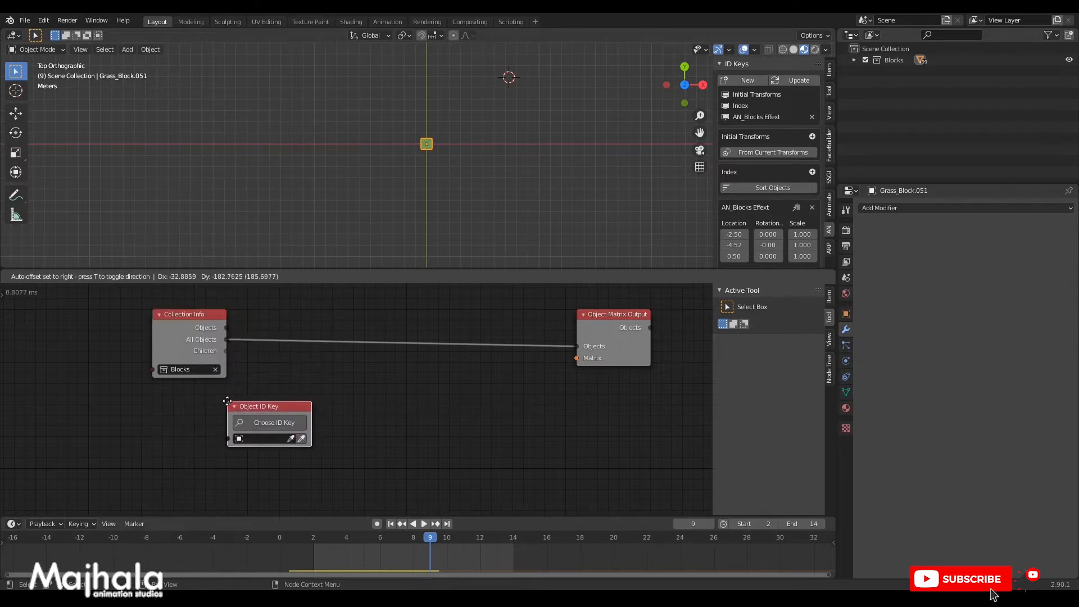
left_click(261, 366)
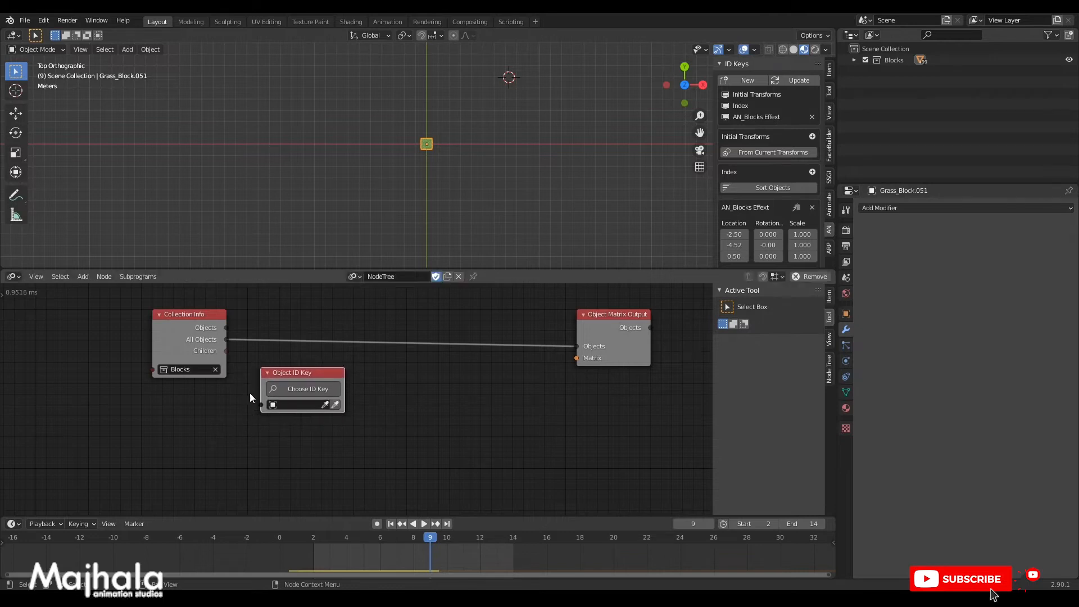
Choose AN_Blocks Effect as the Object ID Key node's key and feed it All Objects from the Collection Info node.
left_click(301, 389)
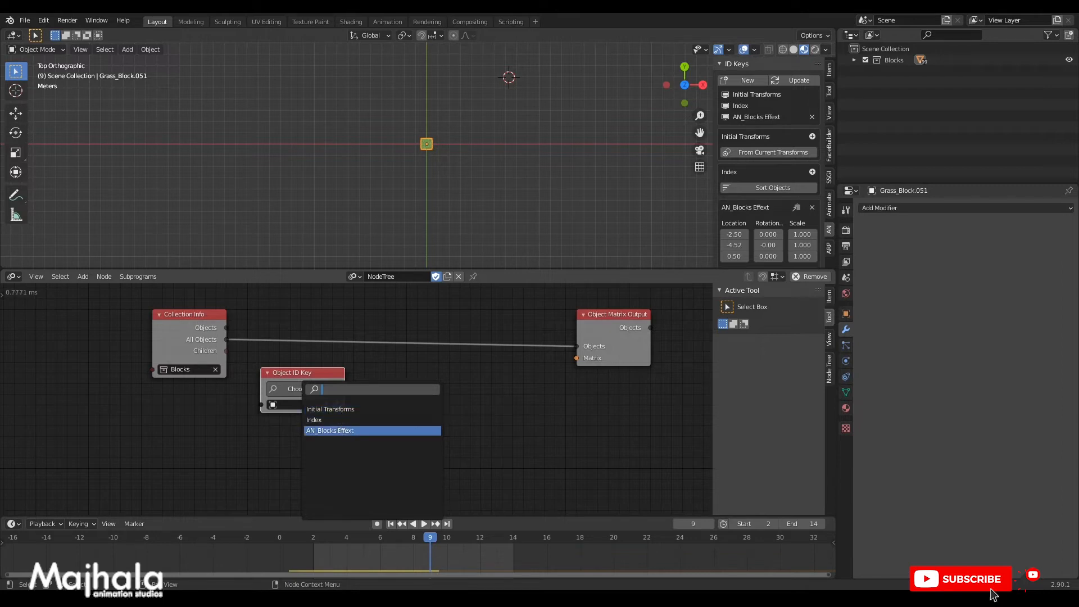
left_click(339, 430)
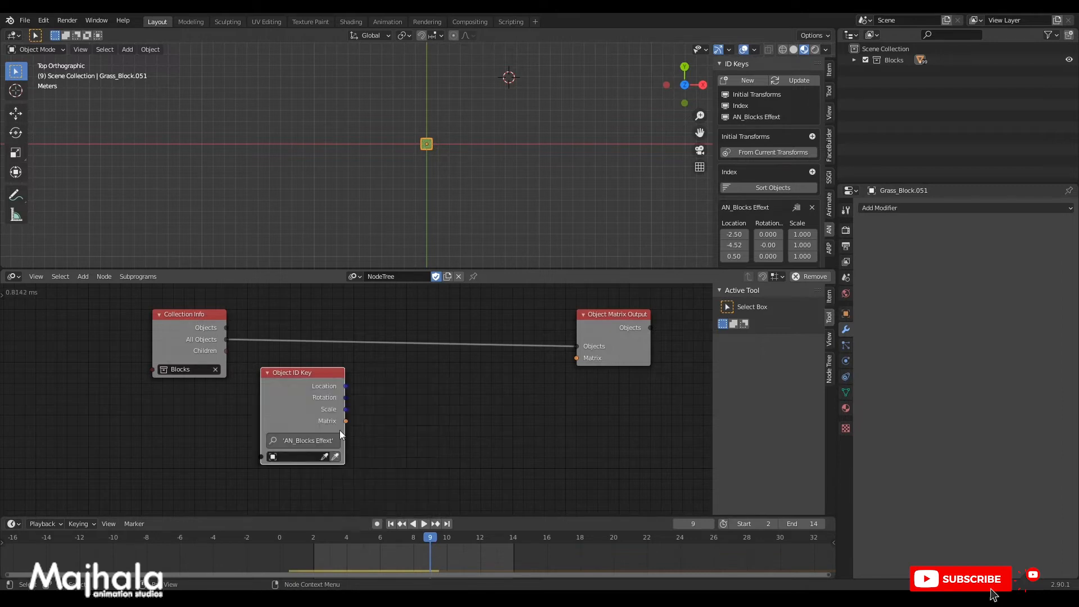
left_click_drag(228, 339, 271, 455)
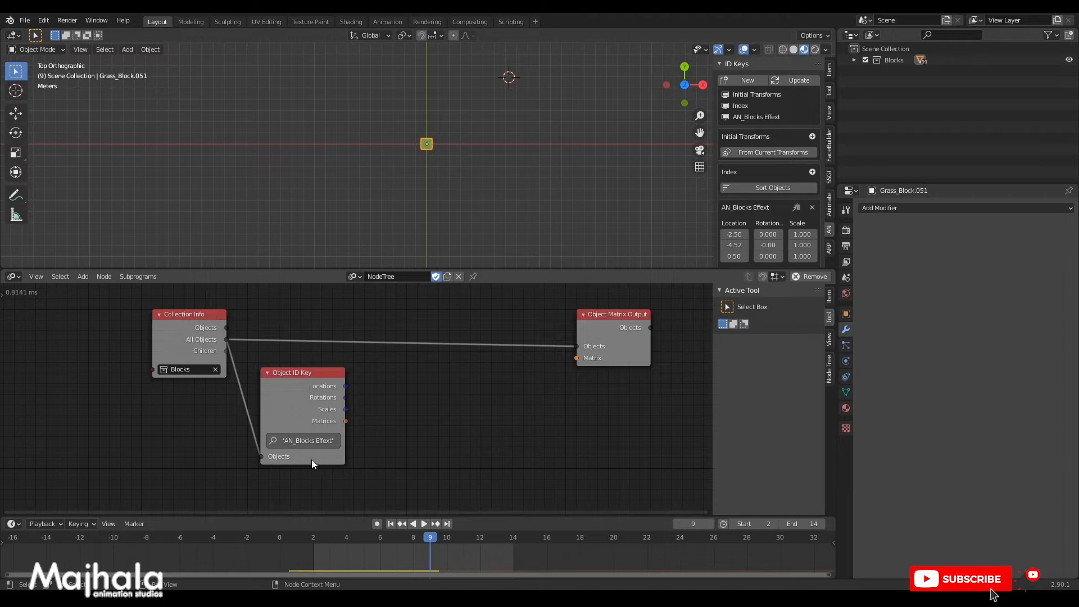
Switch the Object ID Key node to Initial Transforms and back to AN_Blocks Effect.
left_click(303, 440)
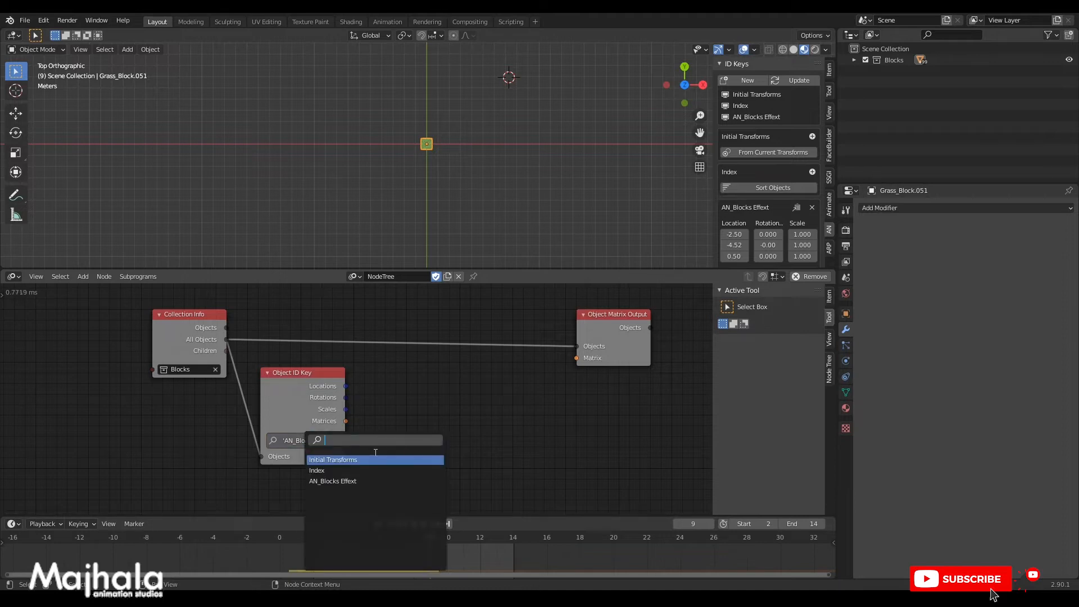
left_click(371, 460)
left_click(303, 441)
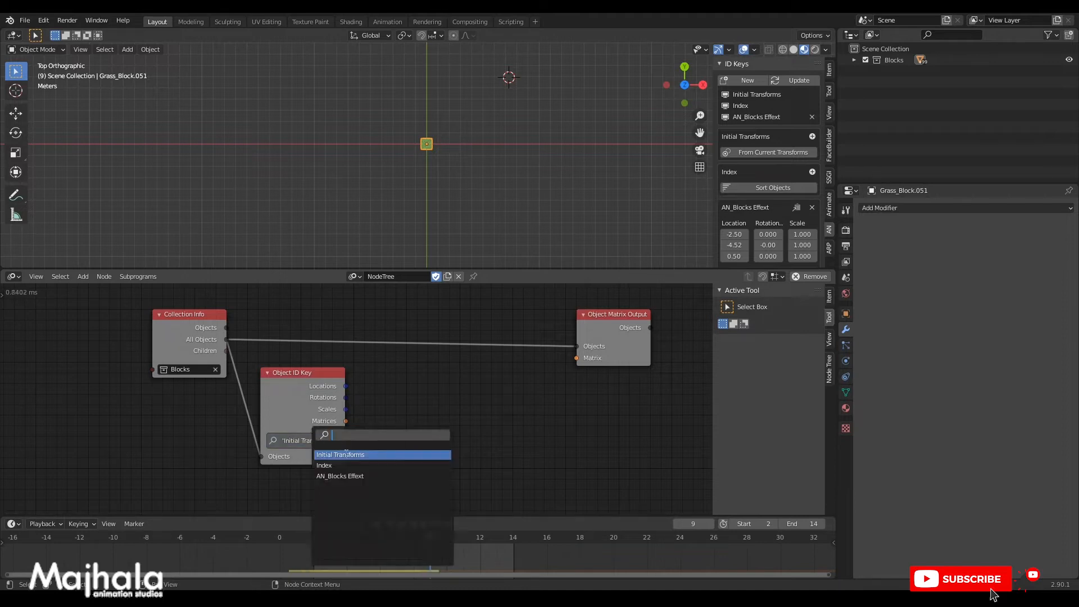
left_click(346, 476)
Link the Object ID Key node's Matrices to the Object Matrix Output's matrix input, and test it by disconnecting and reconnecting the link.
middle_click_drag(407, 404, 381, 408)
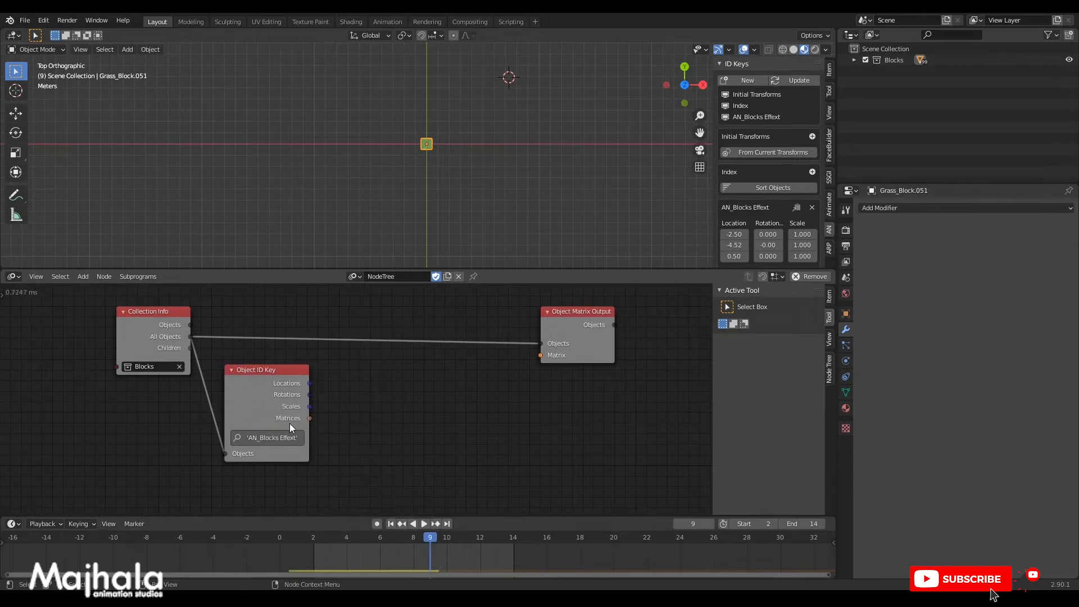
left_click_drag(310, 418, 541, 355)
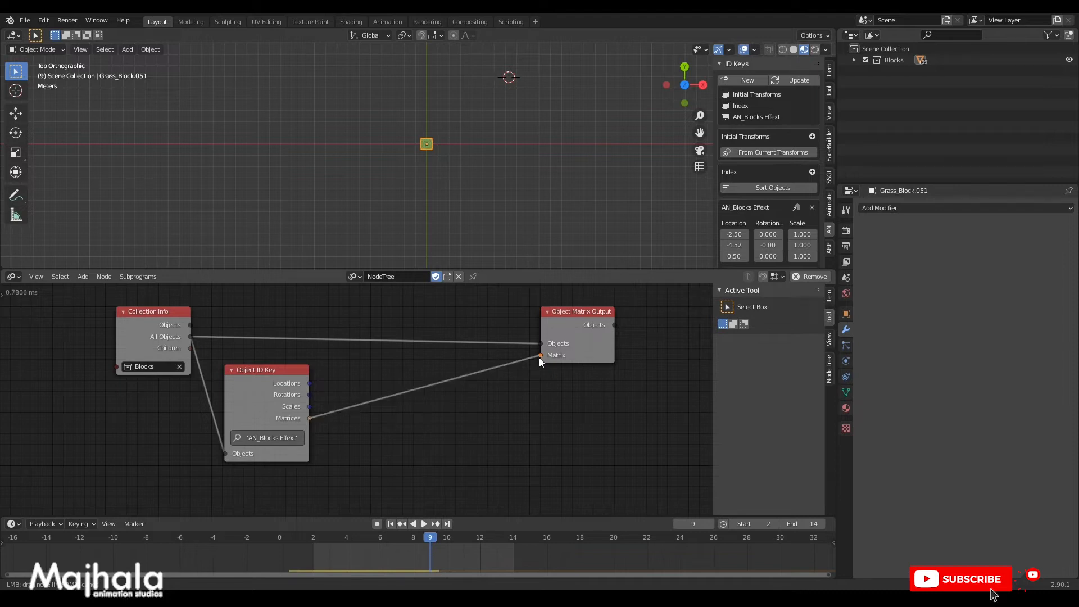
middle_click_drag(543, 209, 472, 215)
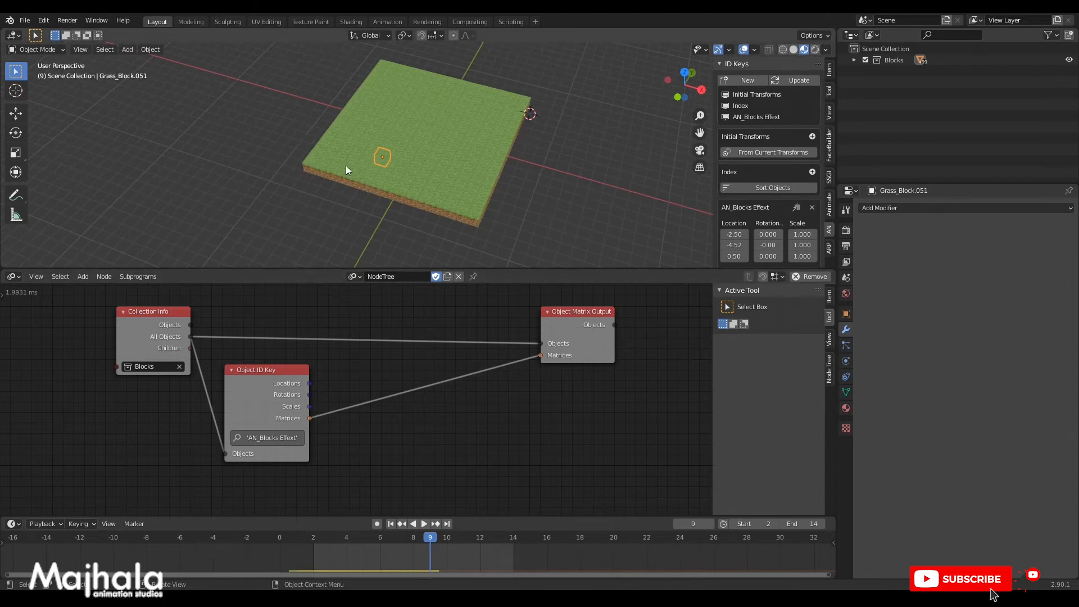
left_click_drag(540, 355, 382, 392)
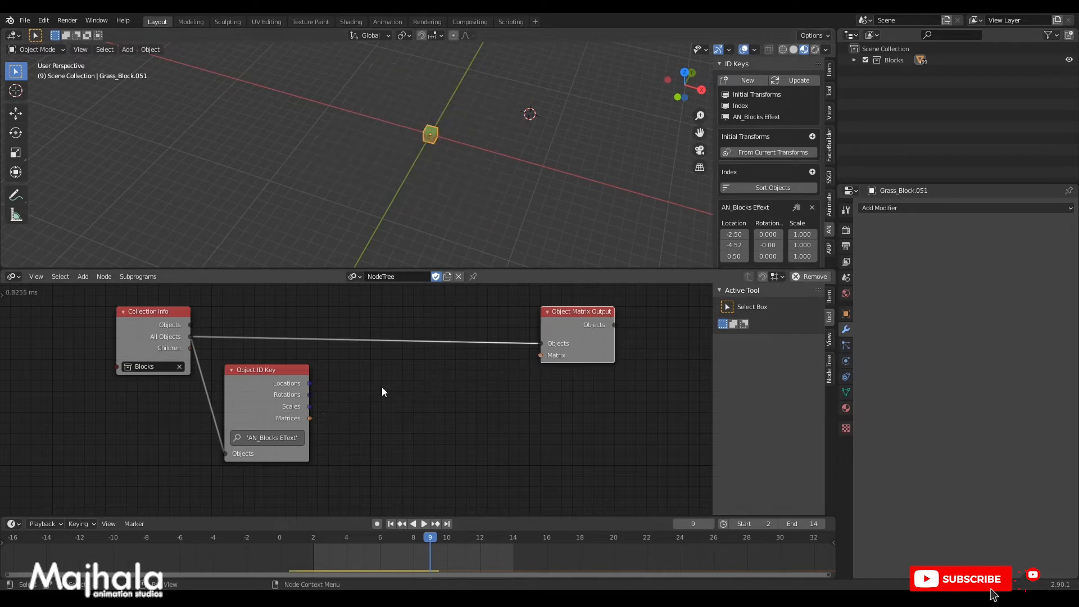
left_click_drag(310, 418, 547, 353)
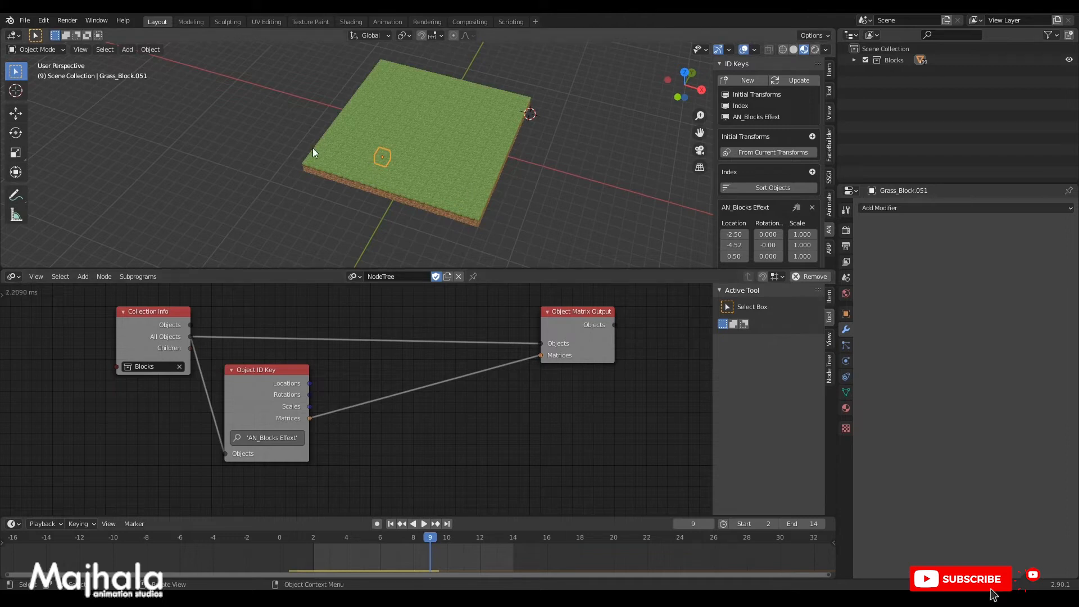
Annotate an arrow pointing straight down onto the surface of the grass block grid.
key("KP_7")
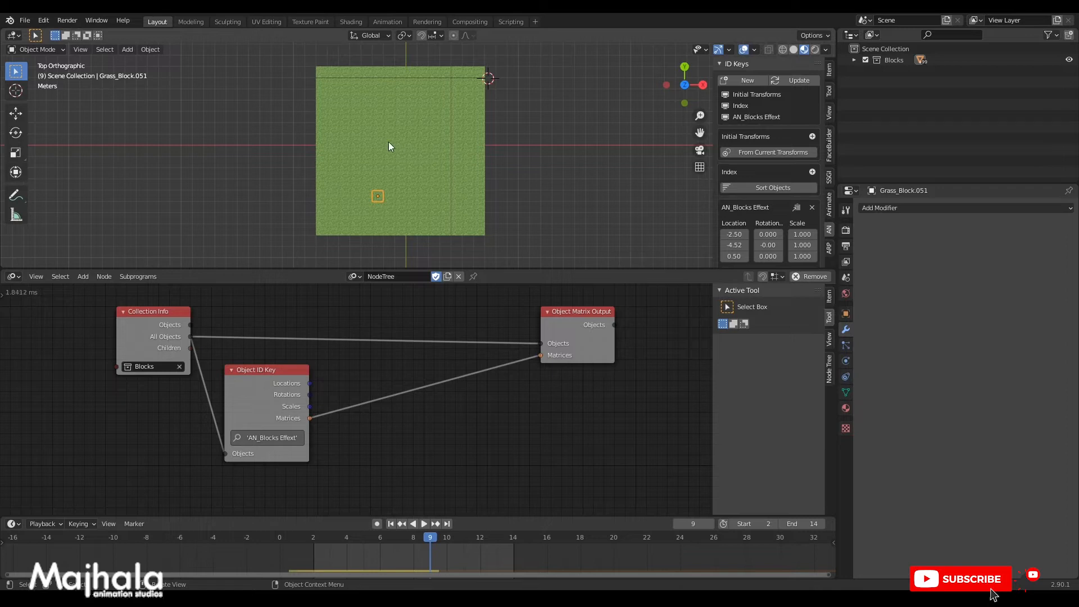
scroll(419, 144, "up", 3)
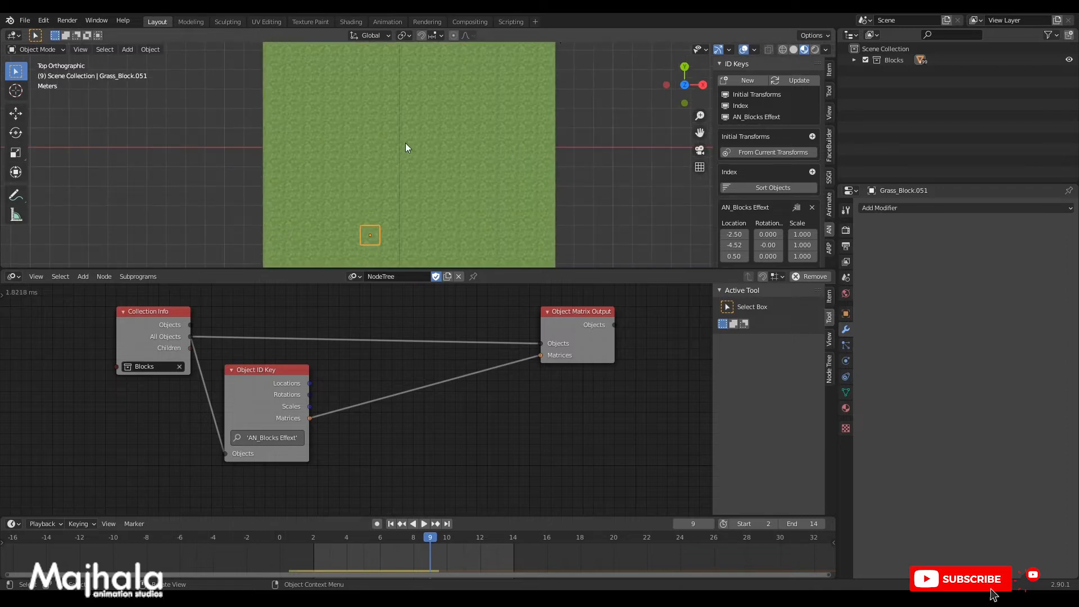
middle_click_drag(394, 153, 457, 176)
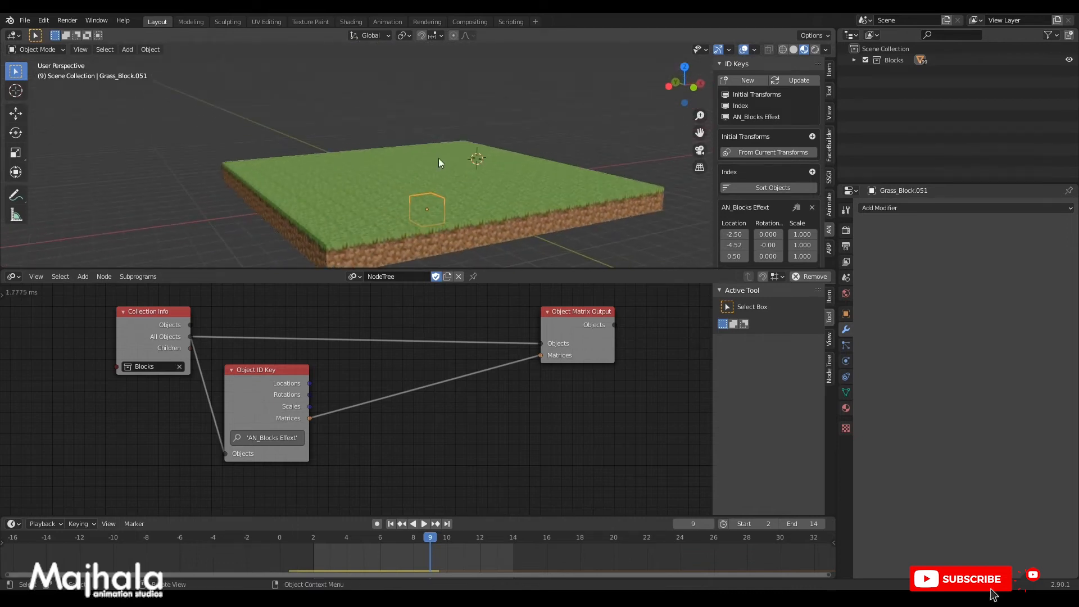
left_click_drag(424, 108, 421, 176)
Mark the centre of the block grid with a small annotation stroke in top view.
key("KP_7")
scroll(453, 171, "down", 3)
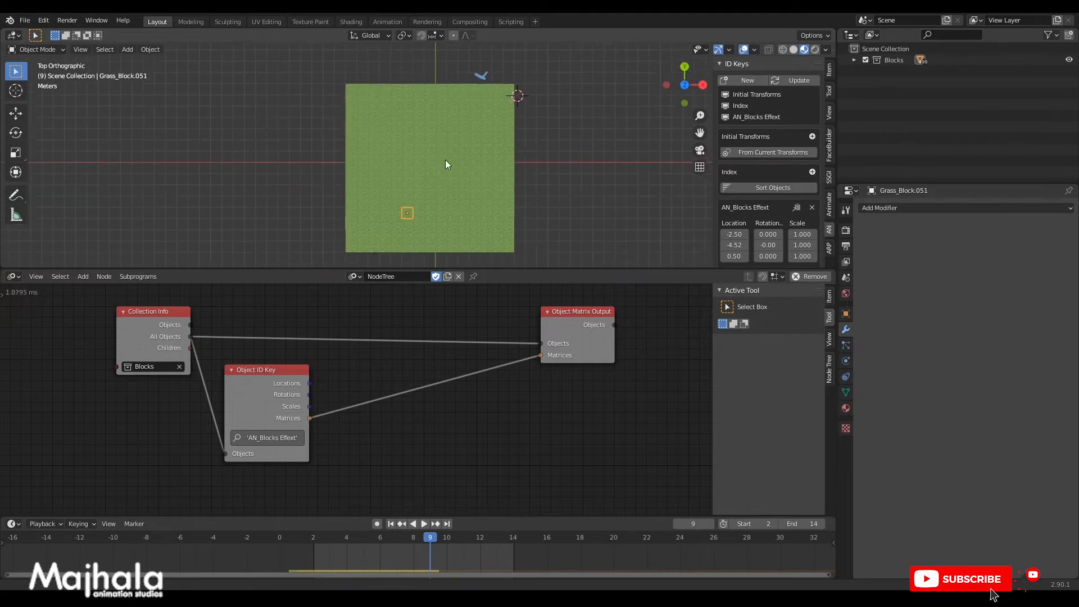
scroll(438, 172, "up", 2)
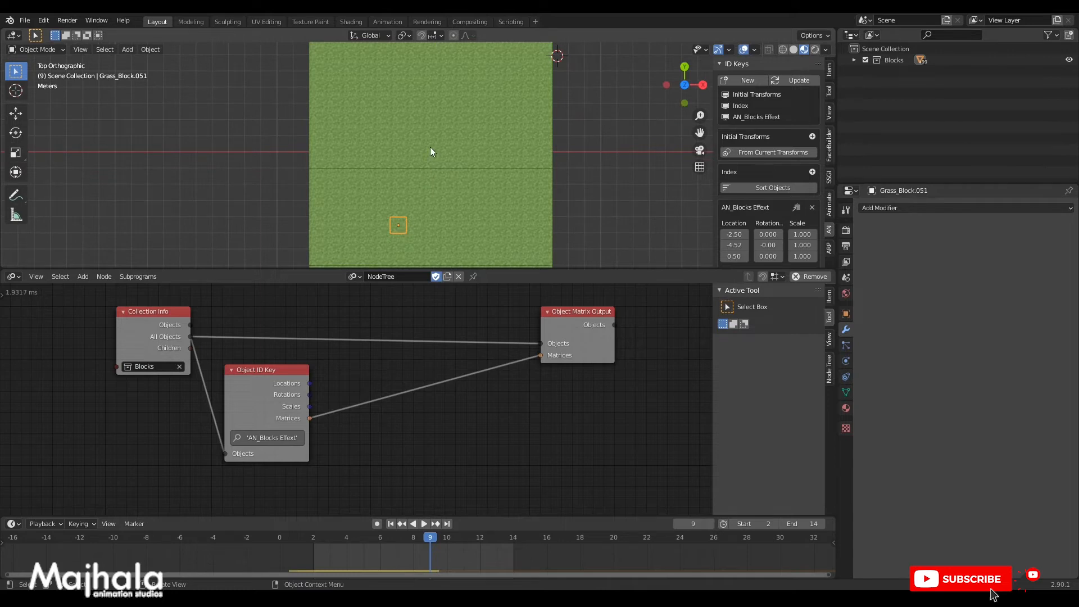
mouse_move(432, 153)
left_mouse_down()
mouse_move(430, 142)
mouse_move(437, 155)
left_mouse_up()
scroll(442, 191, "down", 2)
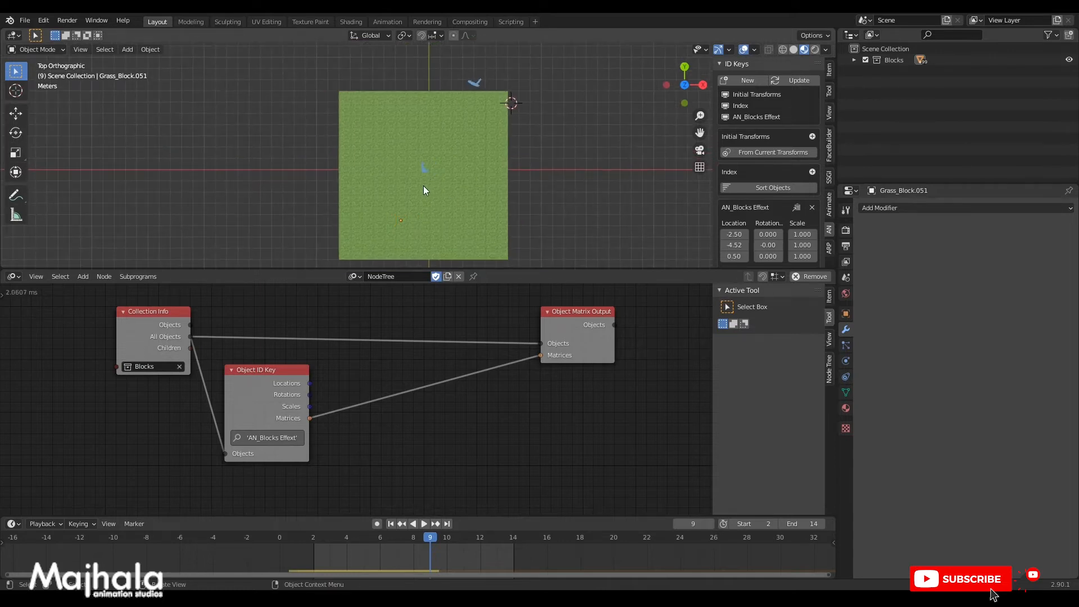
Annotate arrows radiating outward from the centre mark towards the sides and corners of the block grid.
scroll(425, 189, "up", 1)
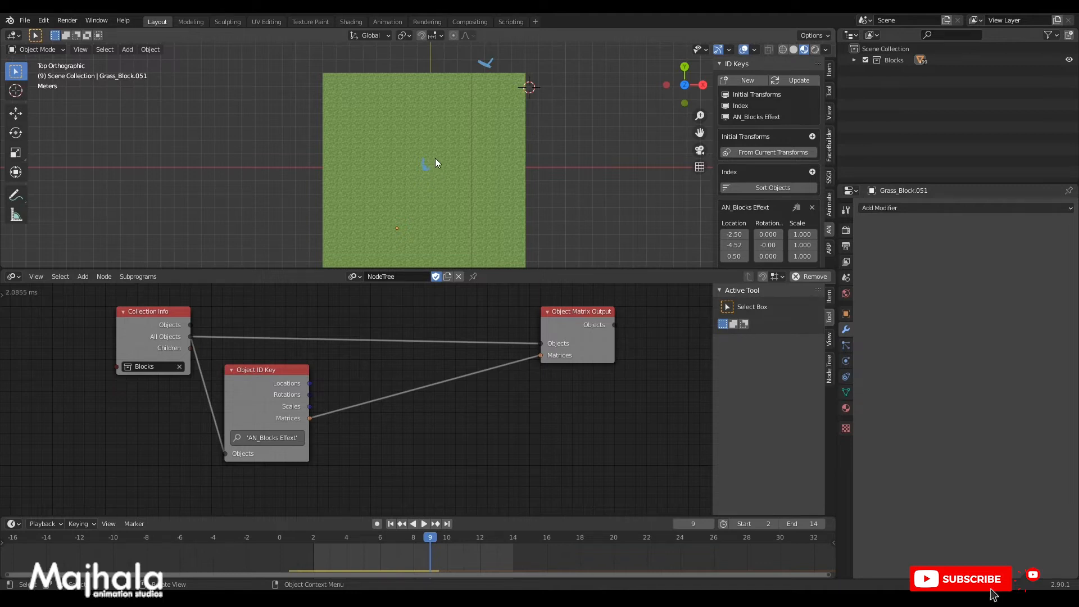
left_click_drag(434, 160, 477, 119)
left_click_drag(433, 156, 470, 117)
left_click_drag(434, 179, 475, 228)
left_click_drag(425, 170, 410, 183)
left_click_drag(361, 213, 374, 229)
left_click_drag(412, 156, 373, 115)
left_click_drag(409, 166, 365, 168)
left_click_drag(436, 168, 489, 172)
Add an Offset Matrix node and insert it into the matrices link between the Object ID Key and Object Matrix Output nodes.
scroll(493, 203, "down", 1)
middle_click_drag(487, 234, 449, 175)
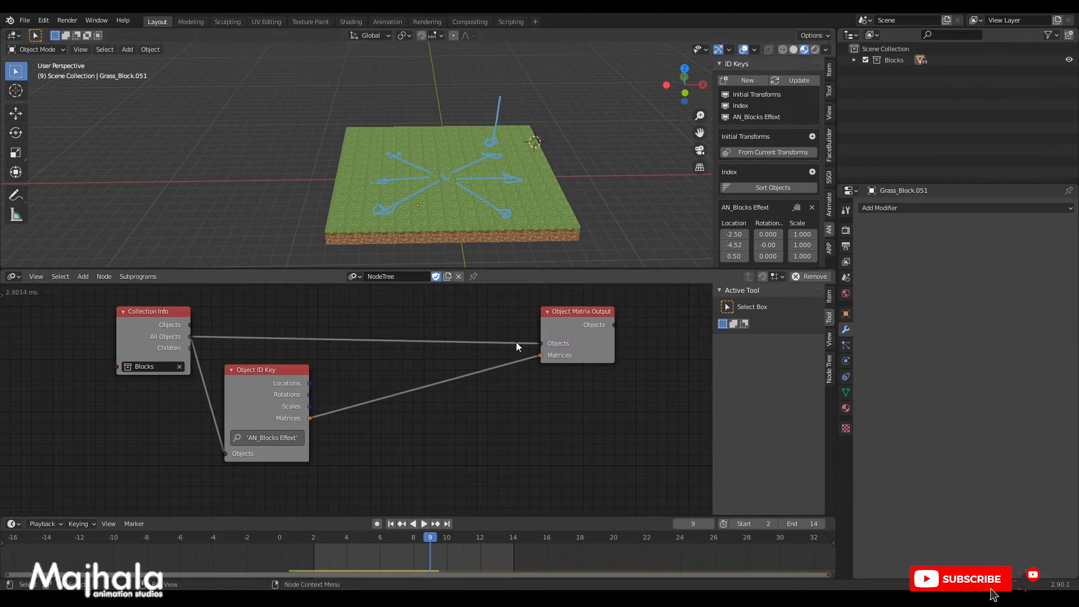
middle_click_drag(414, 418, 436, 408)
key("shift+a")
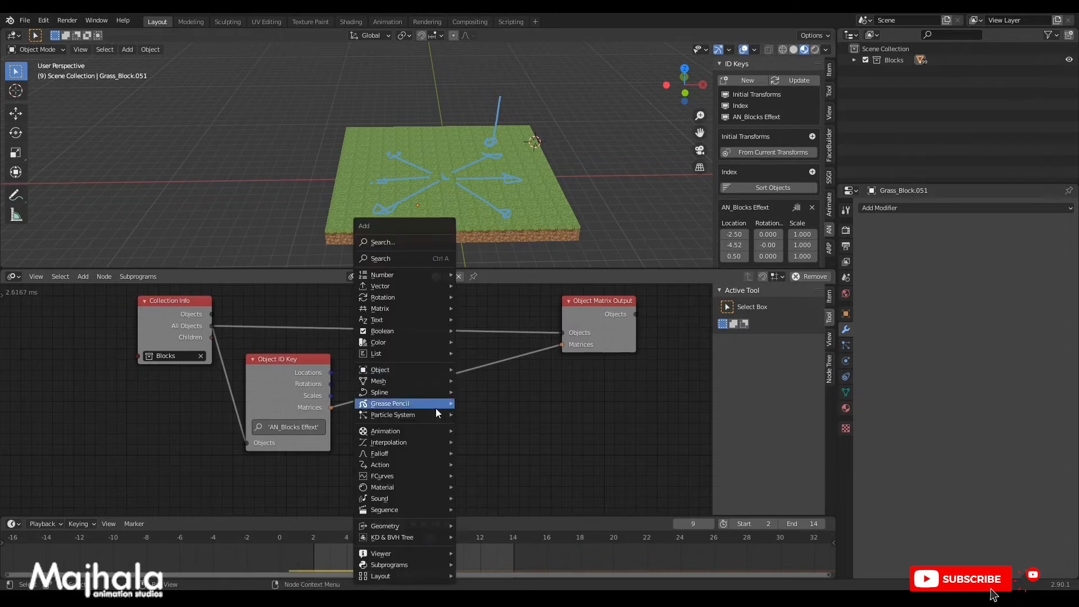
mouse_move(436, 407)
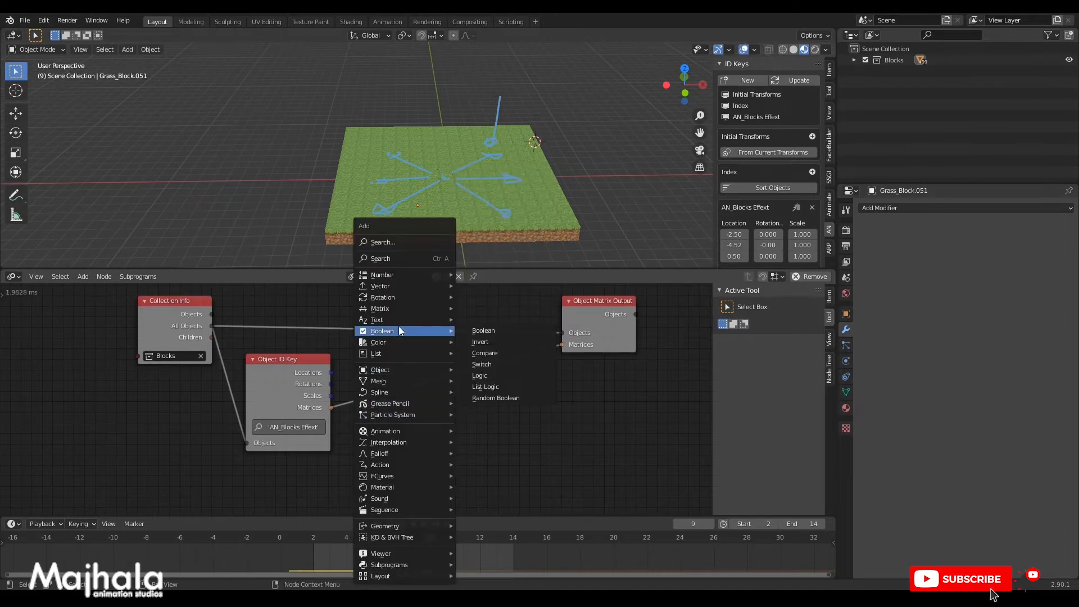
mouse_move(396, 308)
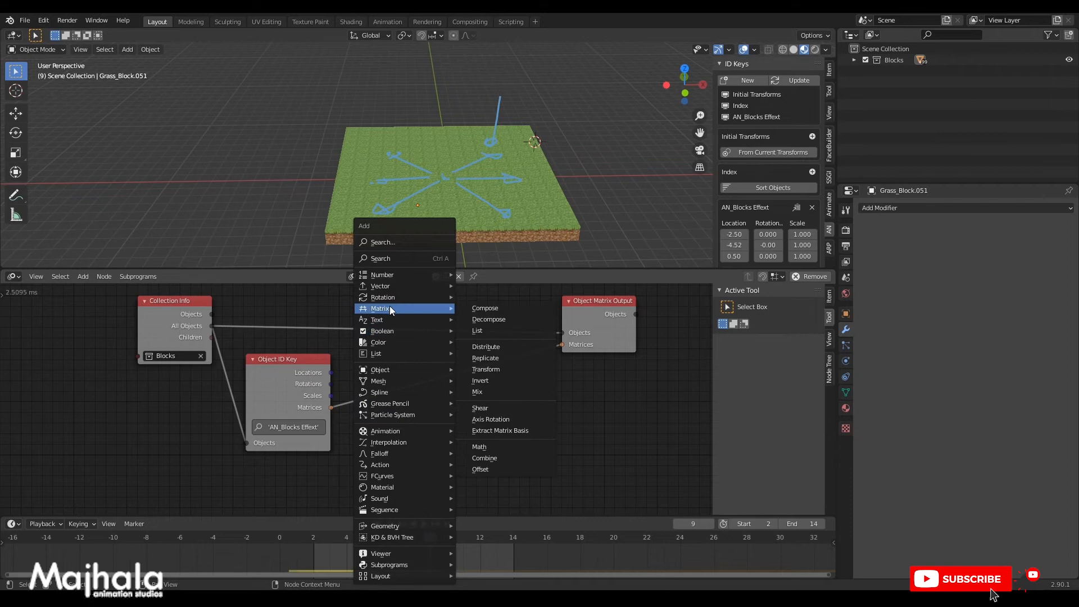
left_click(490, 471)
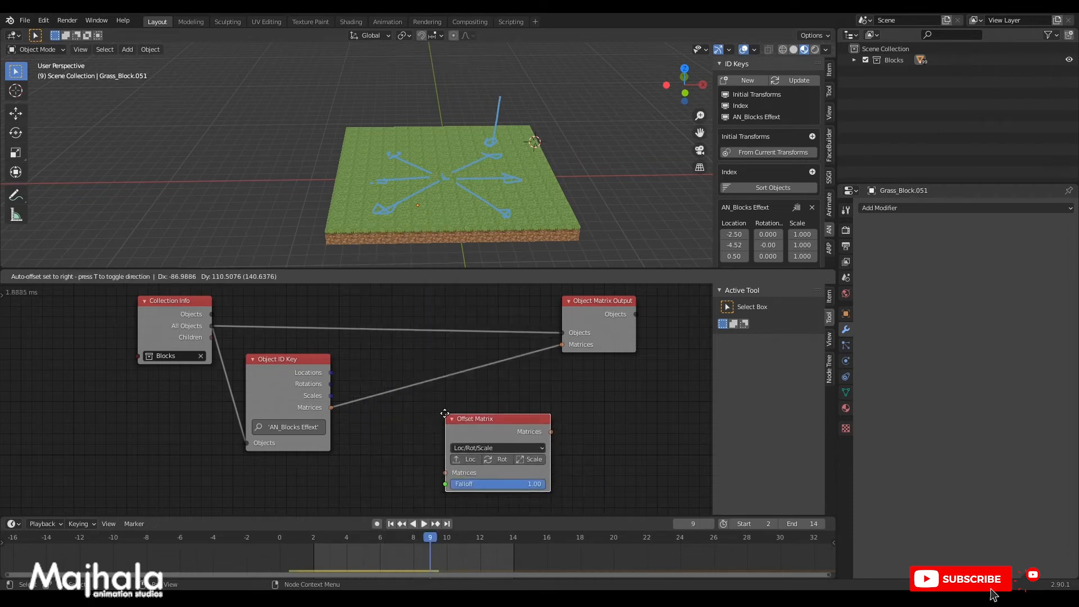
left_click(422, 418)
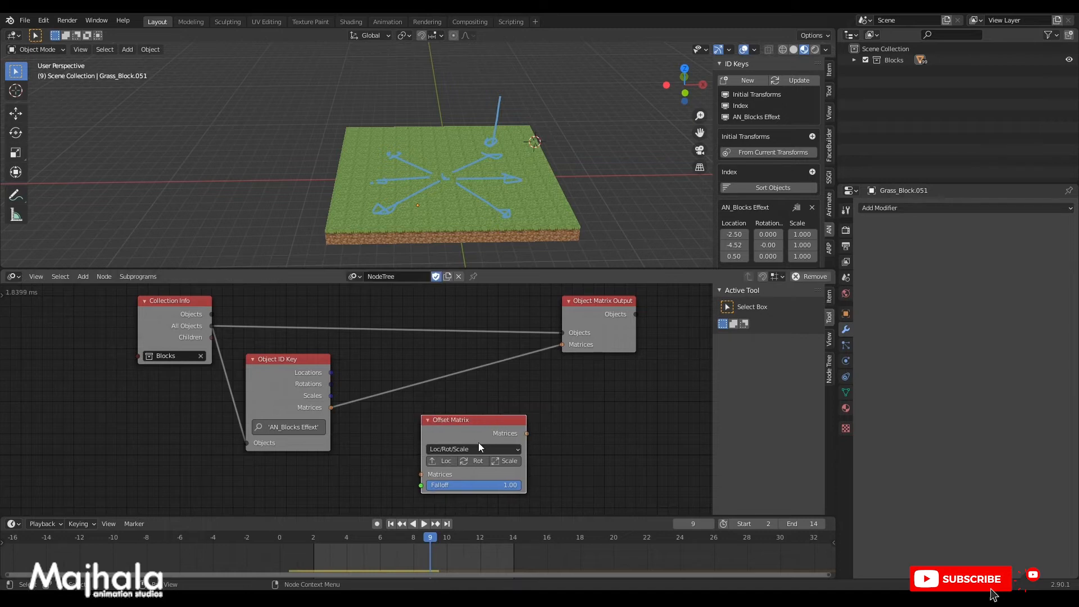
left_click_drag(475, 431, 452, 378)
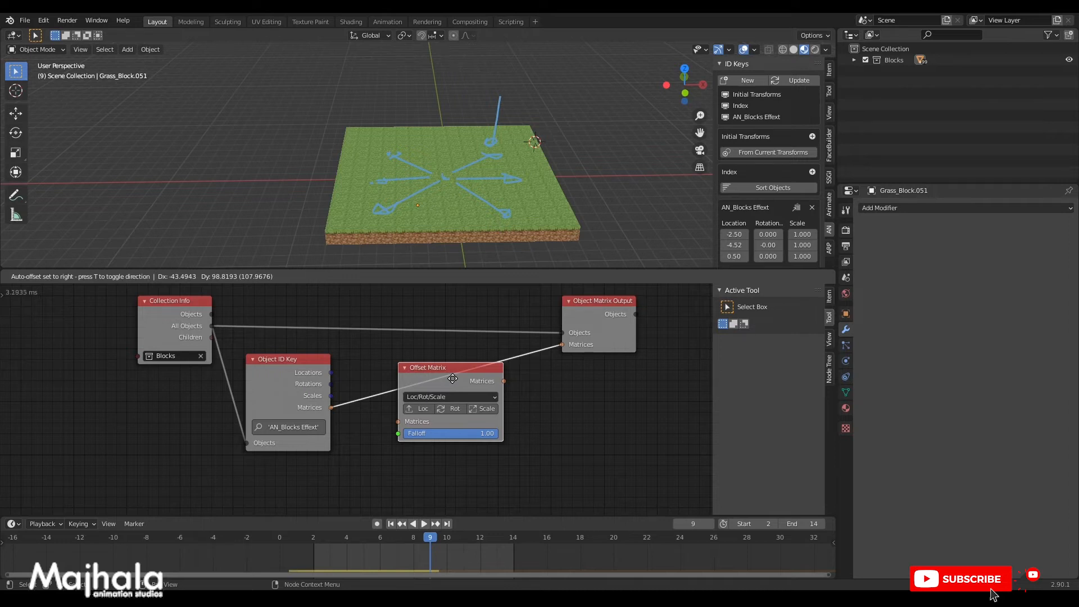
left_click_drag(453, 378, 452, 378)
Enable the location offset on the Offset Matrix node.
middle_click_drag(542, 453, 545, 446)
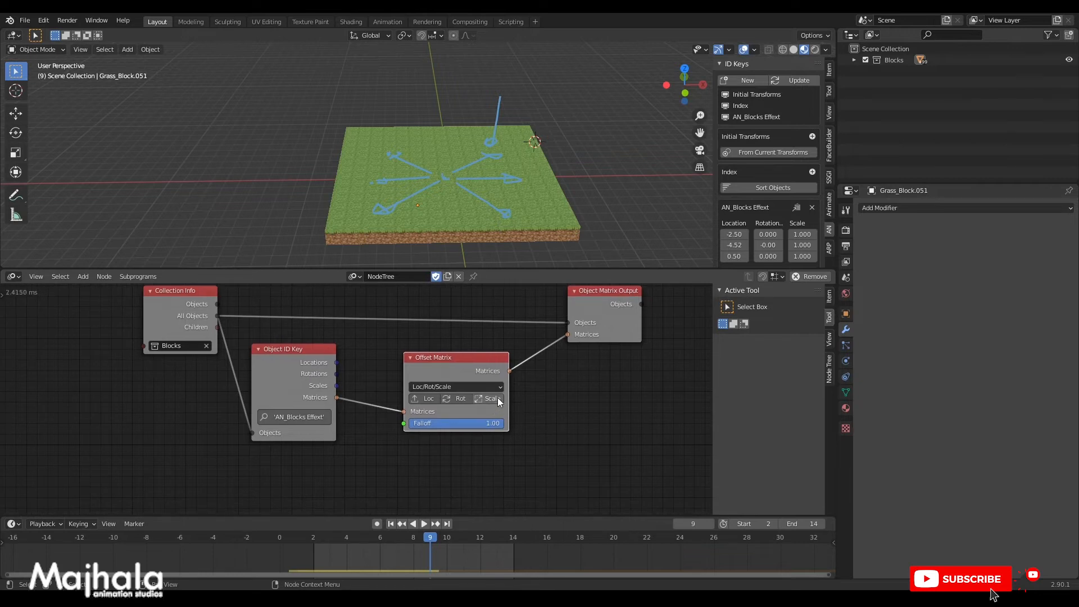
left_click(426, 399)
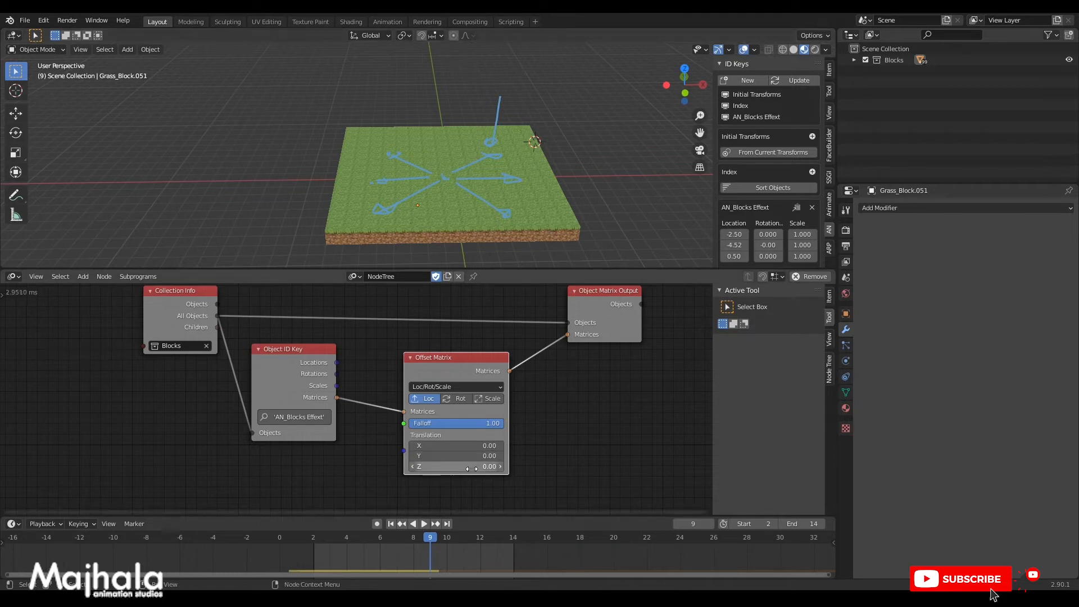
middle_click_drag(585, 414, 586, 392)
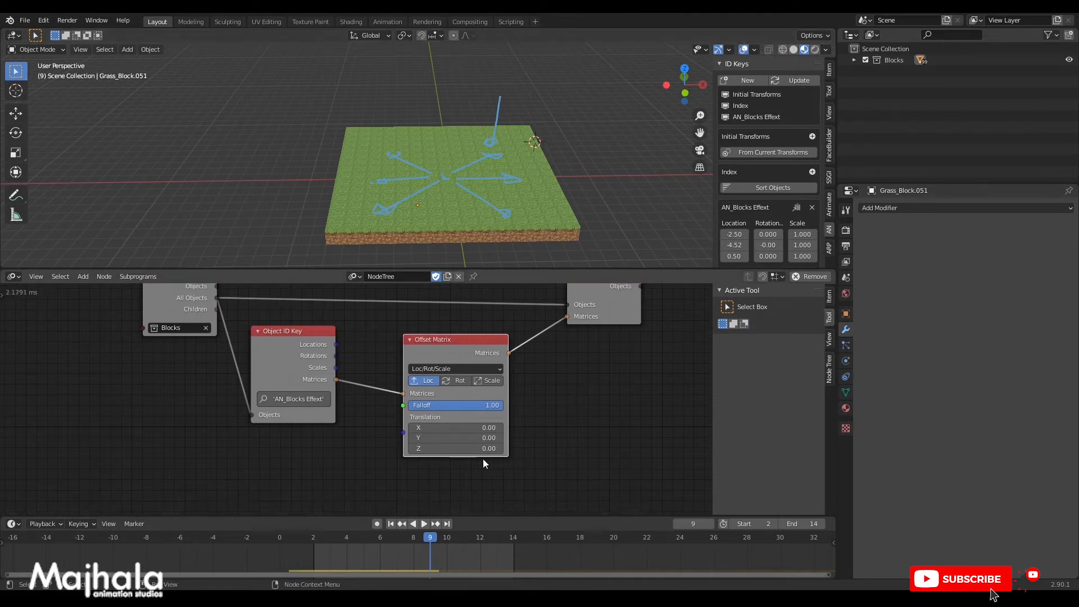
Try shifting the blocks along Z, Y and X with the Offset Matrix translation, resetting each axis to 0.
mouse_move(454, 453)
left_mouse_down()
mouse_move(589, 453)
mouse_move(450, 452)
left_mouse_up()
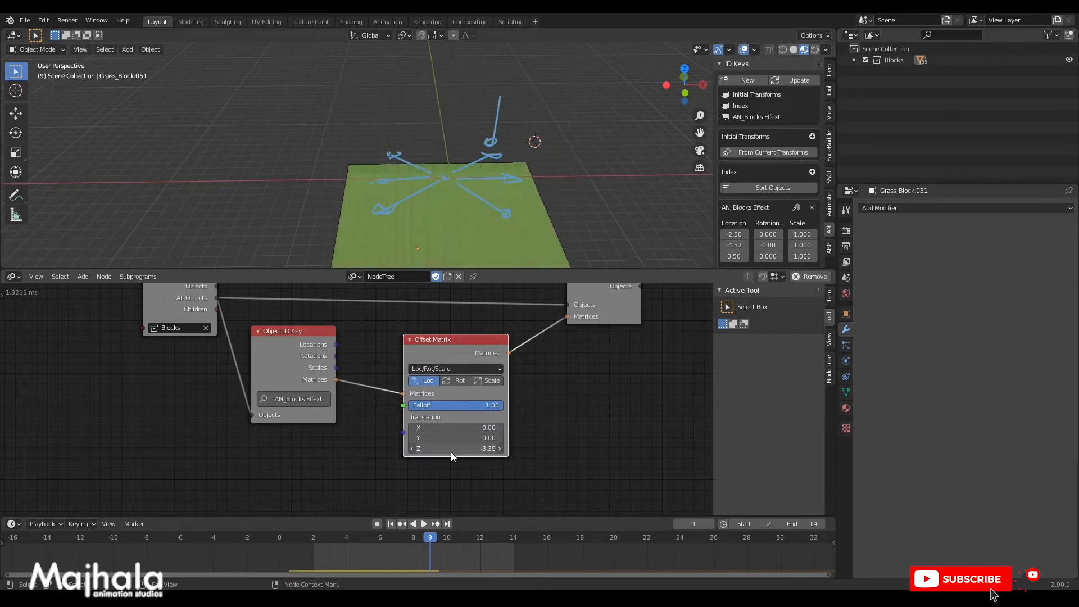
left_click(451, 448)
type("0")
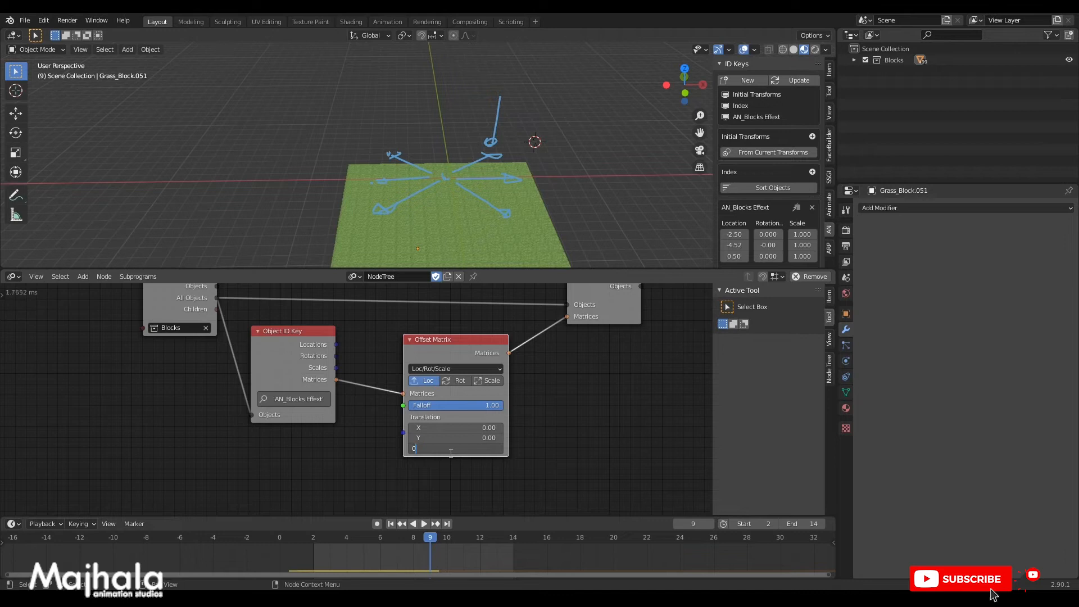
key("Return")
mouse_move(450, 438)
left_mouse_down()
mouse_move(521, 438)
mouse_move(385, 438)
mouse_move(476, 438)
mouse_move(427, 438)
mouse_move(444, 437)
left_mouse_up()
left_click(444, 437)
type("0")
key("Return")
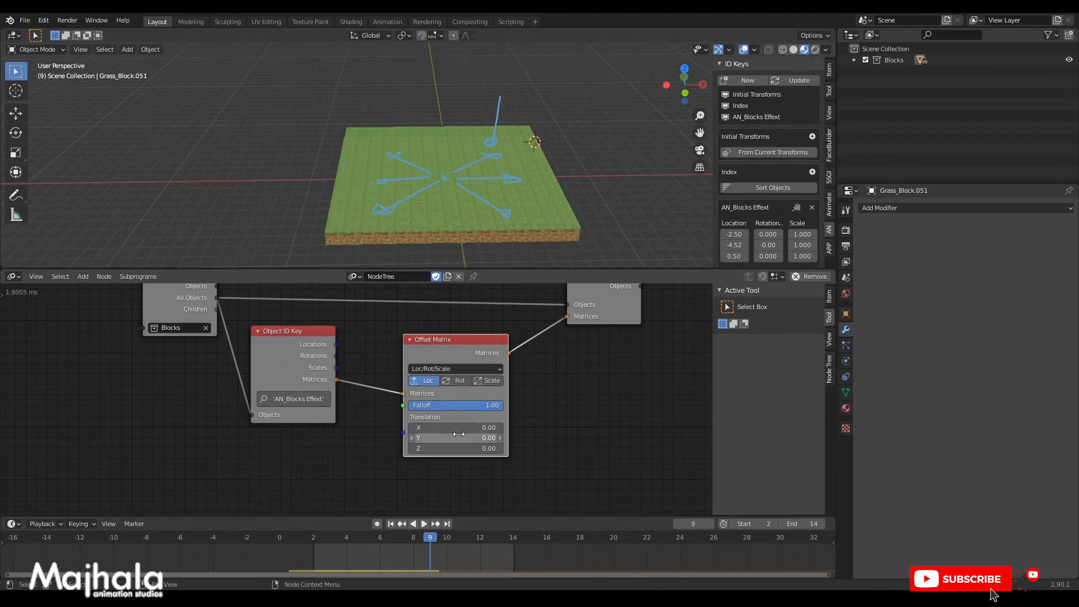
mouse_move(459, 428)
left_mouse_down()
mouse_move(508, 428)
mouse_move(456, 427)
left_mouse_up()
left_click(456, 428)
type("0")
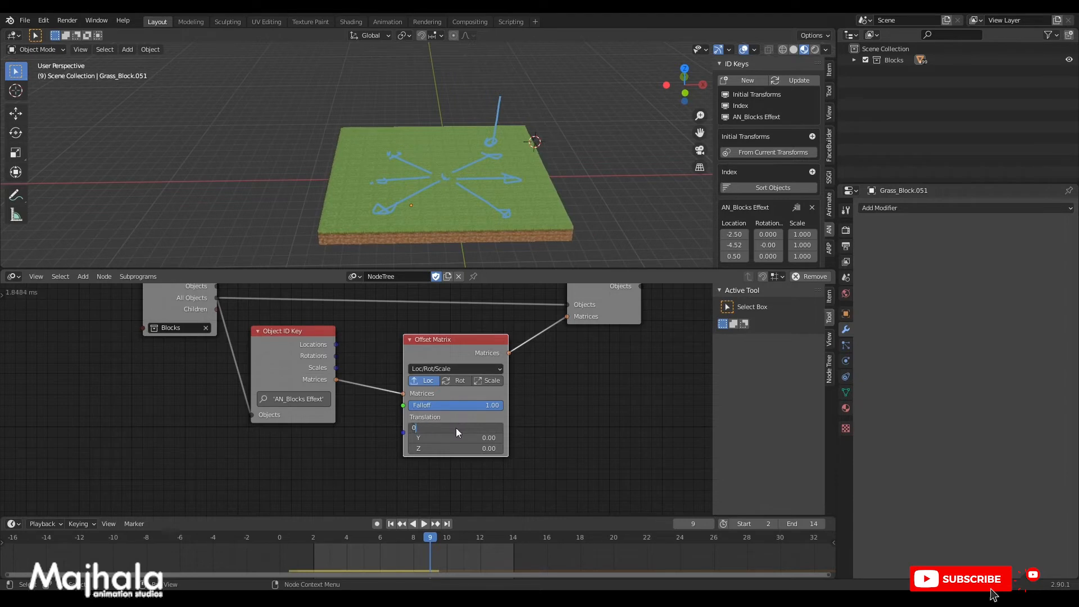
key("Return")
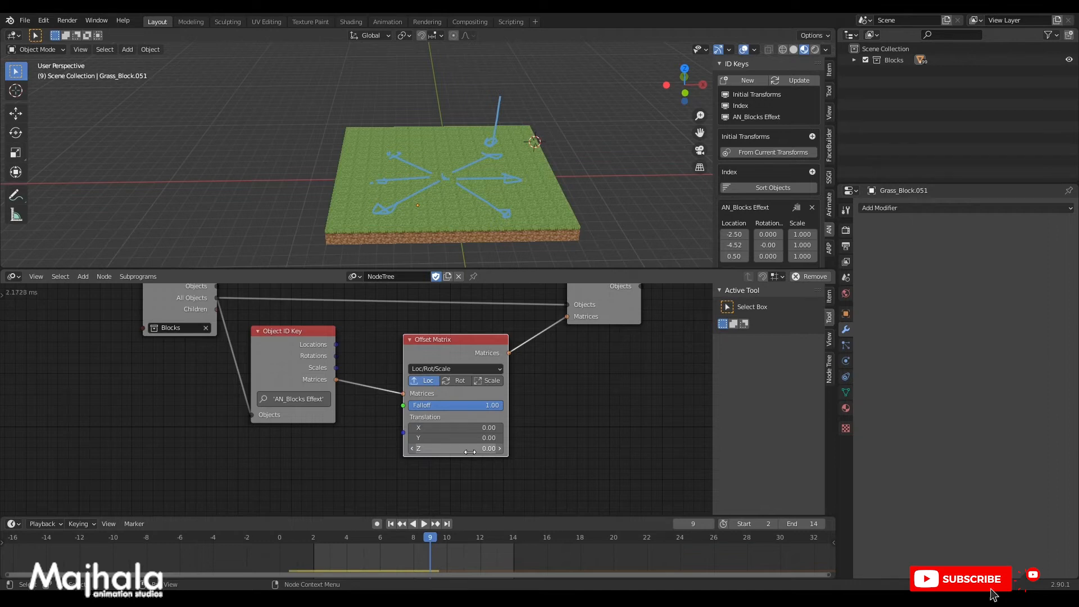
Set the Offset Matrix node's Z translation to 1.
left_click(467, 449)
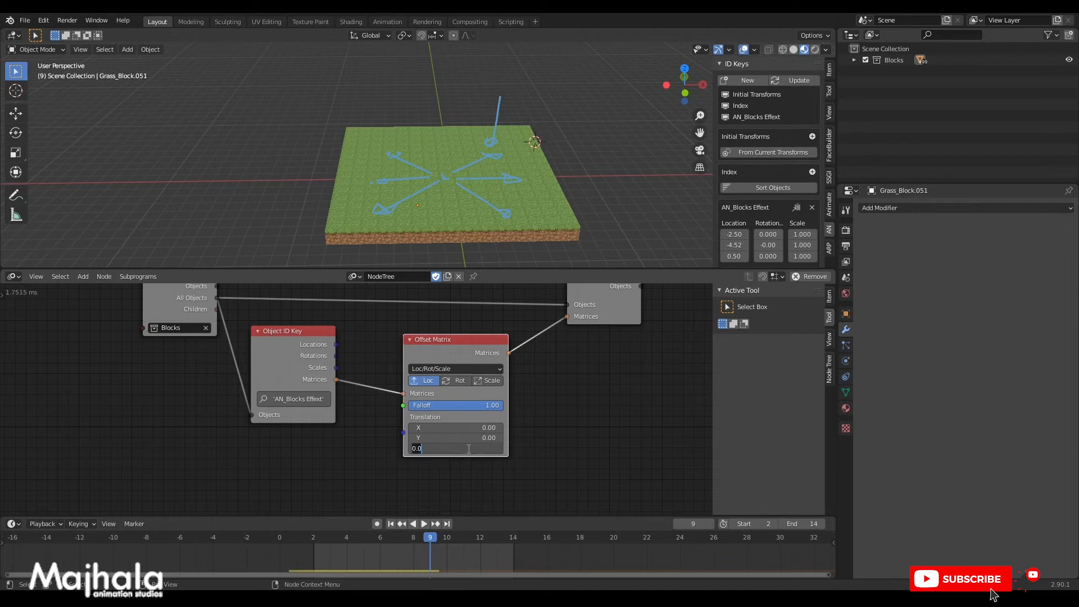
type("1")
key("Return")
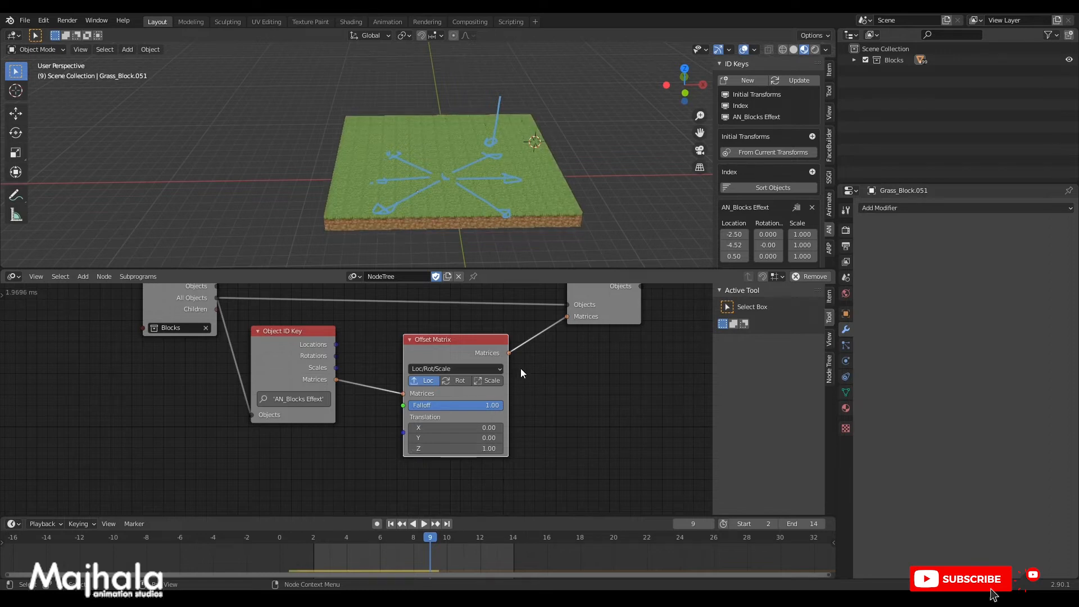
Test the Offset Matrix falloff by lowering it to 0 and restoring it to 1, in perspective and front view.
middle_click_drag(362, 405, 381, 380)
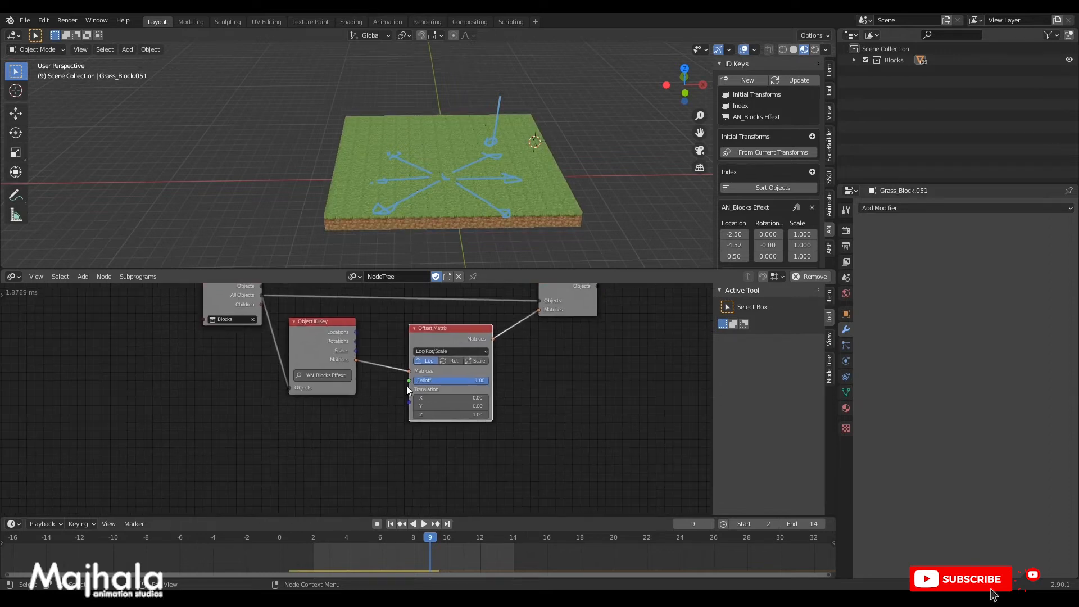
scroll(407, 385, "up", 2)
left_click_drag(494, 377, 414, 378)
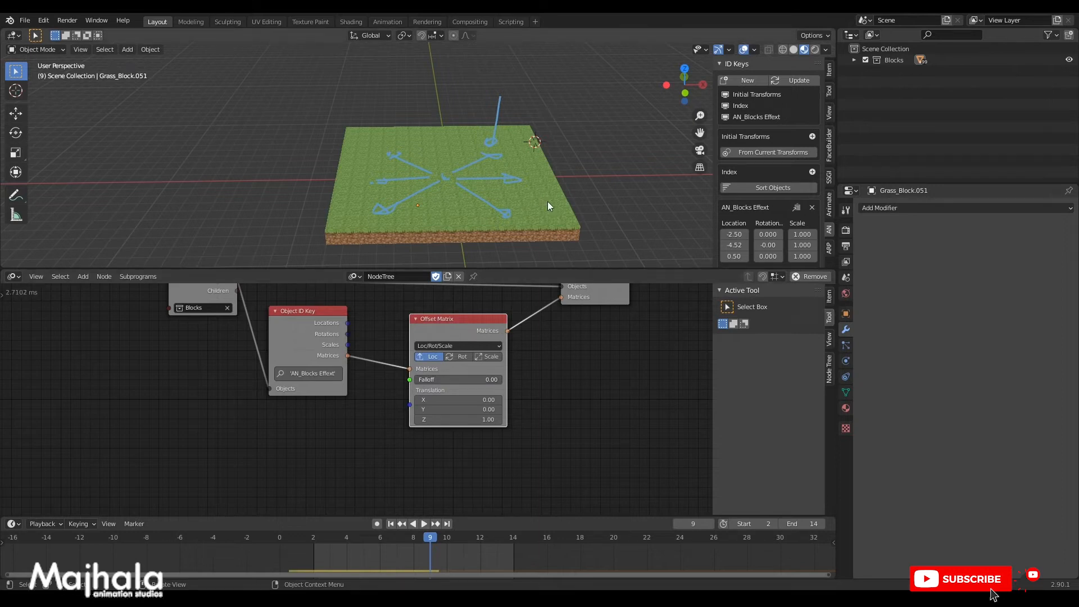
left_click_drag(422, 378, 500, 378)
middle_click_drag(418, 146, 450, 104)
key("KP_1")
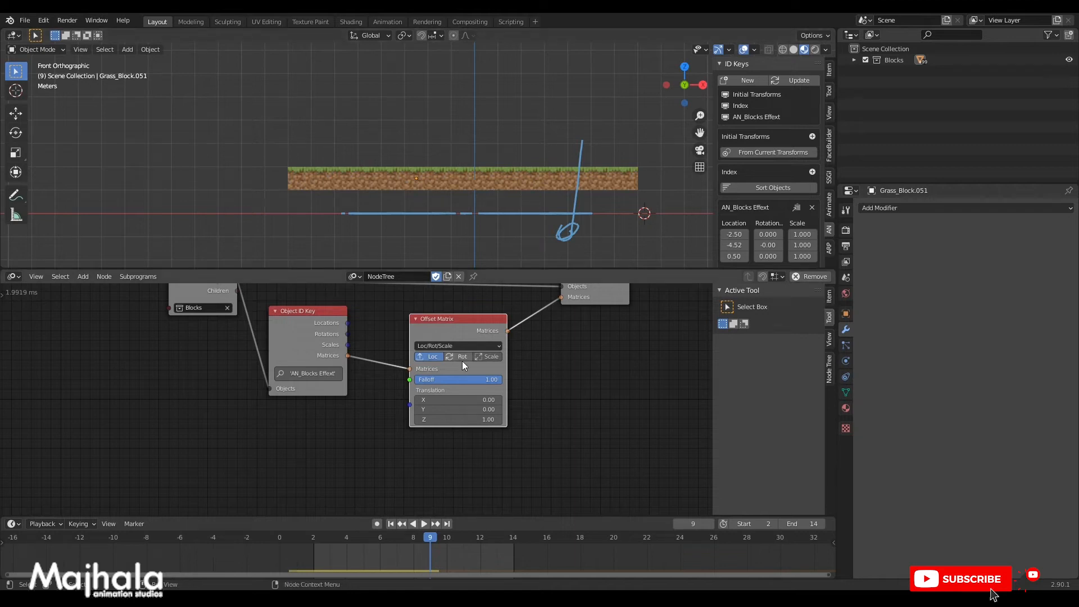
left_click_drag(494, 379, 436, 378)
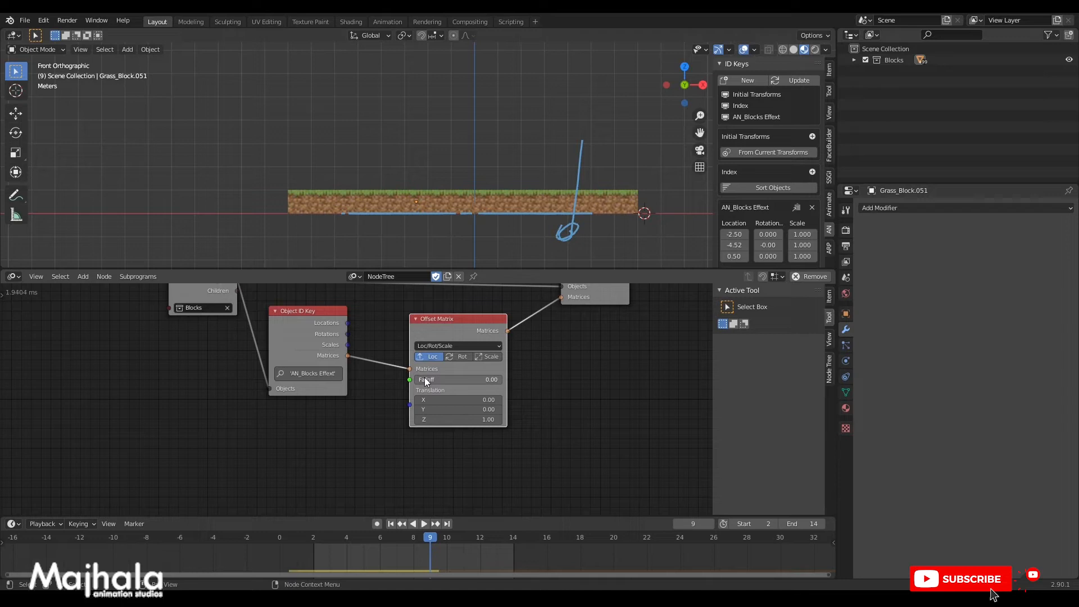
left_click_drag(436, 379, 502, 380)
Annotate a large circle around the radiating arrows on the block grid in top view.
scroll(376, 396, "down", 3)
middle_click_drag(376, 396, 406, 373)
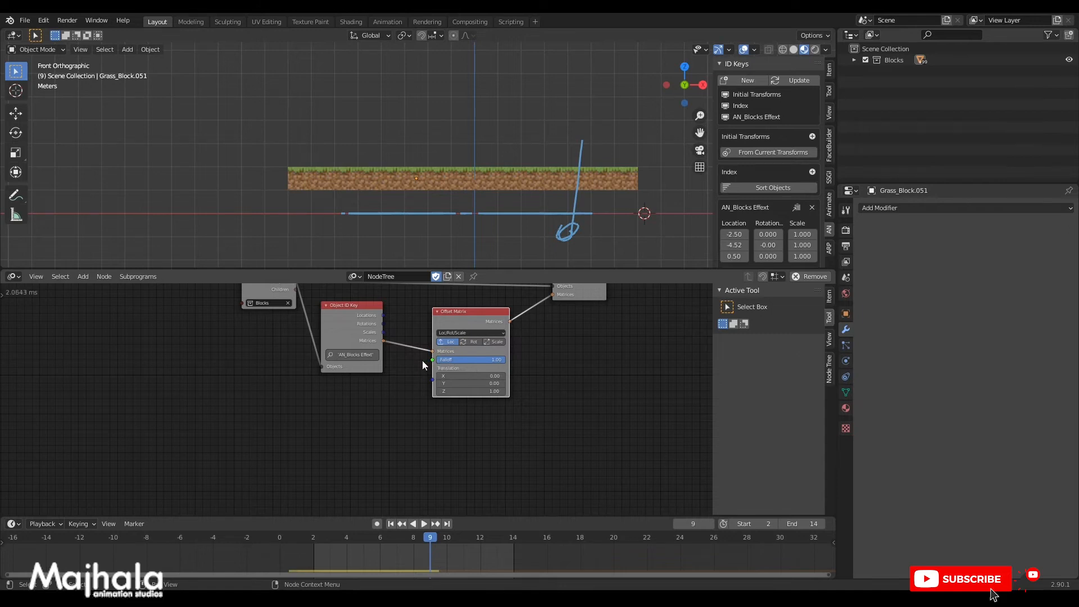
key("KP_7")
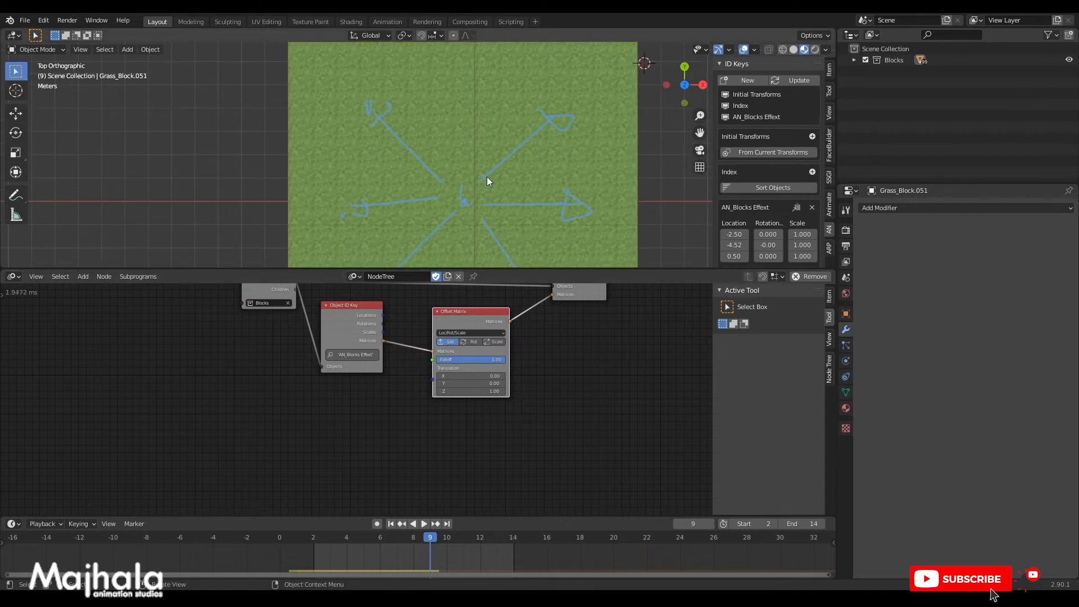
scroll(473, 198, "down", 3)
middle_click_drag(475, 188, 450, 208, "shift")
key("KP_7")
scroll(447, 166, "down", 3)
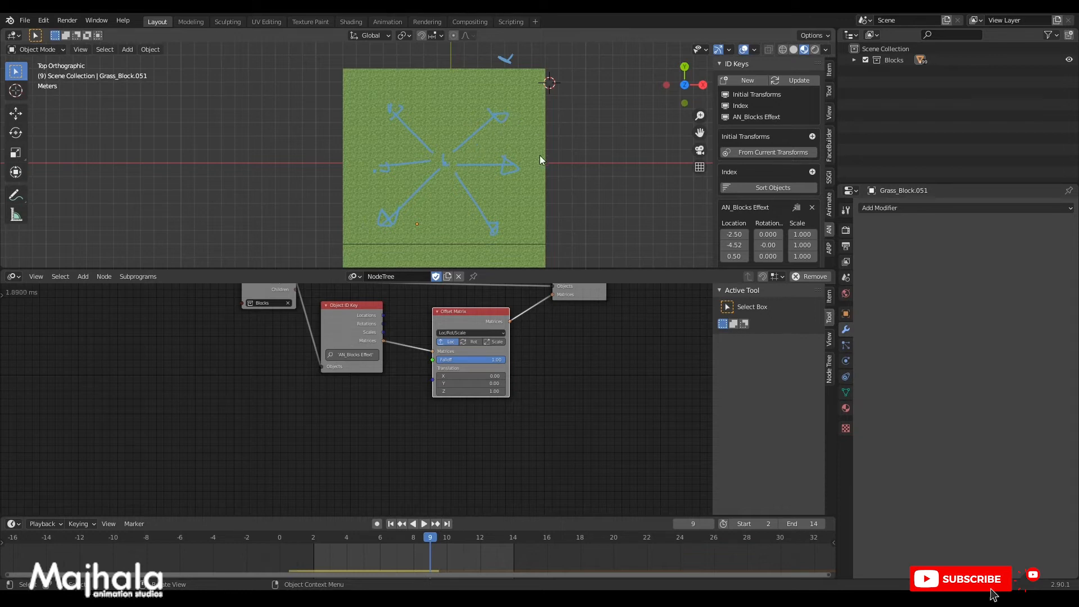
left_click_drag(503, 97, 566, 164)
left_click(594, 177)
mouse_move(537, 148)
left_mouse_down()
mouse_move(528, 110)
mouse_move(496, 85)
mouse_move(447, 84)
mouse_move(378, 118)
mouse_move(354, 207)
mouse_move(441, 260)
mouse_move(528, 207)
mouse_move(532, 134)
left_mouse_up()
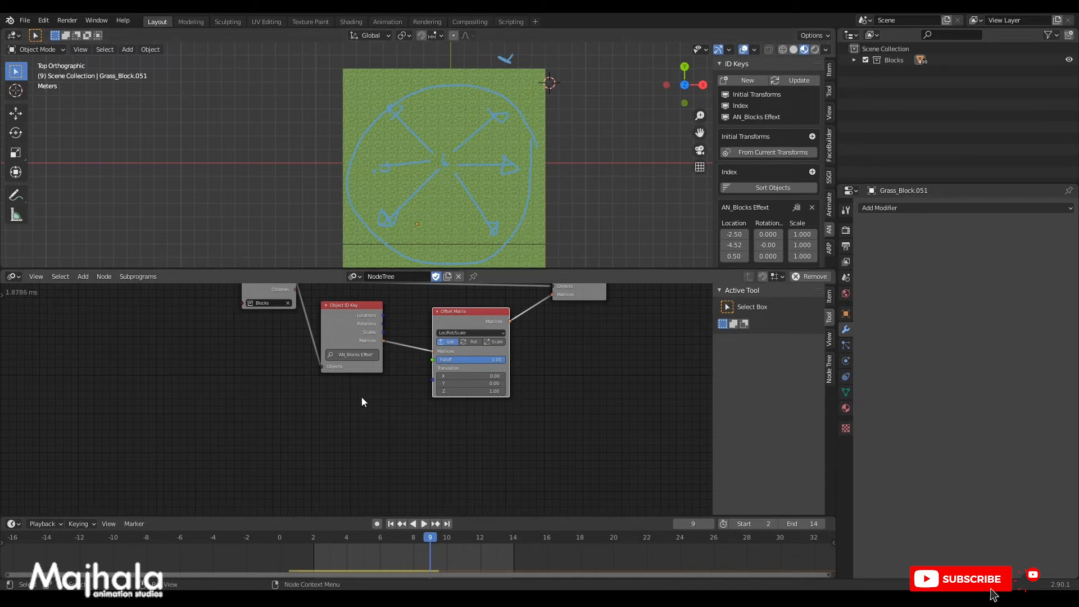
Add a Spline Falloff node below the Object ID Key node and connect its output to the Offset Matrix node's Falloff input.
scroll(323, 406, "up", 4)
key("shift+a")
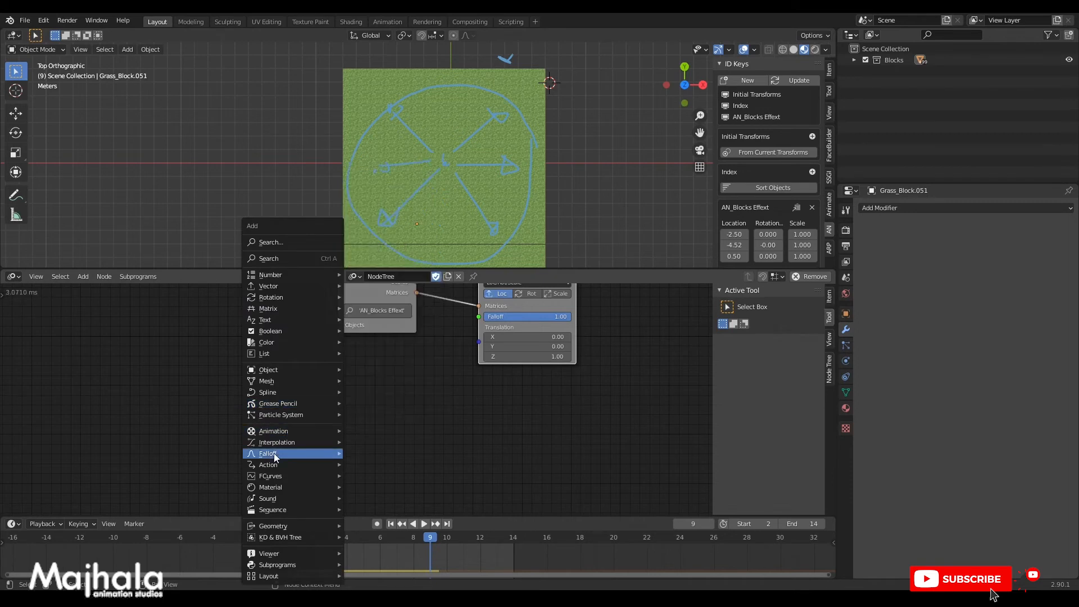
mouse_move(277, 458)
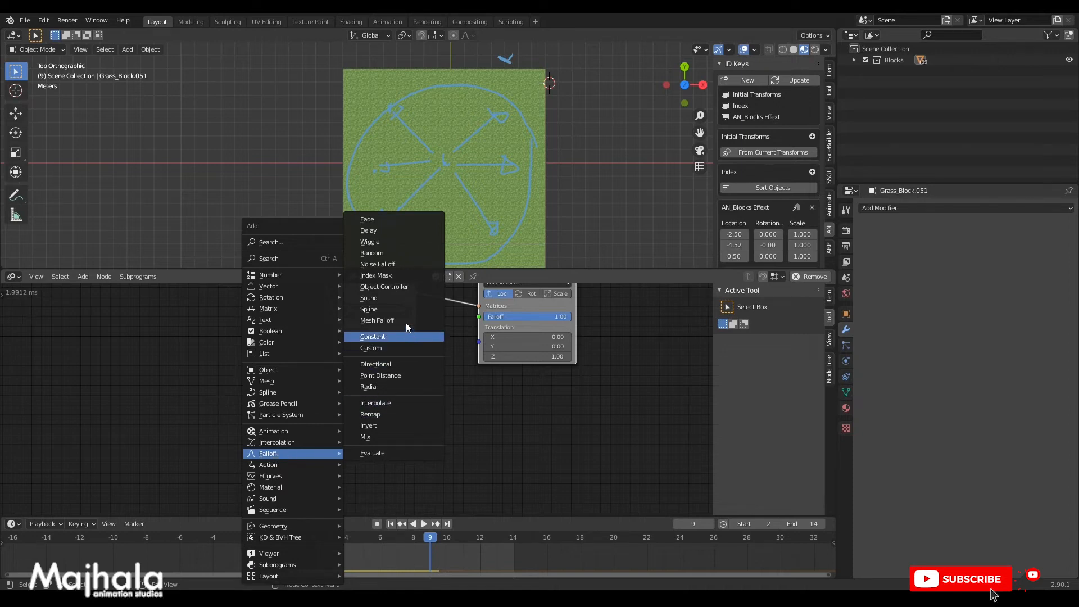
left_click(395, 309)
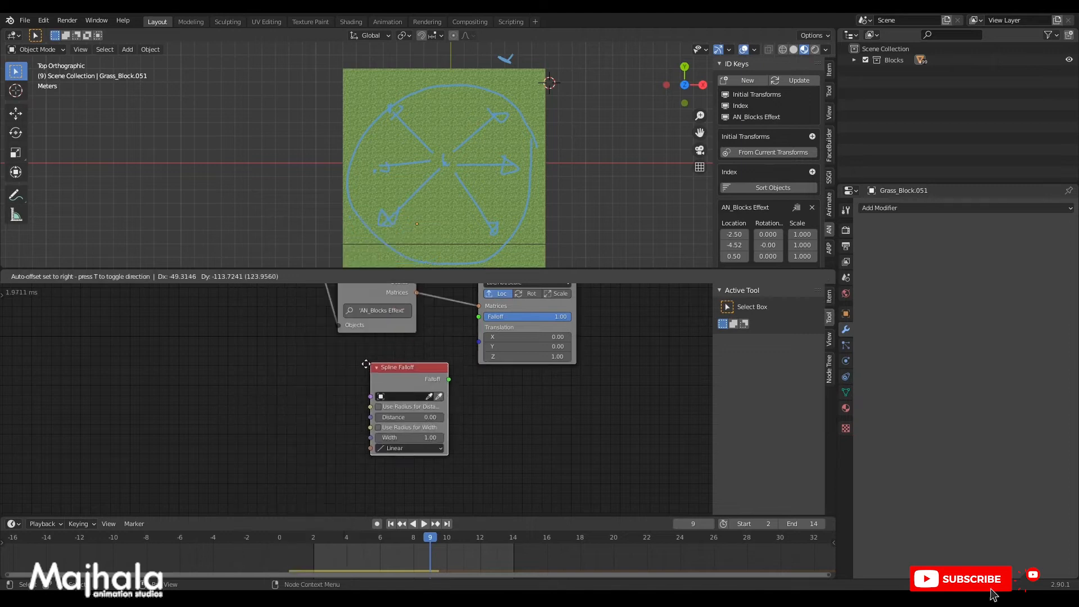
left_click(334, 353)
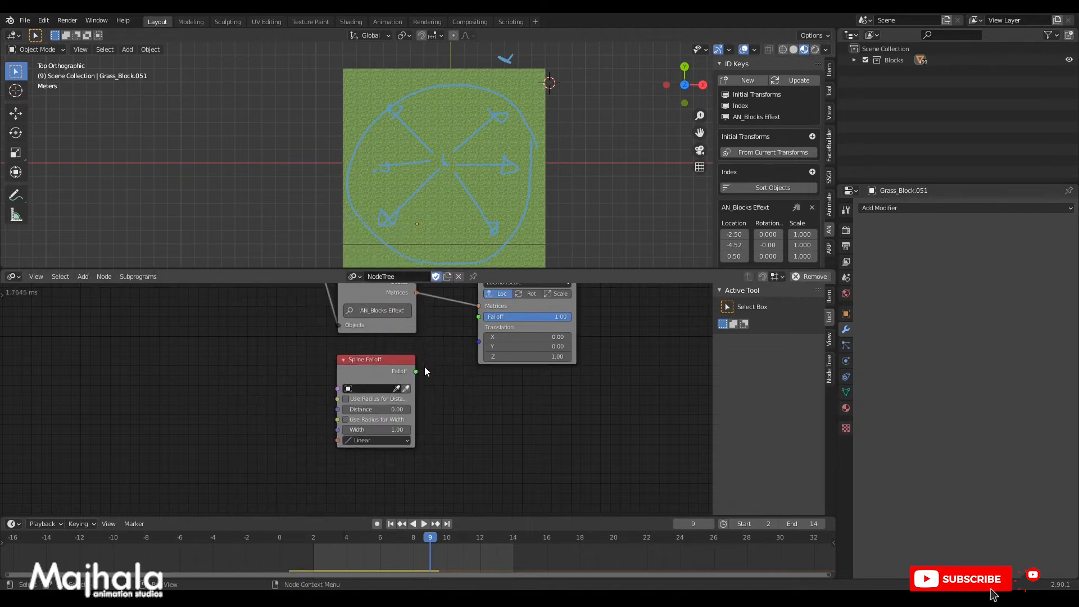
left_click_drag(416, 371, 478, 316)
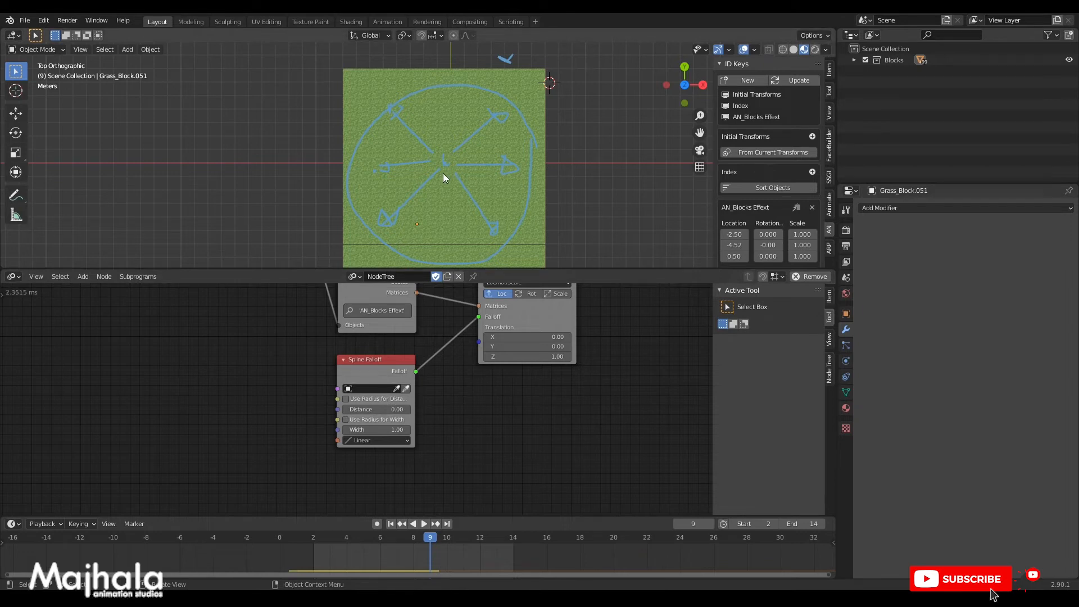
Place the 3D cursor at the centre of the block grid and add a Bezier circle there.
scroll(469, 196, "down", 2)
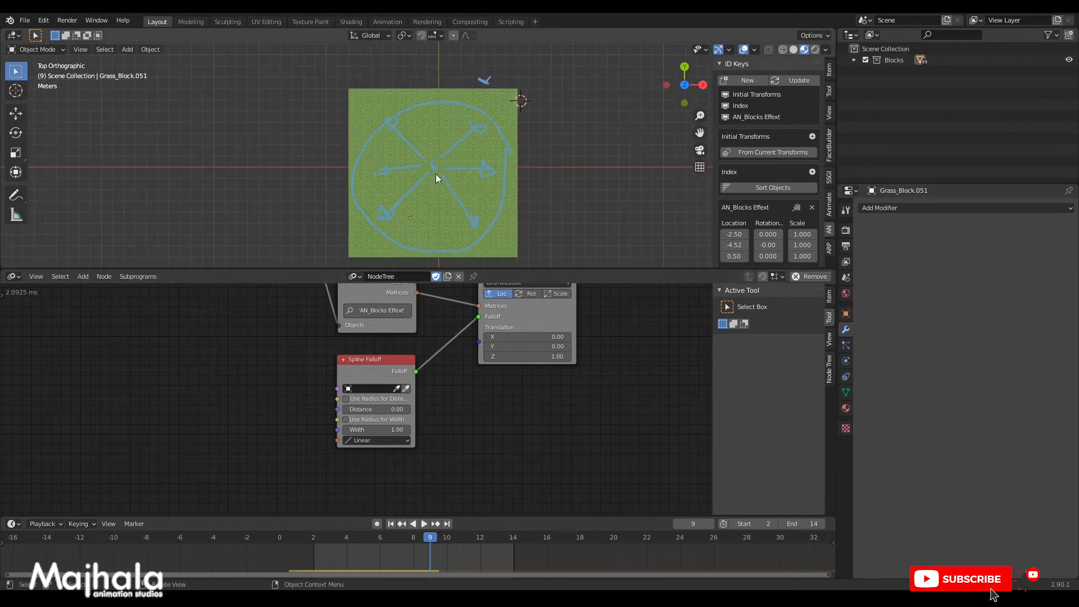
right_click(434, 171, "shift")
key("shift+a")
mouse_move(434, 170)
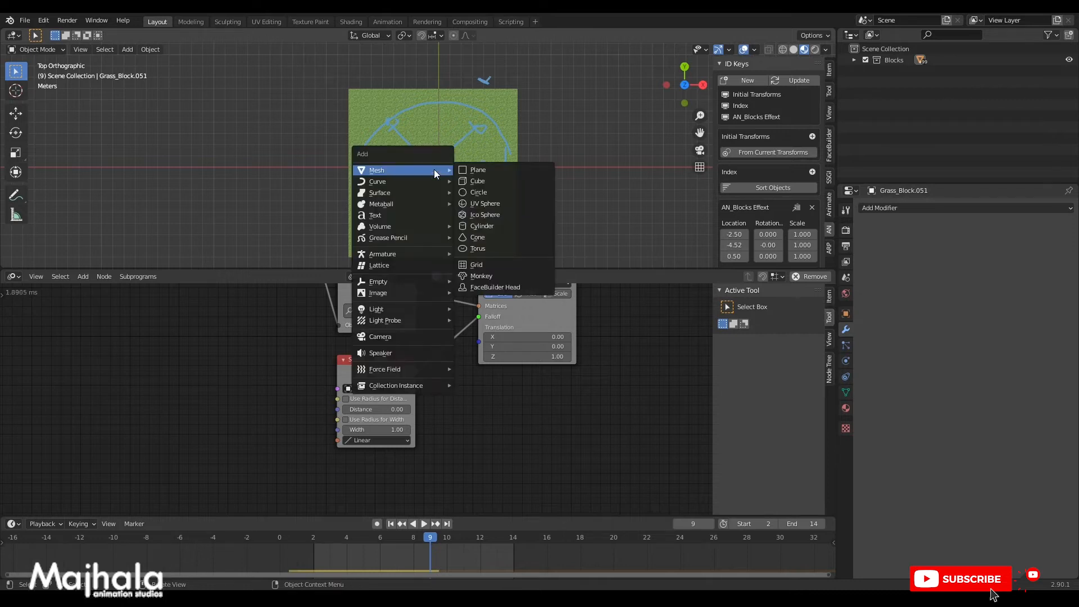
mouse_move(389, 238)
mouse_move(386, 180)
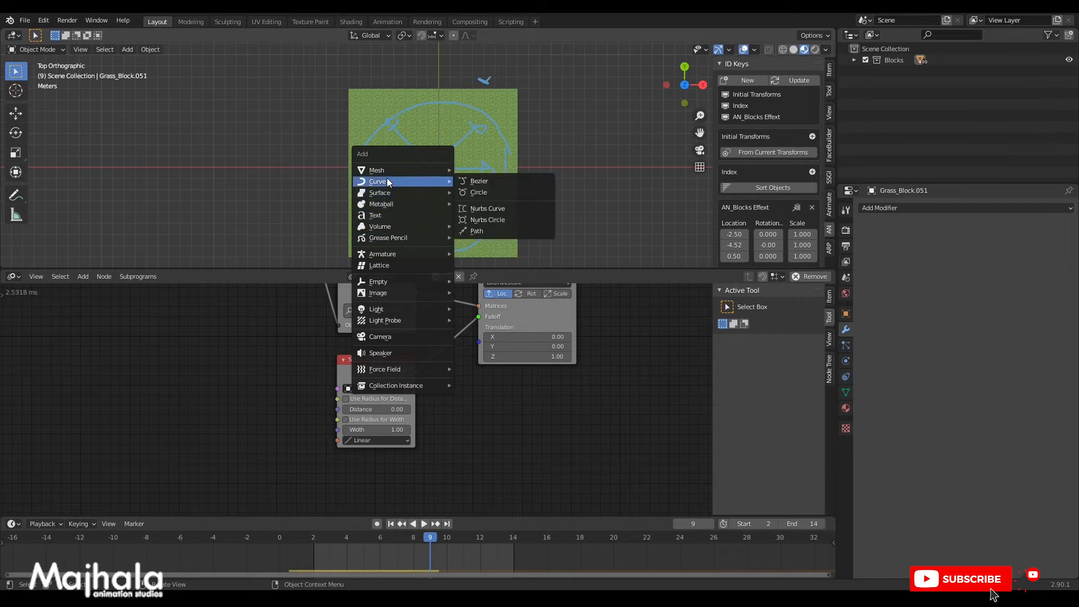
left_click(491, 194)
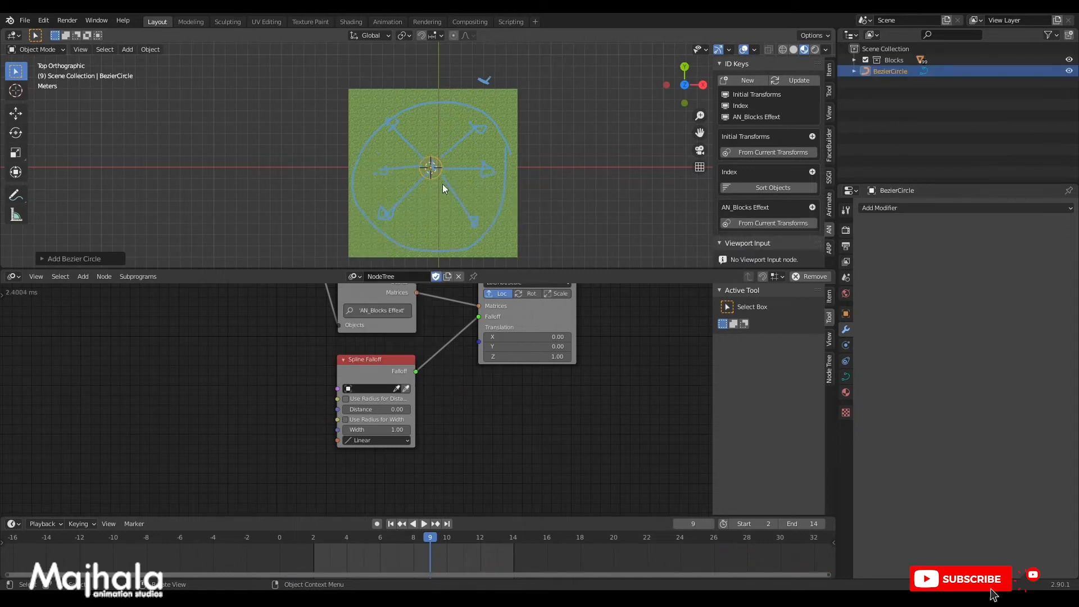
Move the Bezier circle to the middle of the block grid, at about X -0.16 m and Y -0.48 m.
scroll(436, 186, "up", 1)
scroll(441, 186, "up", 2)
scroll(444, 180, "down", 5)
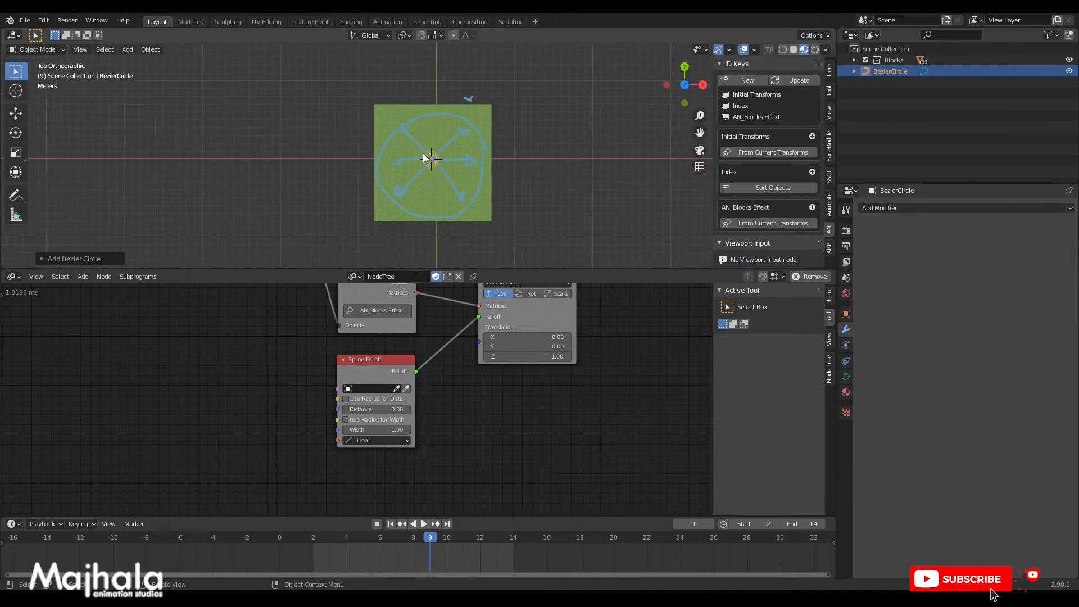
scroll(433, 163, "up", 3)
middle_click_drag(441, 176, 406, 167, "shift")
key("g")
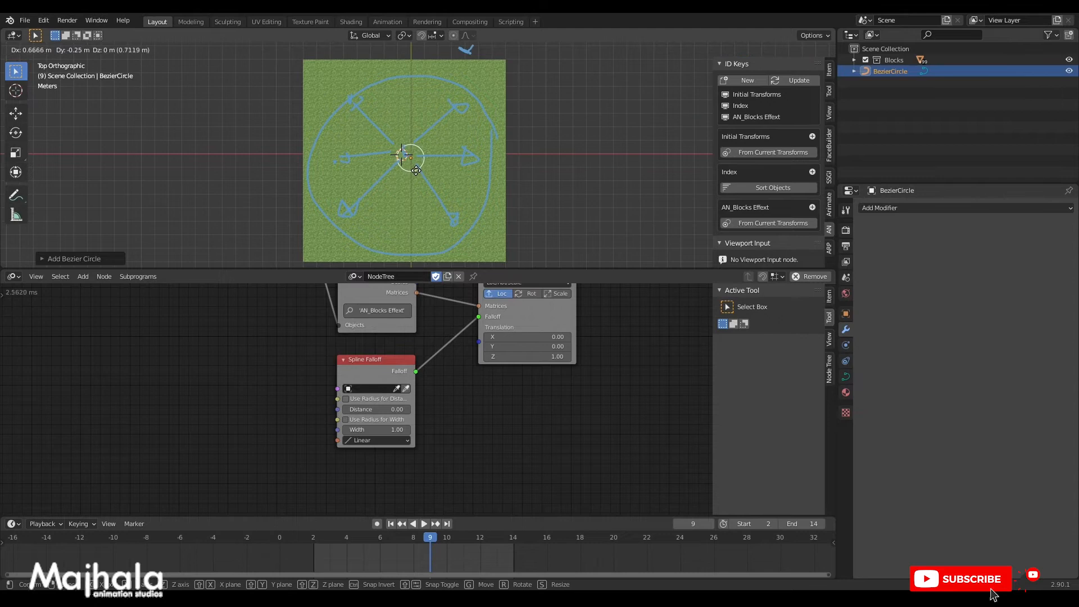
left_click(419, 171)
key("g")
left_click(416, 173)
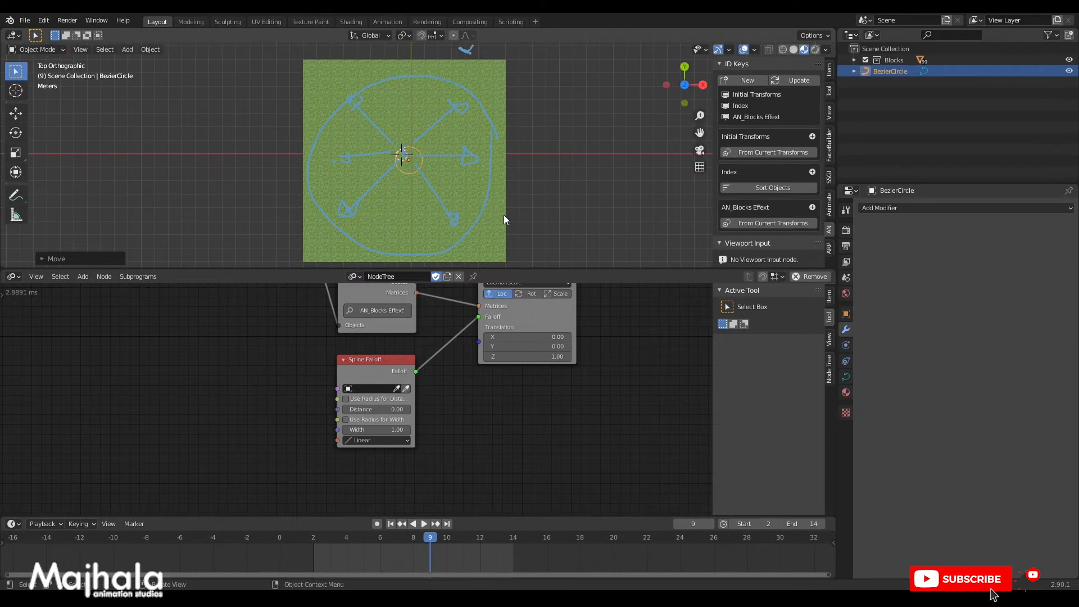
Save the file and set the current frame to 10.
key("ctrl+s")
key("shift+Left")
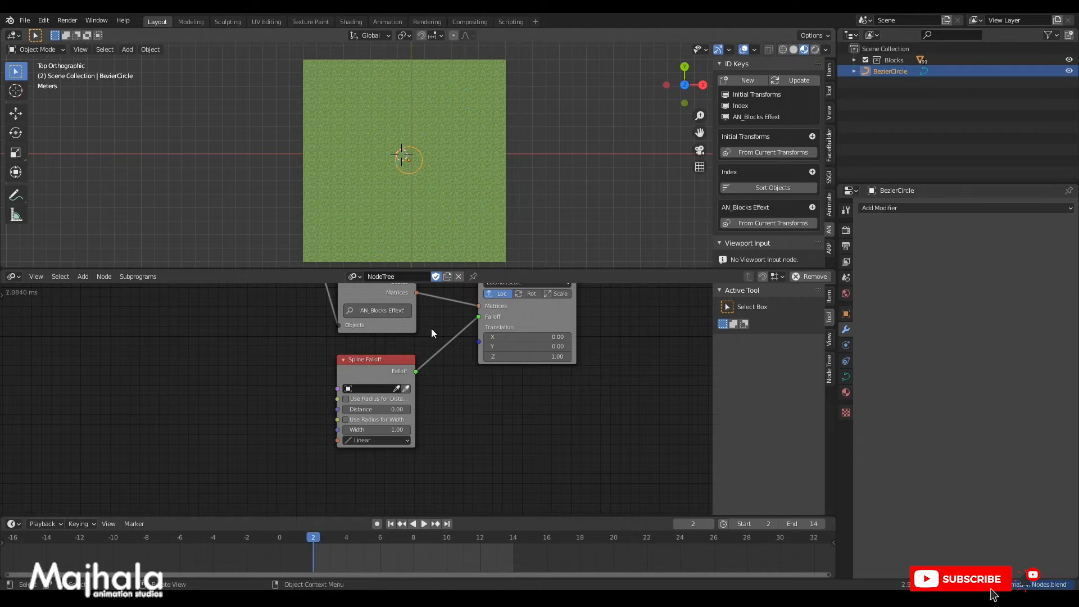
key("space")
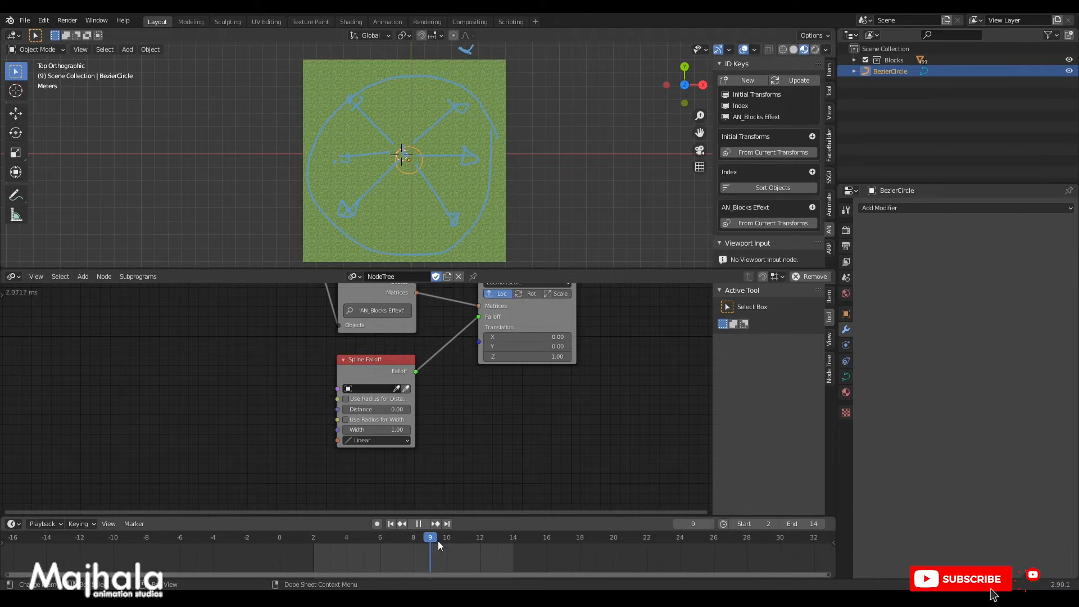
mouse_move(437, 541)
left_mouse_down()
mouse_move(336, 550)
mouse_move(446, 547)
left_mouse_up()
key("space")
Assign the Bezier circle as the spline object of the Spline Falloff node.
scroll(493, 168, "down", 3)
scroll(443, 154, "up", 3)
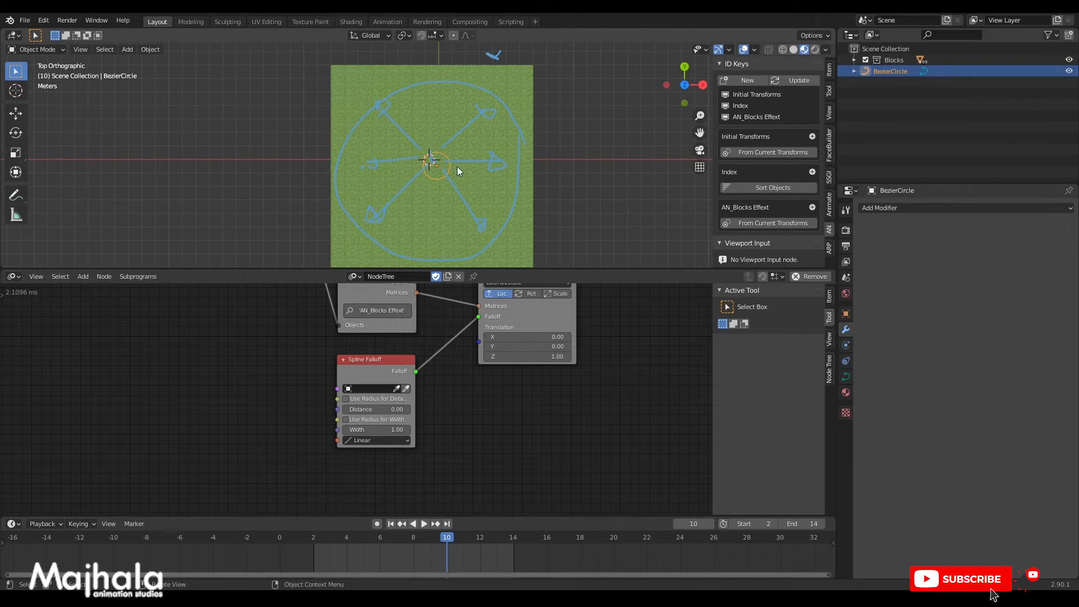
middle_click_drag(483, 206, 470, 174, "shift")
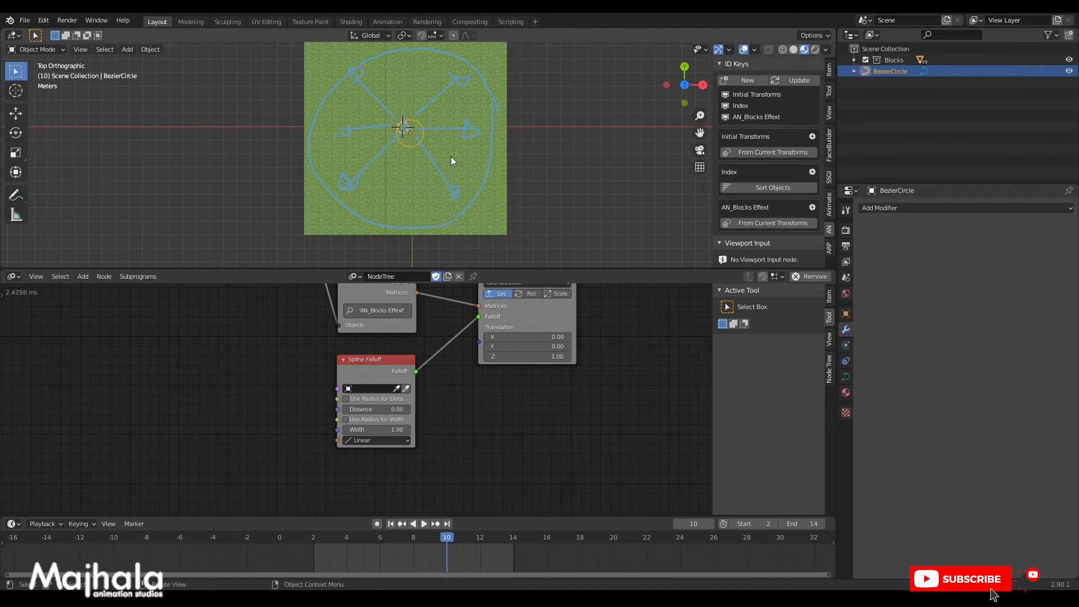
scroll(393, 419, "up", 2)
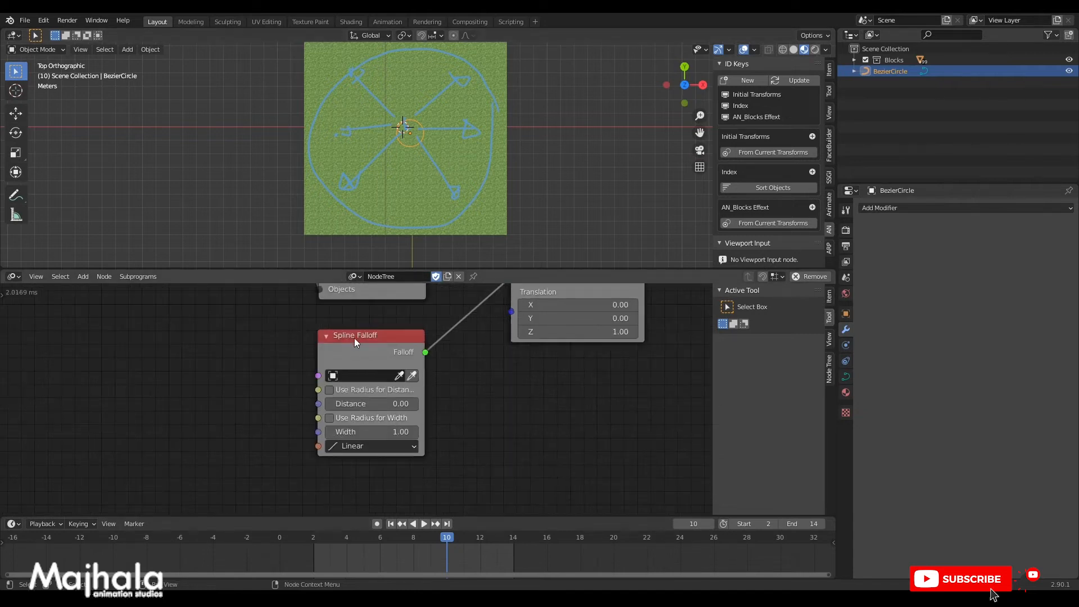
mouse_move(407, 130)
middle_mouse_down()
mouse_move(408, 106)
mouse_move(406, 141)
middle_mouse_up()
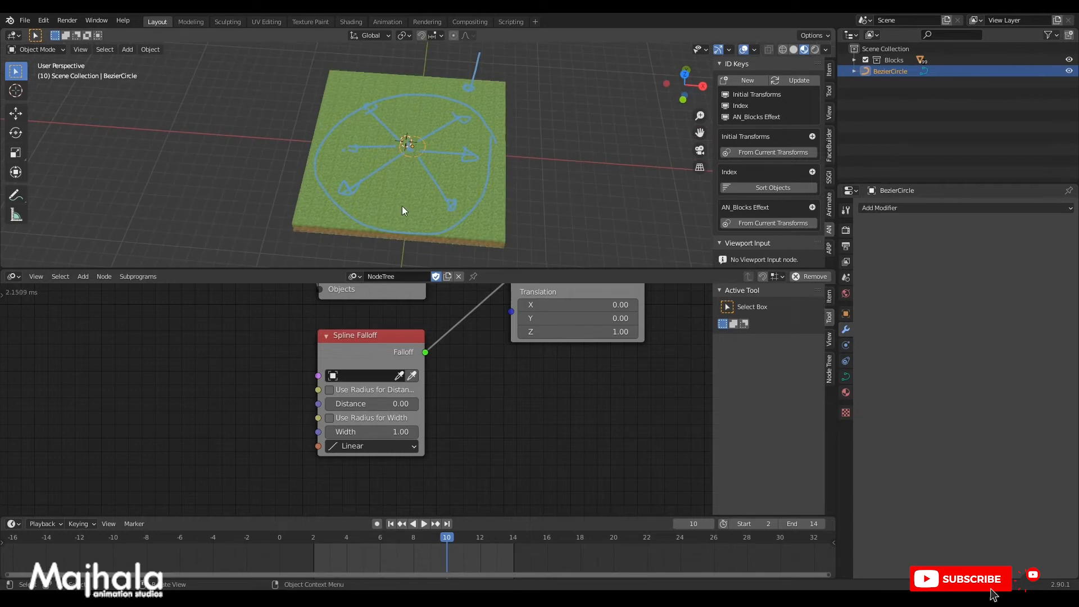
left_click(412, 377)
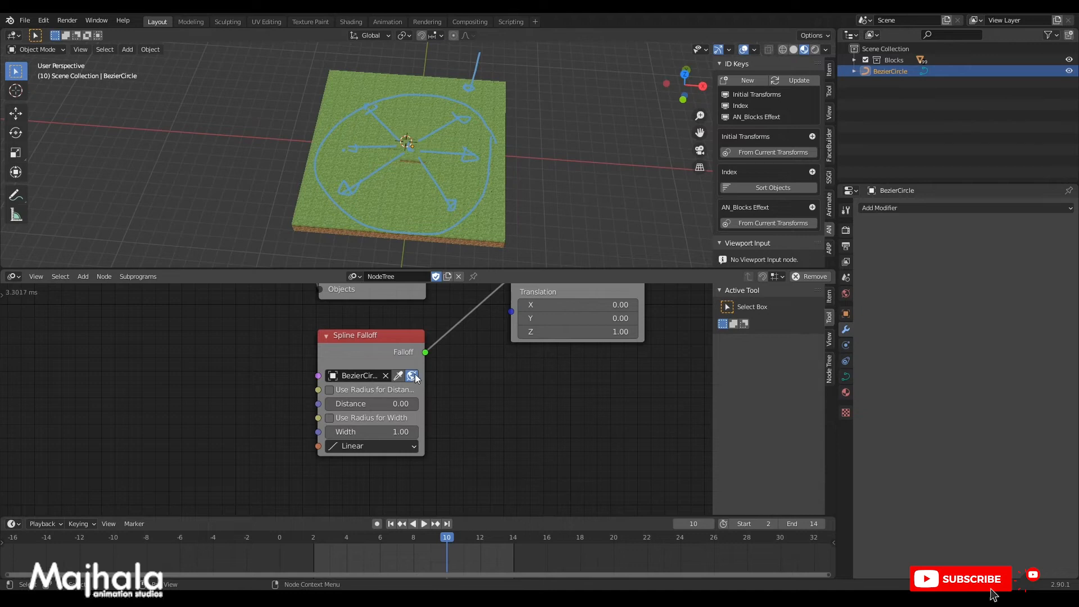
Make the Bezier circle display in front of the blocks in the viewport.
mouse_move(437, 143)
middle_mouse_down()
mouse_move(439, 76)
mouse_move(416, 142)
mouse_move(436, 167)
mouse_move(434, 143)
middle_mouse_up()
key("KP_7")
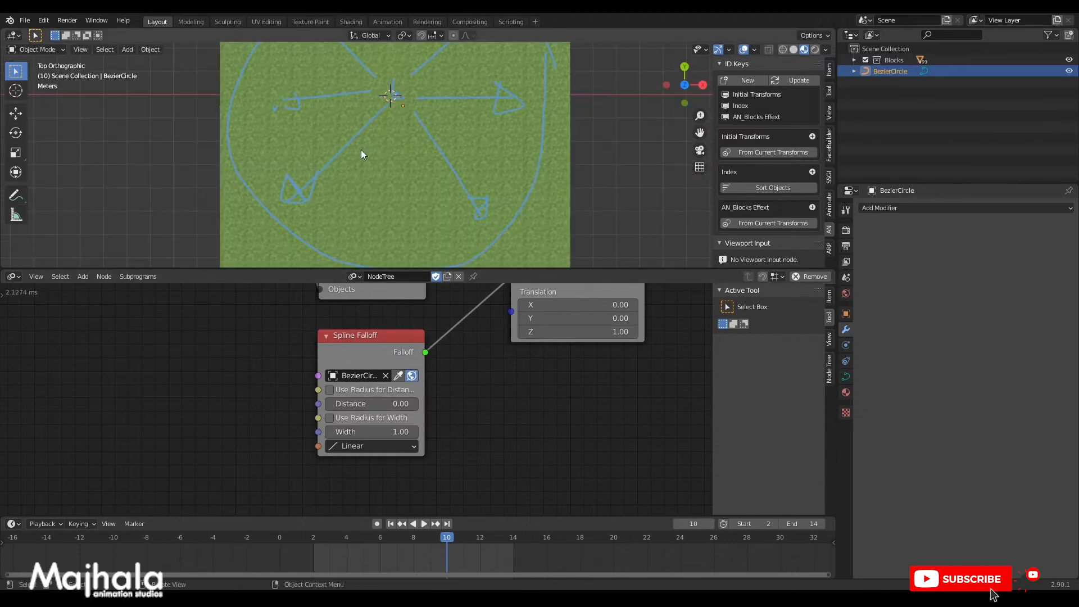
scroll(412, 115, "down", 3)
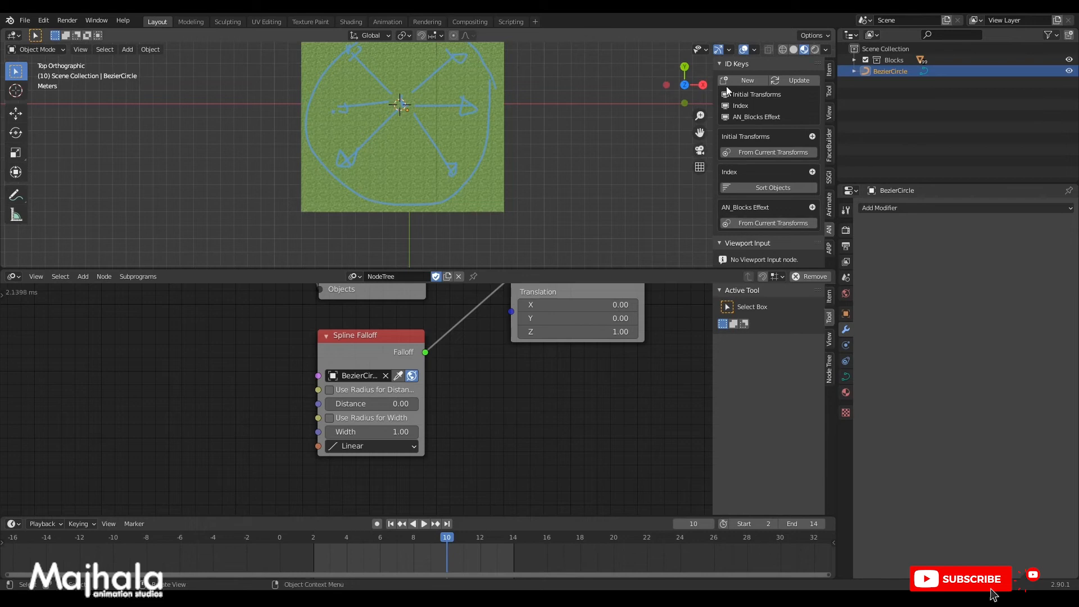
left_click(845, 313)
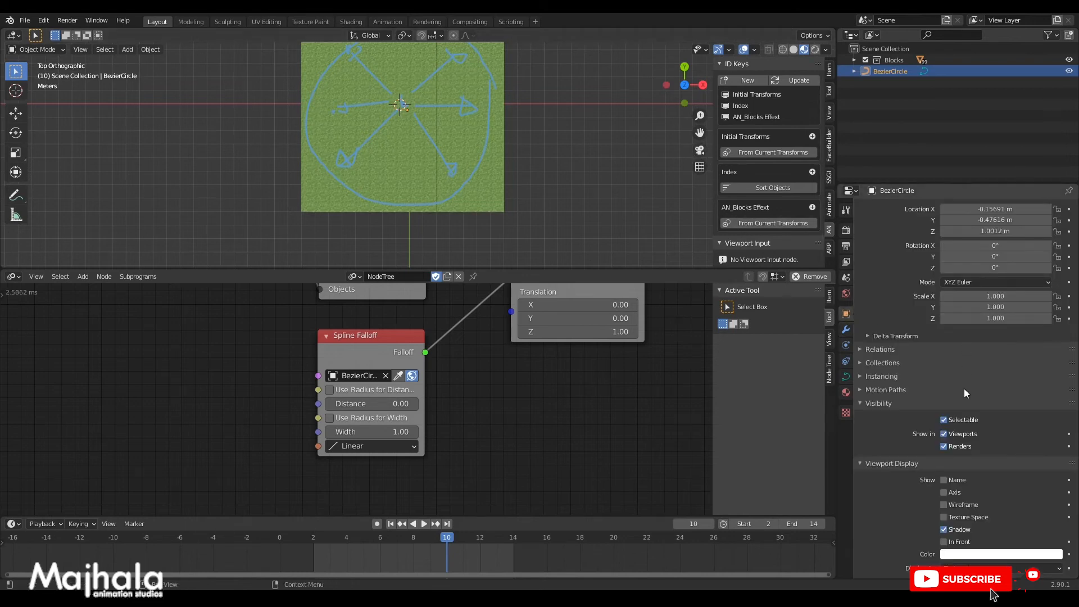
scroll(967, 398, "down", 2)
left_click(868, 375)
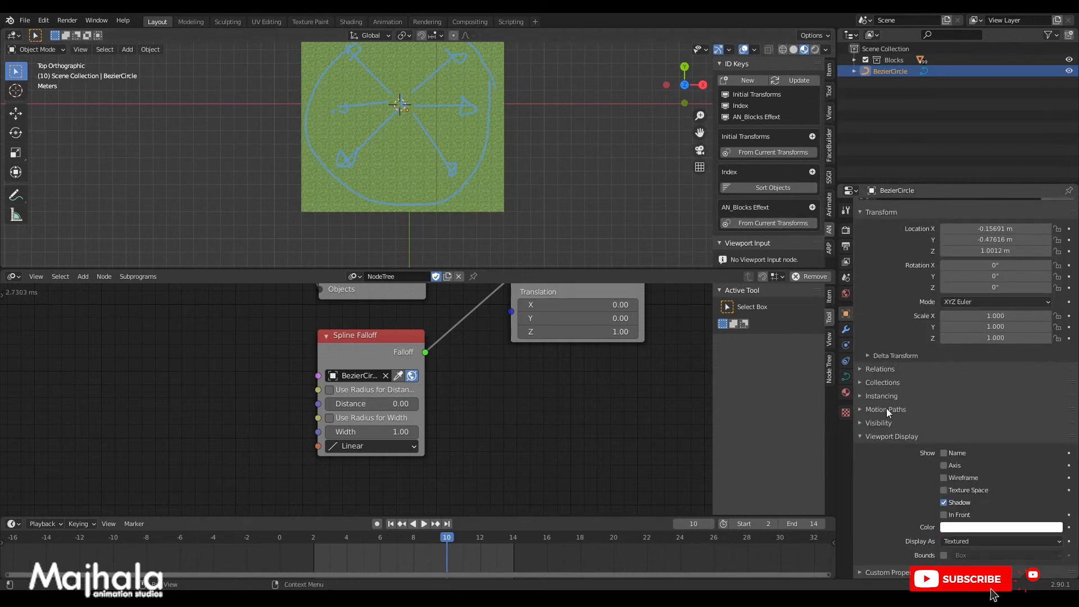
left_click(944, 514)
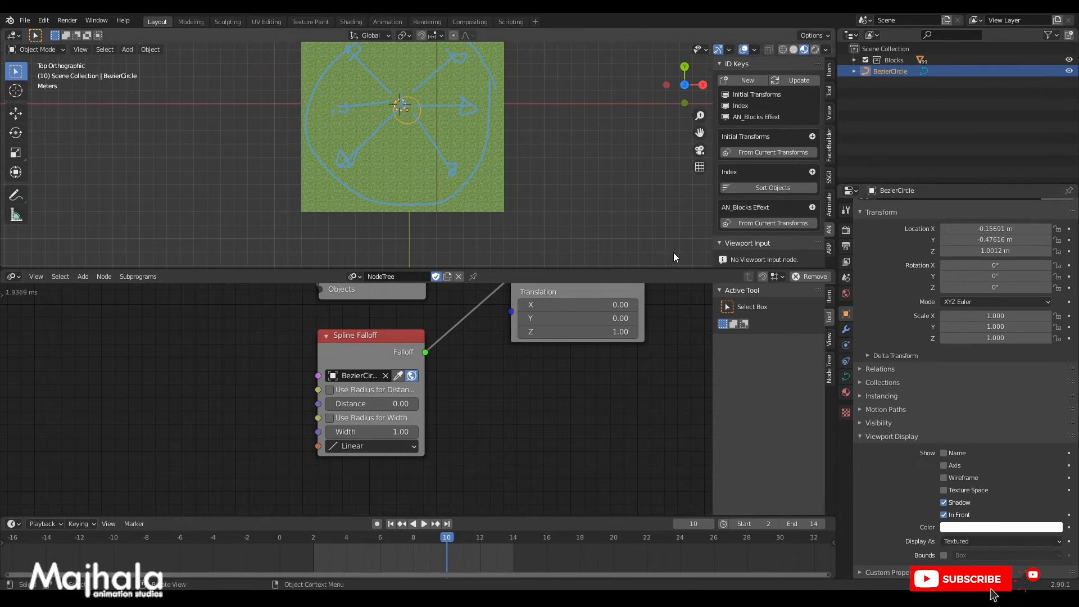
Scale the Bezier circle up to about 6.23 and view the raised ring of blocks from a low angle.
scroll(389, 127, "up", 3)
scroll(461, 171, "down", 3)
middle_click_drag(444, 167, 495, 163)
key("s")
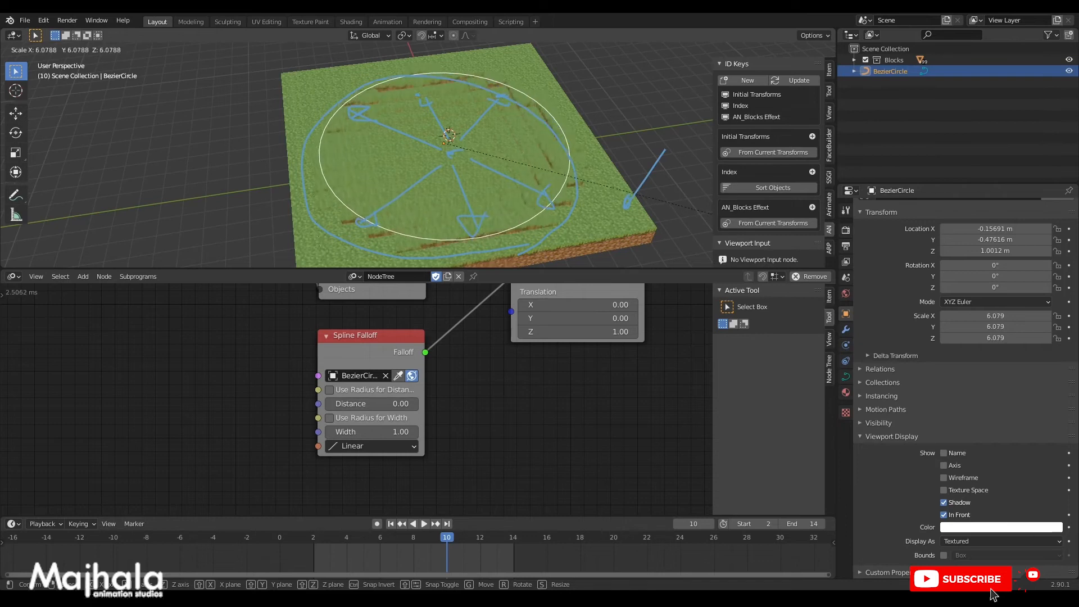
left_click(712, 200)
middle_click_drag(712, 201, 506, 112)
scroll(503, 115, "up", 3)
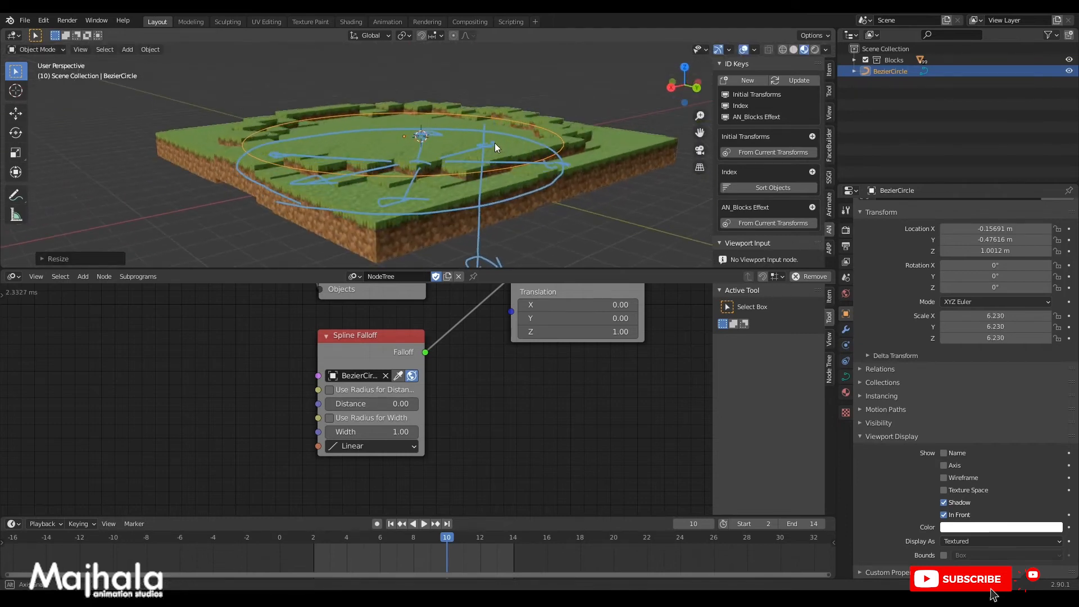
Test the ripple by shrinking and enlarging the Bezier circle, keeping its scale at 6.23.
key("s")
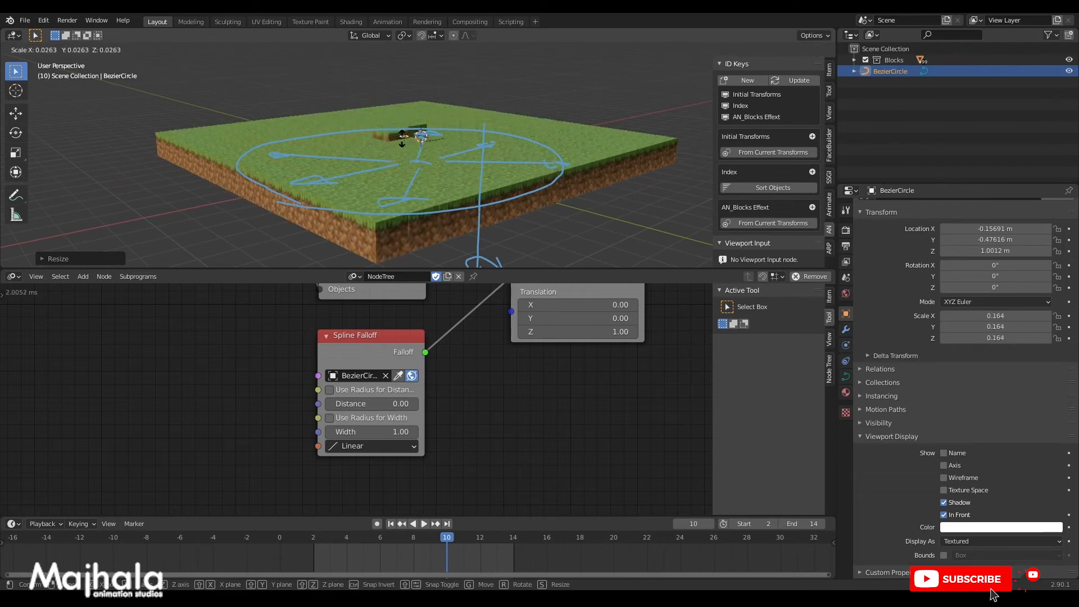
left_click(569, 162)
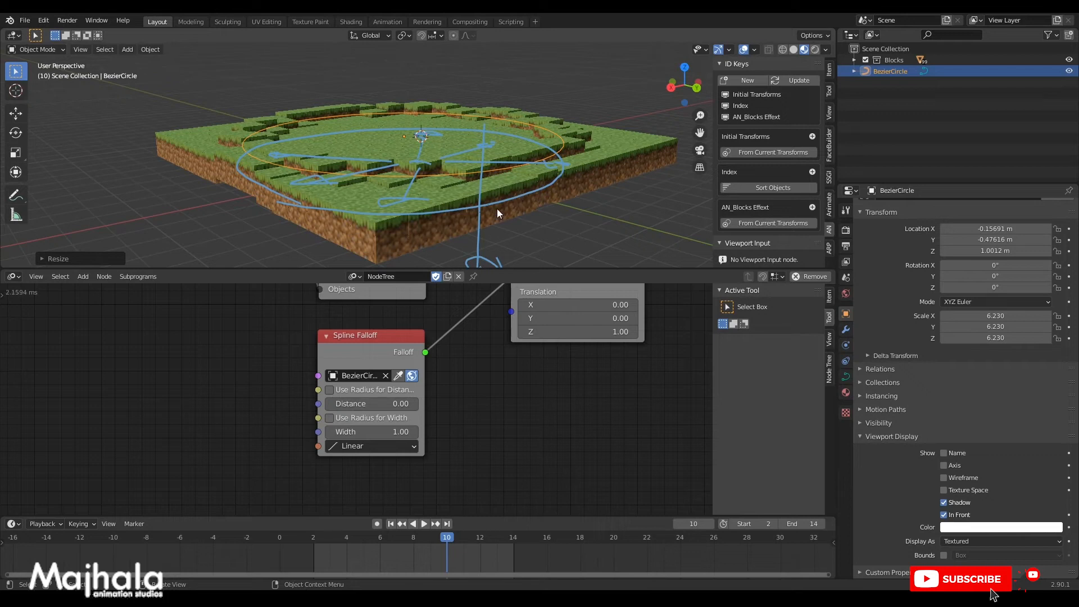
key("s")
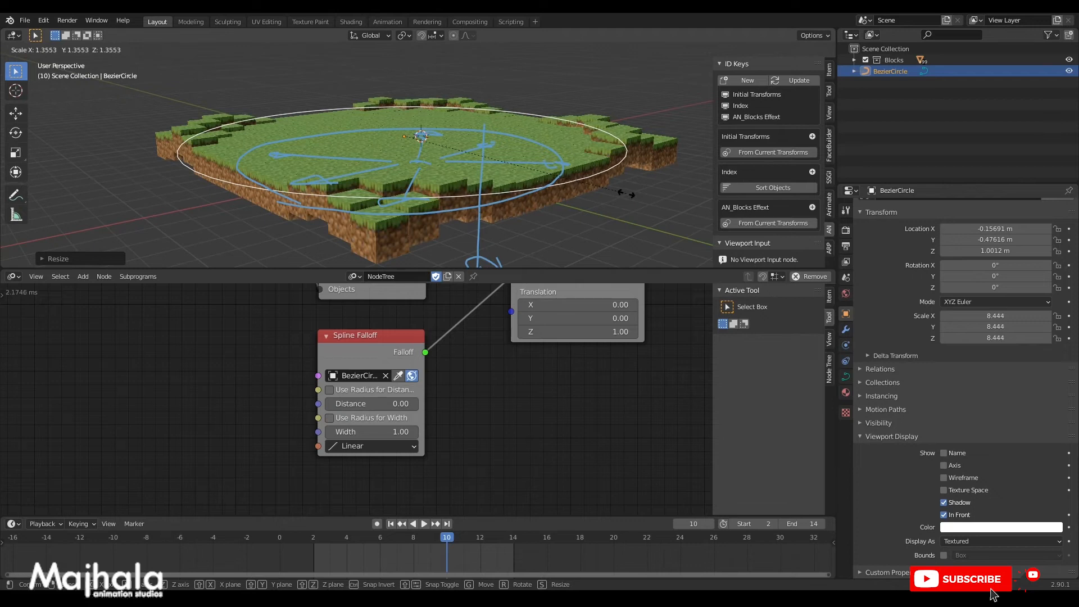
right_click(626, 194)
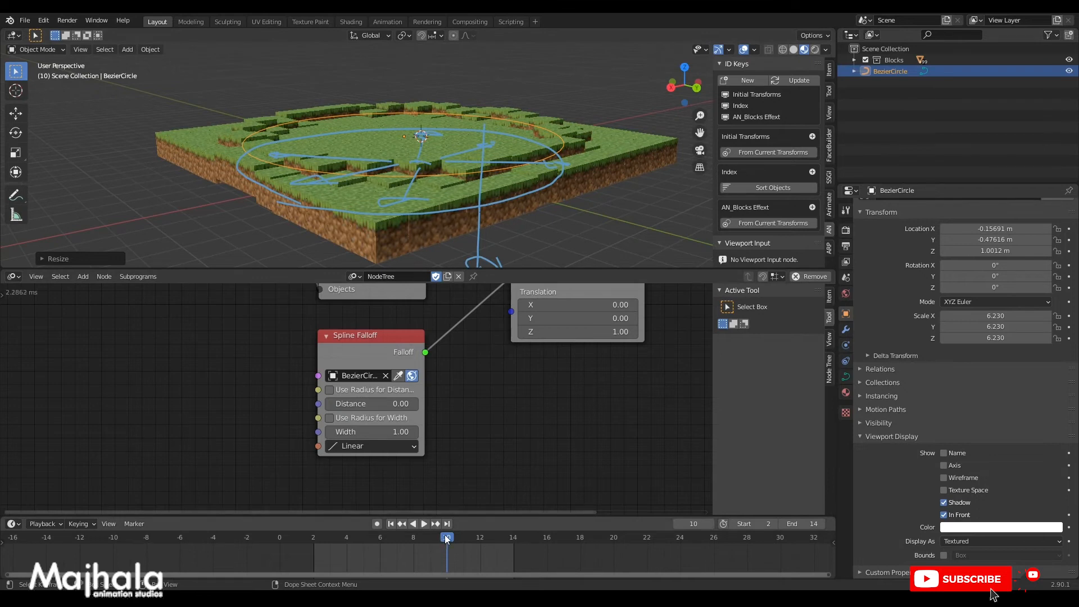
Go to frame 1 and scale the Bezier circle down to 0.
key("space")
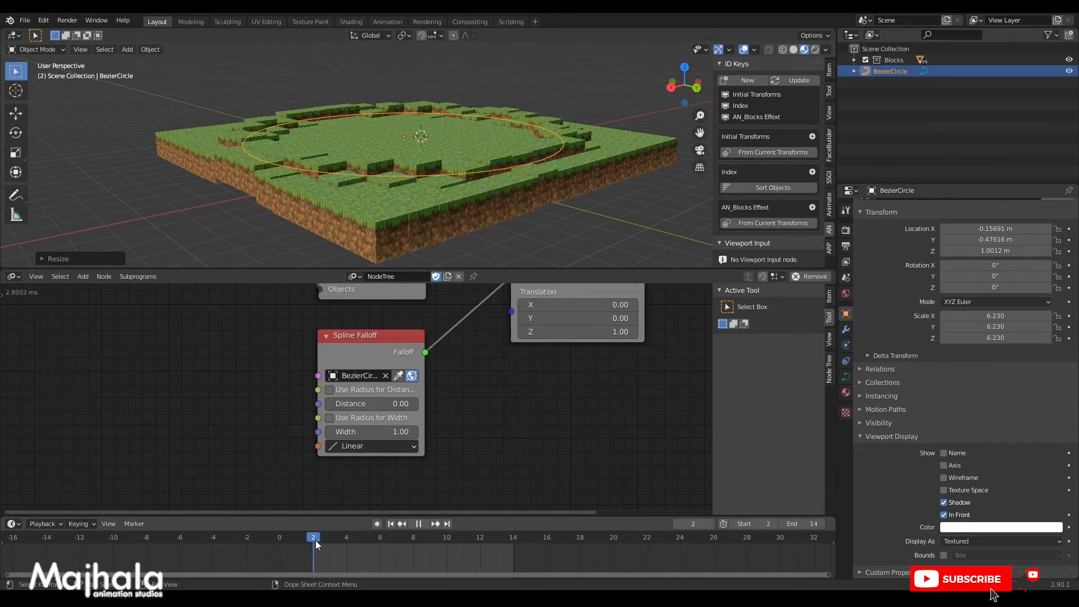
key("space")
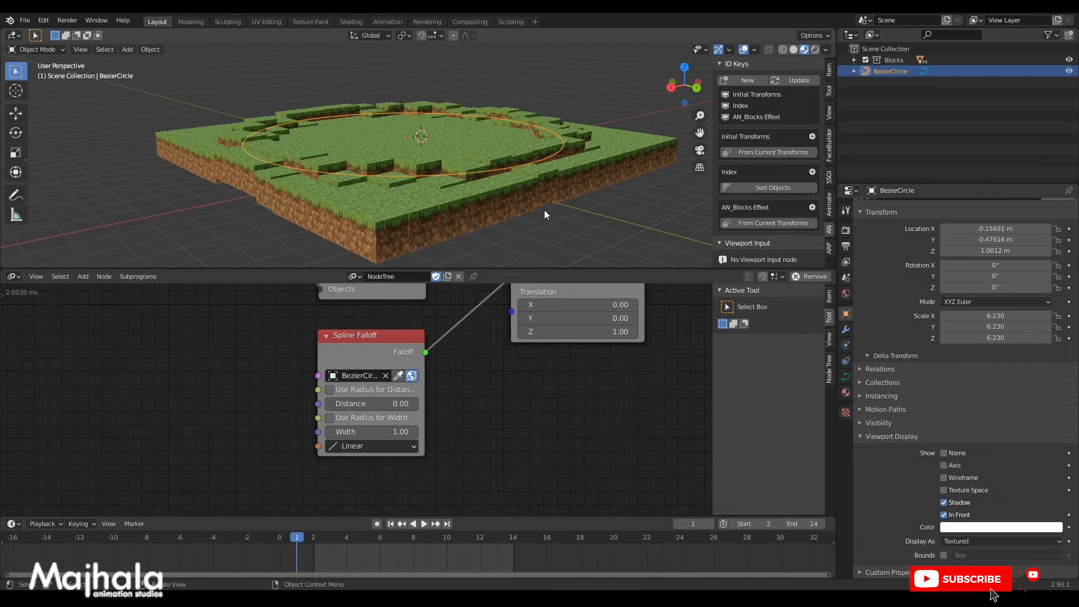
key("KP_7")
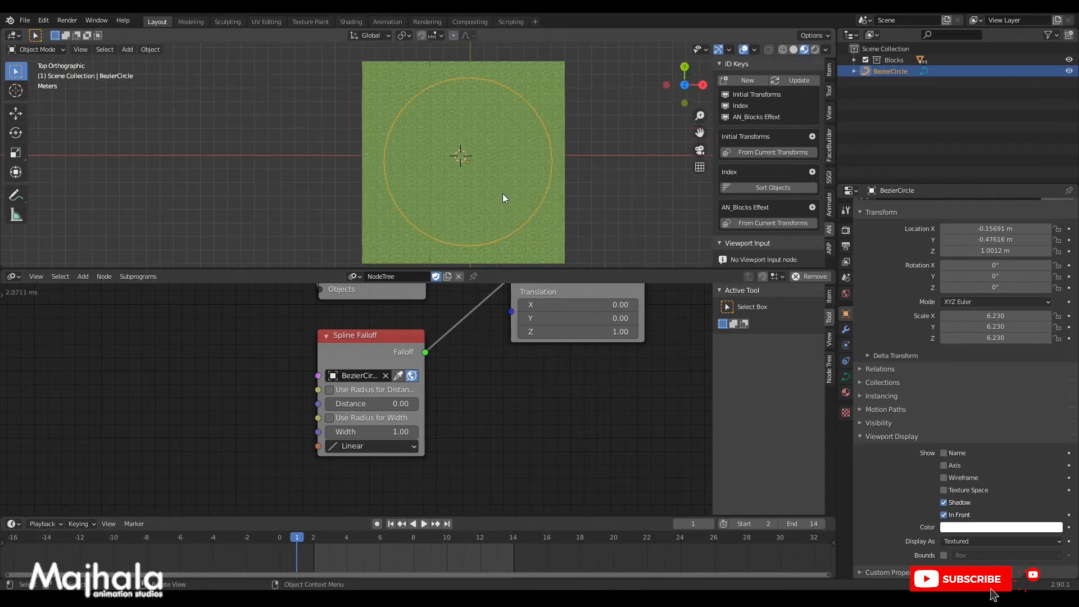
middle_click_drag(514, 198, 453, 130)
middle_click_drag(506, 197, 503, 186)
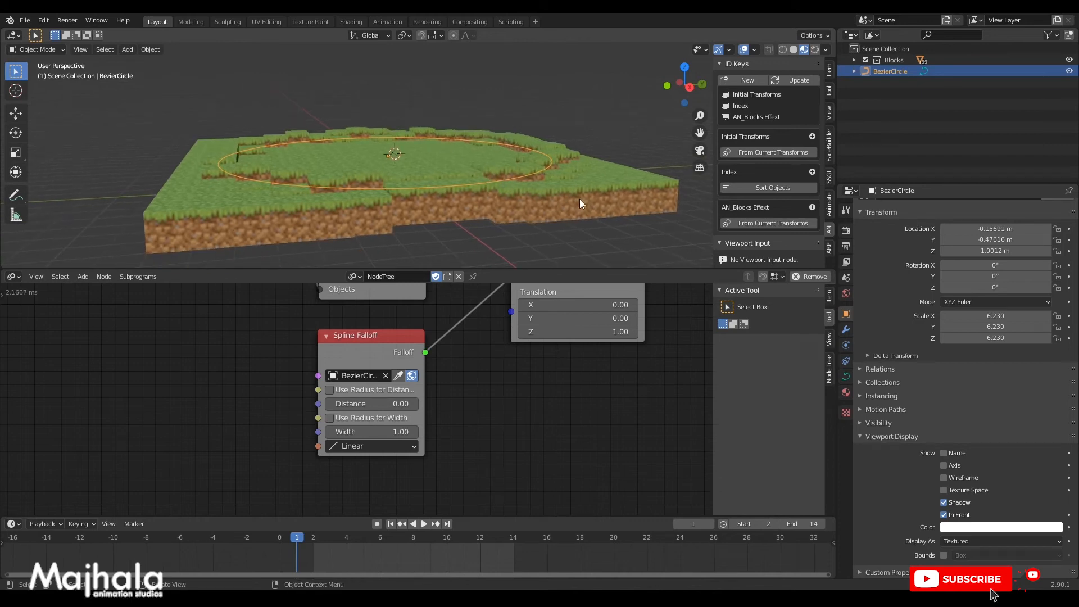
type("s0")
key("Return")
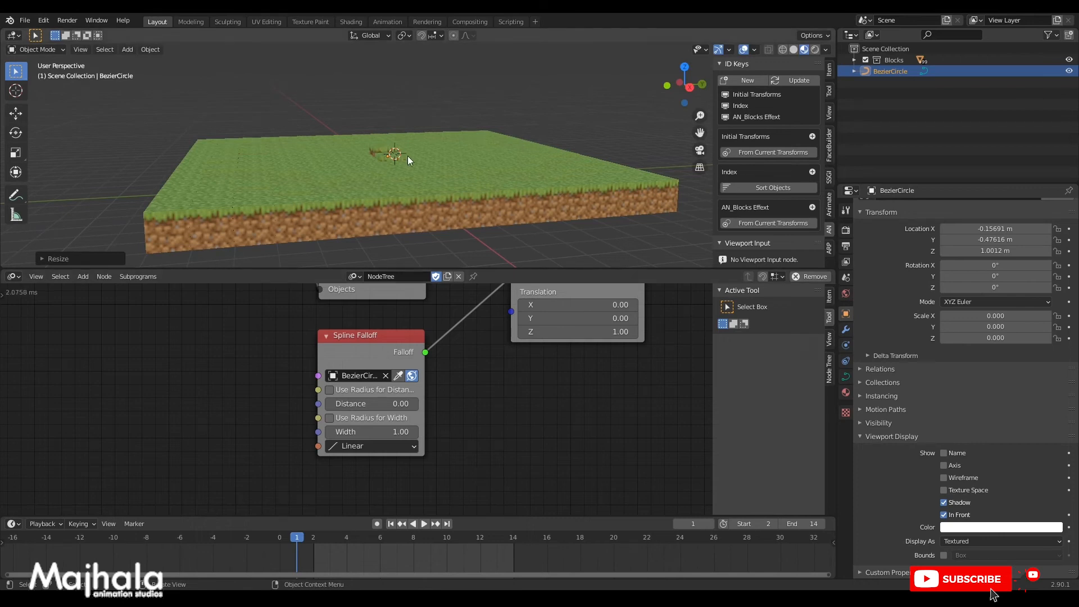
Lower the Bezier circle along Z to about -0.87 m and keyframe its location and scale at frame 1.
middle_click_drag(416, 176, 395, 174)
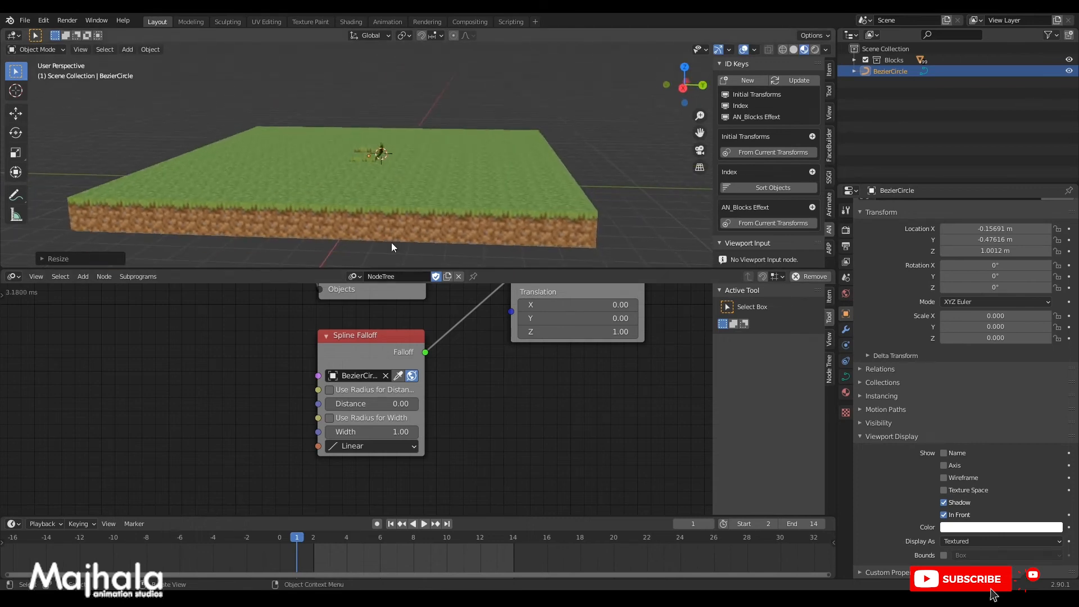
middle_click_drag(396, 234, 399, 193)
key("g")
key("z")
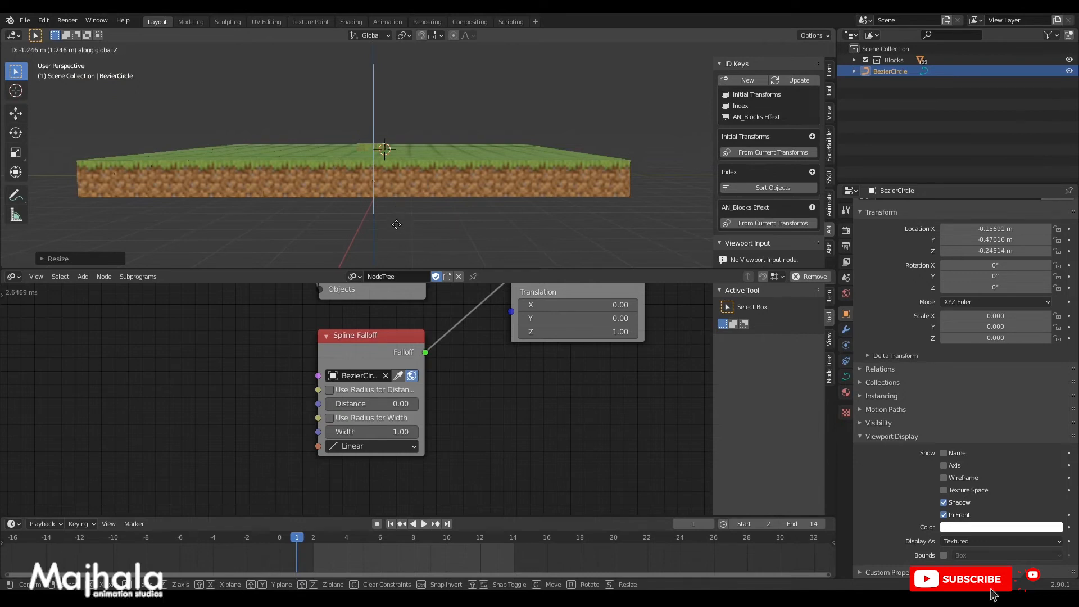
left_click(396, 240)
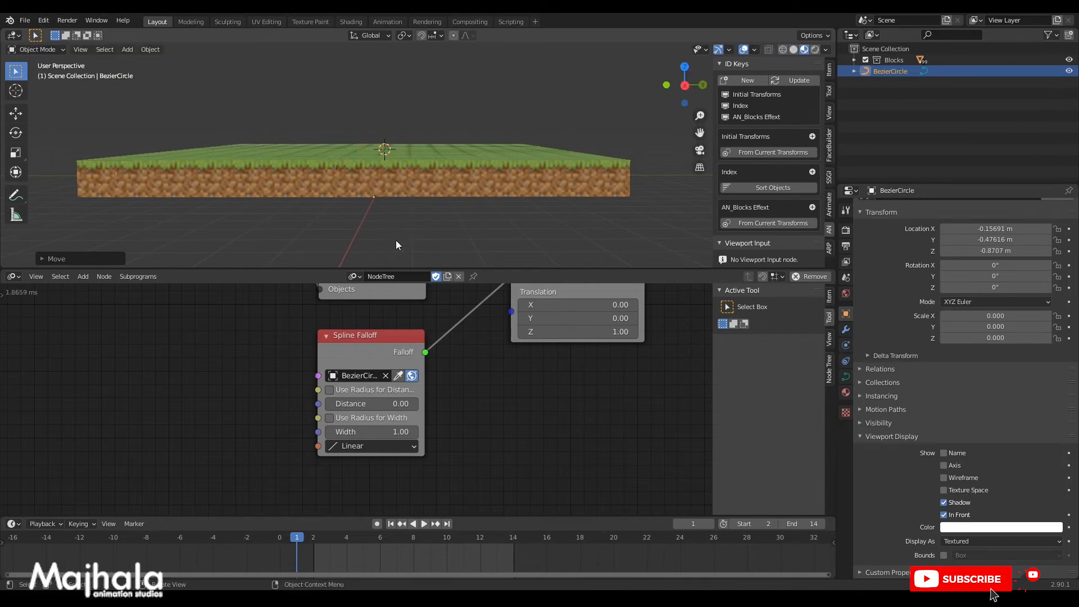
key("i")
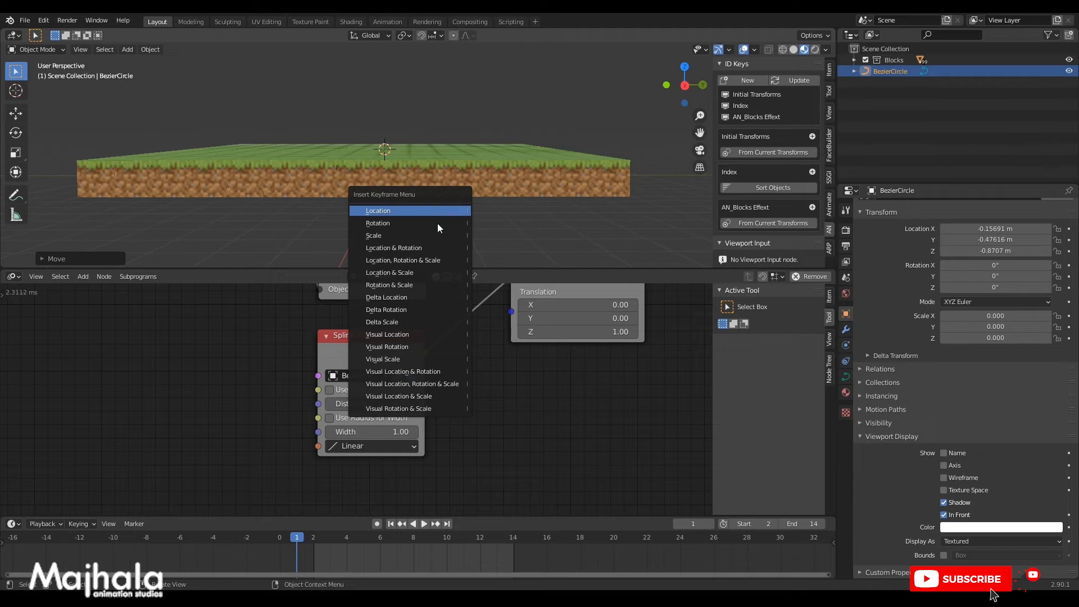
left_click(397, 273)
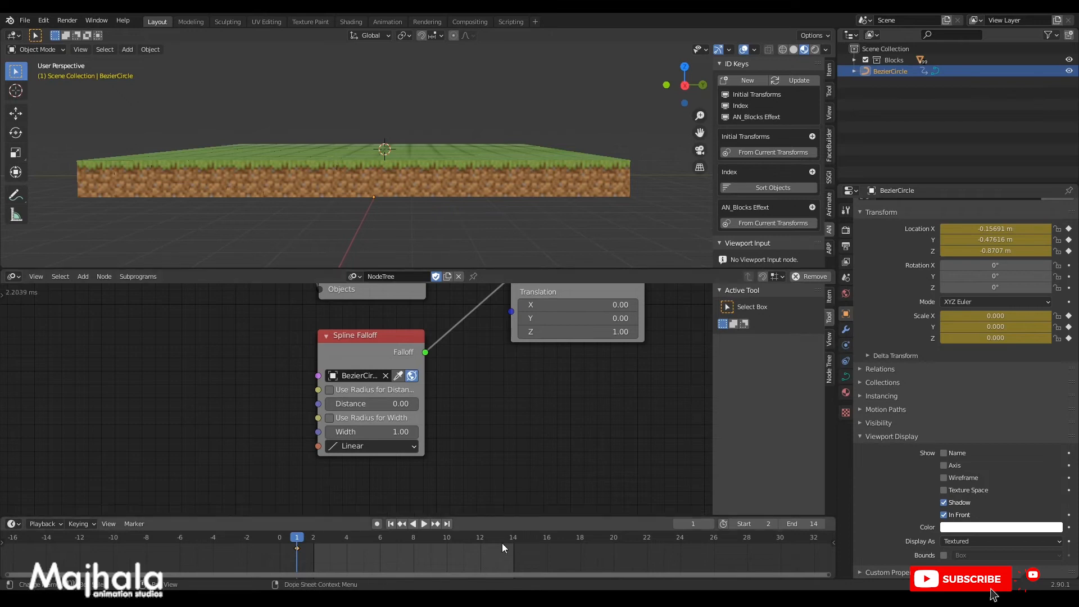
Go to frame 12 and set the Bezier circle's scale to 1 on all three axes.
left_click(480, 538)
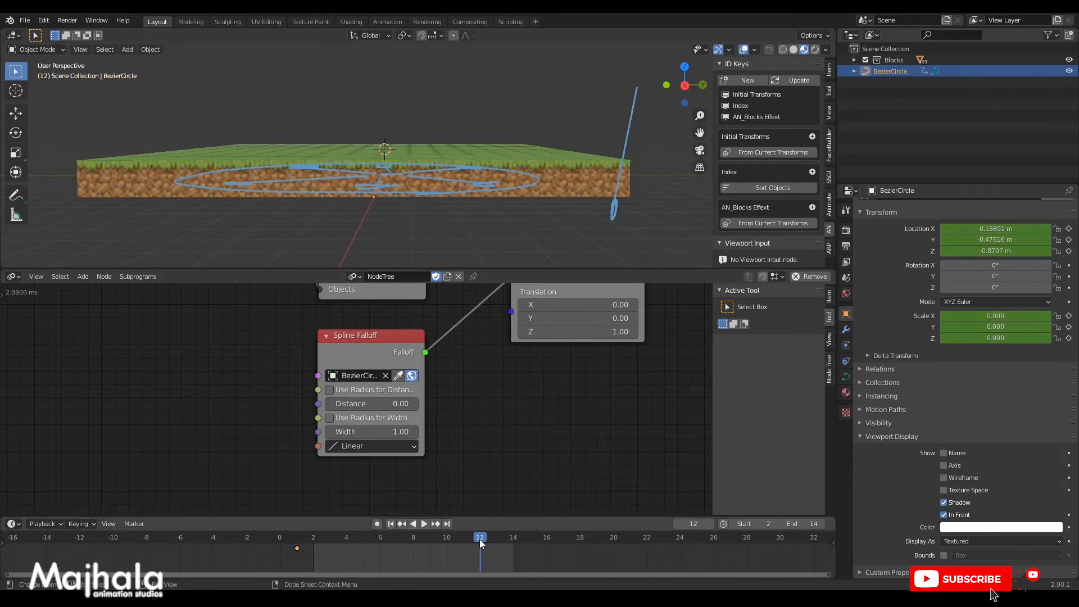
left_click(298, 538)
key("space")
key("space")
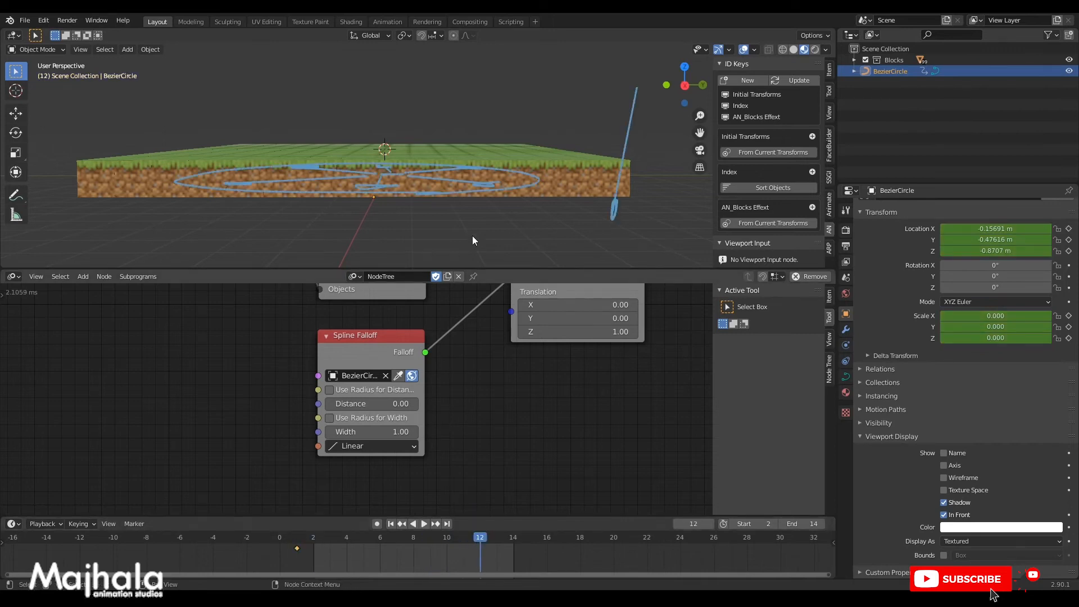
key("KP_7")
scroll(482, 169, "down", 4)
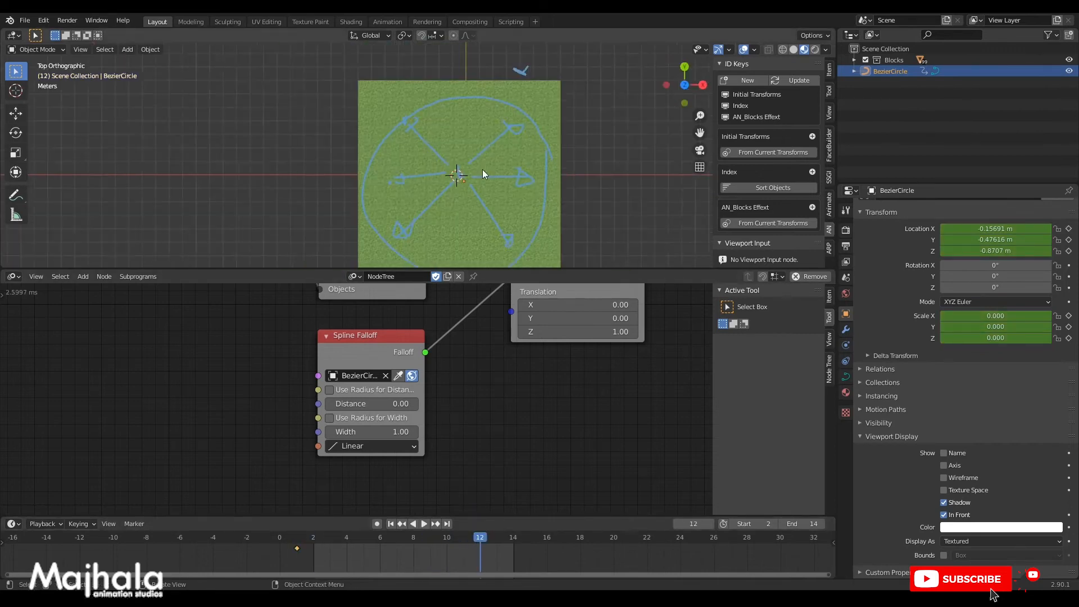
key("s")
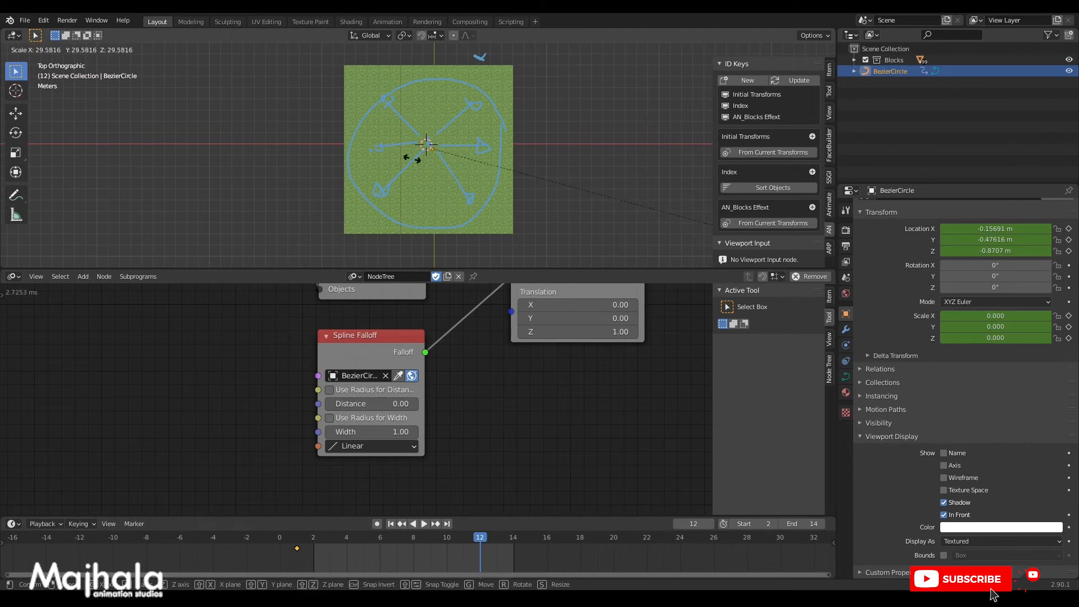
right_click(478, 175)
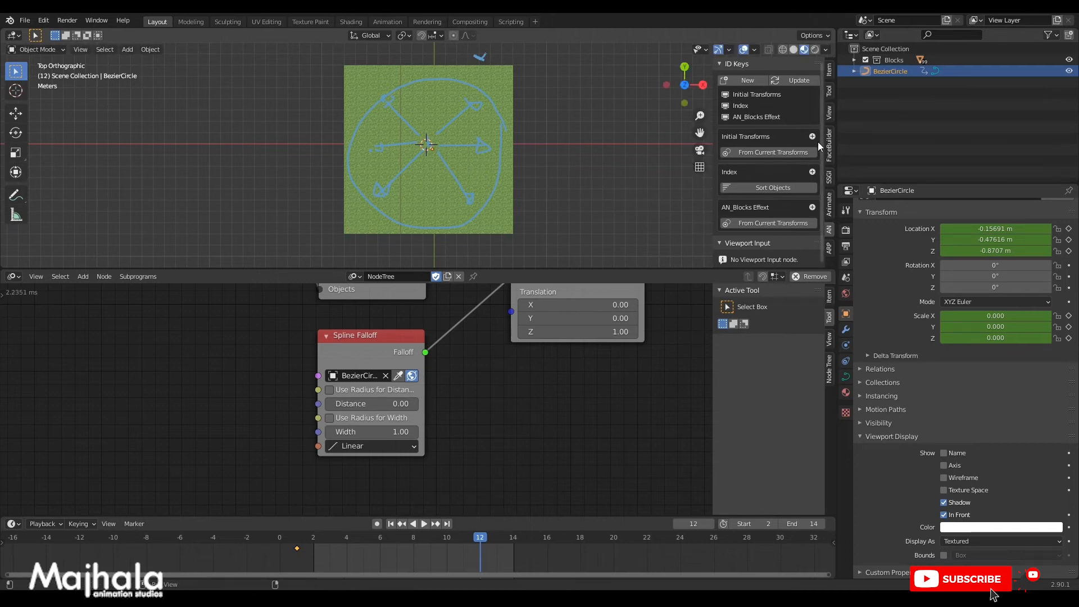
left_click(829, 68)
scroll(780, 207, "down", 1)
left_click_drag(767, 175, 767, 198)
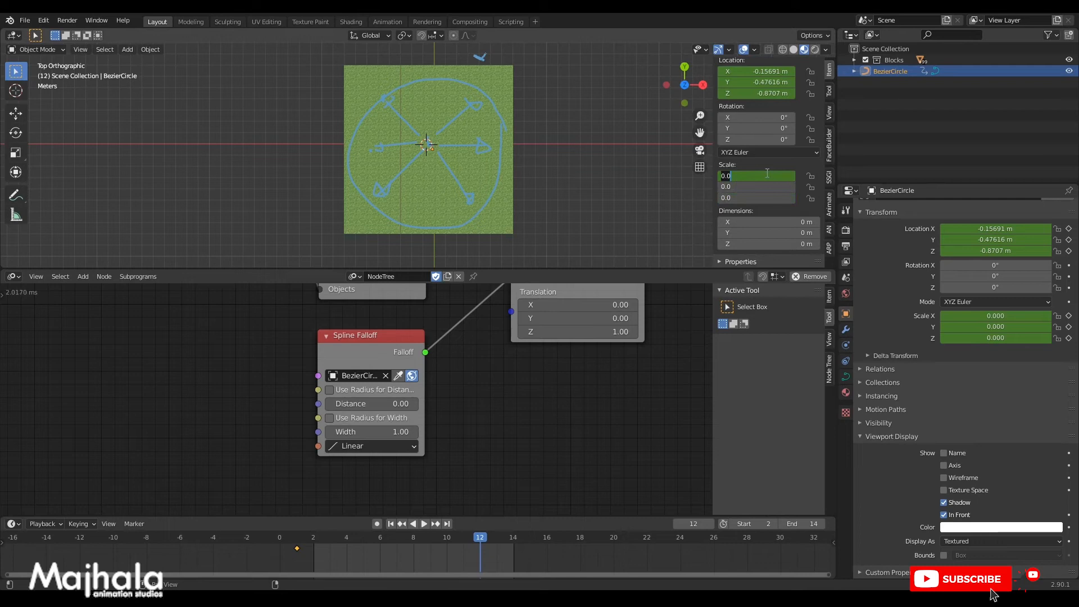
type("1")
key("Return")
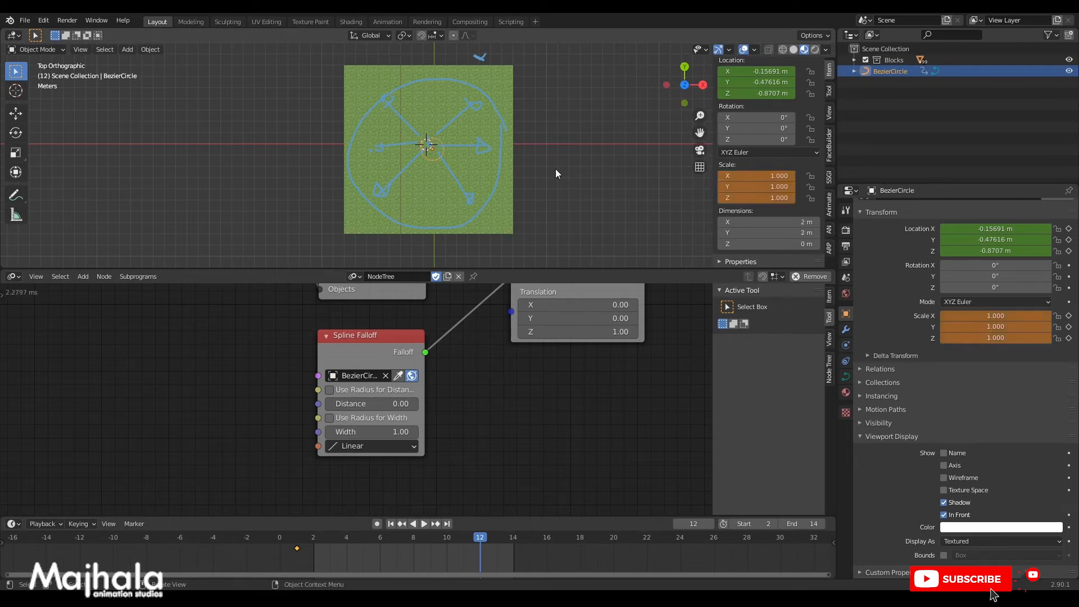
Raise the Bezier circle along Z to a height of about 0.045 m.
middle_click_drag(440, 147, 418, 173)
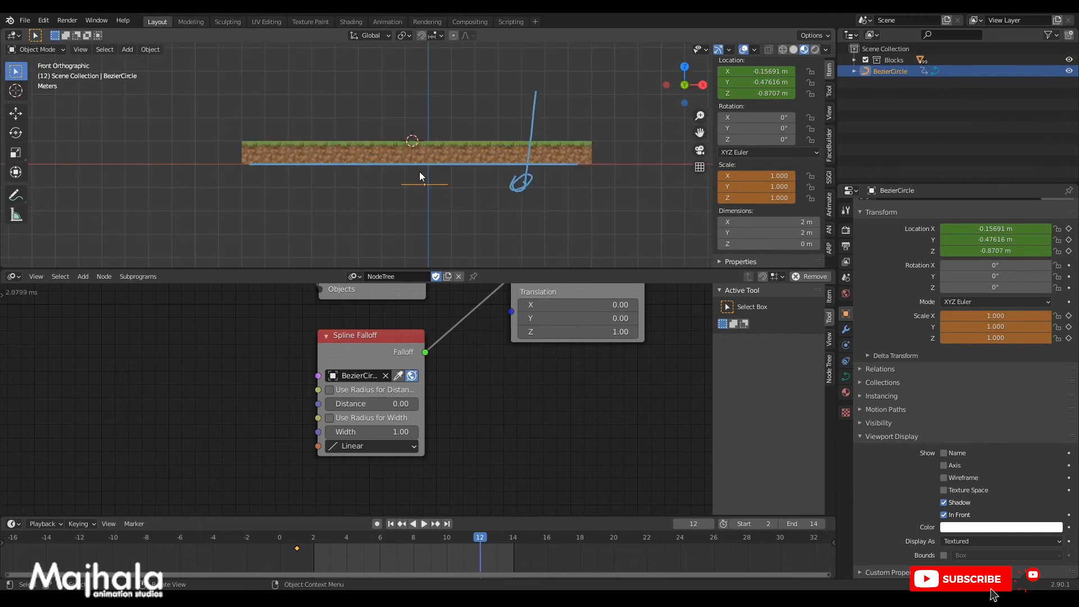
key("g")
key("z")
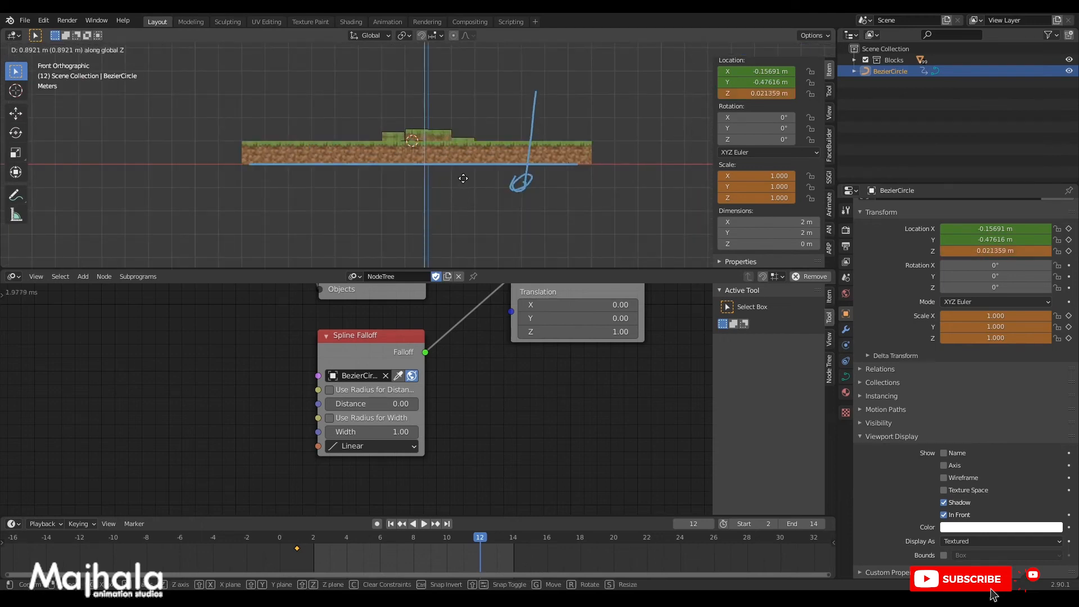
left_click(478, 208)
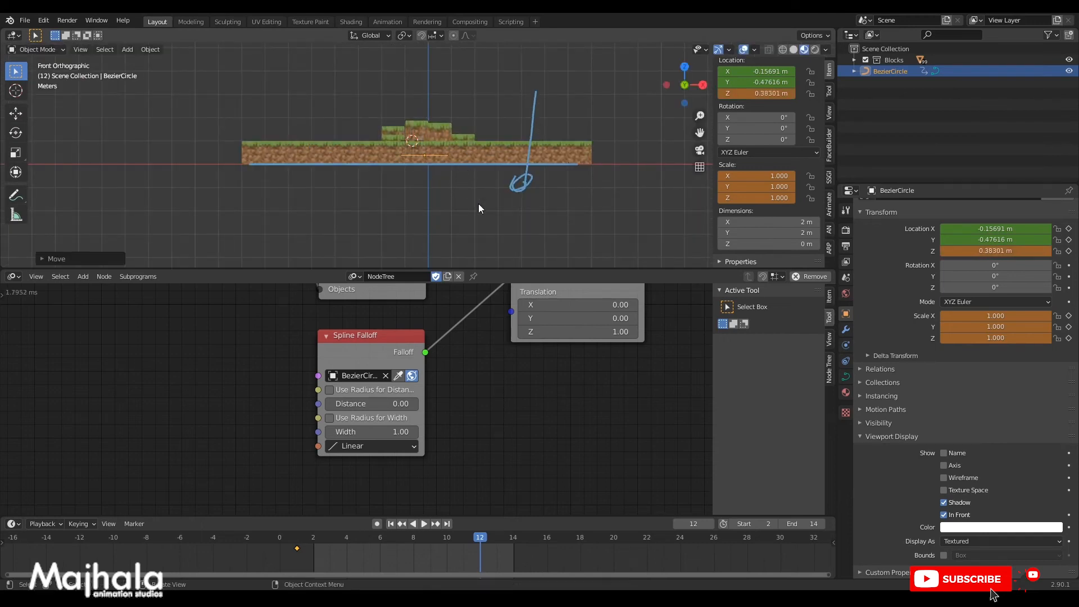
key("g")
key("z")
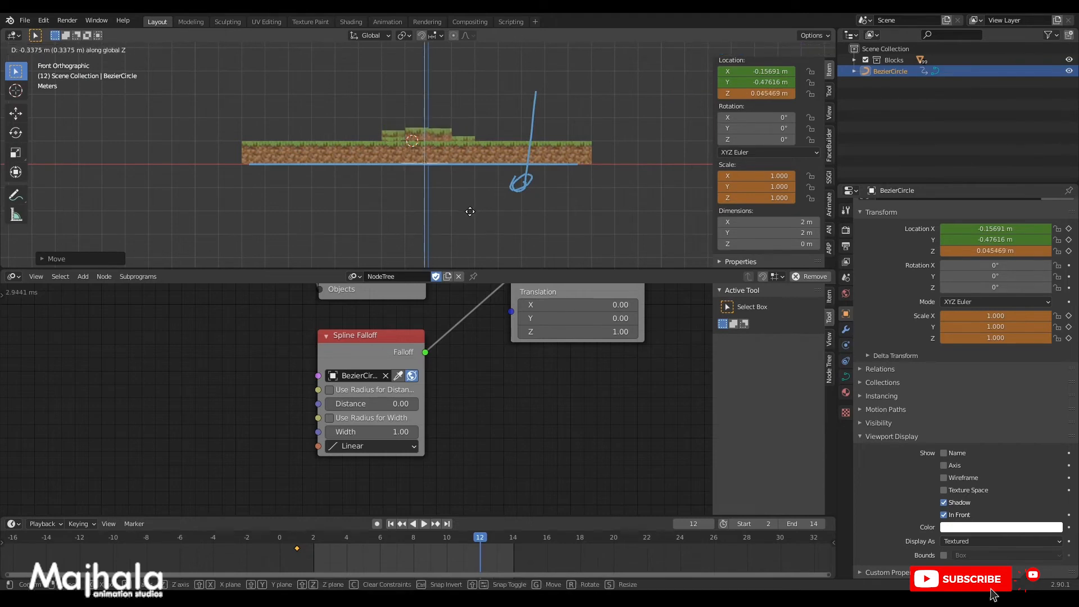
left_click(478, 212)
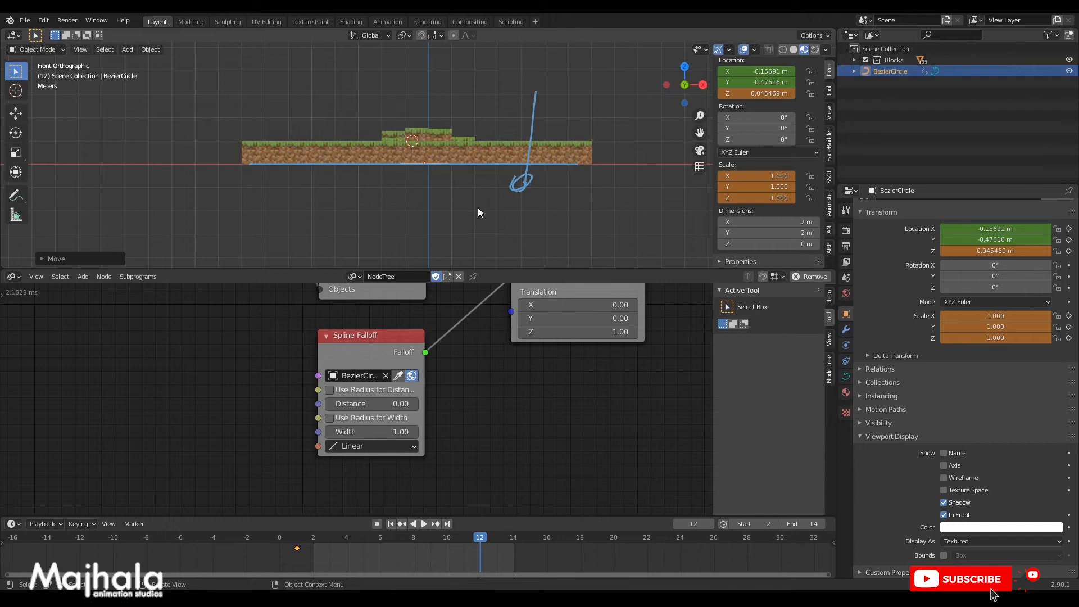
Scale the Bezier circle up to about 6.15 so its ring nears the edges of the block field.
key("KP_7")
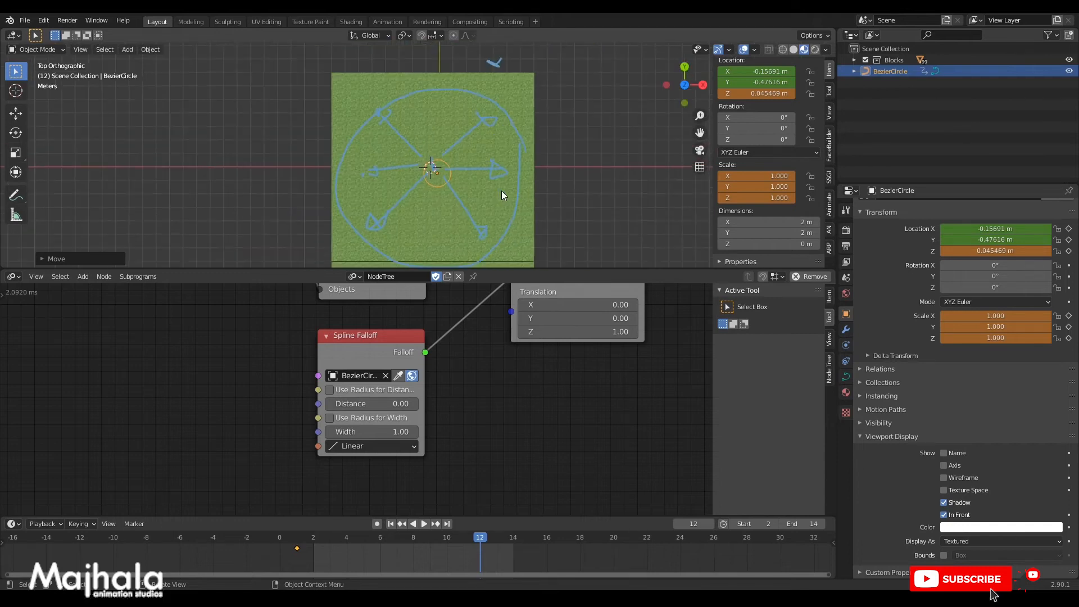
middle_click_drag(477, 190, 447, 184, "shift")
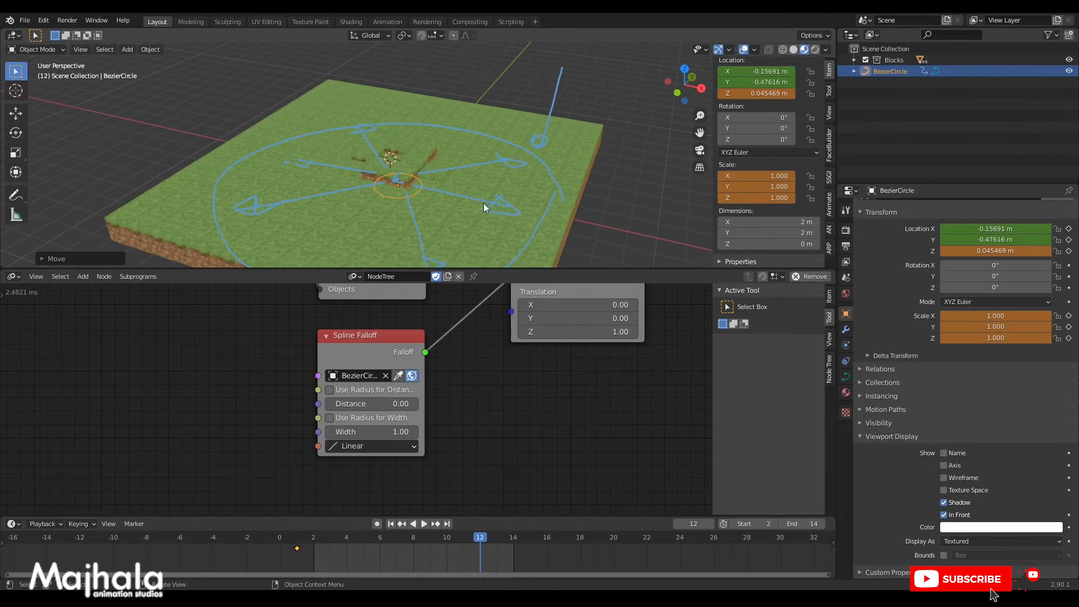
key("s")
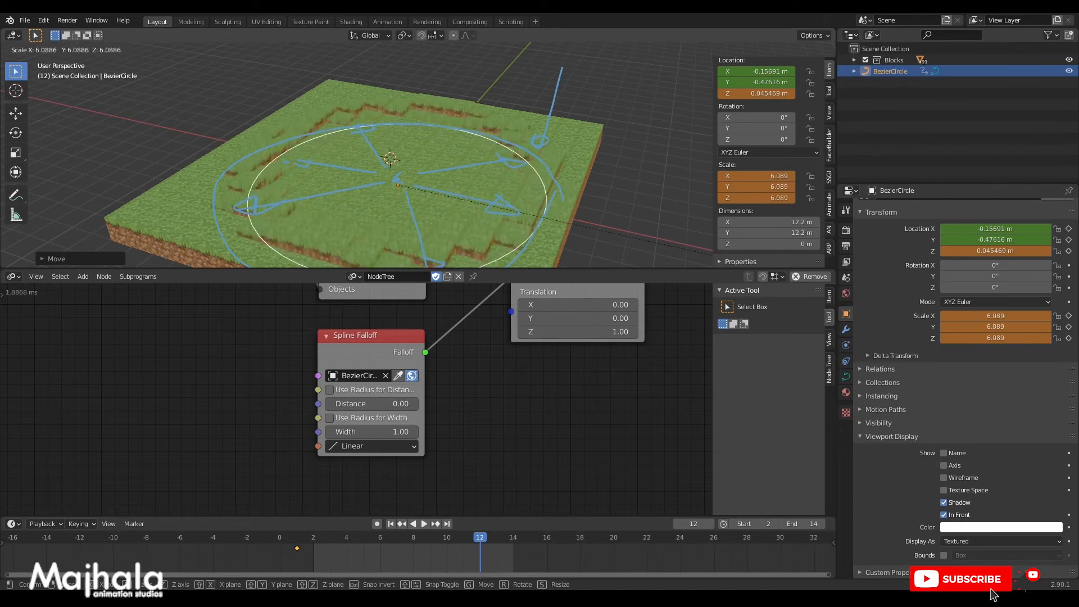
left_click(561, 167)
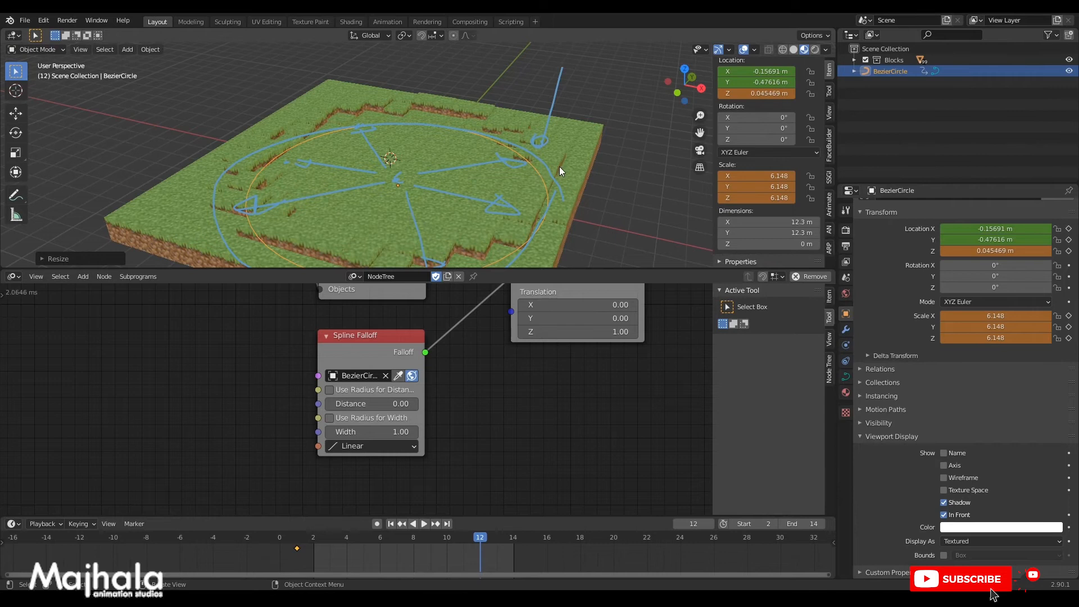
scroll(561, 166, "down", 3)
middle_click_drag(501, 167, 579, 218)
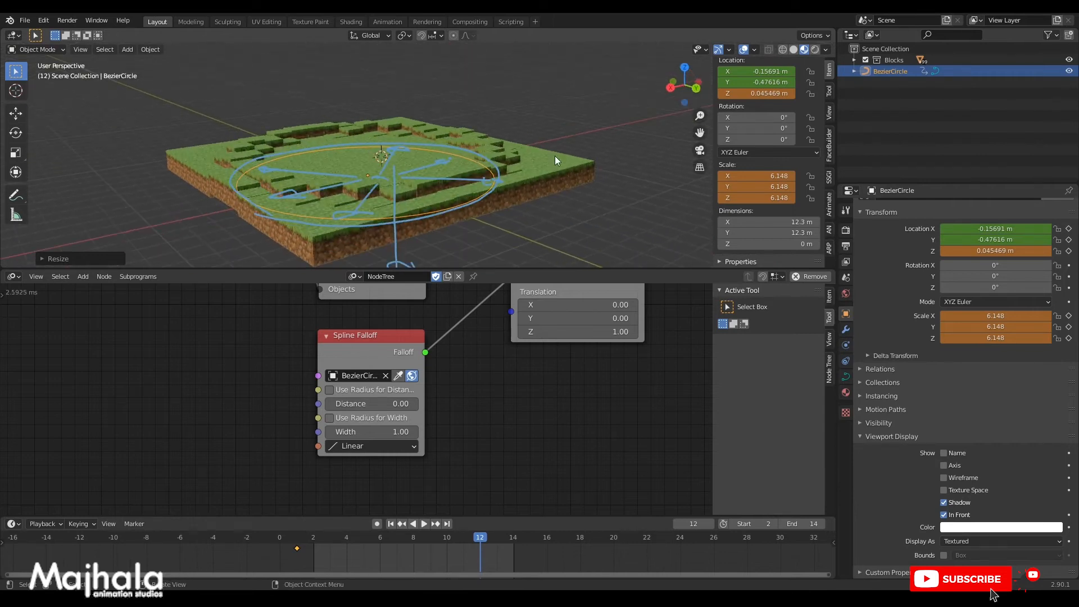
Remove the blue annotation drawings from the 3D viewport and hide the viewport sidebar.
left_click(829, 112)
scroll(819, 169, "down", 4)
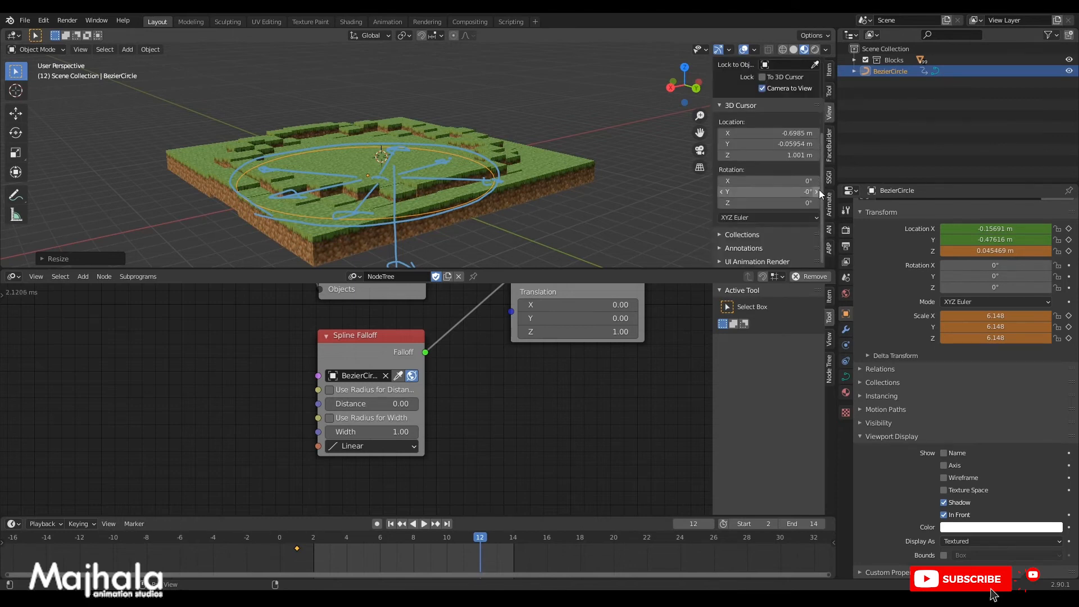
left_click(719, 234)
left_click(723, 233)
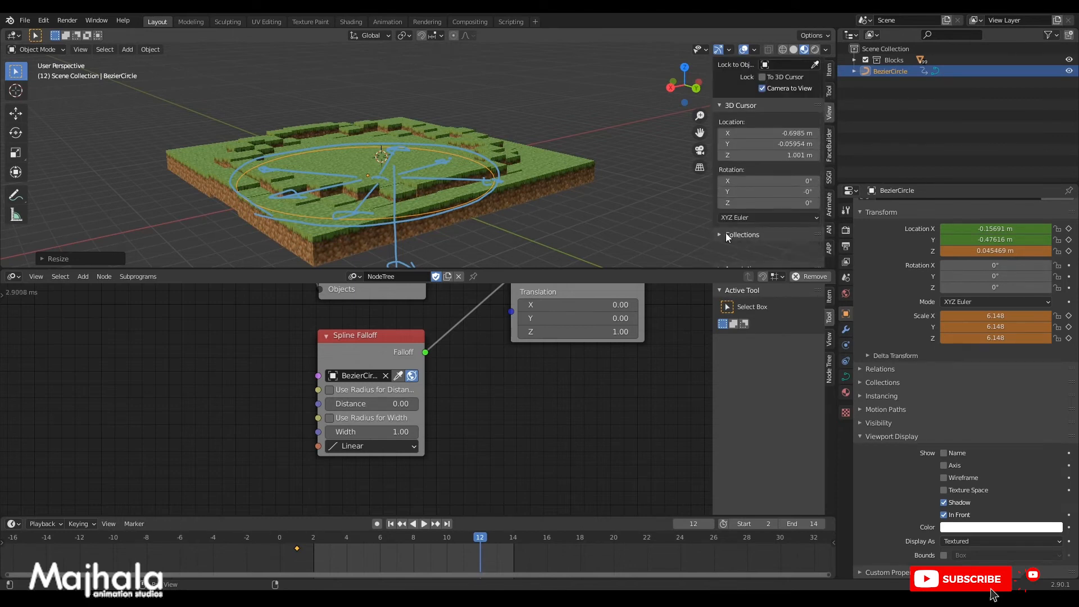
left_click(723, 248)
scroll(797, 234, "down", 3)
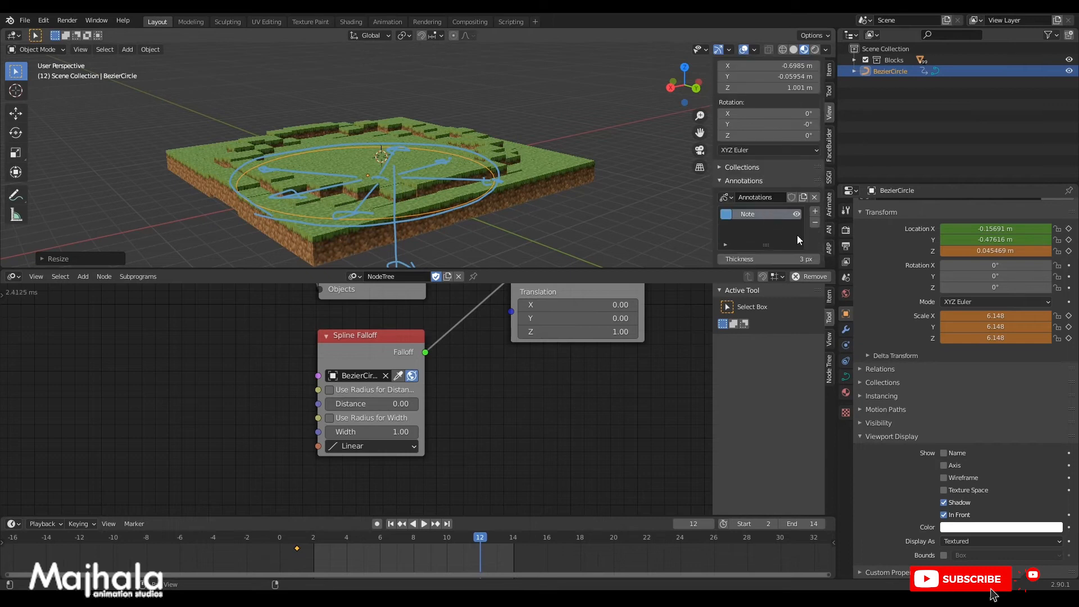
left_click(814, 197)
key("n")
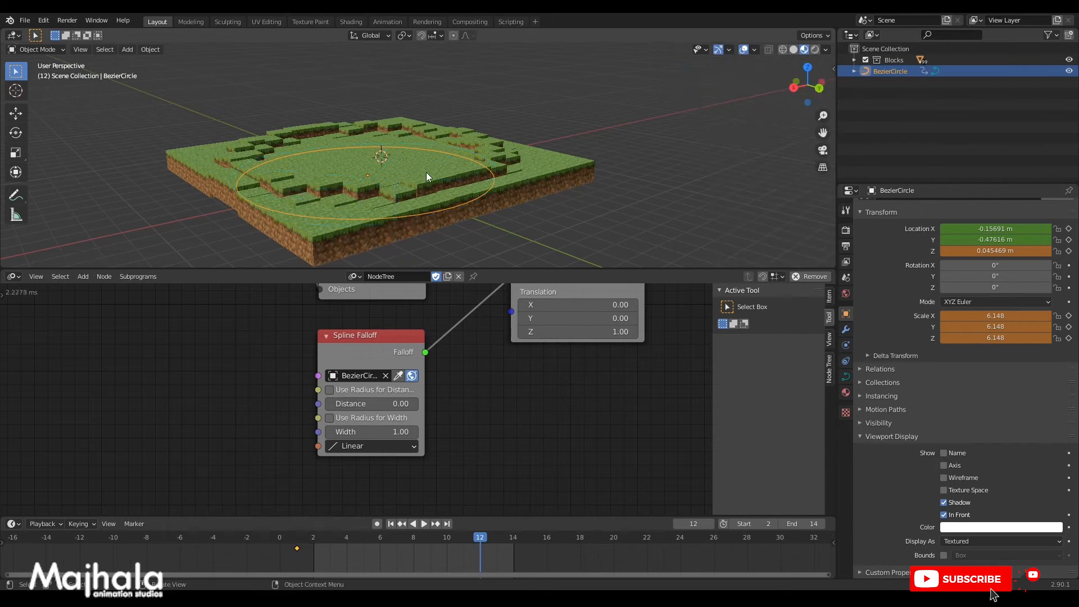
Keyframe the Bezier circle's location and scale at frame 12.
middle_click_drag(433, 159, 456, 145, "shift")
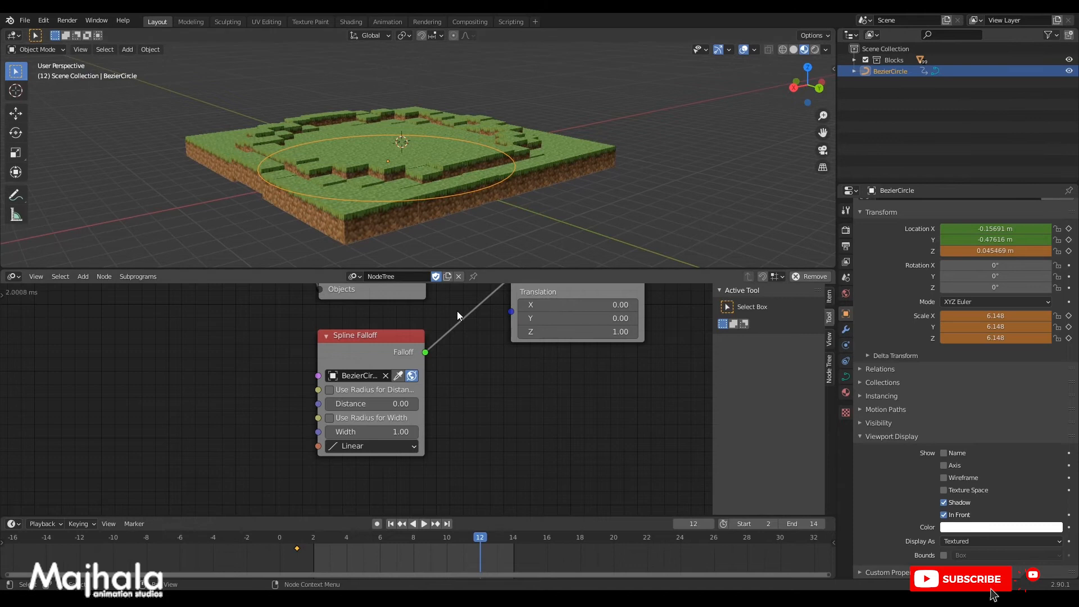
middle_click_drag(488, 192, 476, 191)
key("i")
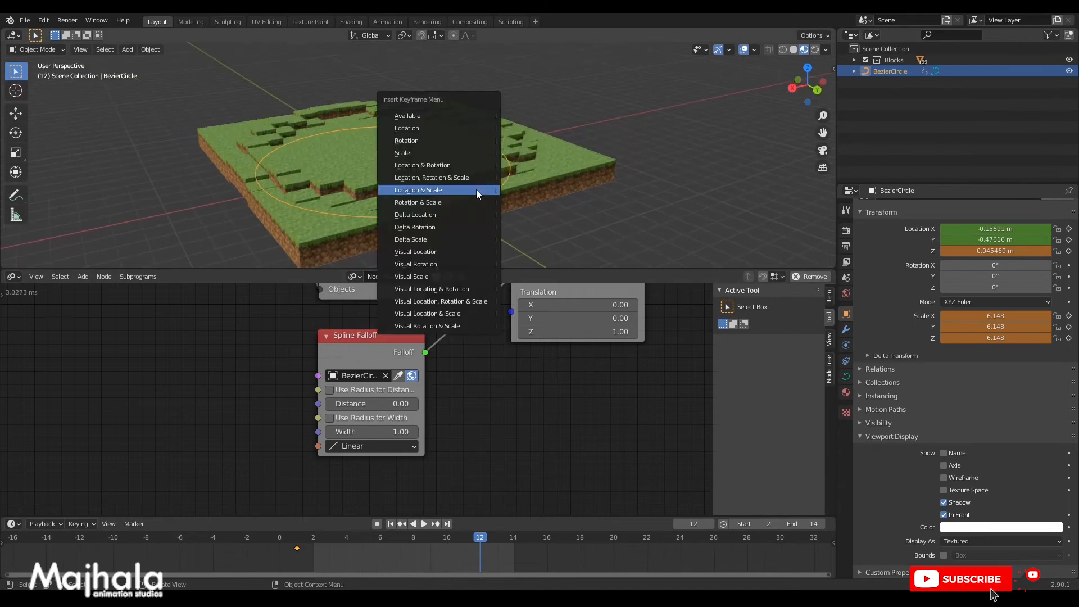
left_click(477, 190)
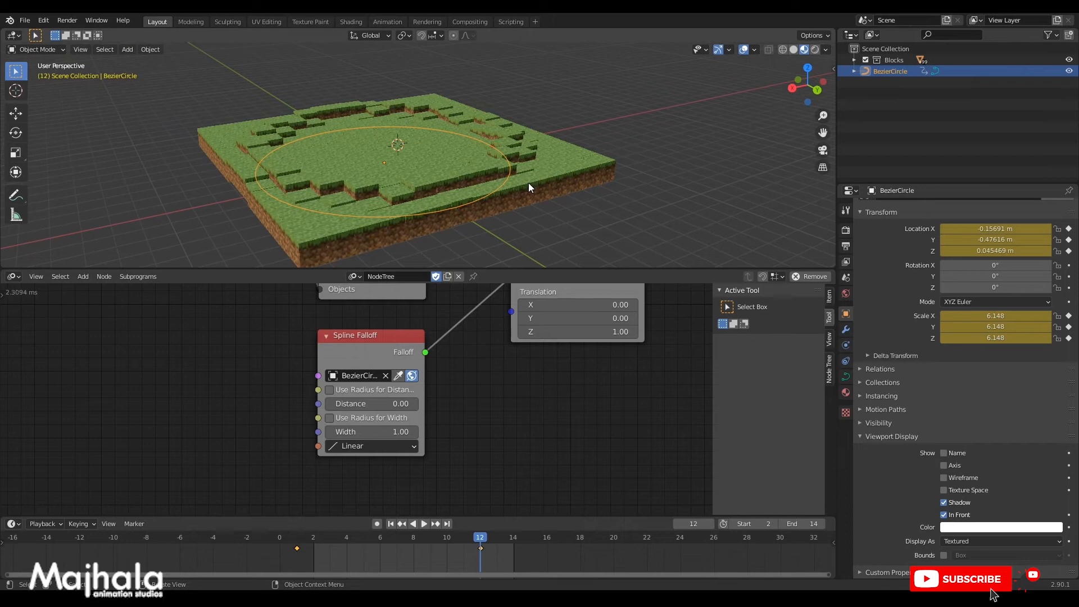
Play back and scrub the animation around frame 12 to check the ripple.
key("space")
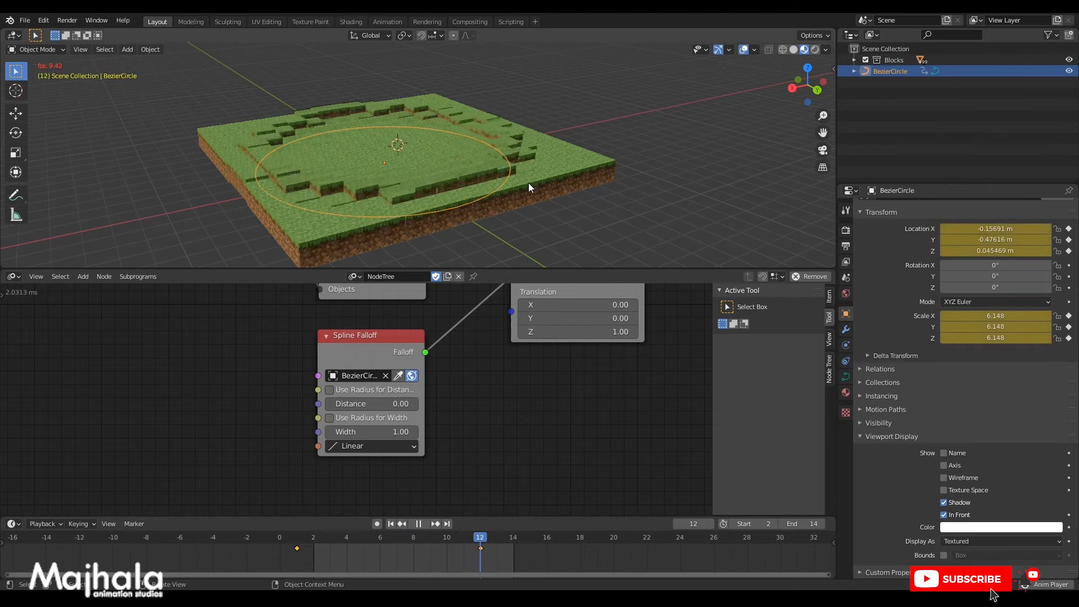
key("space")
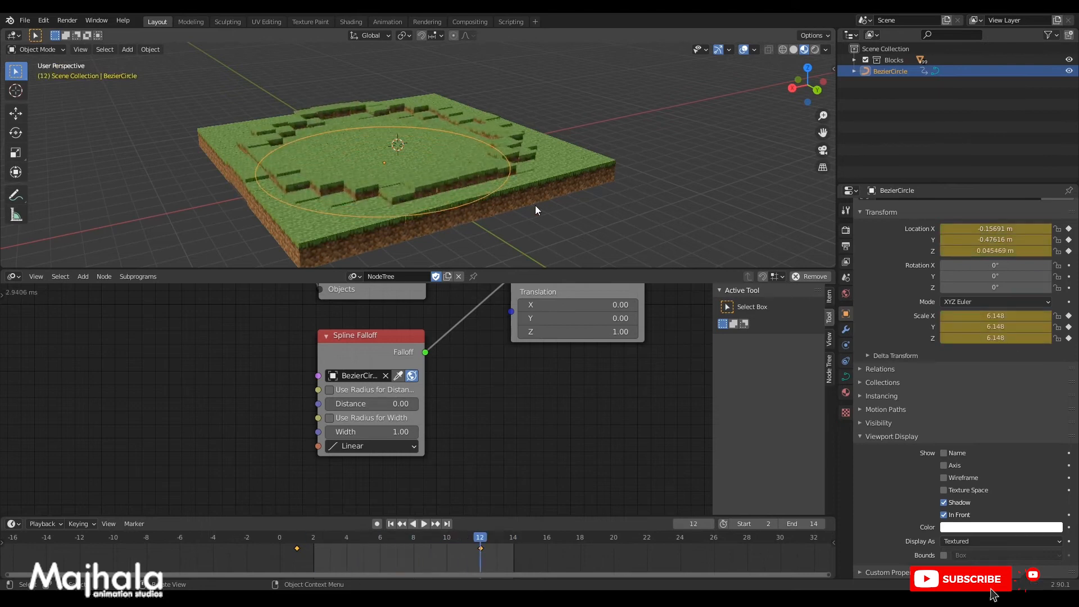
key("space")
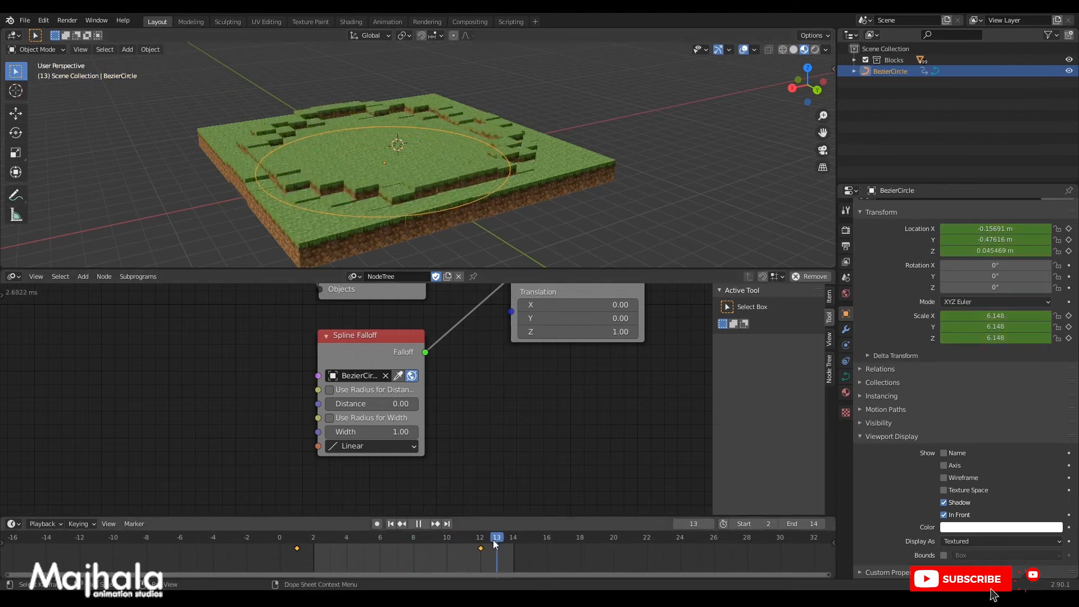
left_click_drag(489, 543, 474, 543)
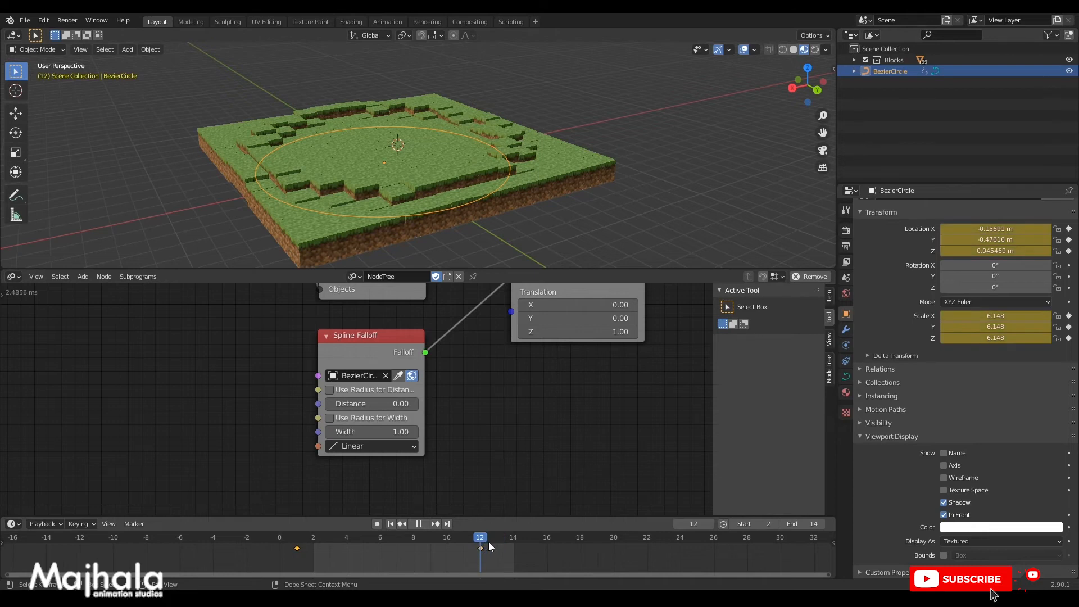
At frame 14, lower the Bezier circle along Z by about 0.93 m and keyframe its location.
left_click_drag(488, 546, 513, 543)
key("space")
middle_click_drag(450, 184, 425, 194)
key("g")
key("z")
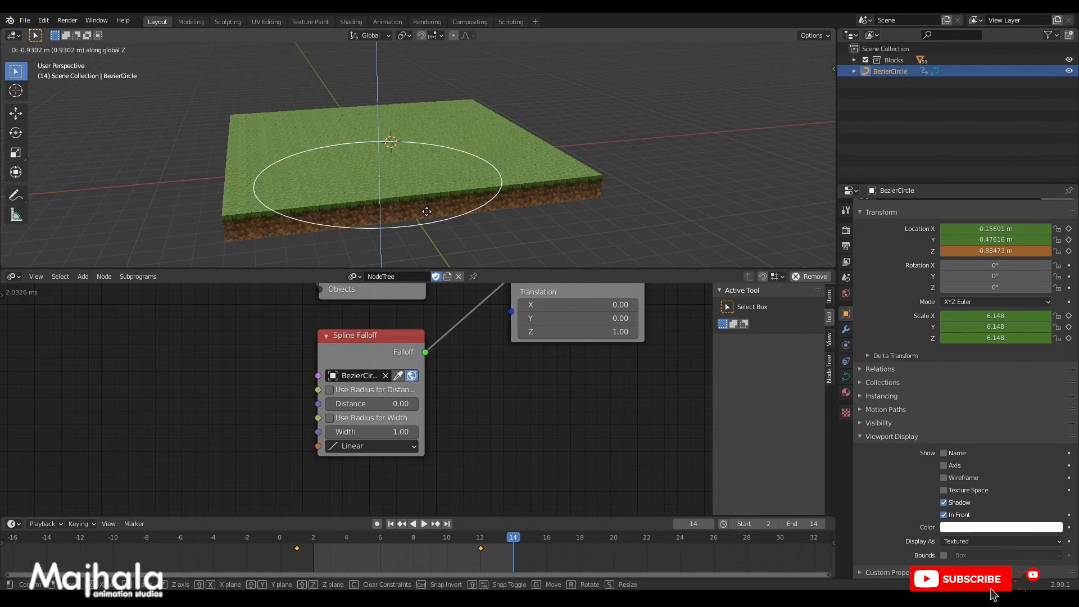
left_click(426, 212)
key("i")
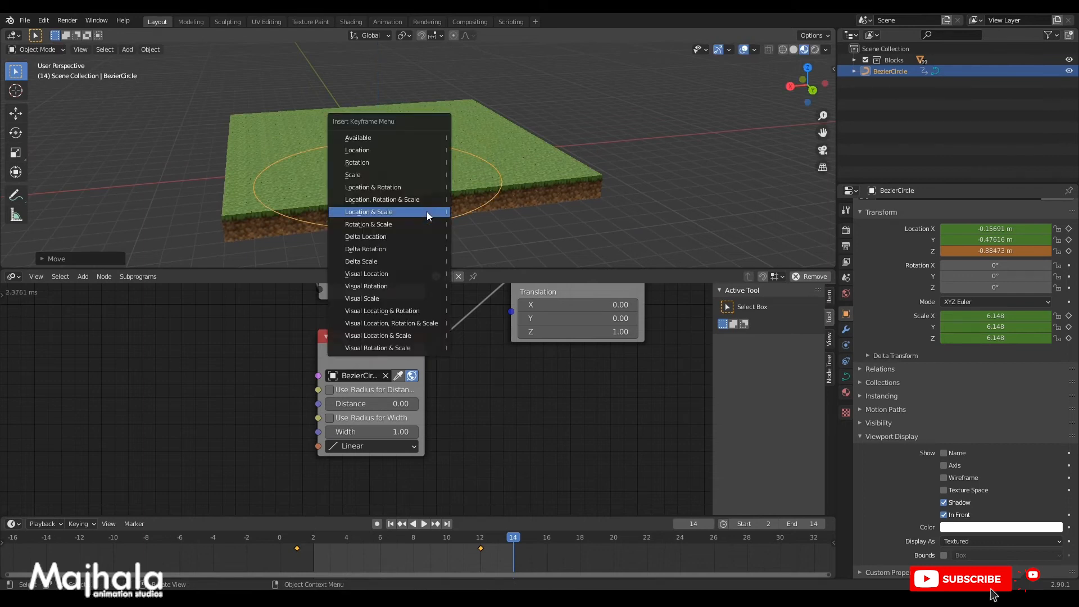
left_click(373, 148)
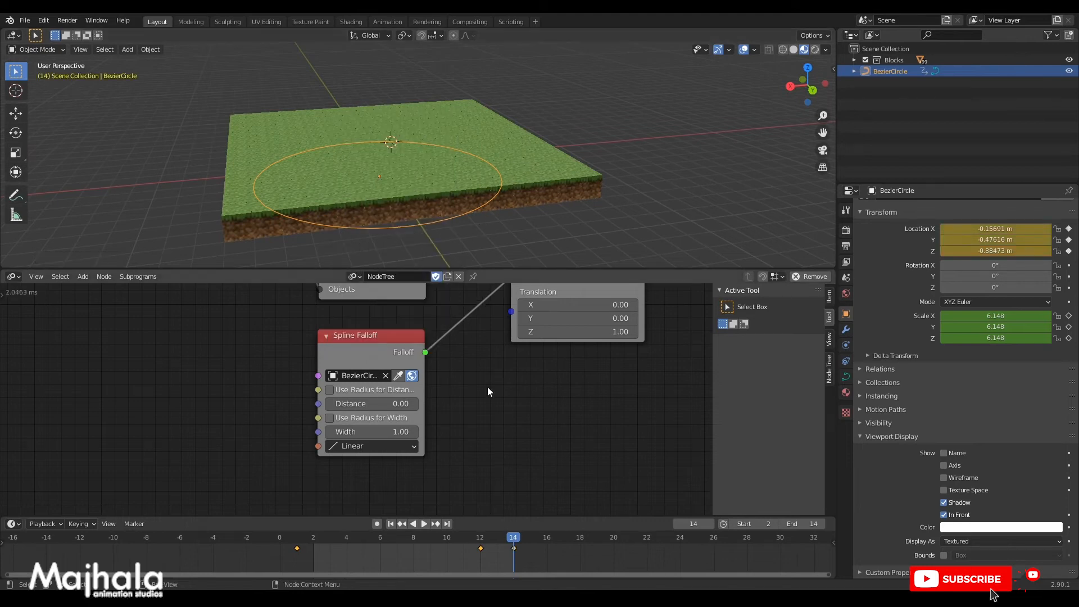
Play the animation back from the early frames and examine the ripple from different angles.
left_click_drag(502, 536, 330, 536)
key("space")
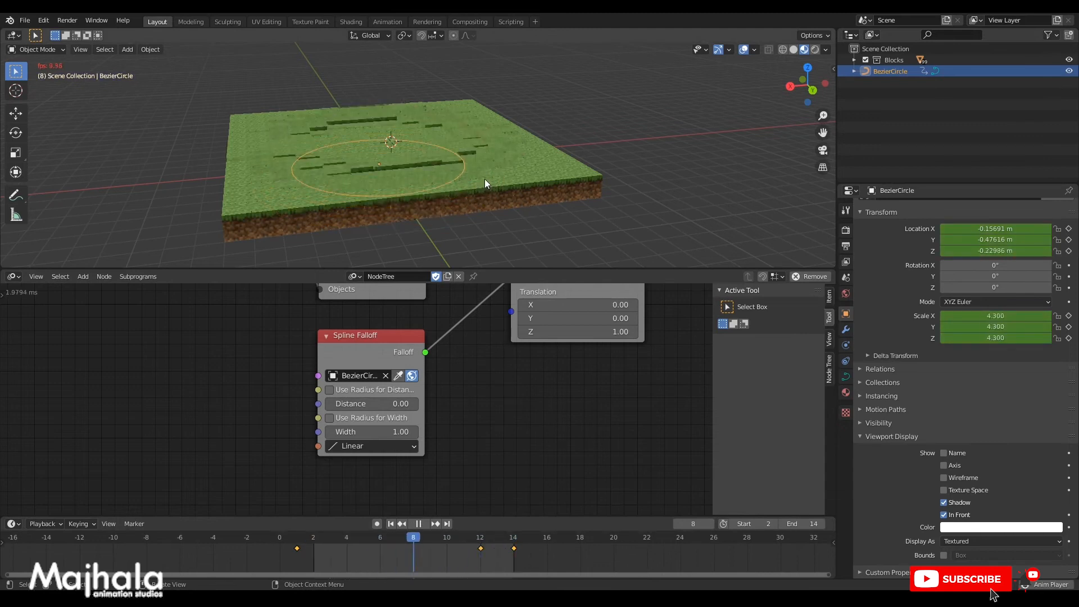
middle_click_drag(446, 149, 423, 170)
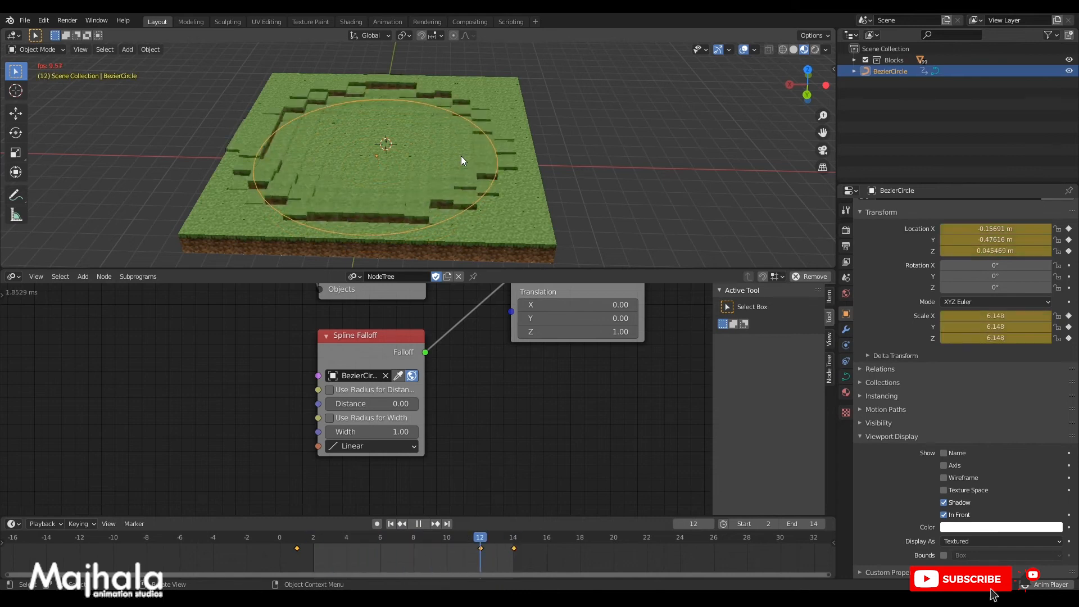
key("space")
mouse_move(457, 169)
middle_mouse_down()
mouse_move(455, 154)
mouse_move(513, 160)
mouse_move(487, 191)
mouse_move(464, 181)
middle_mouse_up()
Try Bounce interpolation on the Spline Falloff node and play back the animation.
middle_click_drag(477, 410, 456, 420)
scroll(362, 402, "down", 3)
scroll(346, 369, "up", 2)
middle_click_drag(217, 360, 228, 343)
scroll(211, 388, "up", 1)
middle_click_drag(203, 380, 187, 349)
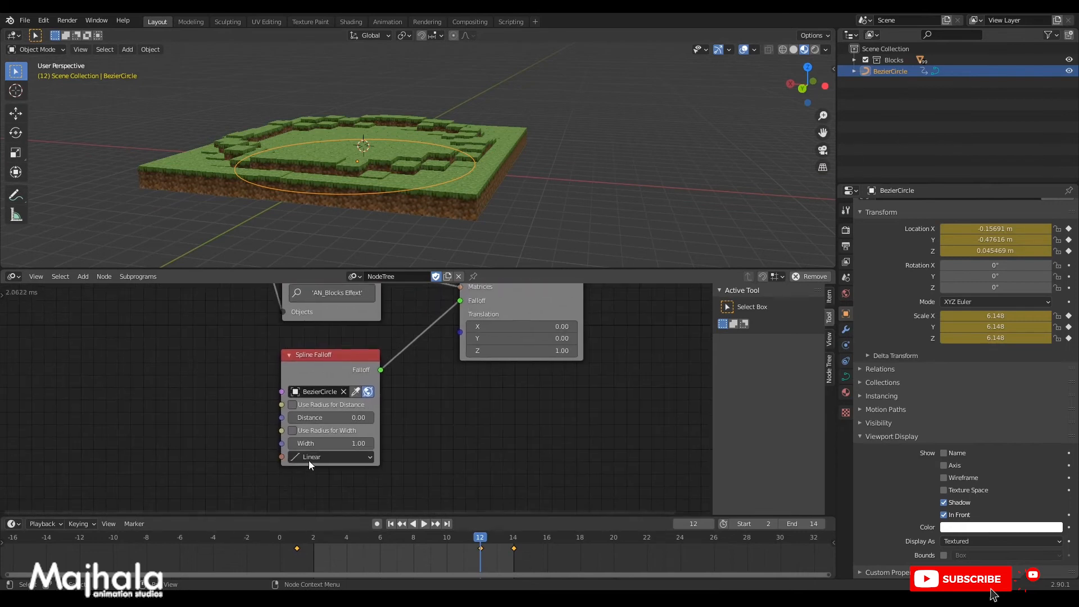
middle_click_drag(379, 189, 409, 185)
left_click(344, 457)
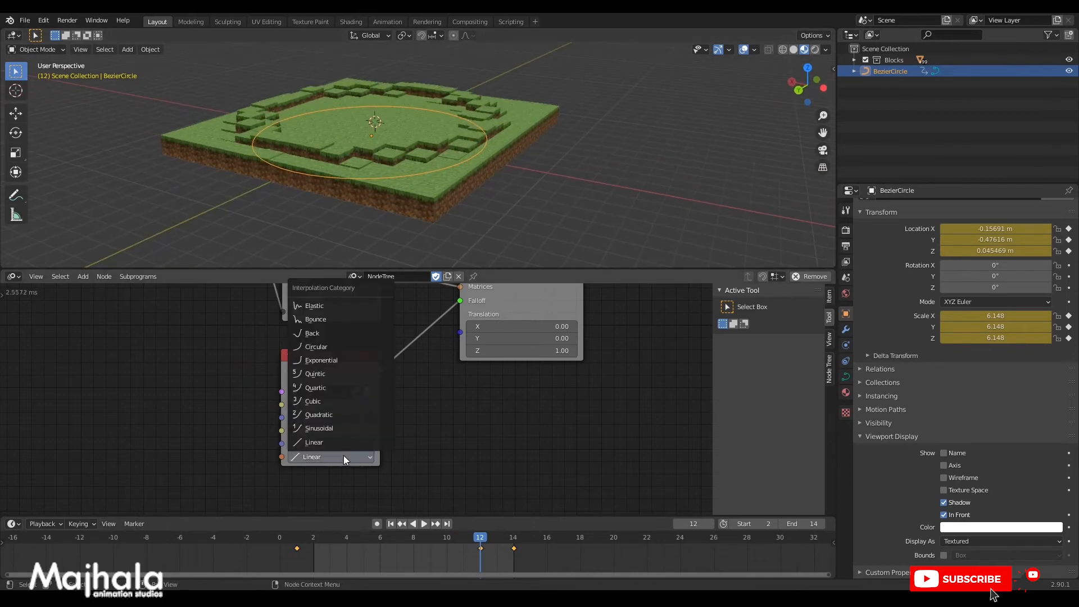
left_click(327, 319)
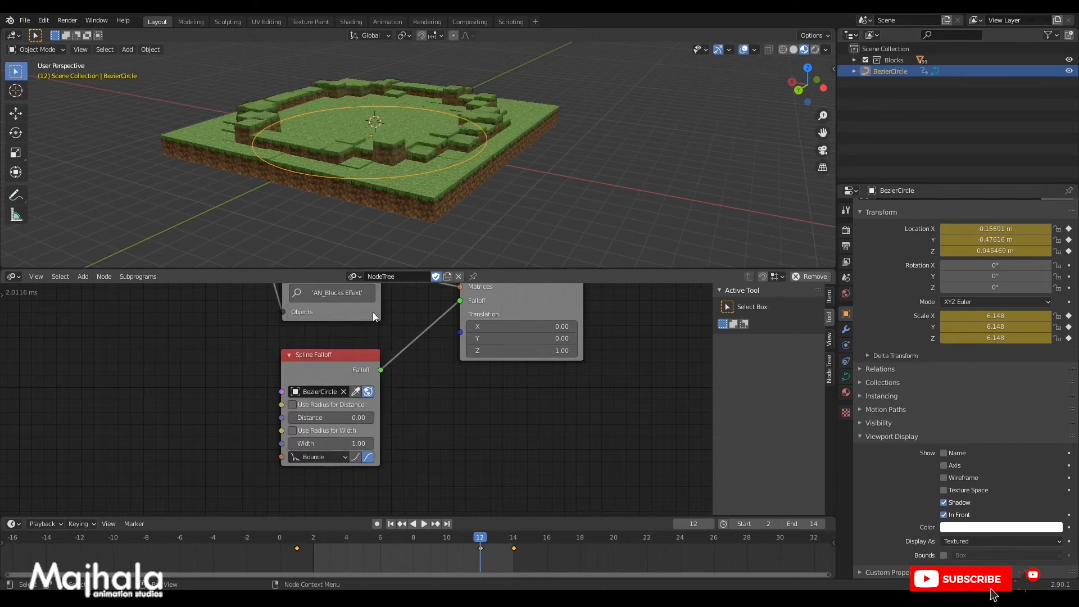
key("space")
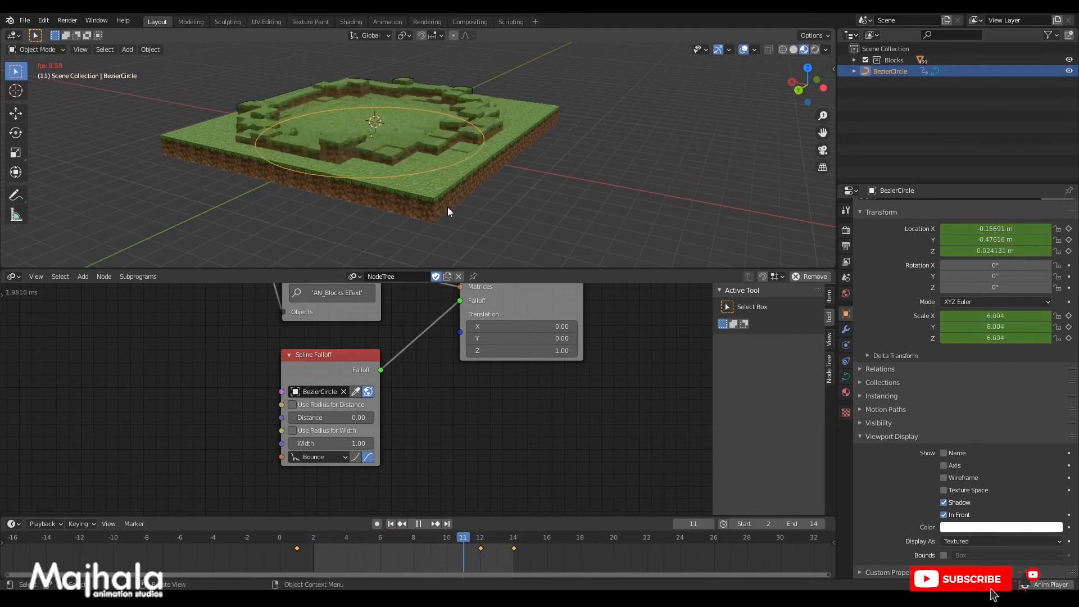
key("space")
Return the Spline Falloff interpolation from Bounce to Linear and replay the ripple.
left_click(342, 456)
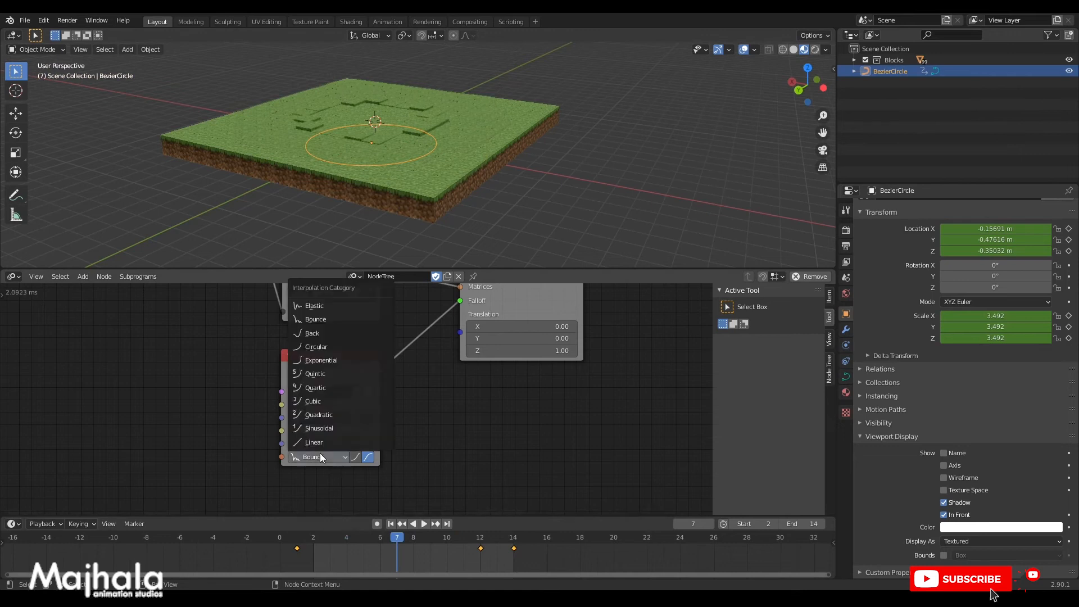
left_click(323, 442)
key("space")
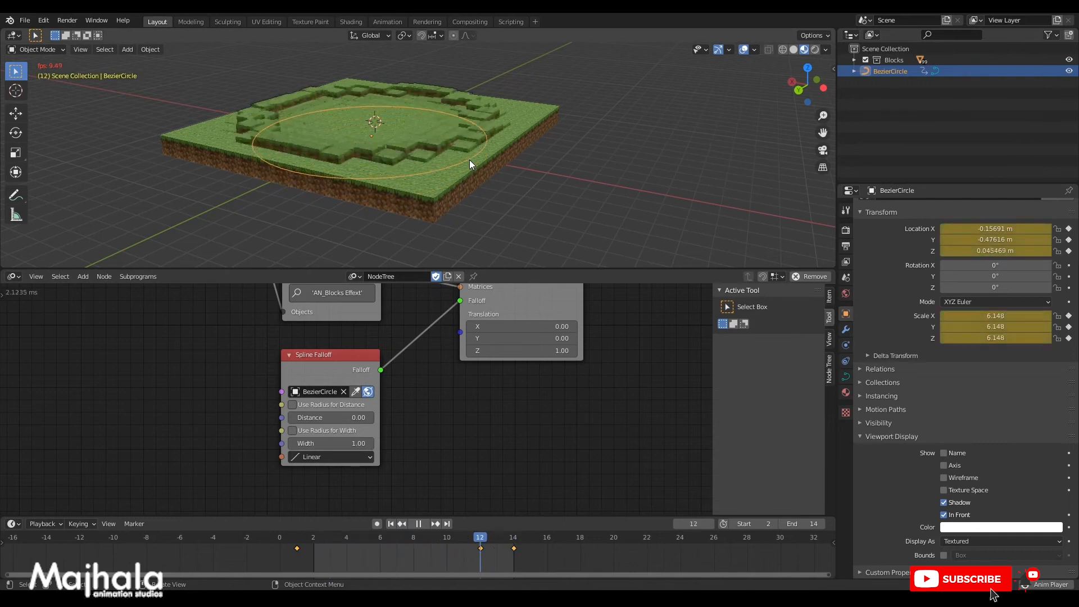
key("space")
Try Sinusoidal interpolation on the Spline Falloff node and play the ripple to compare it.
left_click(326, 456)
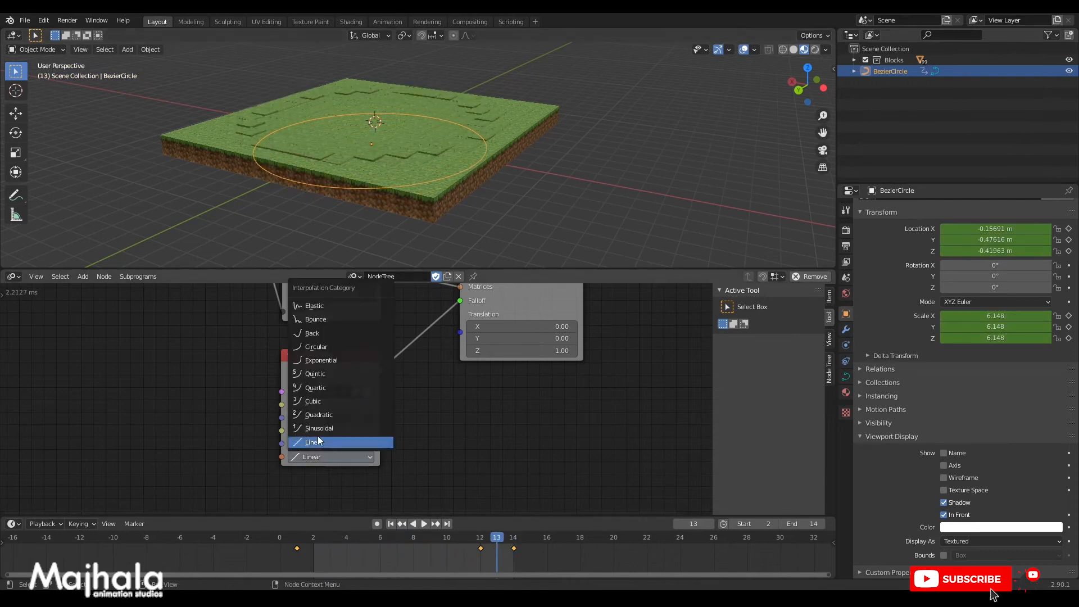
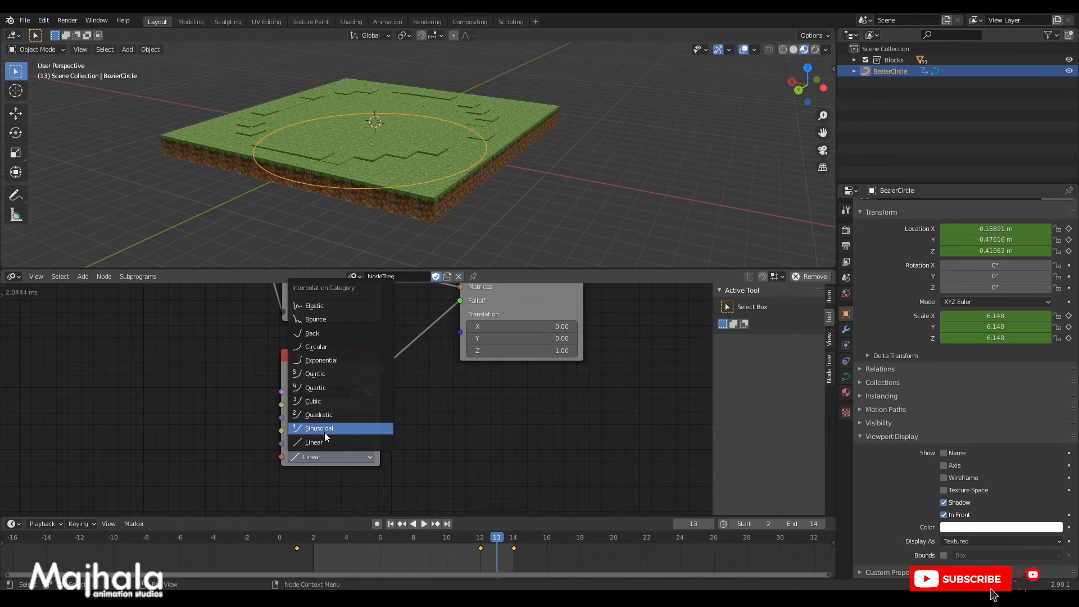
left_click(325, 432)
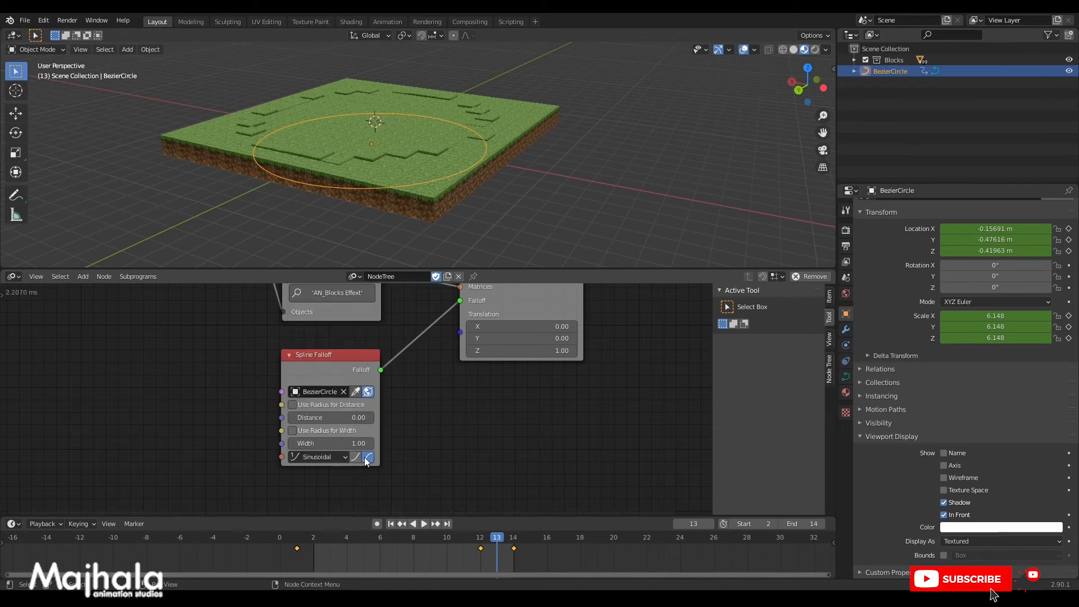
left_click_drag(497, 538, 306, 542)
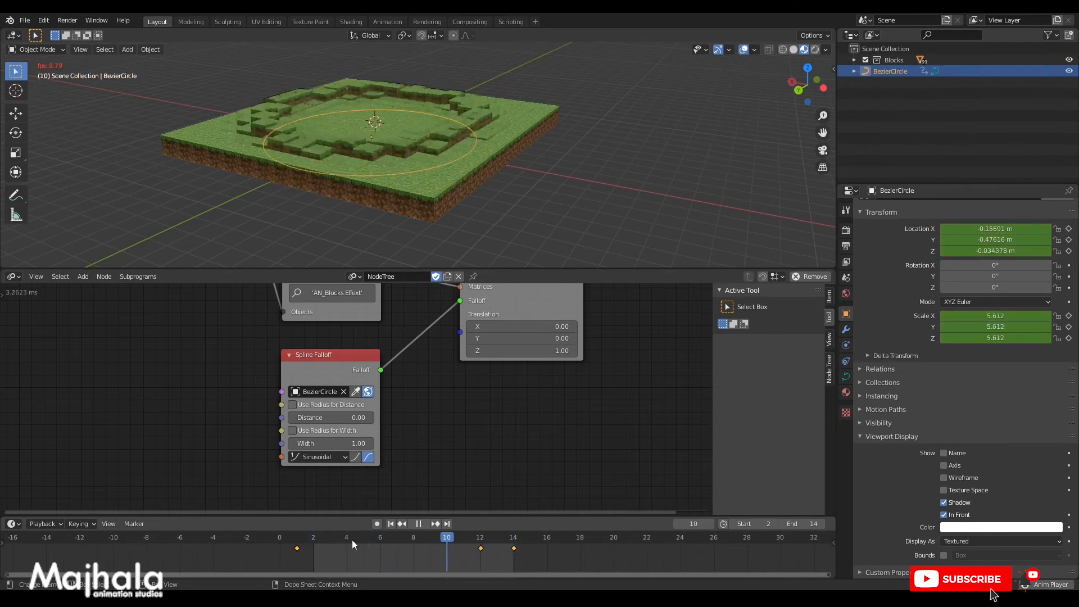
key("space")
Switch the Spline Falloff from Sinusoidal back to Linear, then play and scrub through the animation.
left_click(337, 457)
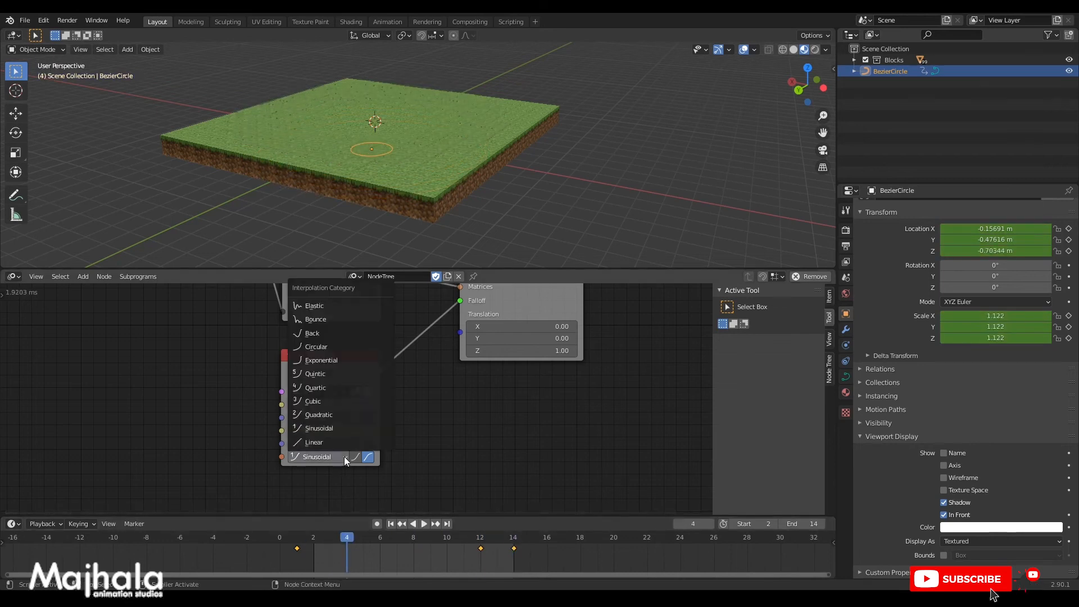
left_click(328, 437)
key("space")
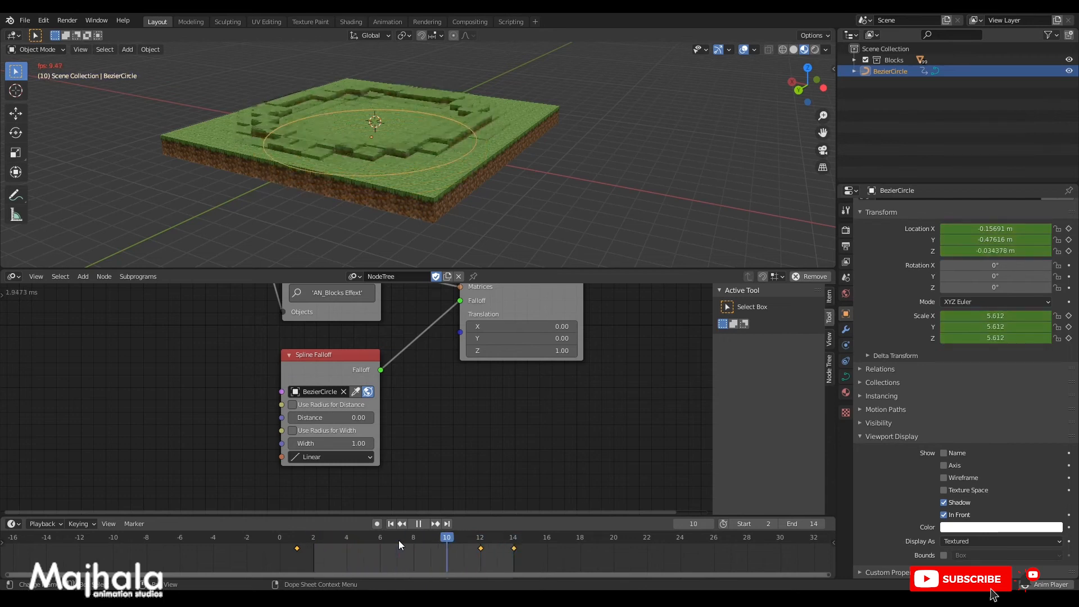
key("space")
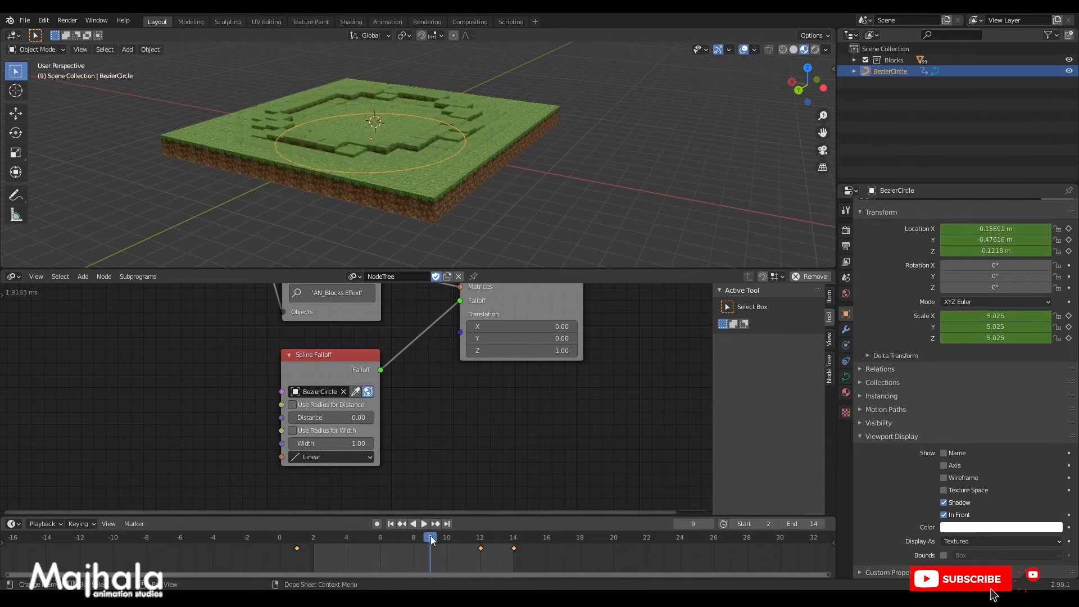
key("space")
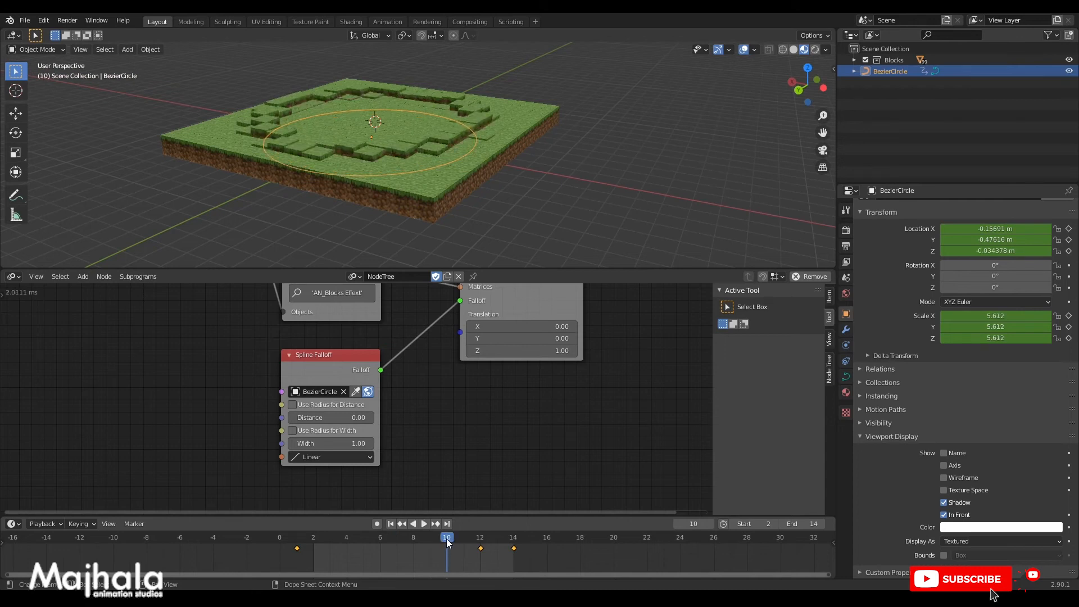
left_click_drag(443, 541, 378, 541)
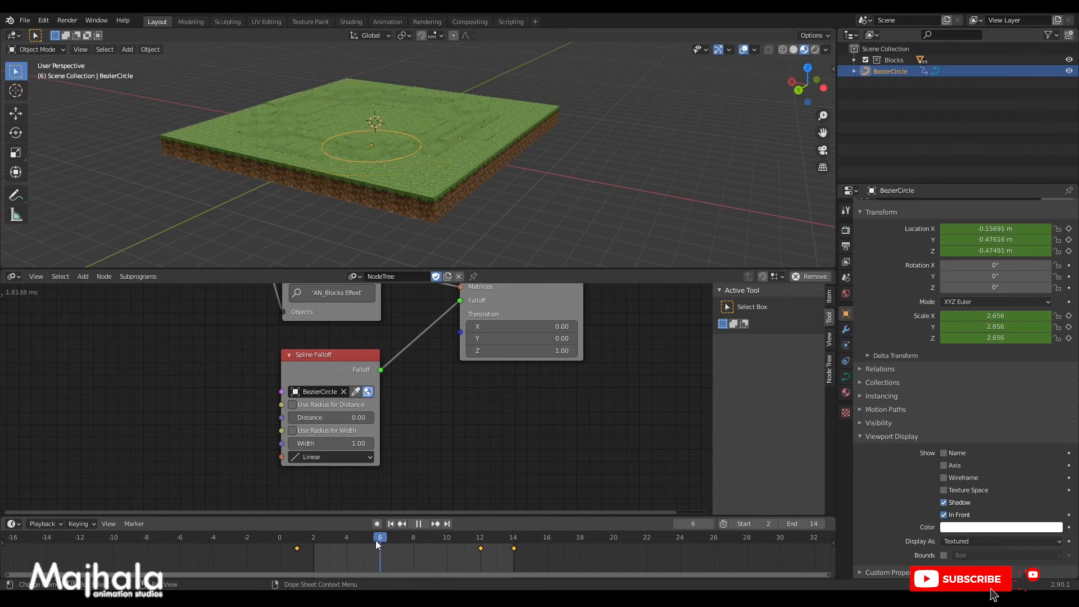
left_click(328, 457)
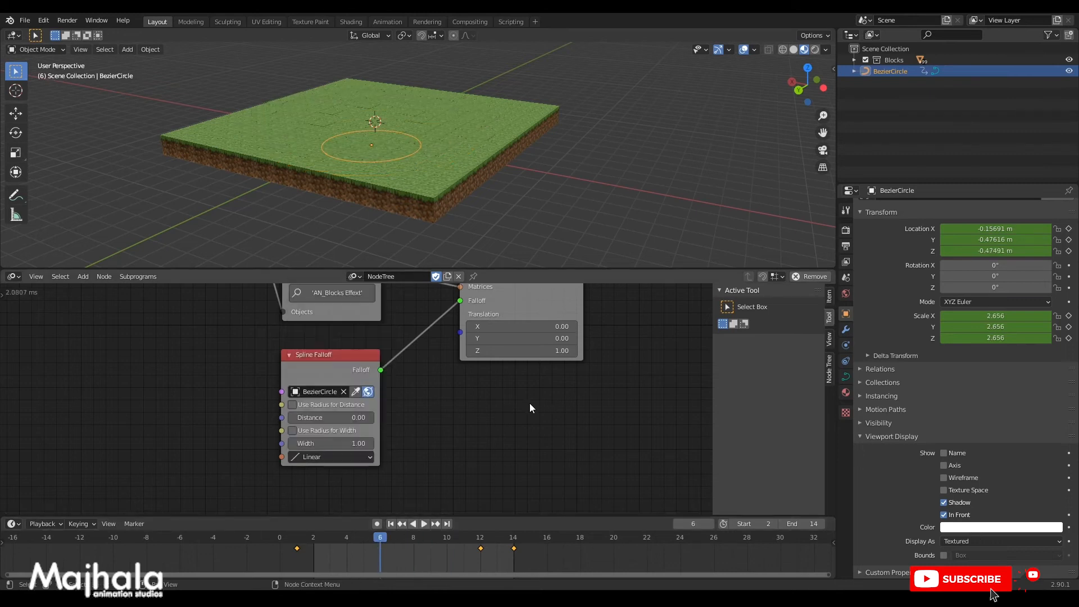
Add a Curve Interpolation node from the interpolation category below the Offset Matrix node.
scroll(393, 393, "down", 2)
mouse_move(362, 379)
middle_mouse_down()
mouse_move(411, 390)
mouse_move(365, 387)
middle_mouse_up()
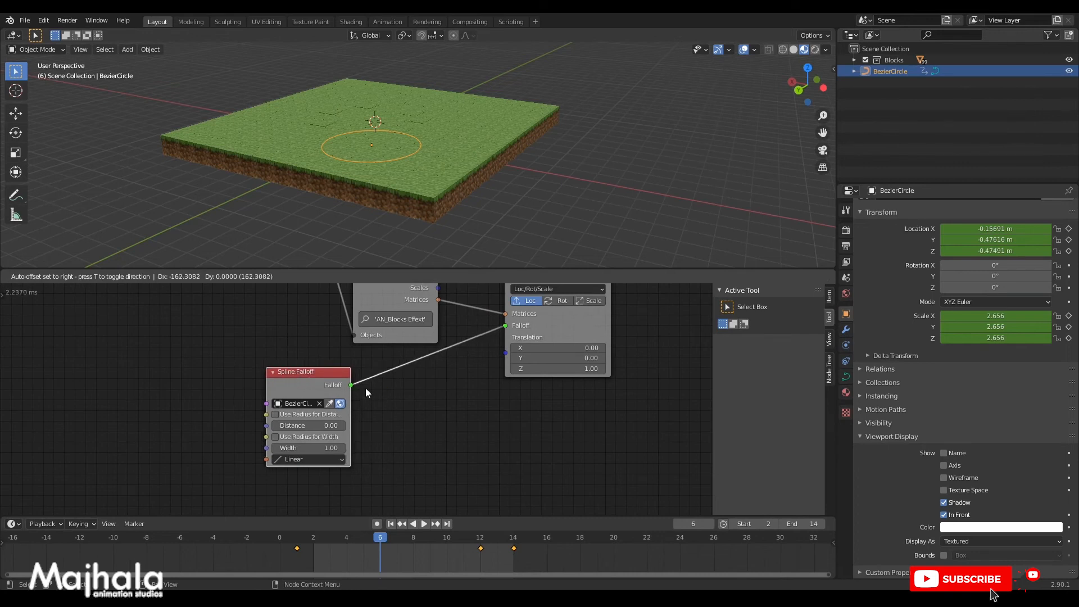
scroll(433, 397, "up", 1)
key("shift+a")
mouse_move(434, 399)
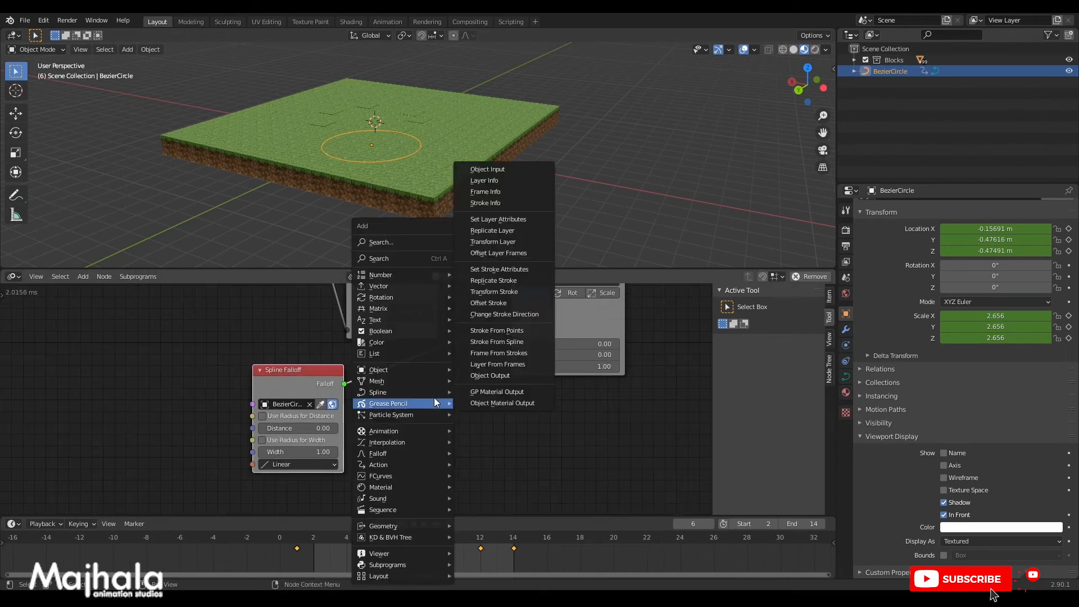
key("shift+a")
mouse_move(413, 430)
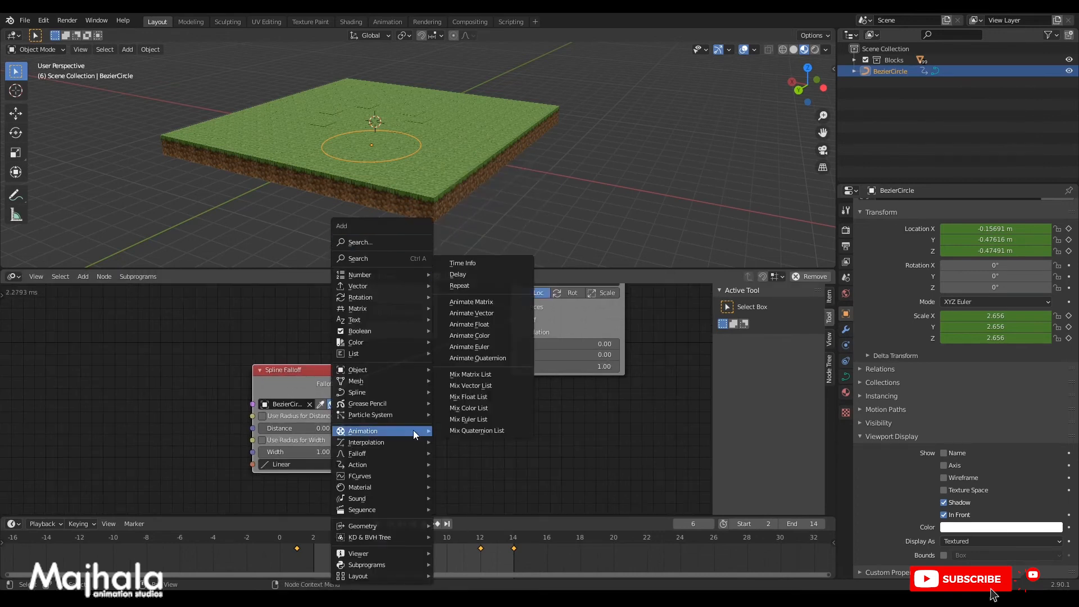
mouse_move(386, 443)
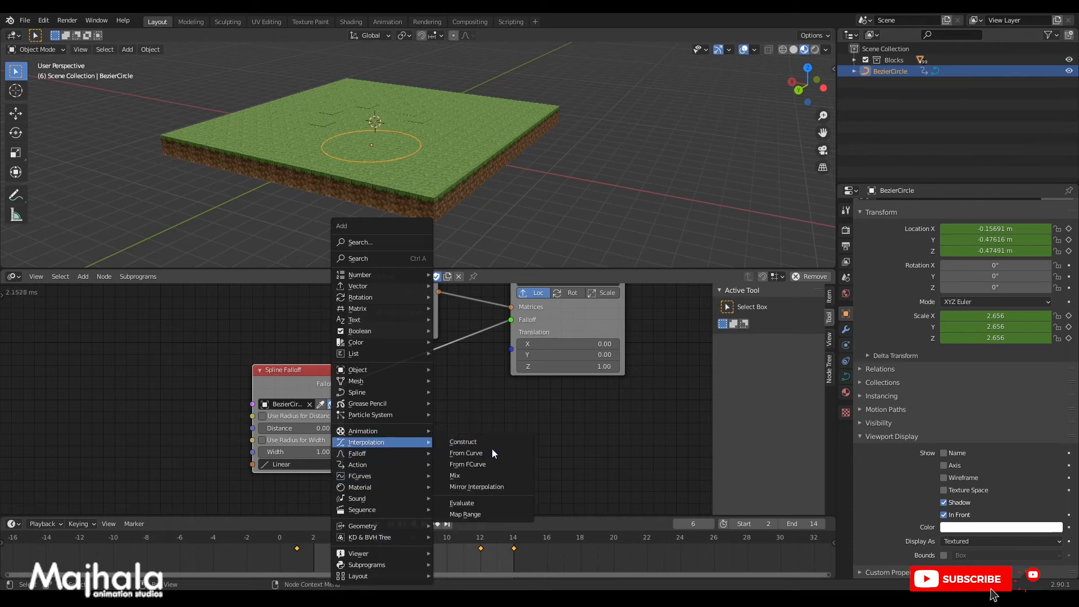
left_click(491, 453)
left_click(387, 398)
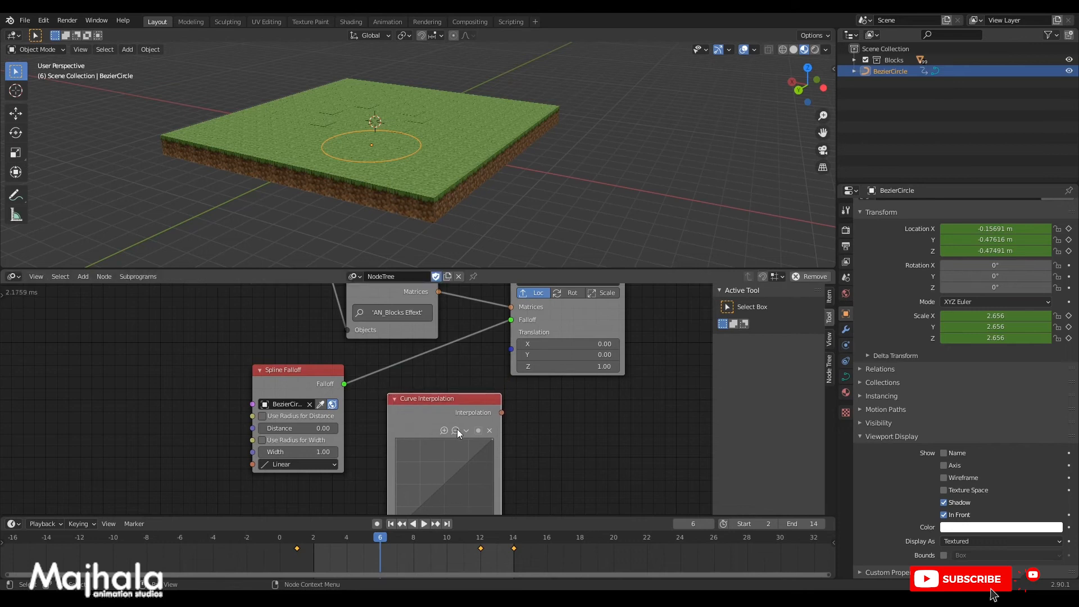
Add an Interpolate Falloff node and insert it on the link between Spline Falloff and Offset Matrix.
scroll(447, 427, "down", 6)
middle_click_drag(511, 429, 506, 392)
scroll(501, 403, "up", 3)
key("shift+a")
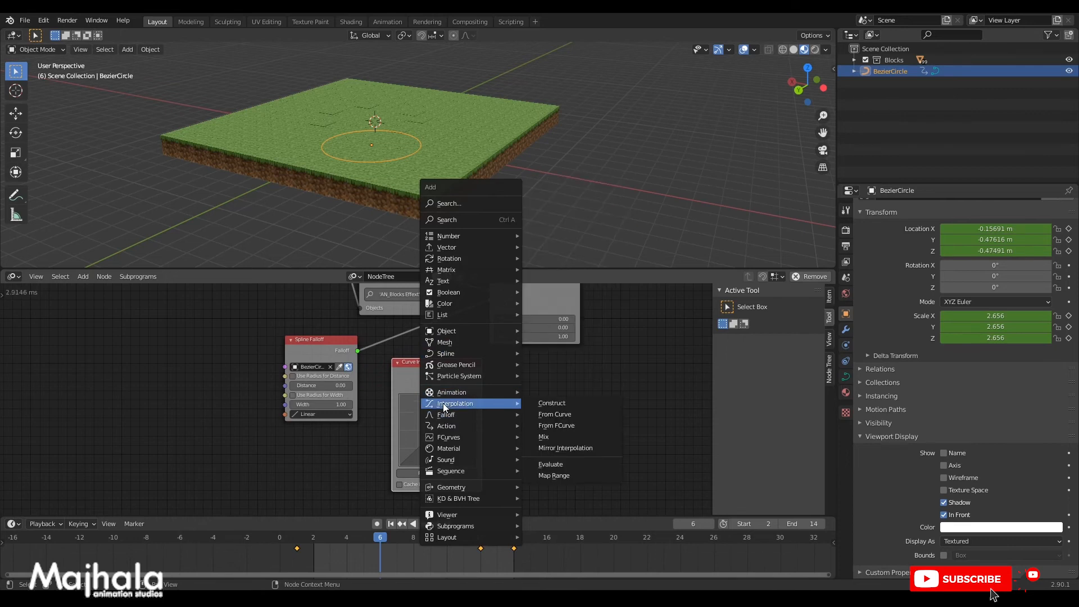
mouse_move(449, 334)
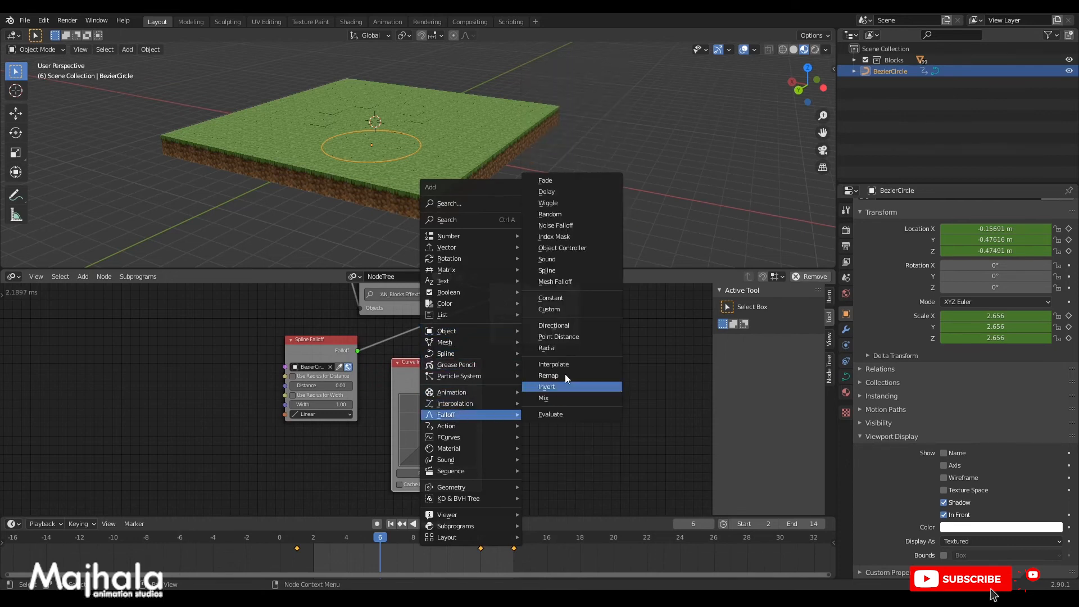
left_click(573, 364)
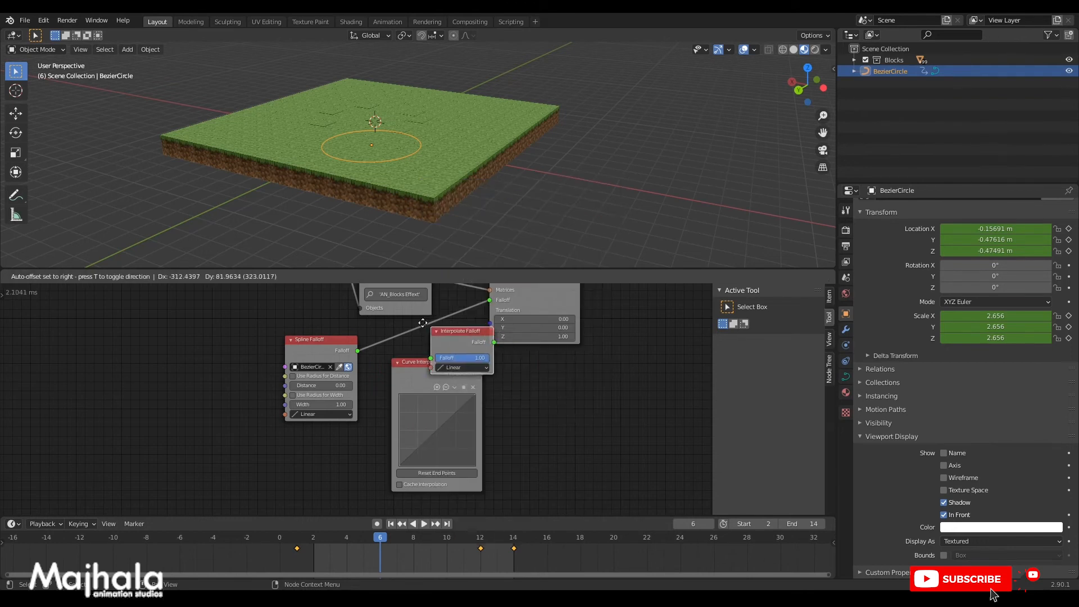
left_click(471, 378)
Space out the node tree by shifting the Curve Interpolation, Offset Matrix and matrix output nodes apart.
left_click_drag(412, 387, 388, 423)
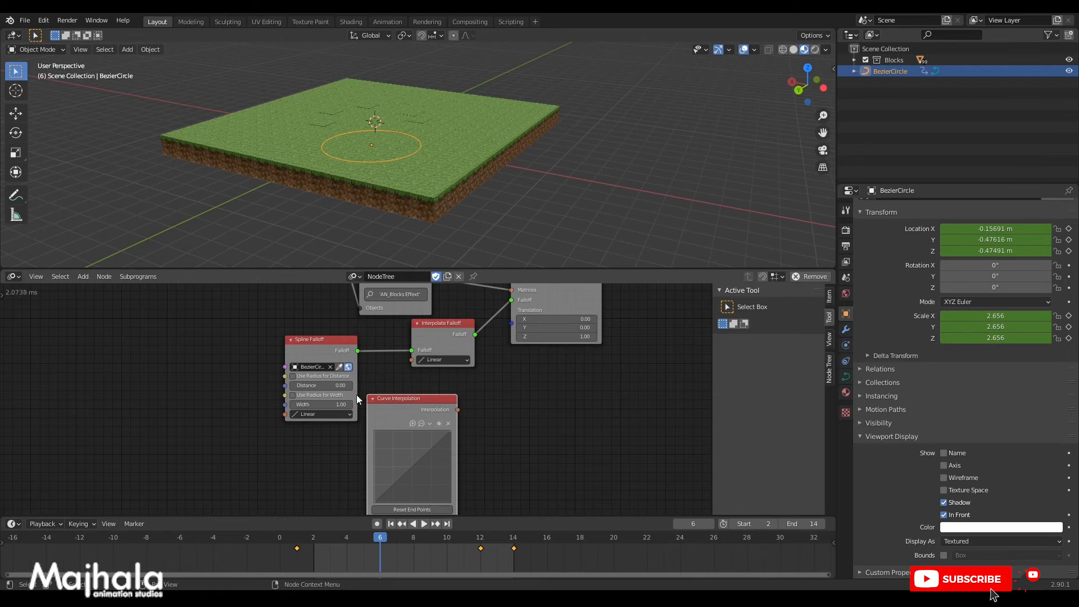
scroll(508, 404, "down", 3)
middle_click_drag(535, 359, 477, 396)
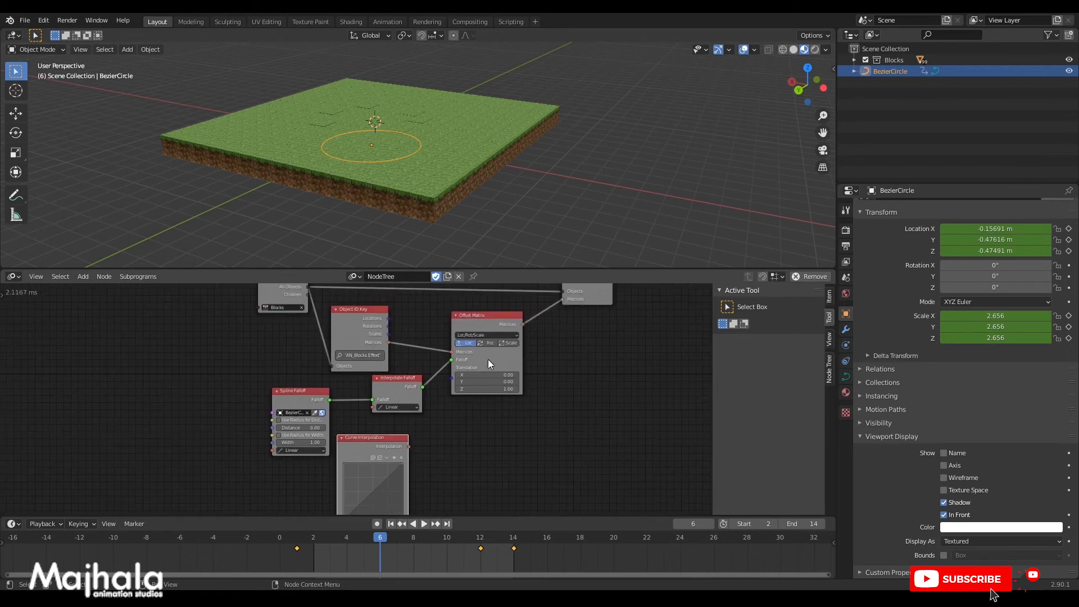
left_click_drag(502, 362, 511, 359)
scroll(562, 396, "down", 2)
middle_click_drag(572, 343, 524, 365)
left_click_drag(558, 328, 626, 327)
scroll(422, 432, "down", 1)
middle_click_drag(459, 388, 423, 345)
left_click_drag(424, 345, 464, 345)
Regroup the falloff nodes and link Curve Interpolation's output to the interpolation input of Interpolate Falloff.
left_click_drag(325, 413, 437, 454)
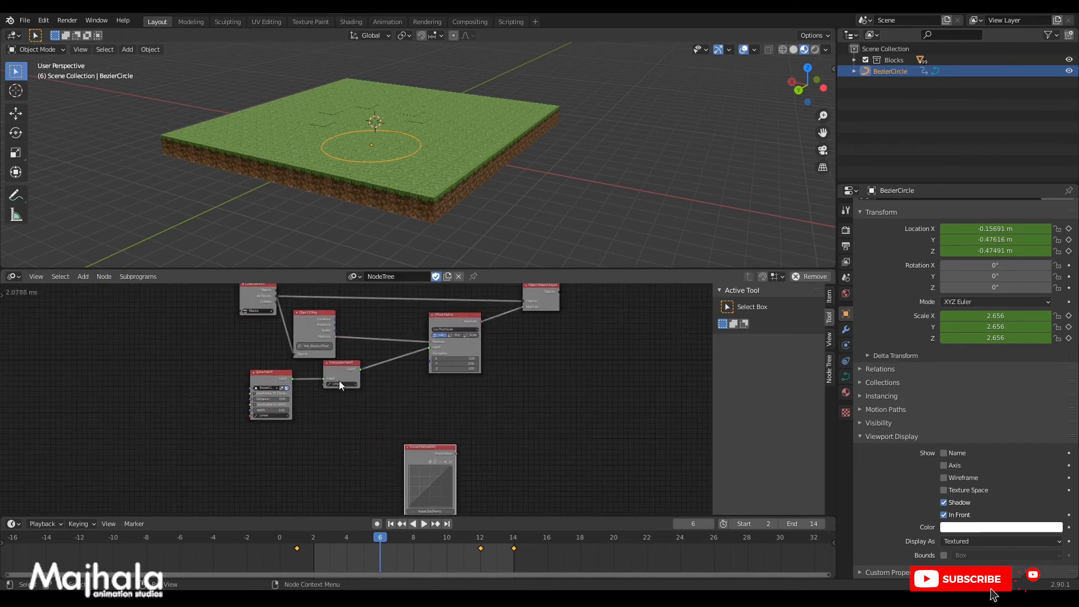
left_click_drag(367, 376, 407, 382)
left_click_drag(267, 376, 311, 375)
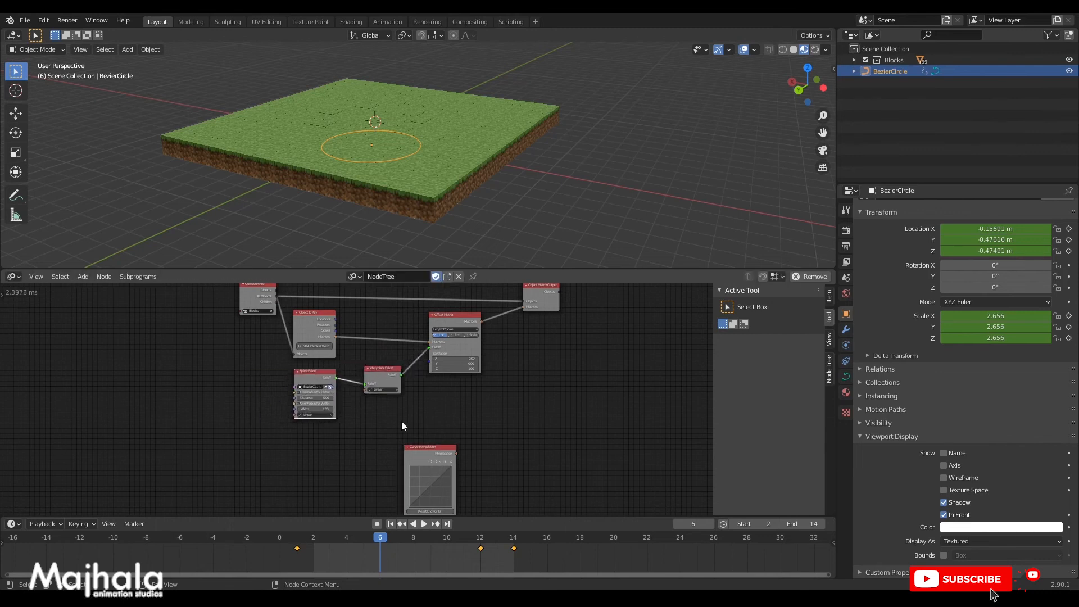
middle_click_drag(430, 426, 396, 437)
left_click_drag(415, 335, 444, 330)
left_click_drag(356, 382, 358, 373)
left_click_drag(399, 458, 347, 366)
Lower the end of the Curve Interpolation curve and add a middle control point at about X 0.683, Y 0.700.
scroll(337, 427, "up", 2)
middle_click_drag(466, 443, 471, 448)
scroll(419, 443, "down", 3)
scroll(444, 416, "up", 5)
middle_click_drag(372, 463, 512, 391)
scroll(436, 433, "up", 1)
scroll(439, 435, "up", 2)
middle_click_drag(458, 448, 472, 465)
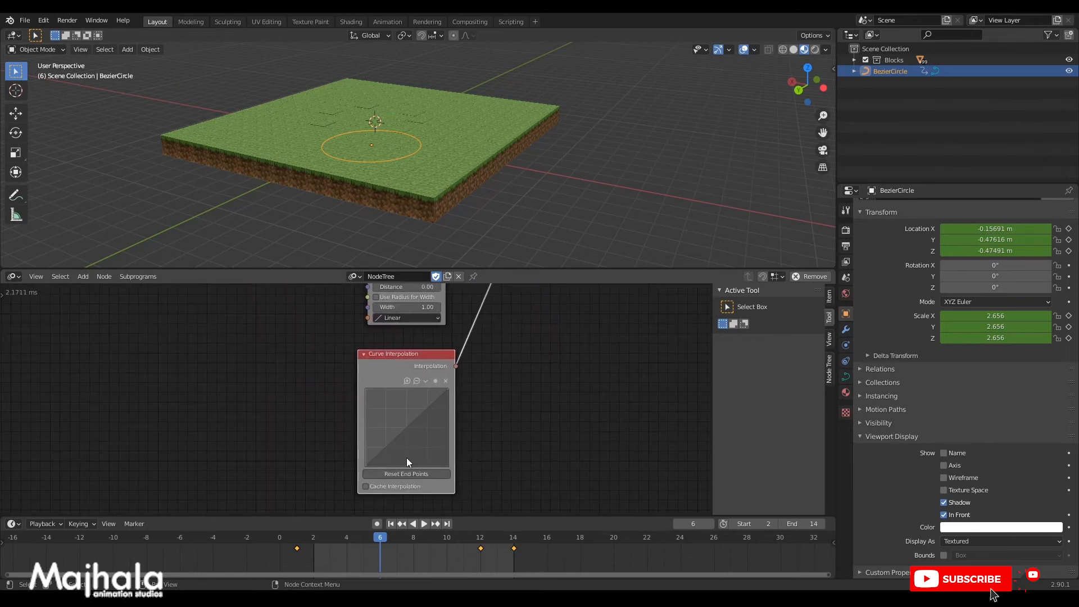
scroll(406, 458, "up", 1)
left_click(356, 467)
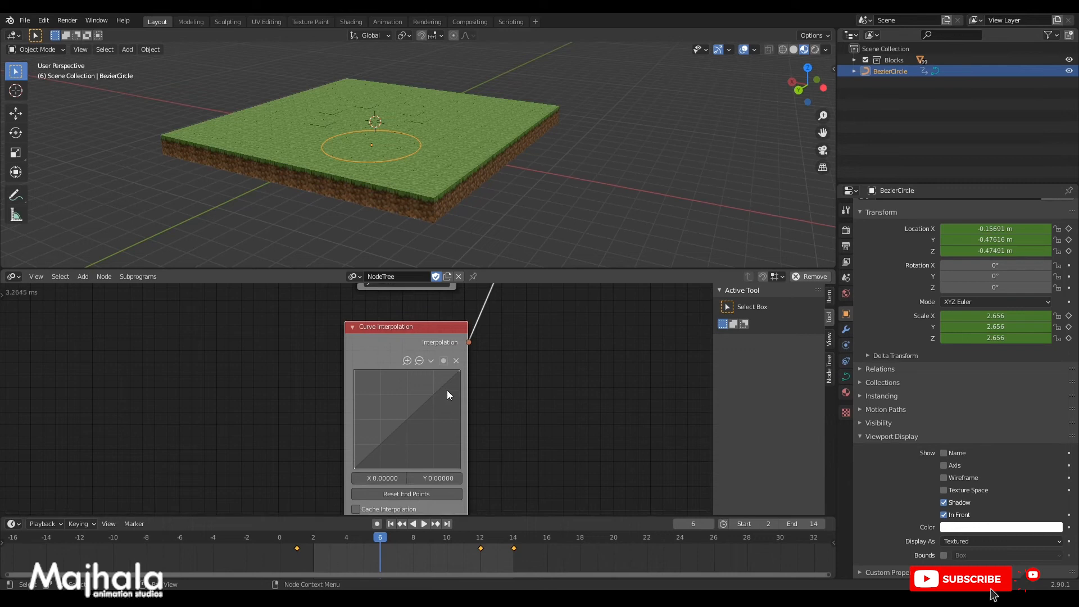
left_click_drag(460, 371, 428, 400)
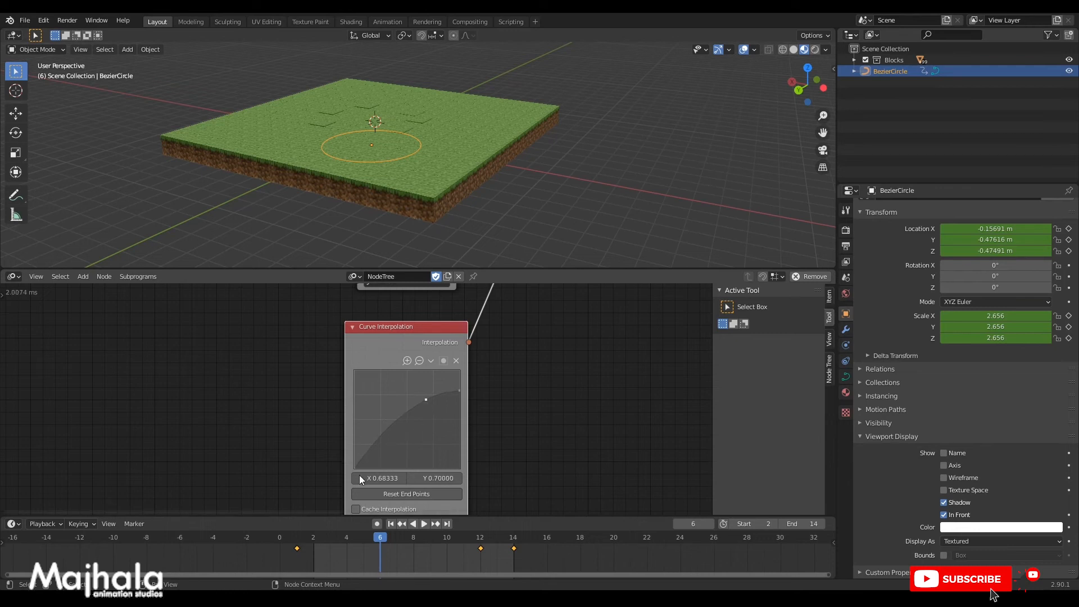
With the animation playing, raise the interpolation curve's middle point to about Y 0.719 and select its start point.
scroll(487, 413, "down", 1)
key("space")
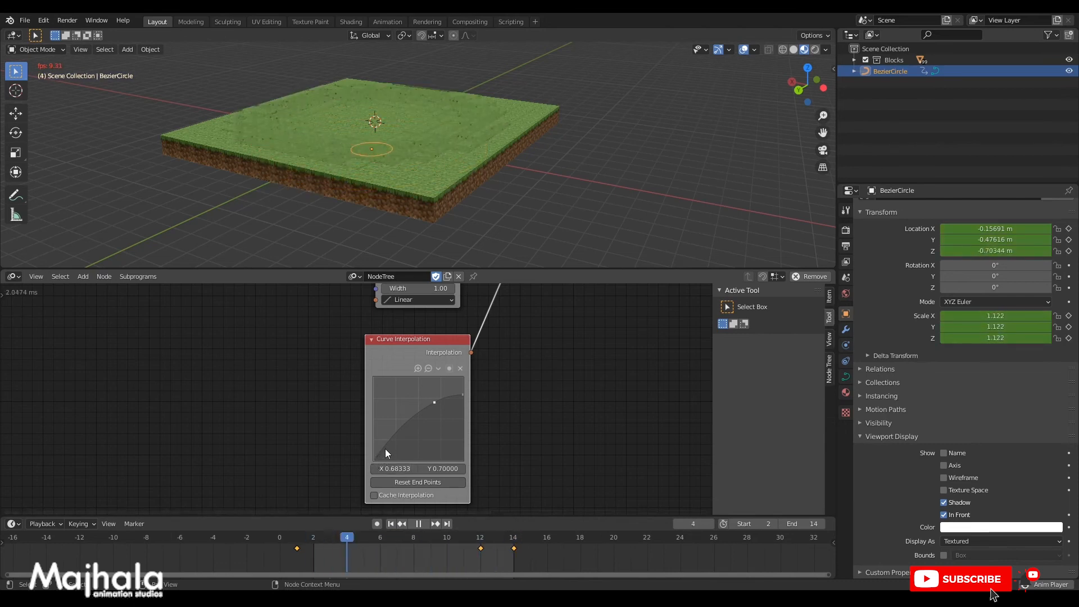
left_click_drag(433, 400, 435, 400)
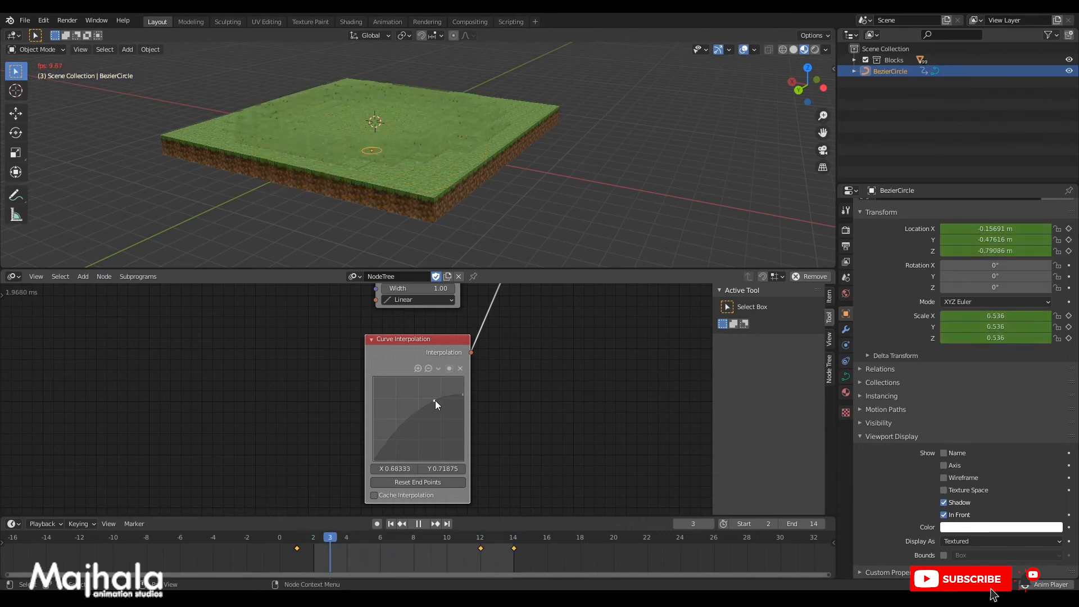
left_click(374, 459)
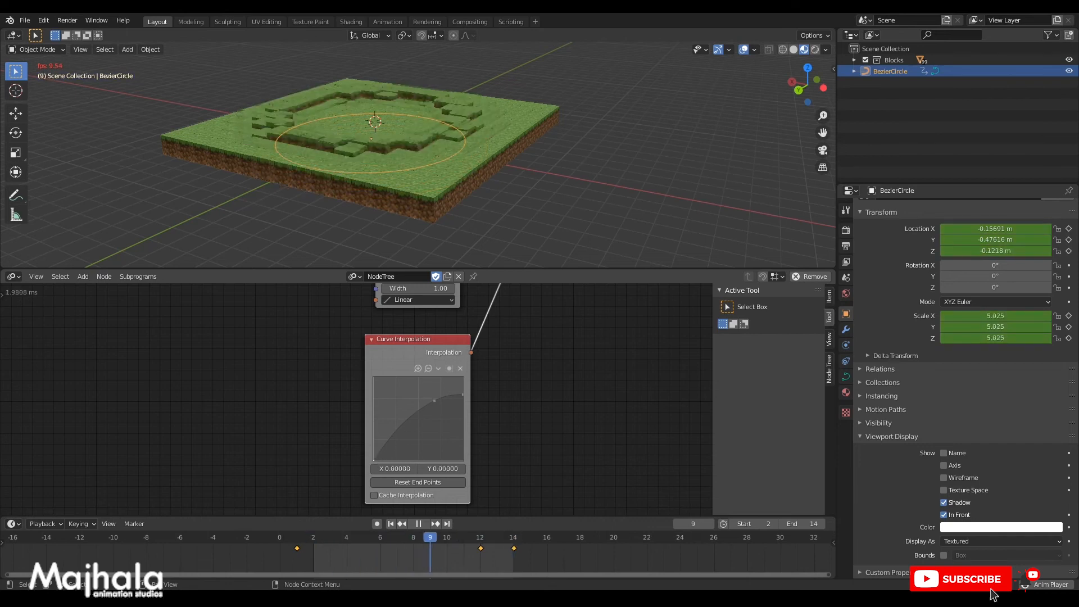
Try an extra control point at about X 0.222, Y 0.281 on the interpolation curve, and undo it.
left_click(391, 436)
left_click_drag(392, 437, 393, 437)
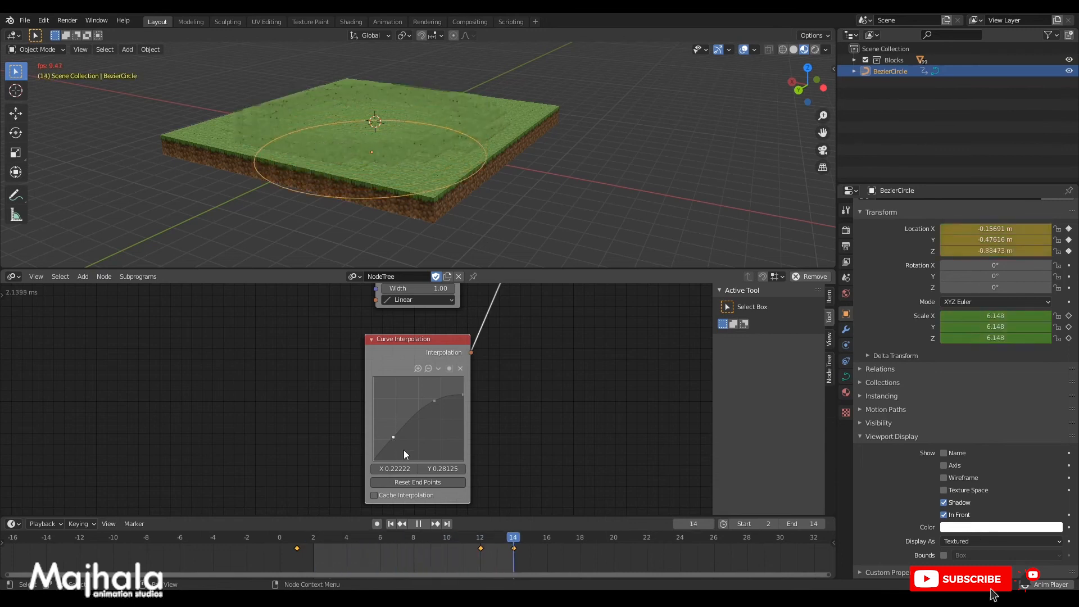
left_click(428, 367)
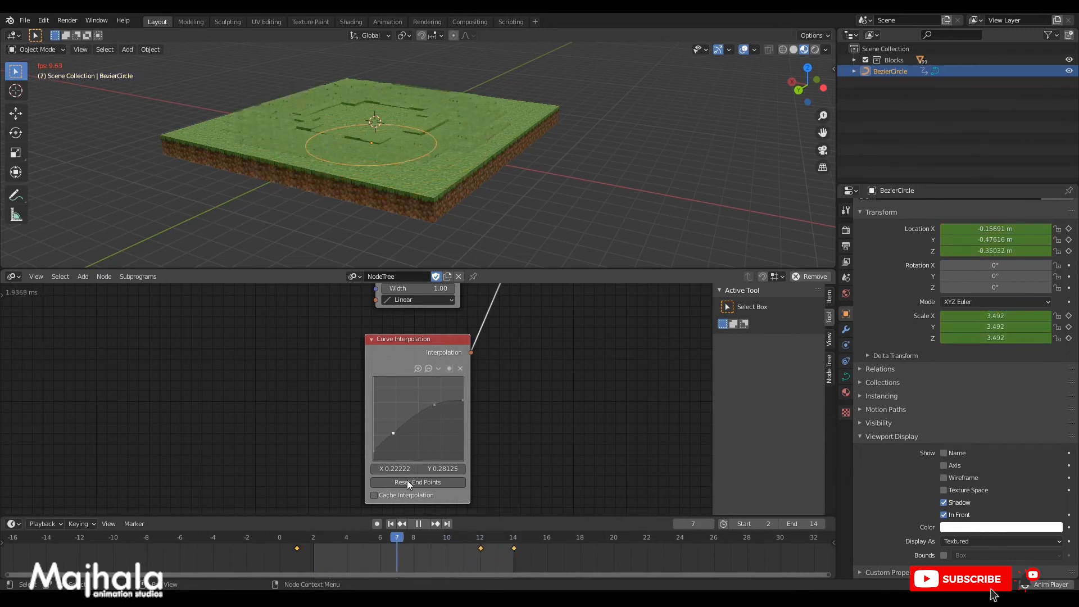
key("ctrl+z")
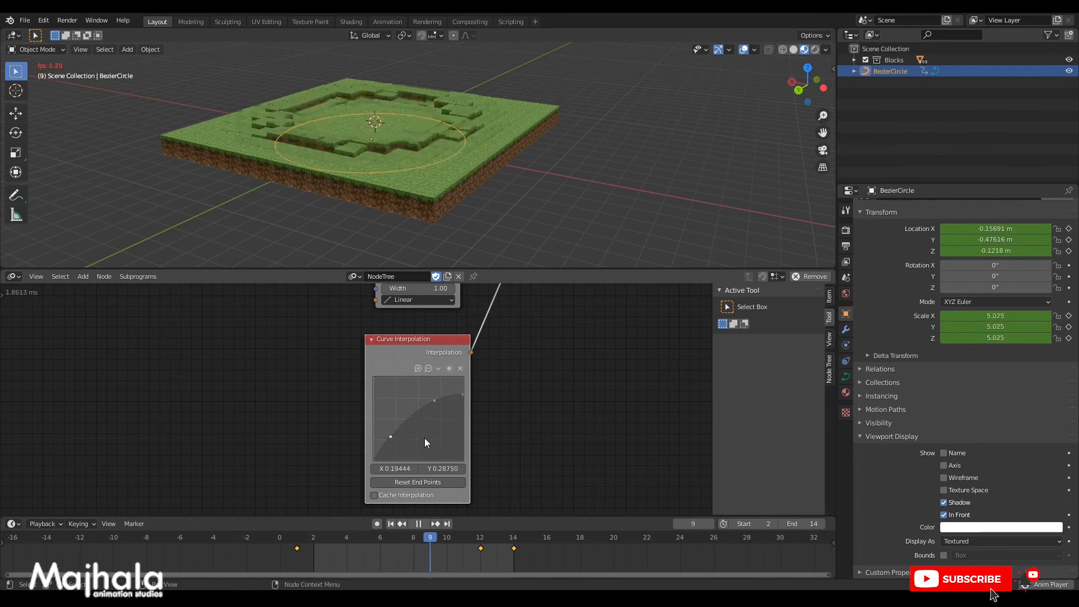
key("ctrl+z")
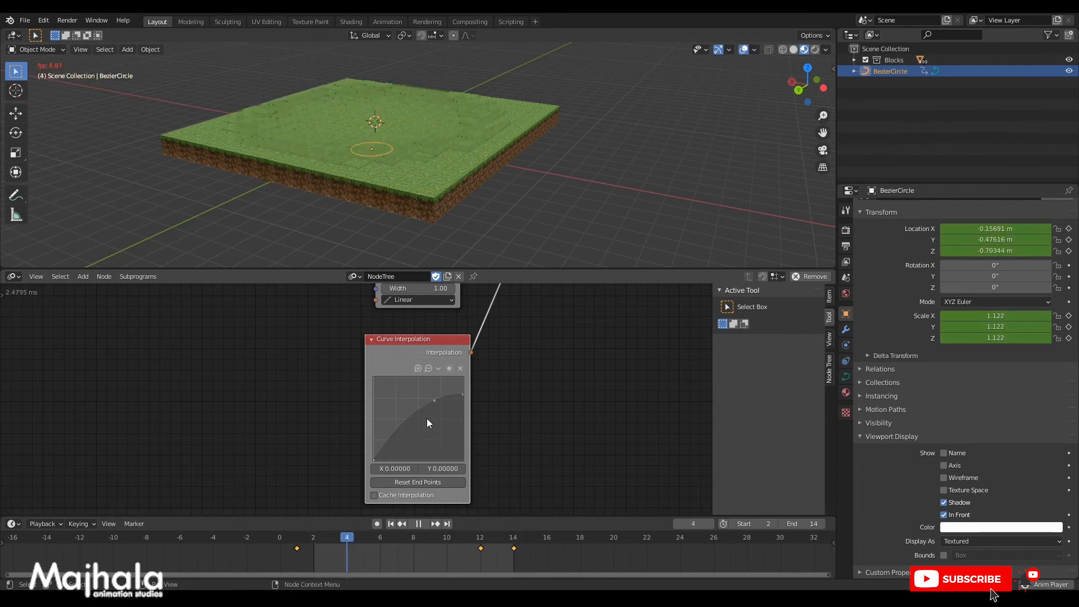
Move the interpolation curve's middle point to about X 0.394, Y 0.606 and stop the playback.
left_click(434, 400)
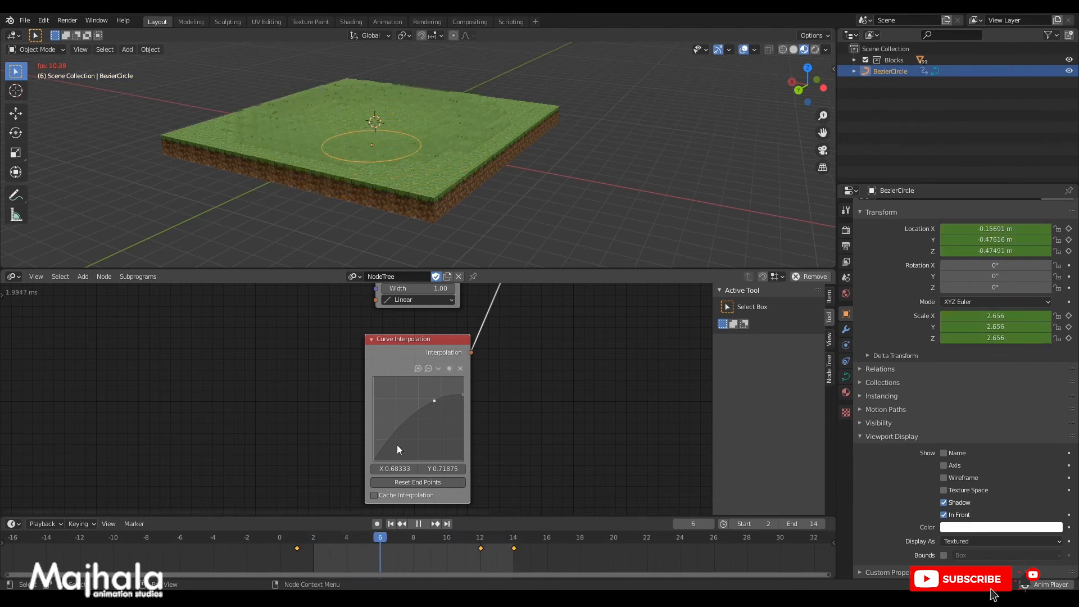
left_click(375, 460)
left_click_drag(433, 400, 401, 409)
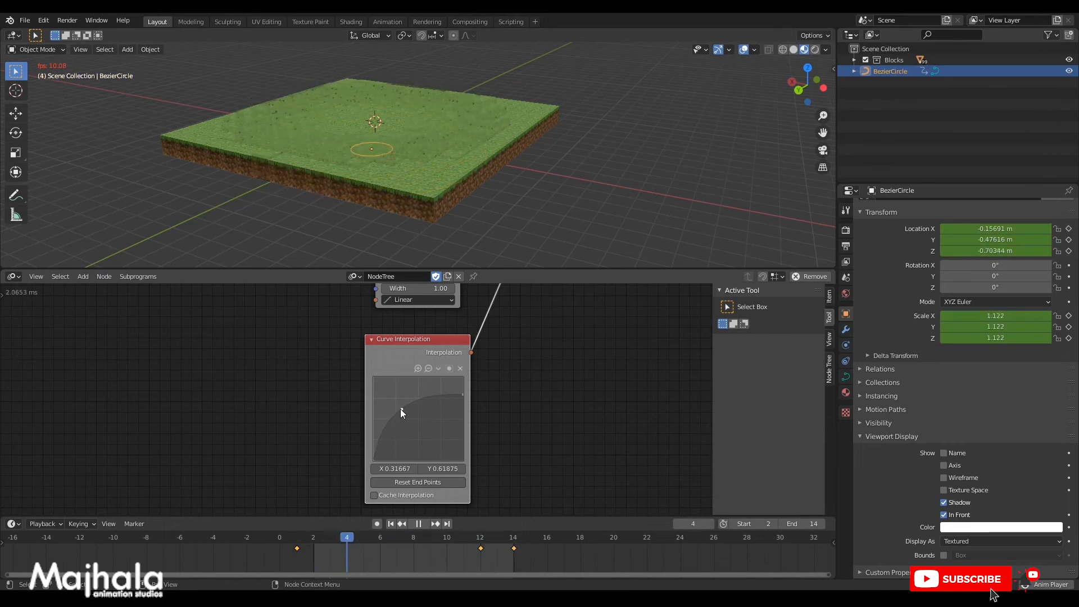
left_click_drag(403, 409, 407, 410)
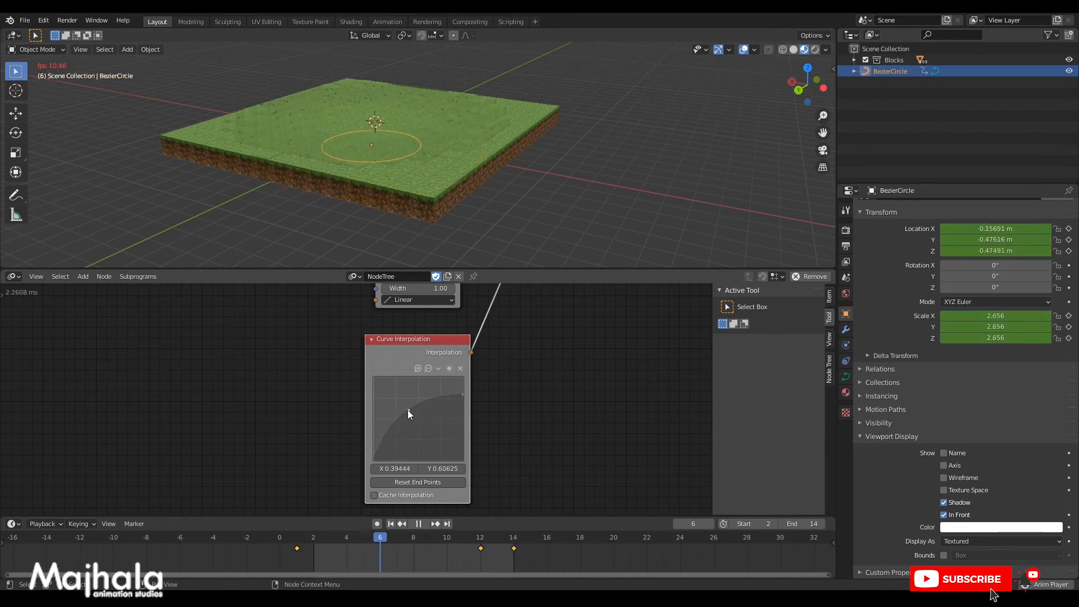
key("space")
Nudge the matrix output node slightly in the node tree and frame all the nodes.
scroll(542, 410, "down", 2)
scroll(582, 400, "down", 3)
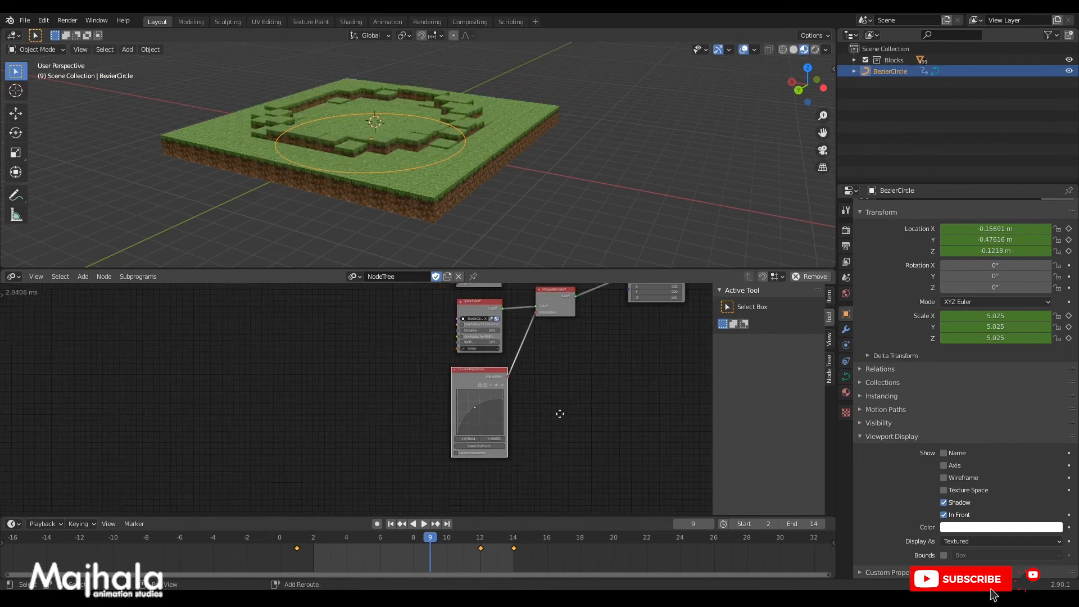
scroll(515, 442, "up", 1)
middle_click_drag(515, 442, 515, 421)
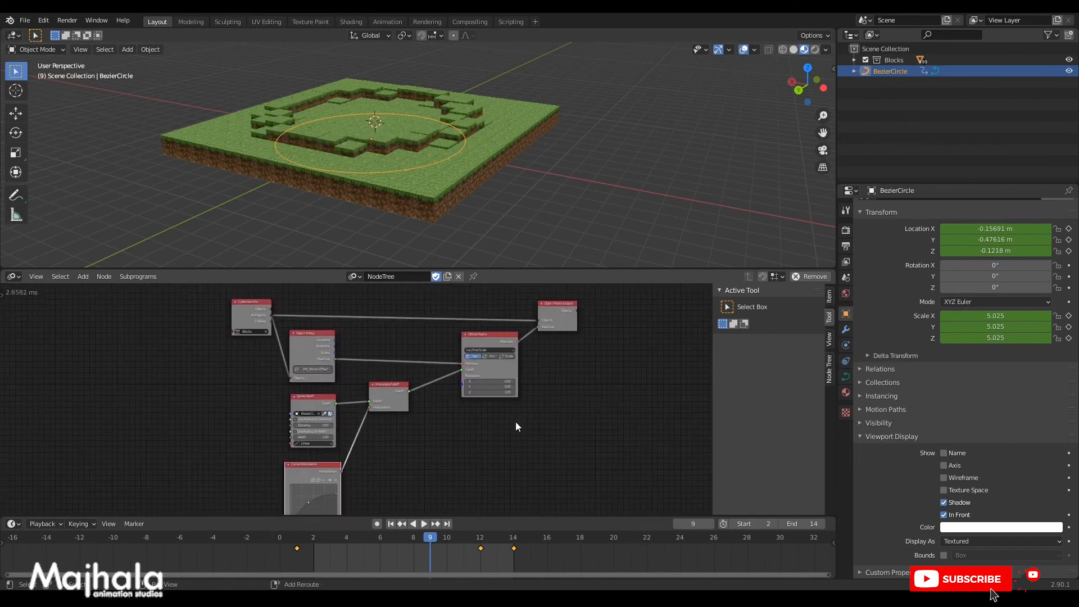
middle_click_drag(544, 464, 545, 498)
left_click_drag(554, 342, 552, 336)
scroll(550, 439, "down", 2)
middle_click_drag(473, 442, 473, 405)
Play the ripple animation from a higher viewing angle and save the file.
key("space")
middle_click_drag(455, 163, 418, 178)
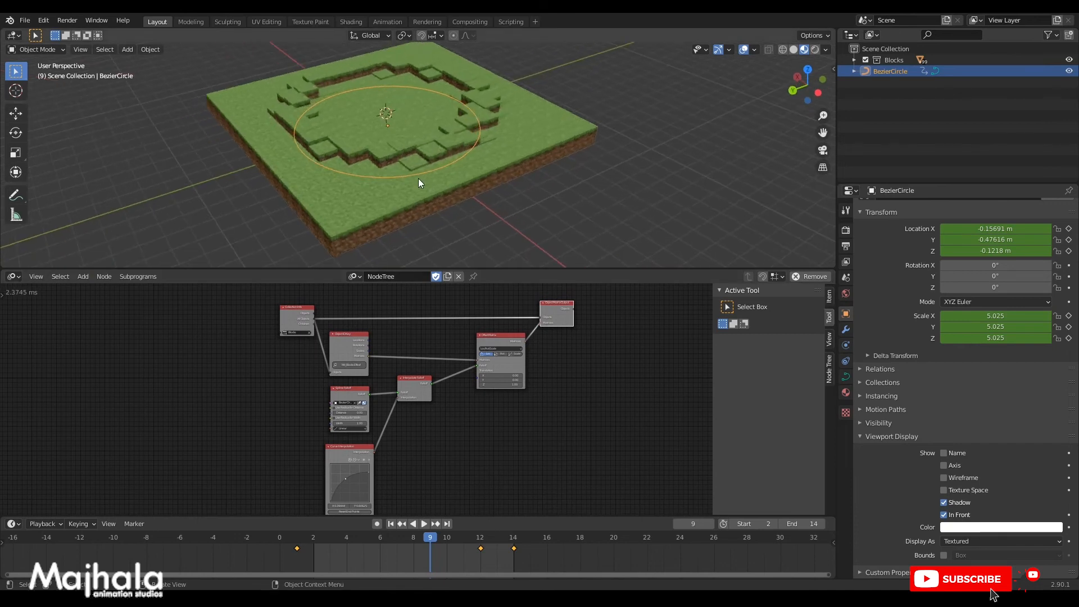
key("space")
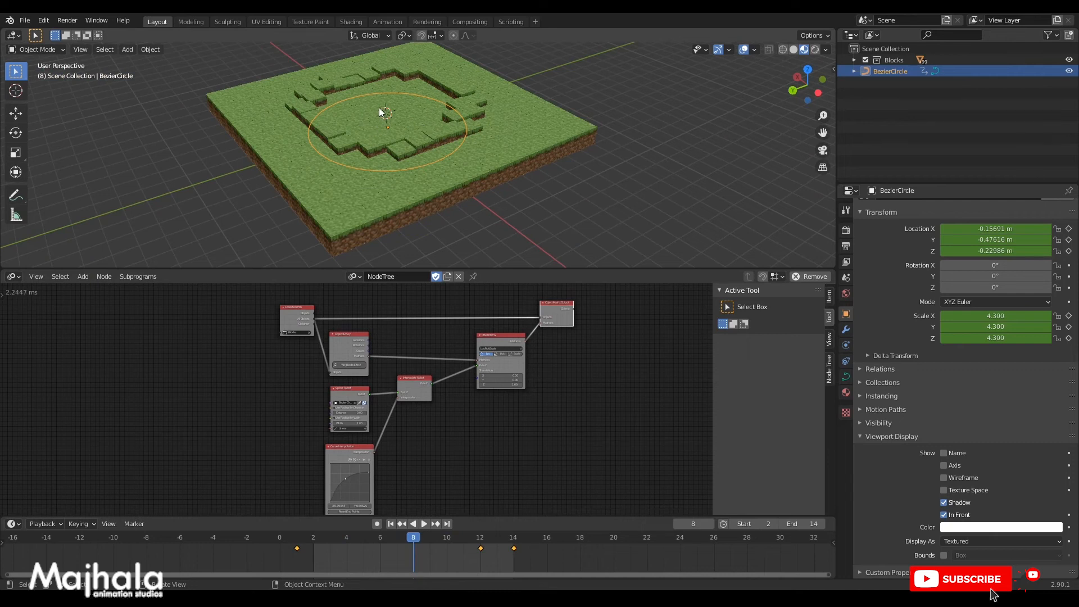
key("space")
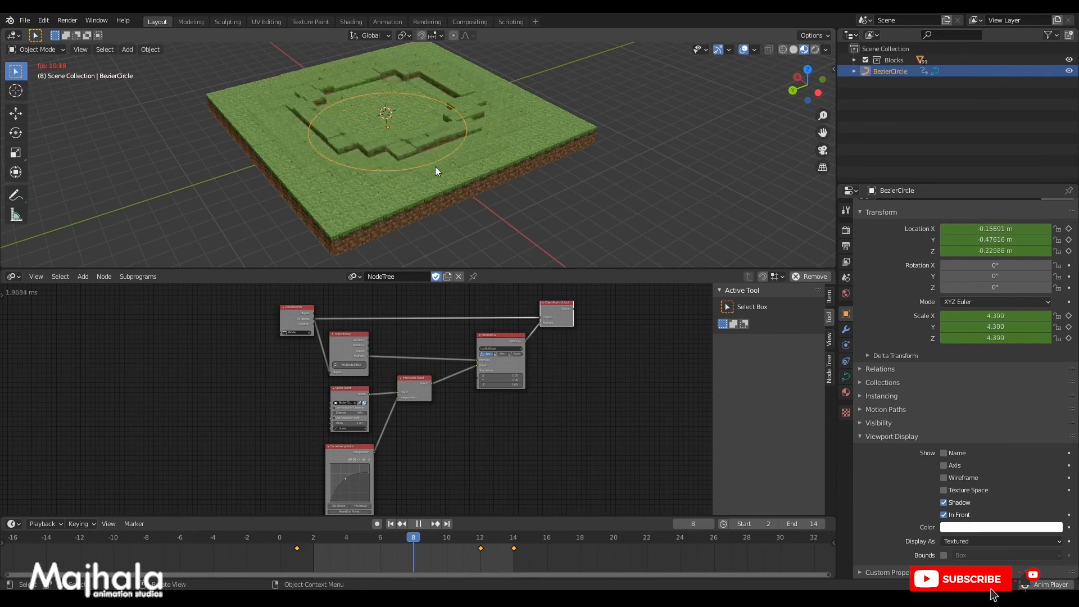
key("space")
key("ctrl+s")
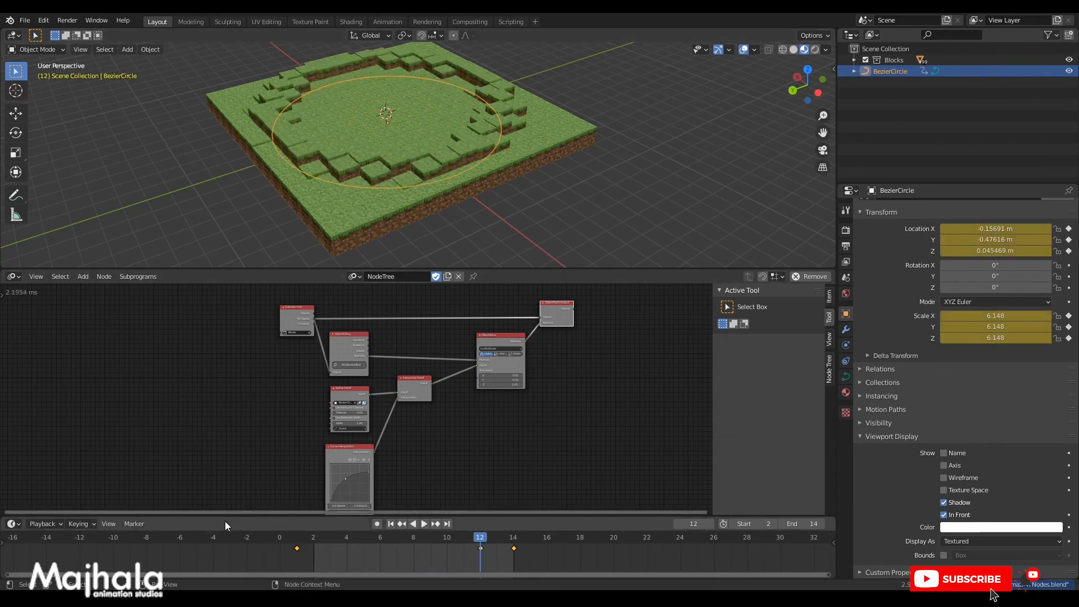
Enlarge the timeline area and change the Animation Nodes editor area to a Graph Editor.
left_click_drag(227, 513, 226, 451)
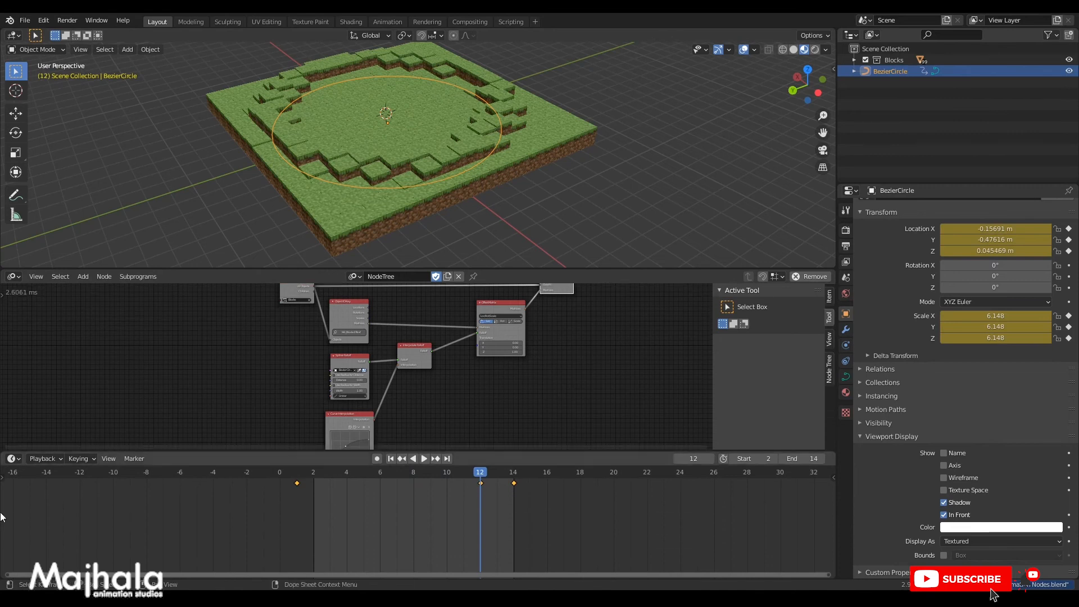
left_click(14, 276)
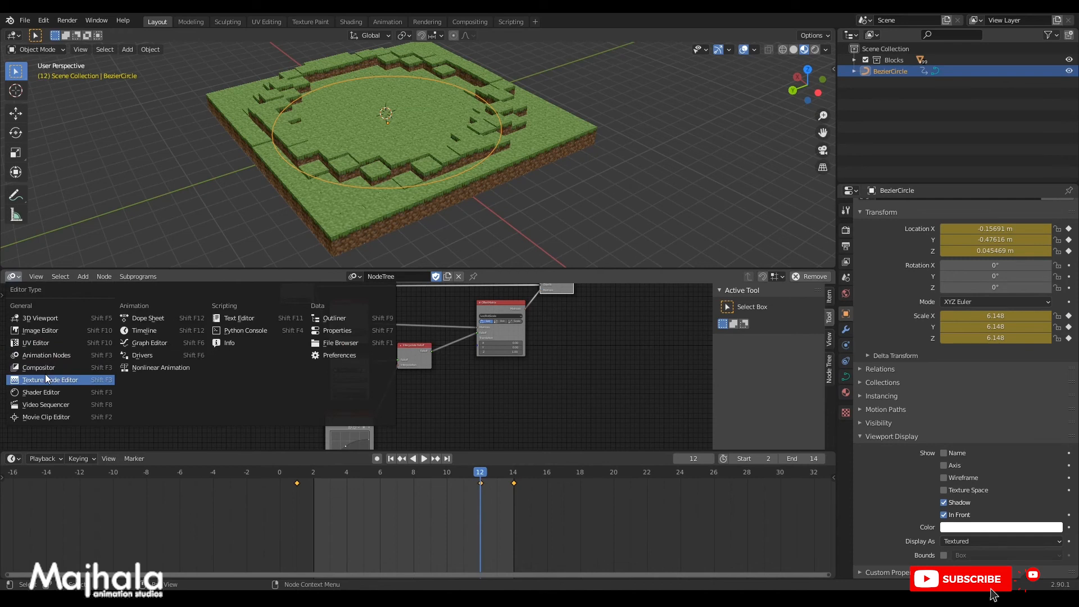
left_click(183, 344)
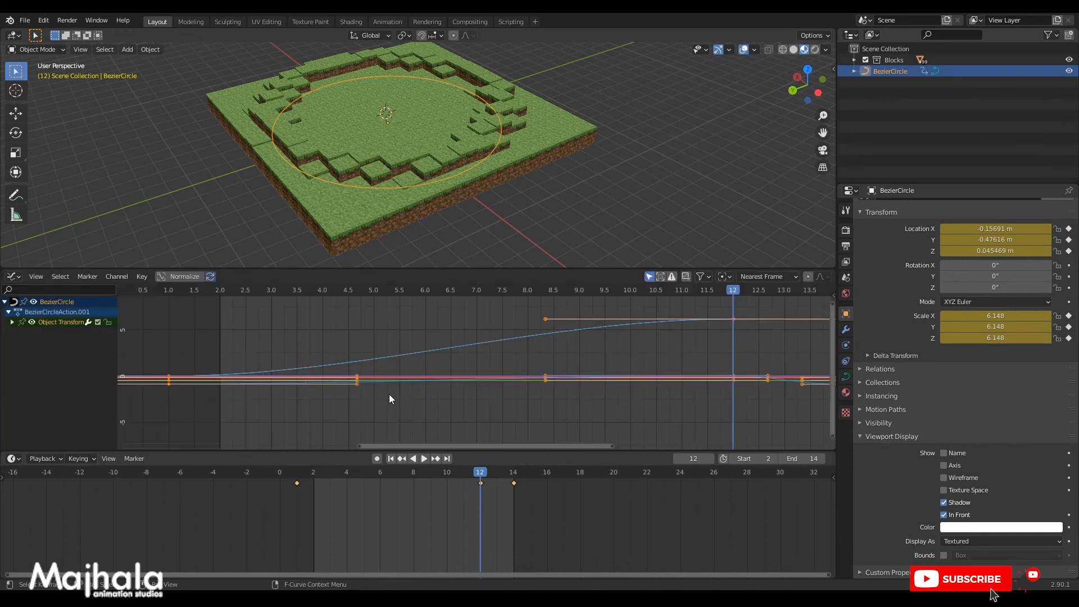
Expand the Bezier circle's transform channels and delete its X Location and Y Location channels.
left_click(11, 322)
left_click(39, 381)
left_click(43, 352)
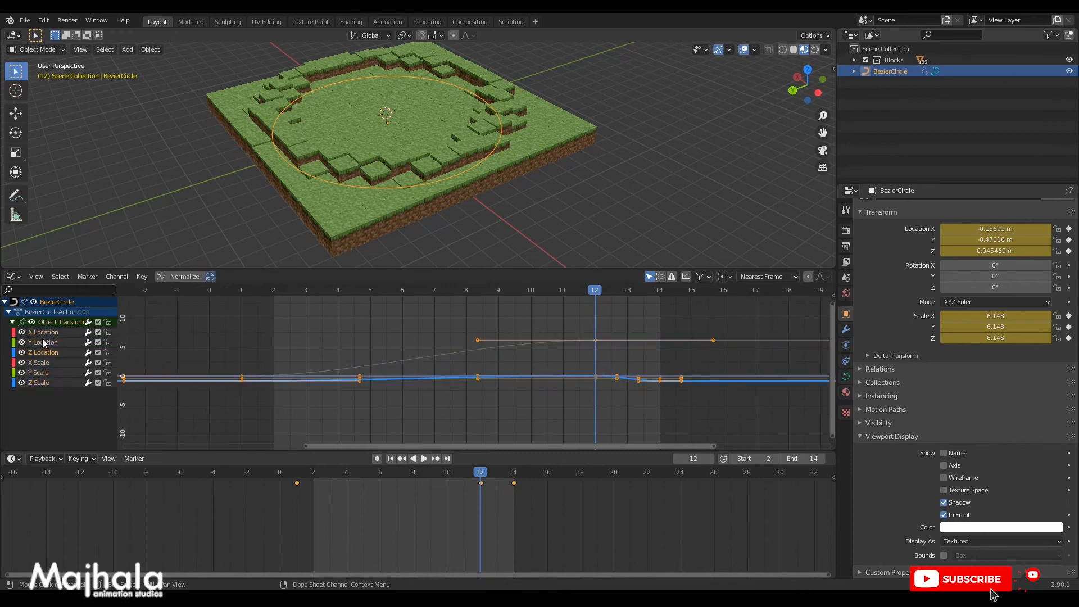
left_click(42, 338)
left_click(43, 331, "shift")
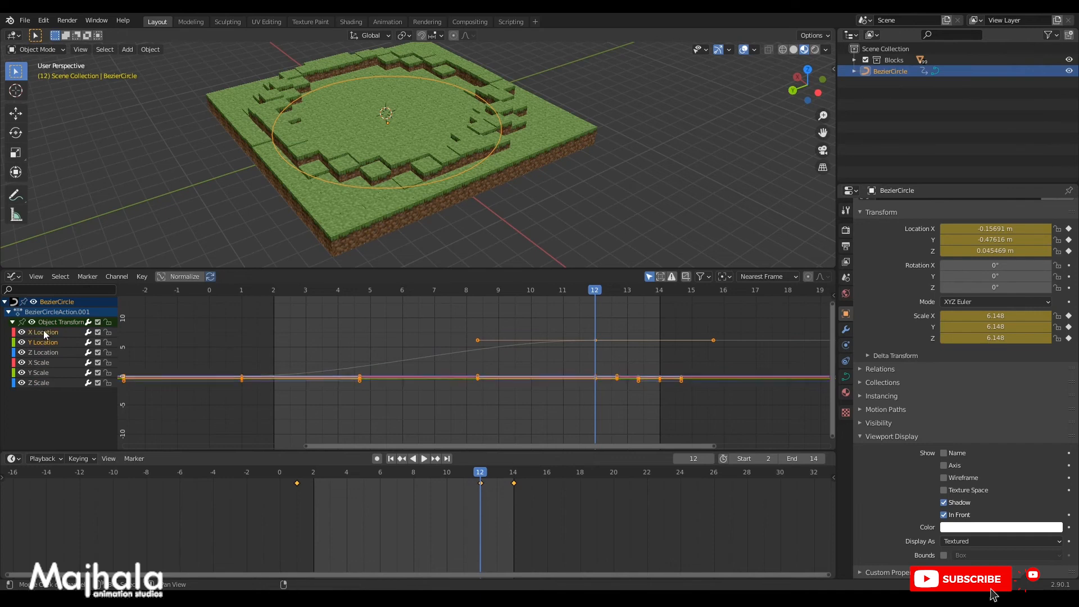
key("x")
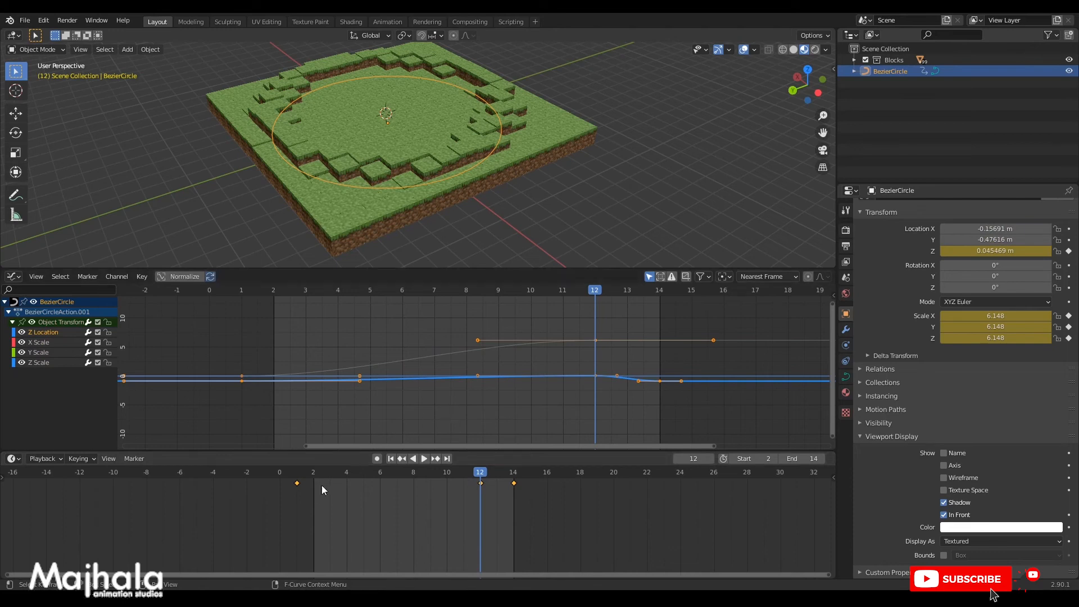
At frame 3, raise the Bezier circle along Z to about 0.03 m and keyframe its Z Location.
left_click_drag(315, 476, 326, 473)
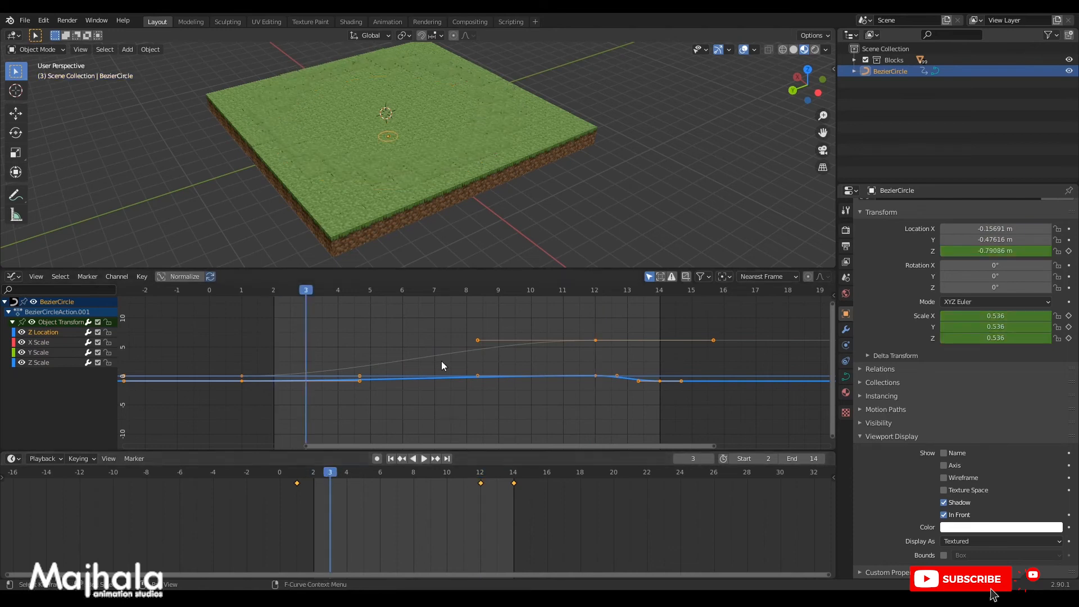
middle_click_drag(410, 141, 383, 87)
key("g")
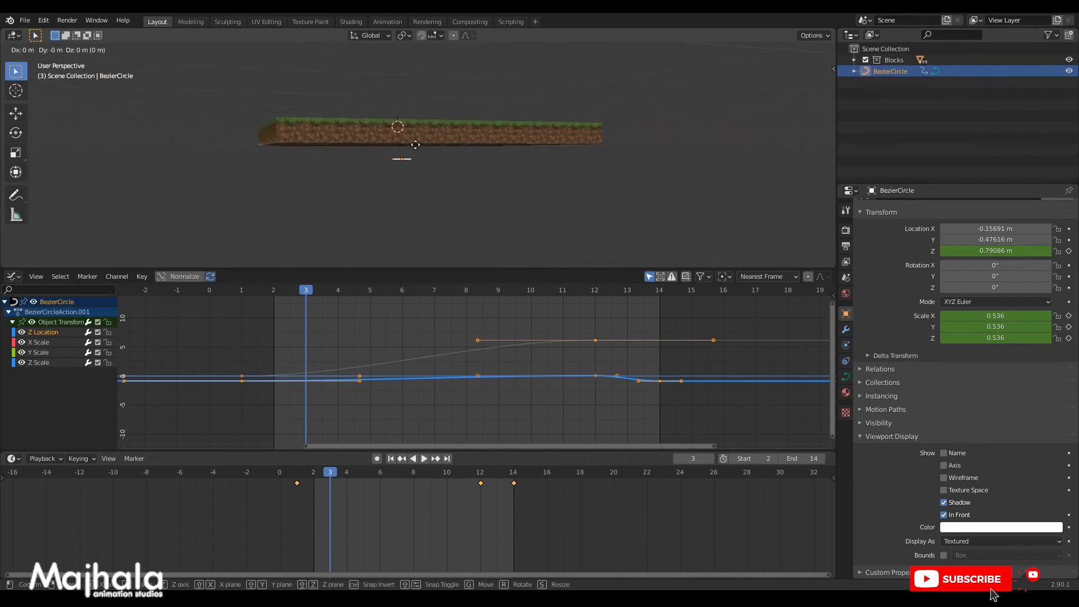
key("z")
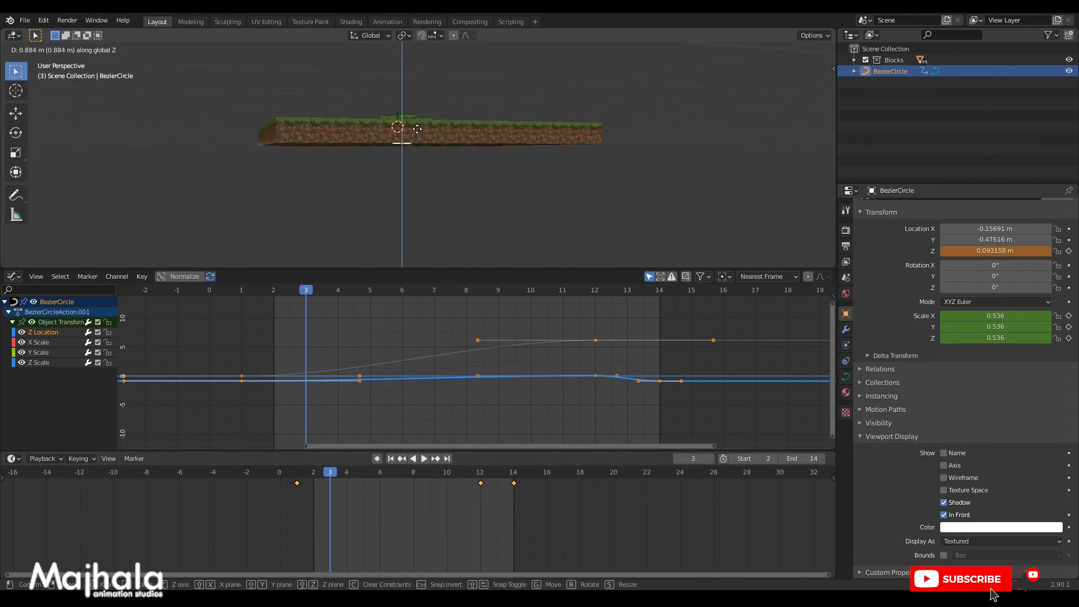
left_click(417, 130)
middle_click_drag(417, 129, 459, 183)
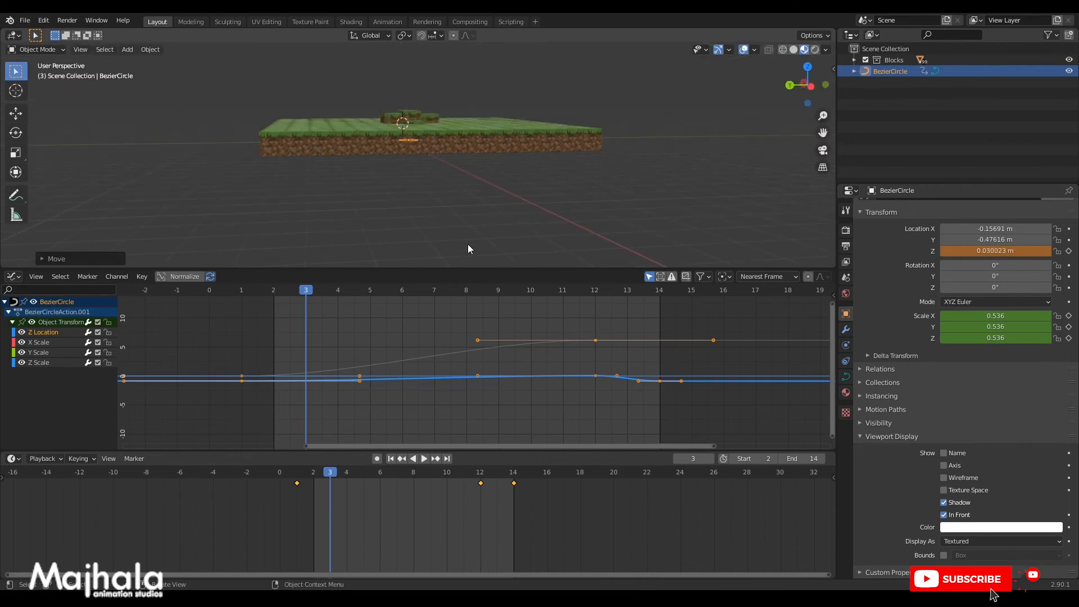
key("i")
left_click(300, 371)
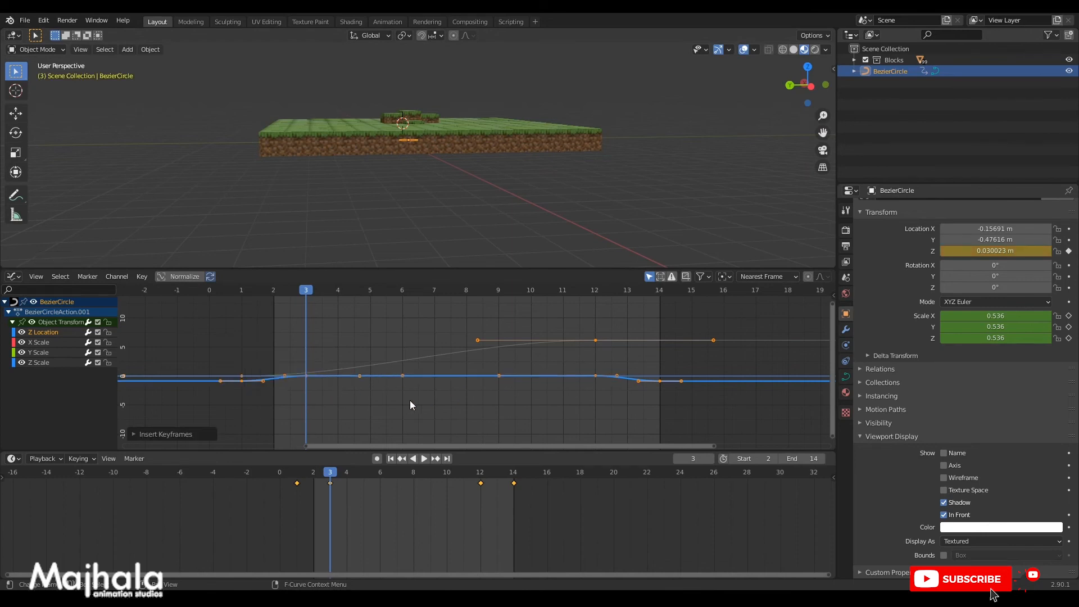
Hide the X, Y and Z Scale curves and fit the Z Location curve in the graph.
left_click_drag(20, 349, 21, 357)
left_click(23, 362)
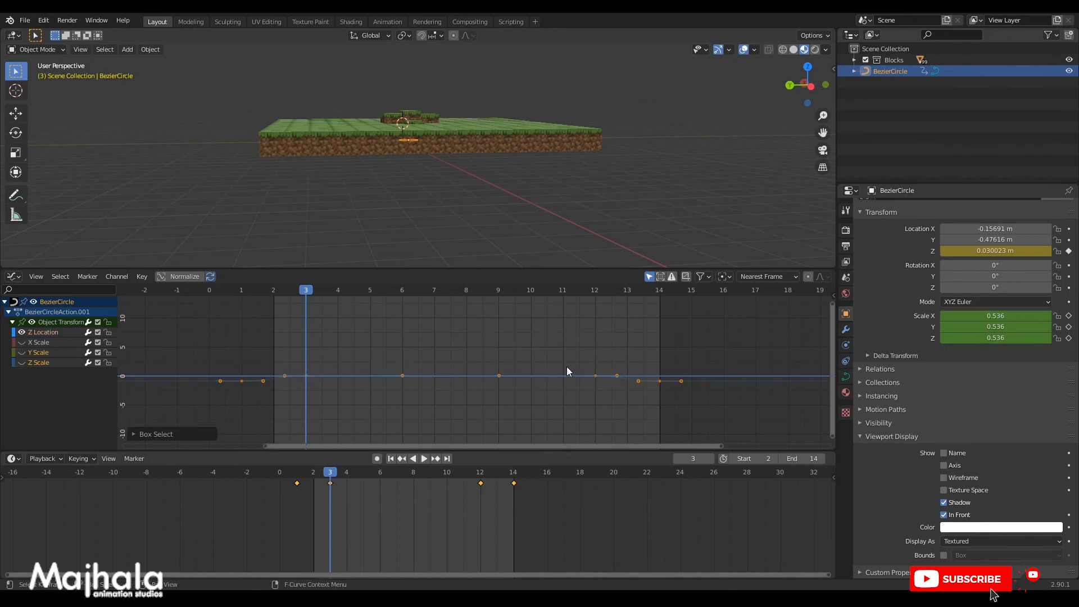
key("Home")
scroll(565, 366, "down", 4)
middle_click_drag(495, 379, 495, 380)
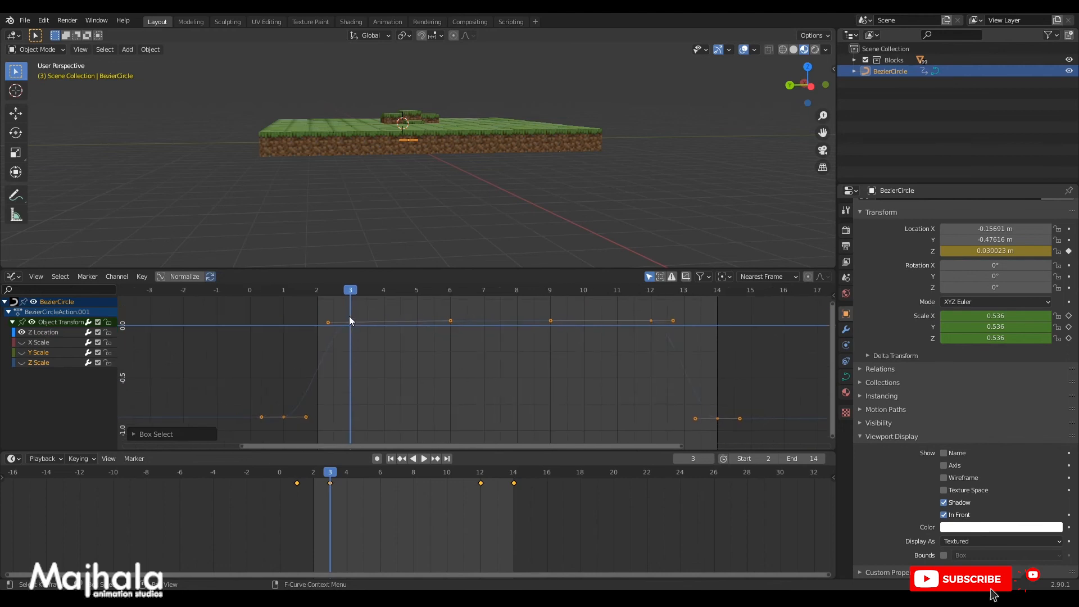
Raise the Z Location keyframe at frame 3 slightly to about 0.046 m.
left_click(305, 418)
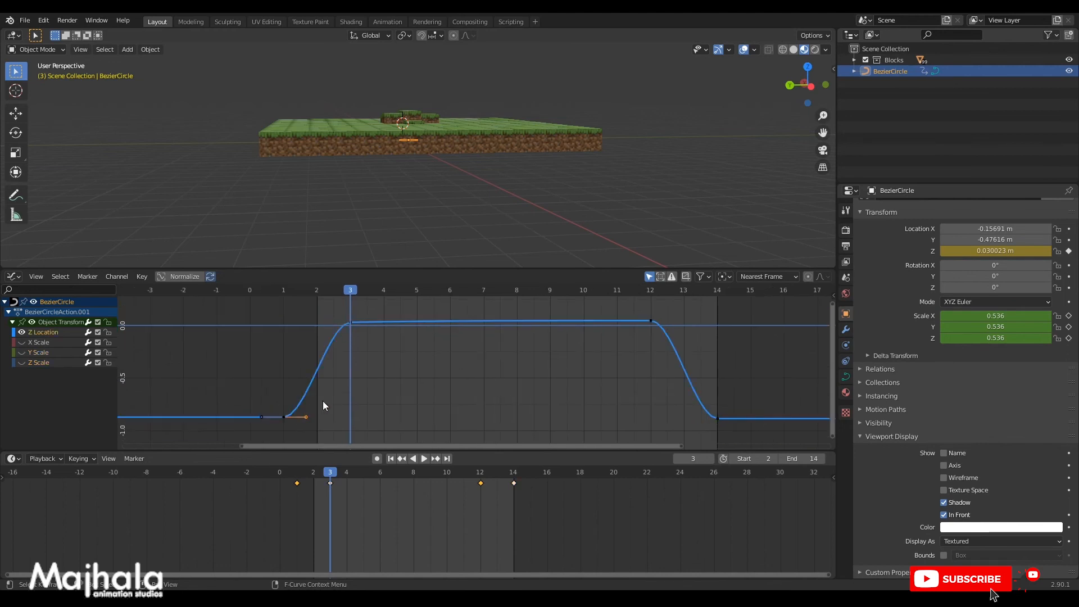
left_click(351, 323, "shift")
key("h")
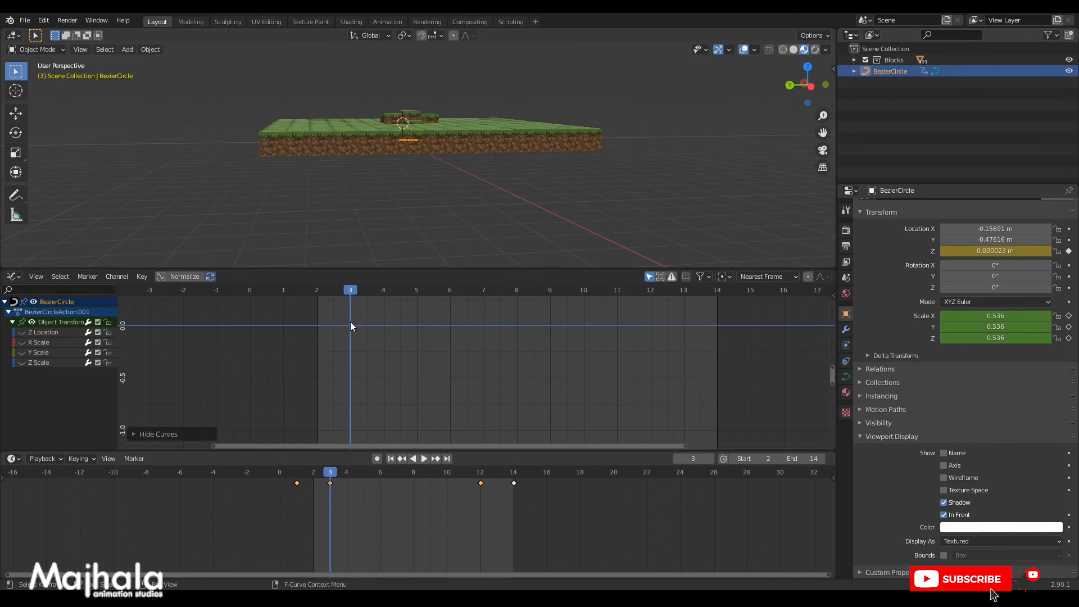
key("alt+h")
key("g")
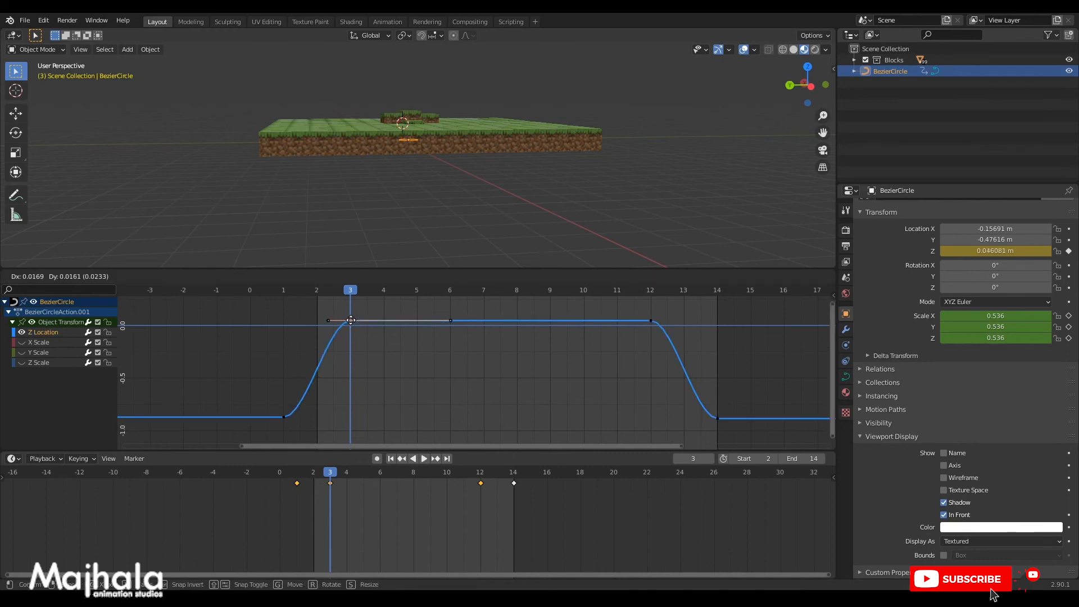
left_click(350, 320)
Scrub back to the start and play the animation to check how the circle rises into the blocks.
mouse_move(409, 185)
middle_mouse_down()
mouse_move(396, 199)
mouse_move(403, 190)
middle_mouse_up()
left_click_drag(347, 289, 271, 297)
left_click_drag(344, 296, 264, 307)
middle_click_drag(375, 136, 387, 132)
scroll(393, 158, "up", 1)
middle_click_drag(410, 171, 410, 208)
key("space")
key("space")
middle_click_drag(440, 167, 439, 177)
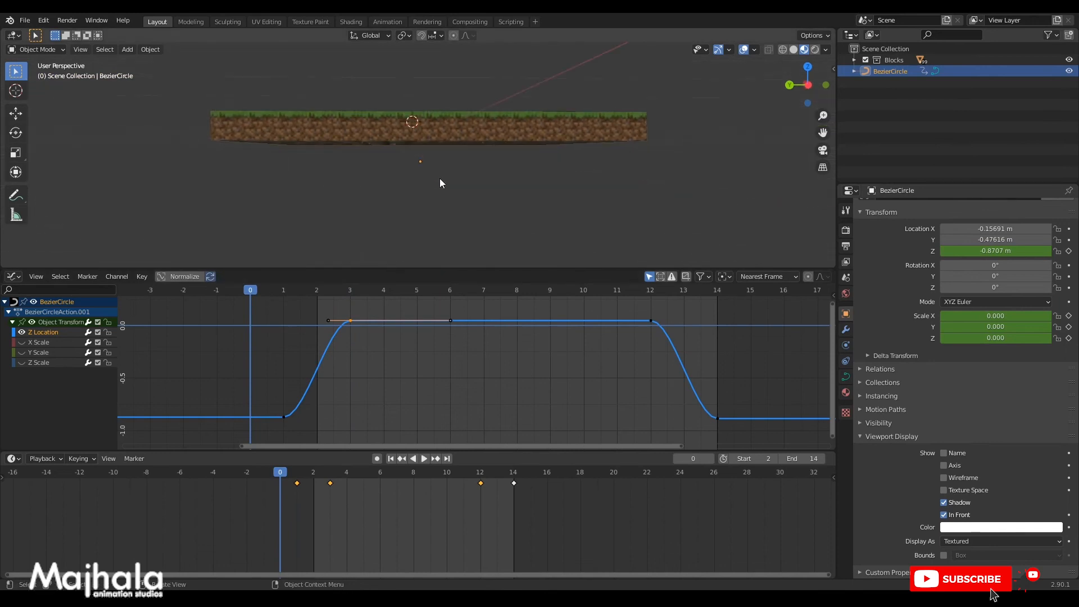
Give the Z Location keyframes at frames 1 and 3 Vector handles and play the animation.
left_click(293, 416)
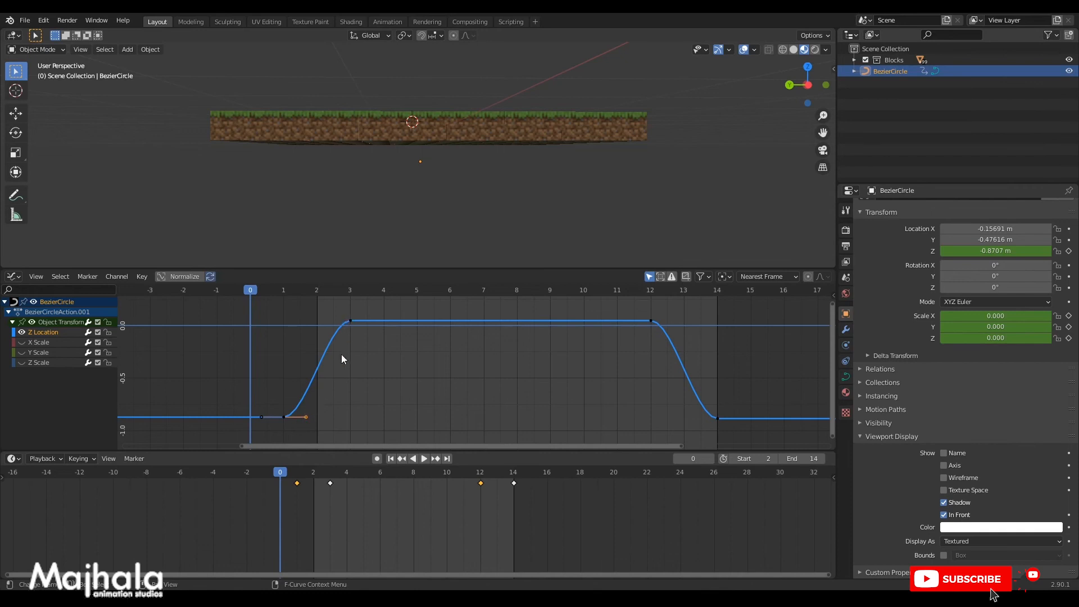
left_click(350, 321, "shift")
key("v")
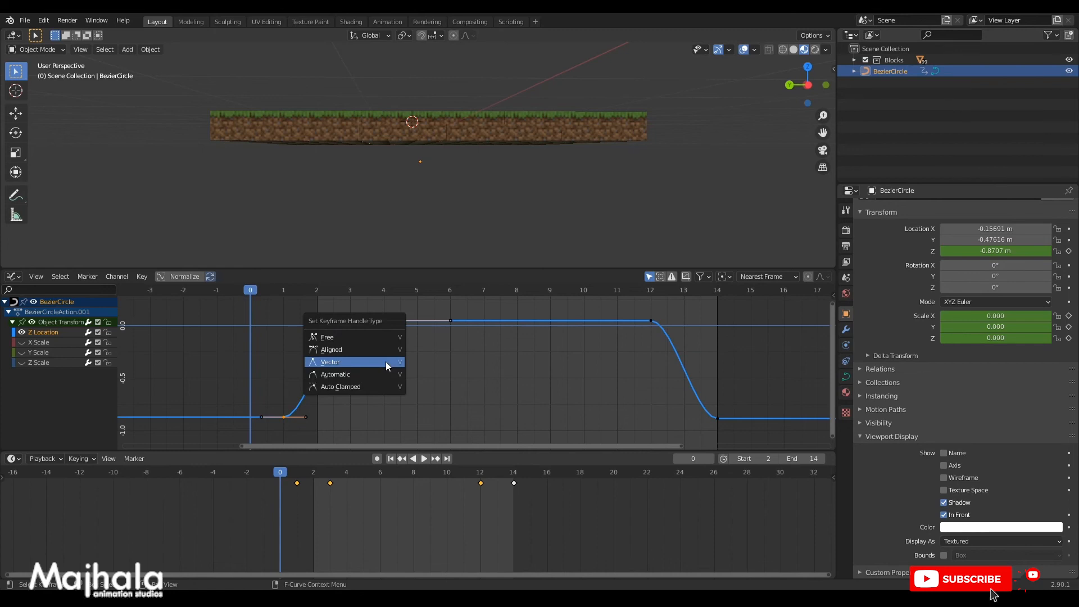
left_click(385, 363)
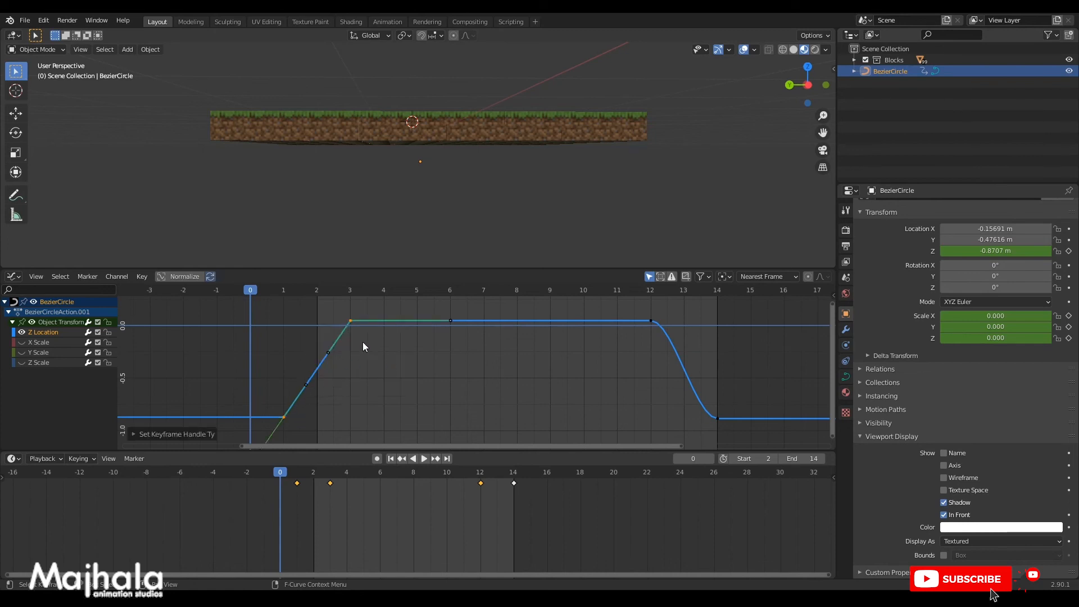
scroll(353, 354, "down", 2)
key("space")
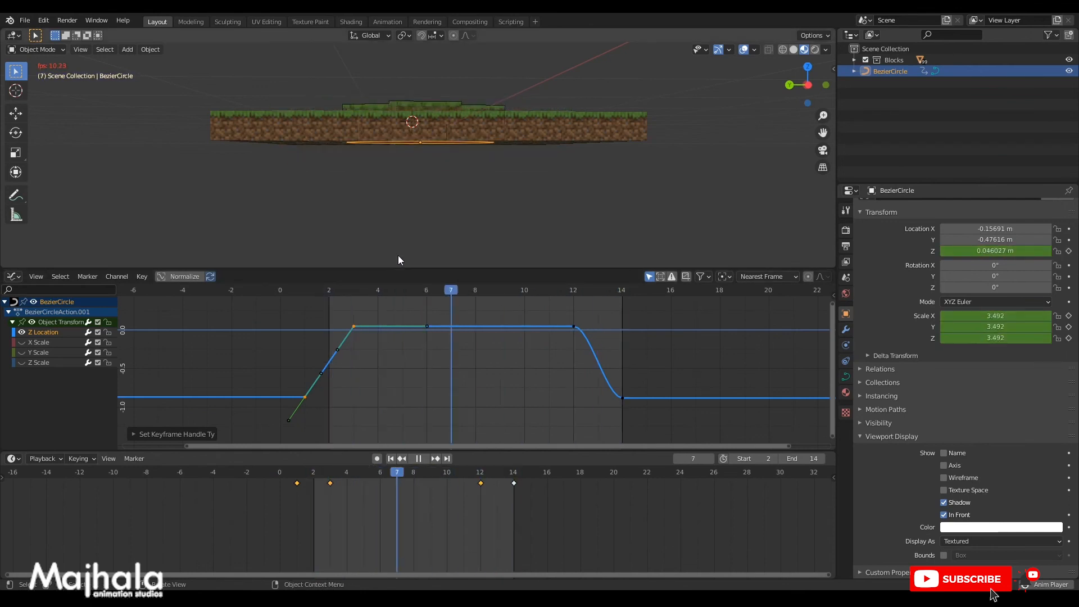
key("space")
Play to frame 13 and move the incoming handle of the frame 14 Z Location keyframe about 0.67 frames later.
left_click(577, 328)
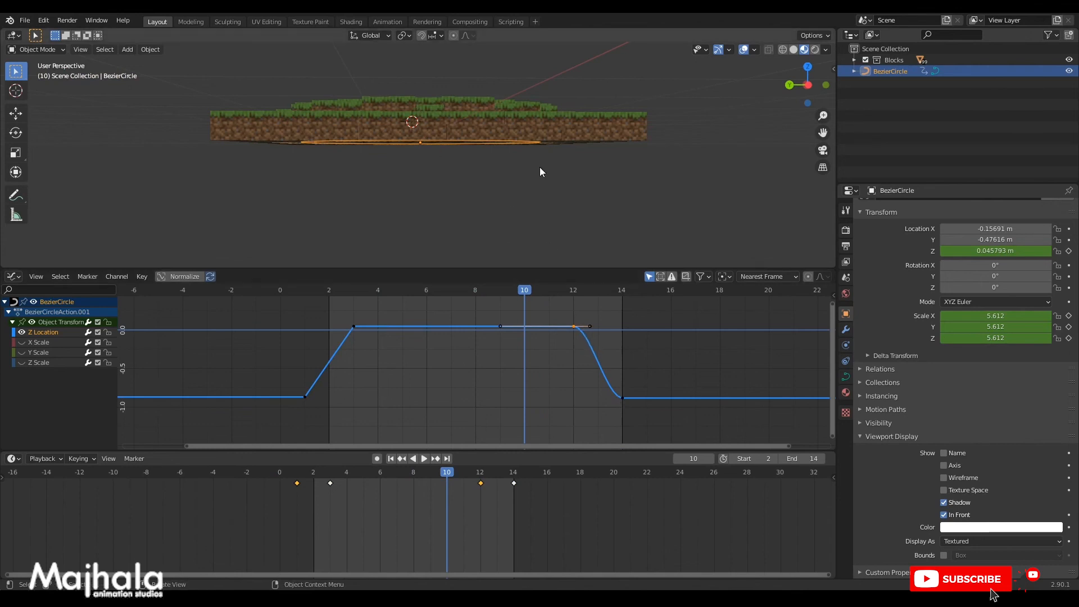
middle_click_drag(554, 178, 530, 170)
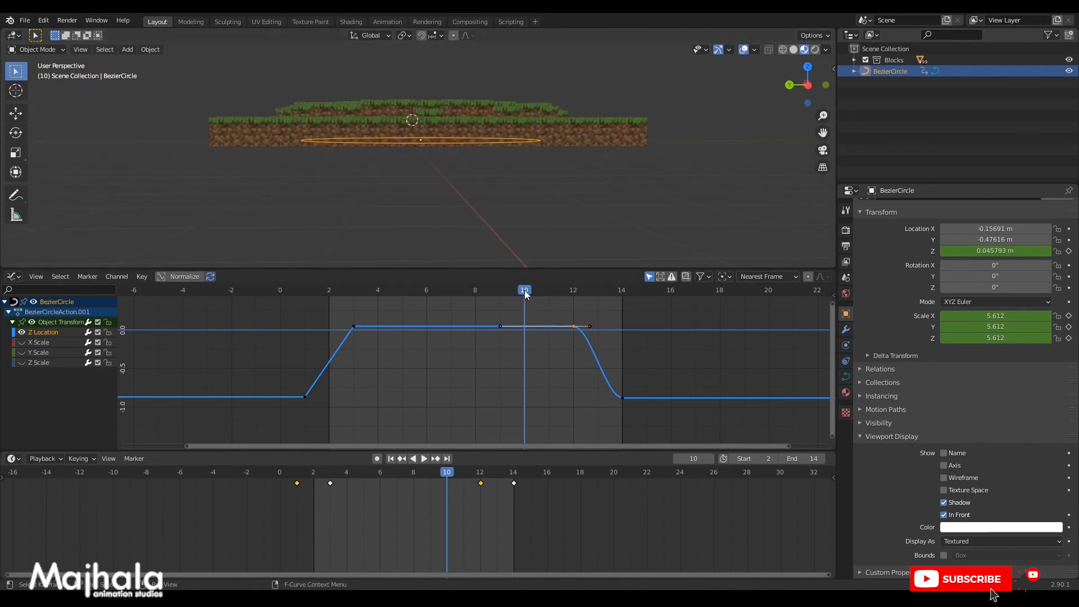
key("space")
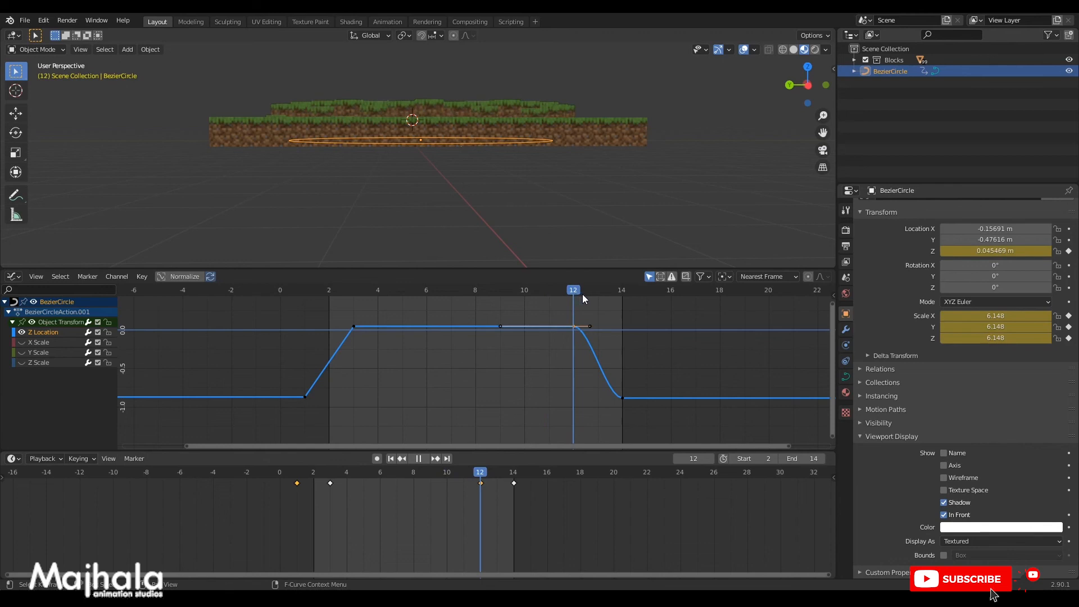
key("space")
left_click(622, 398)
key("g")
key("x")
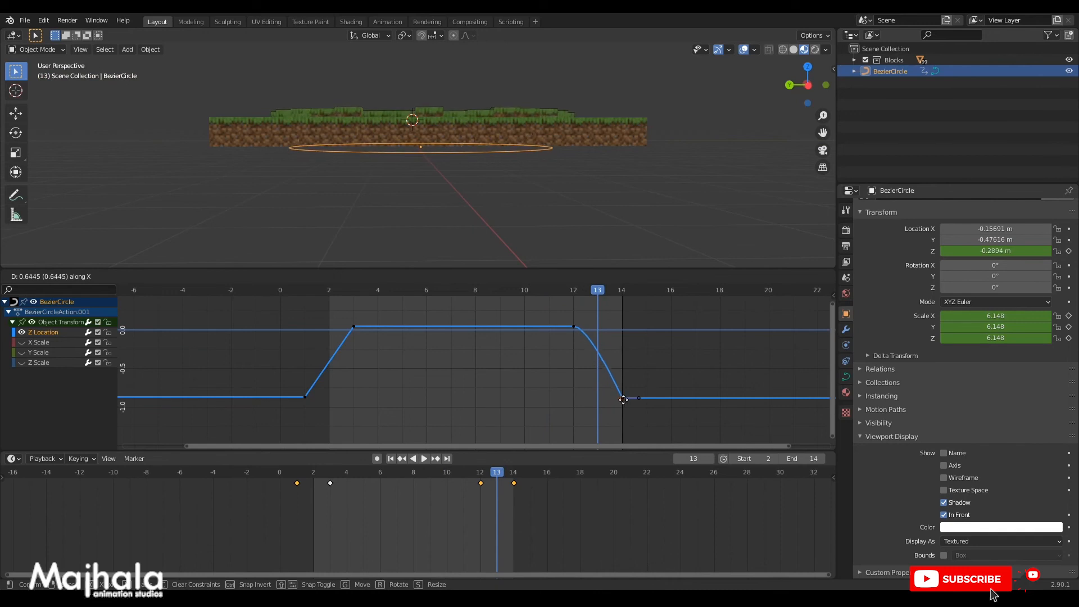
left_click(623, 399)
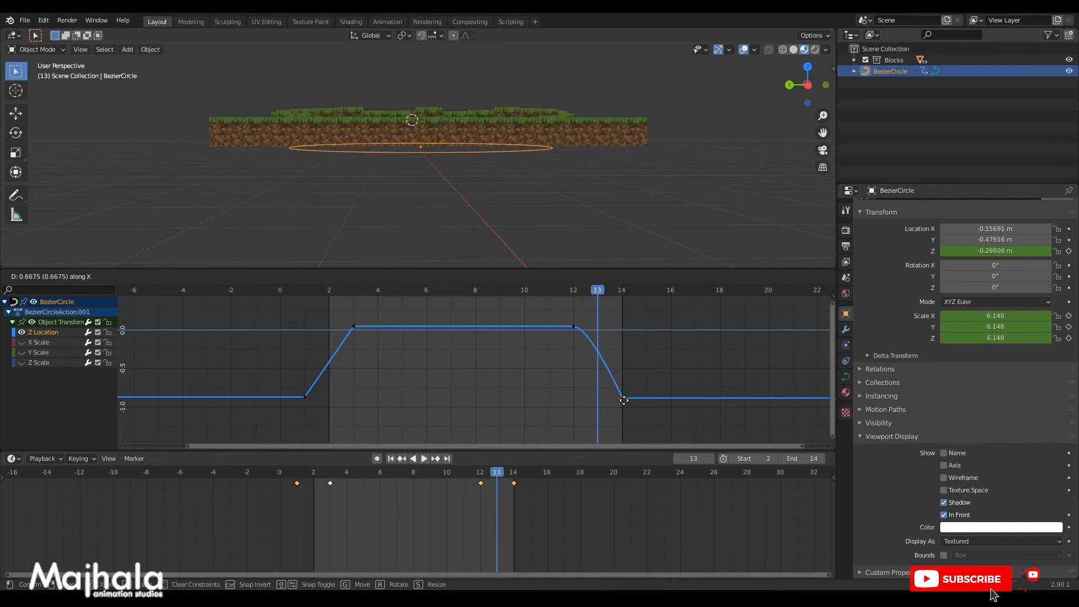
Step through frames 12 to 14 and play the animation to check the circle's drop at the end.
left_click(578, 328)
mouse_move(585, 293)
left_mouse_down()
mouse_move(572, 293)
mouse_move(582, 293)
left_mouse_up()
key("Right")
key("Right")
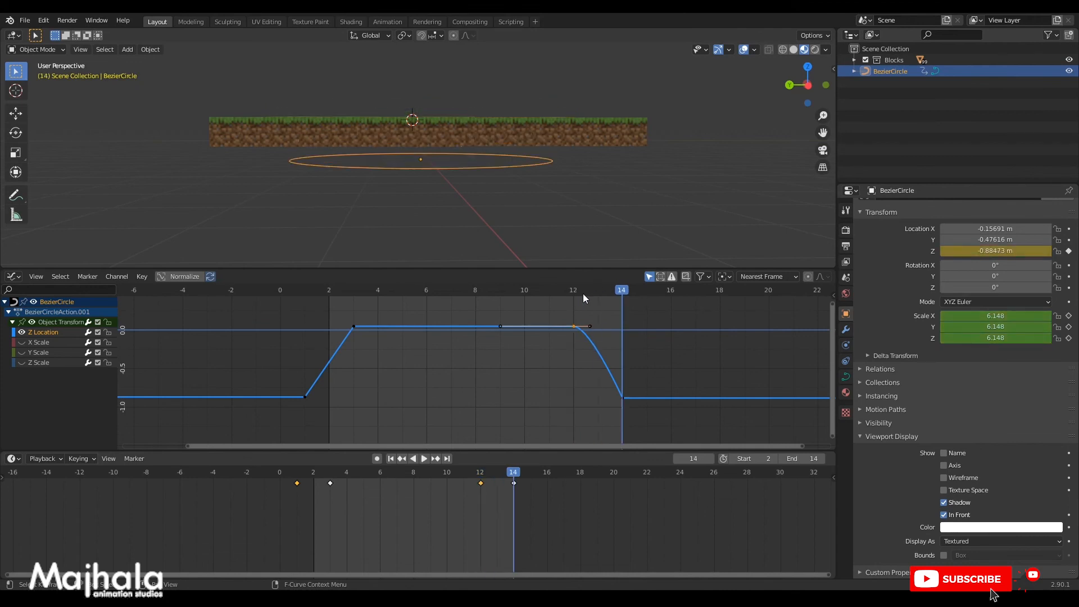
key("space")
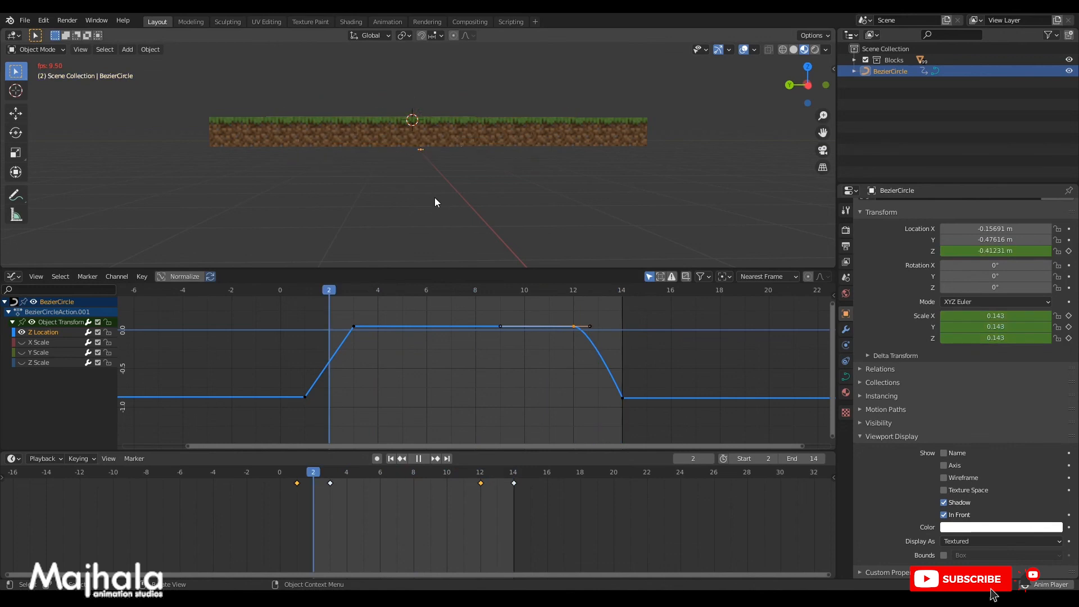
middle_click_drag(464, 189, 396, 180)
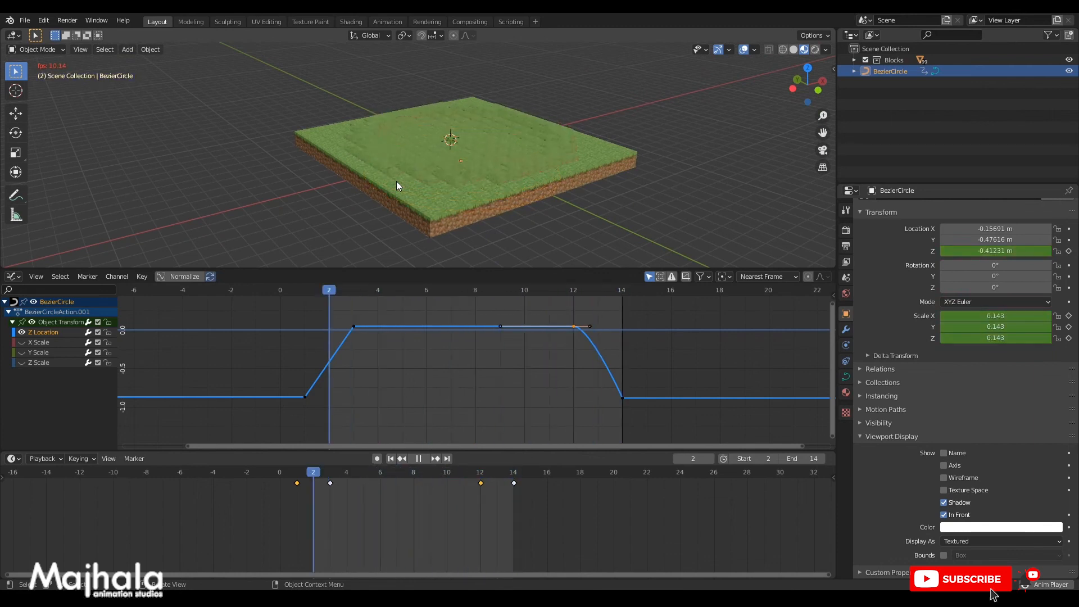
key("space")
Examine the ripple's shape at frame 9 from several angles and replay the animation.
middle_click_drag(396, 180, 398, 156)
key("space")
key("space")
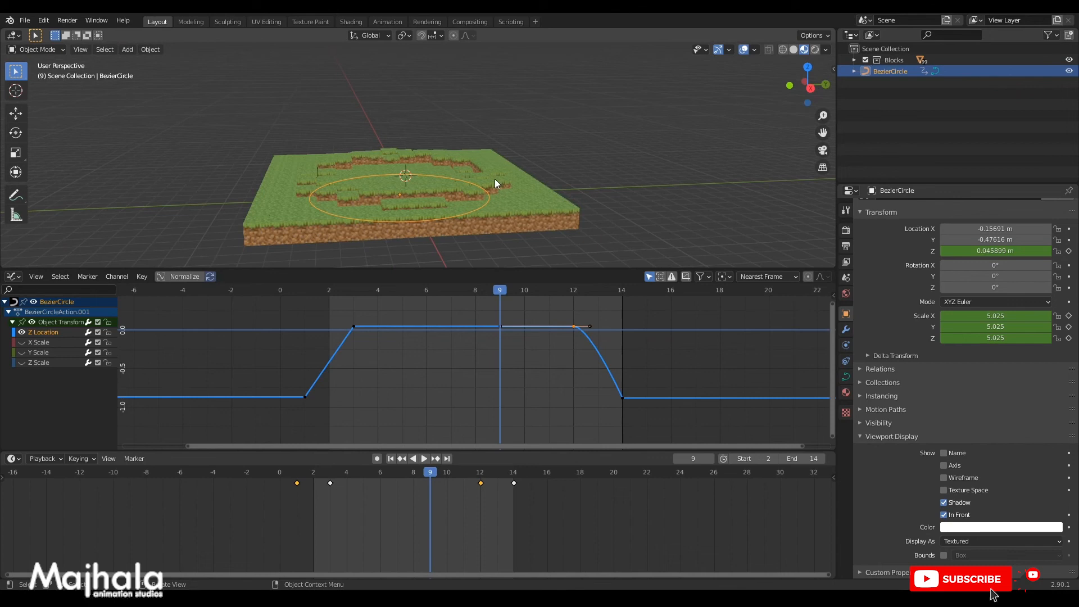
middle_click_drag(342, 147, 454, 206)
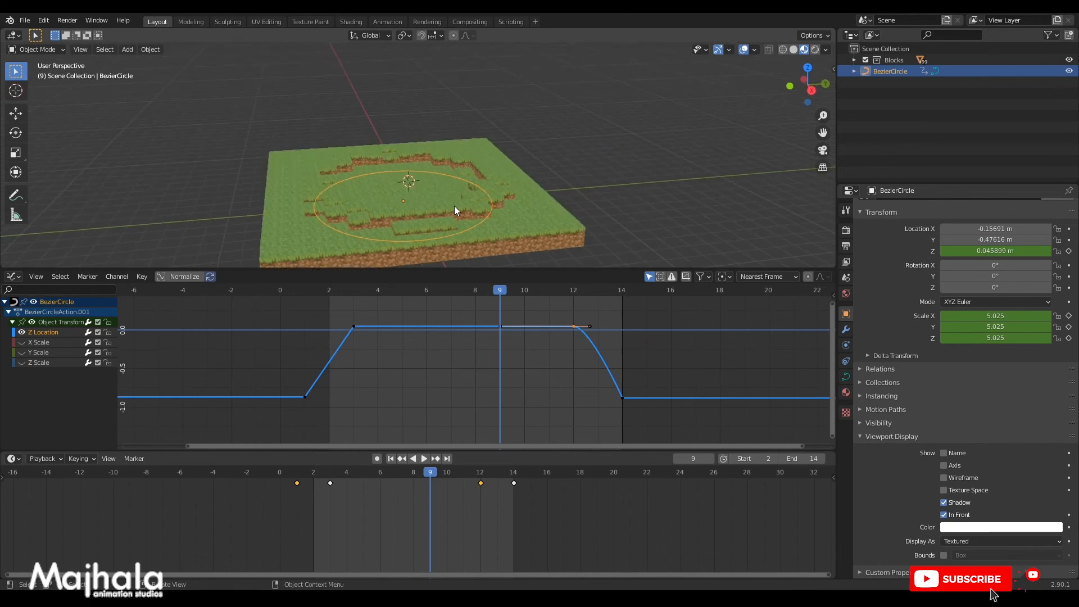
middle_click_drag(400, 170, 376, 150)
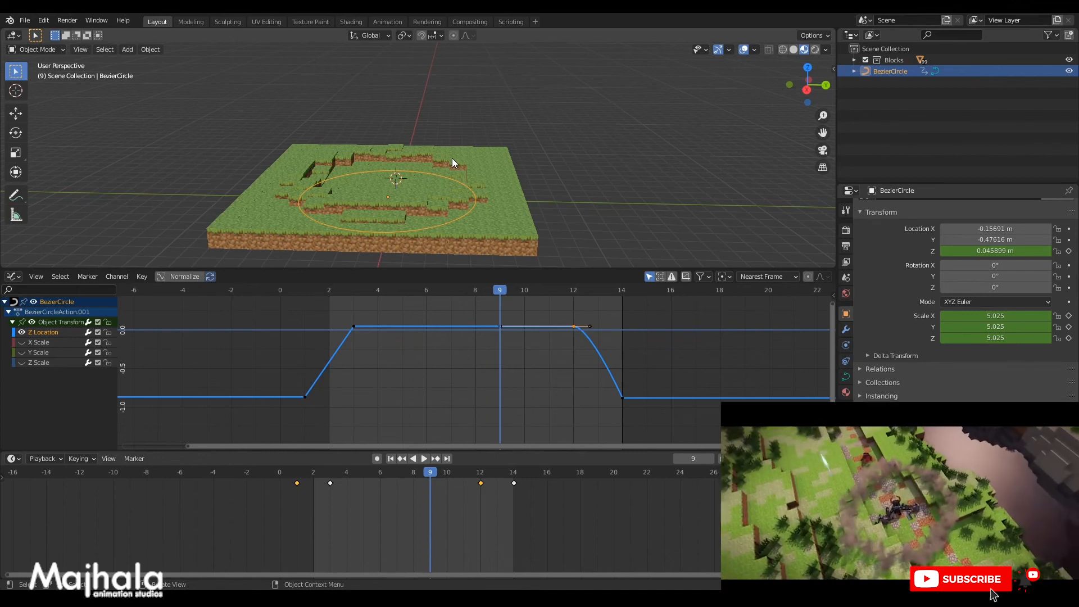
middle_click_drag(473, 163, 452, 165)
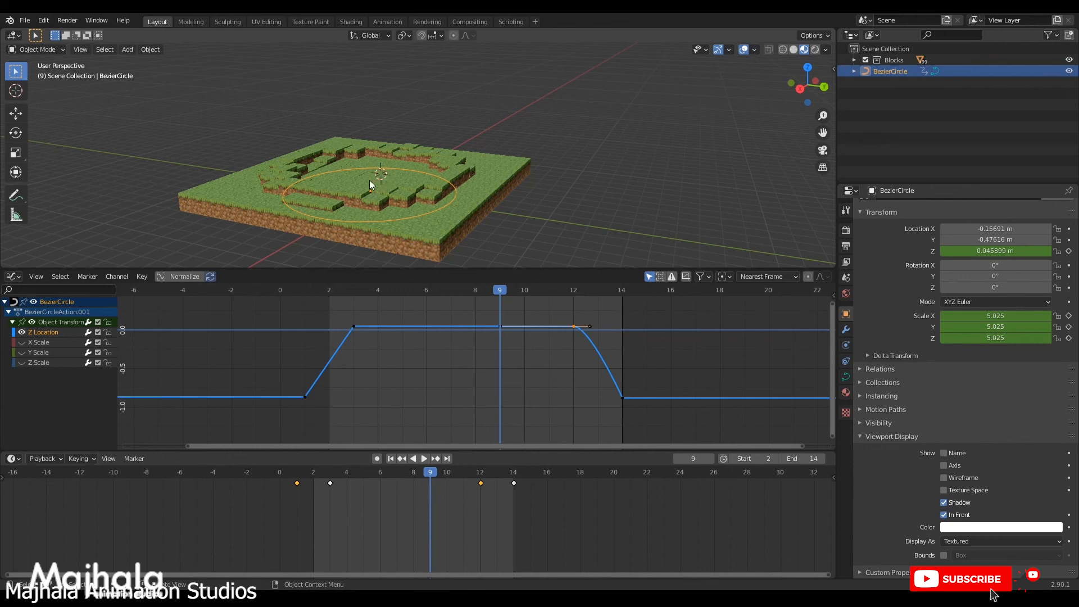
middle_click_drag(384, 180, 359, 174)
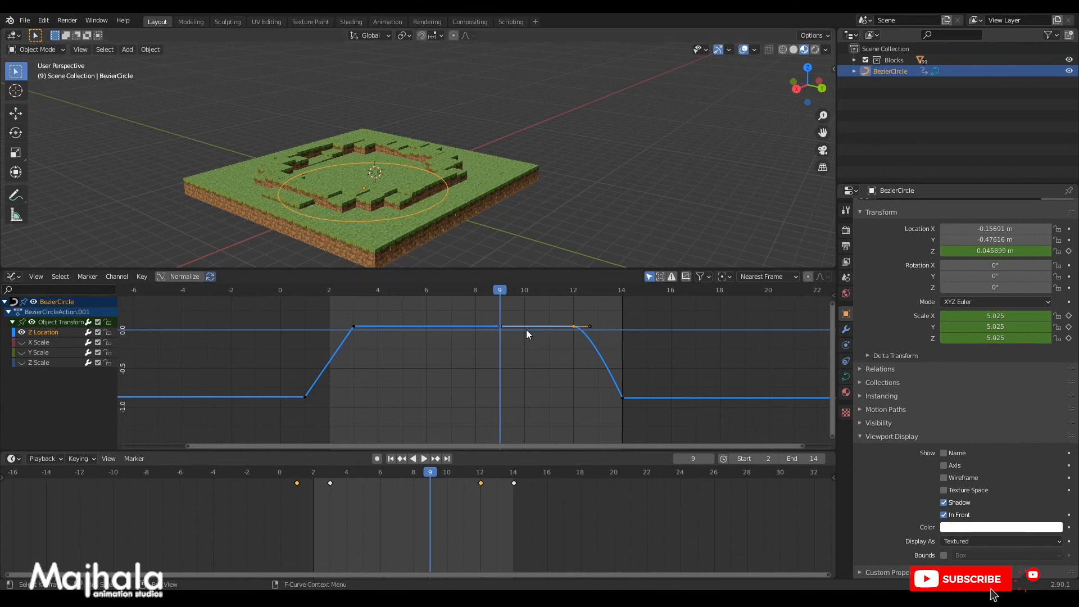
key("space")
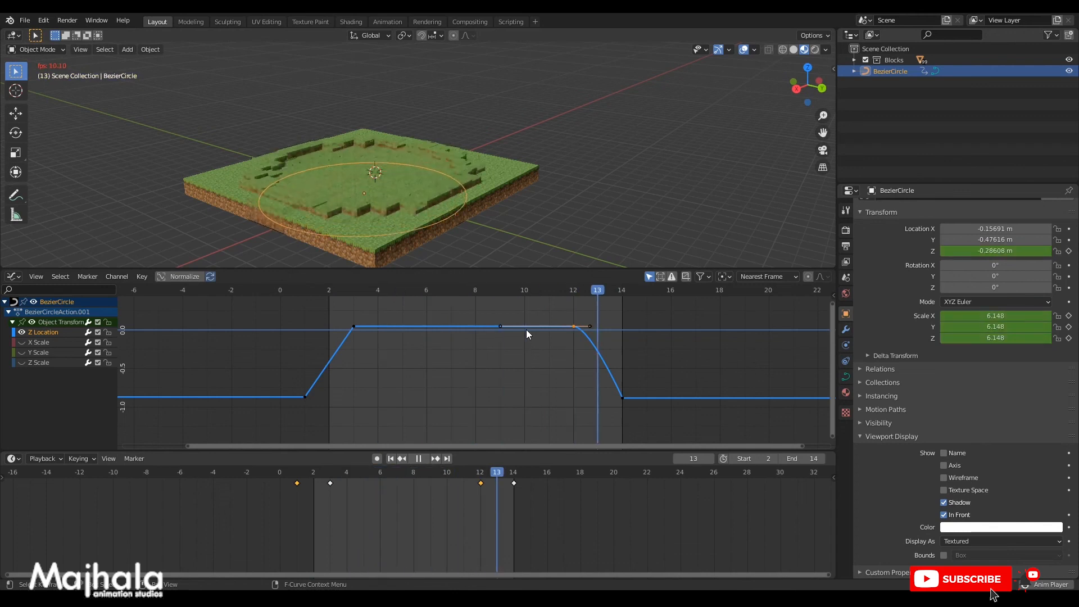
key("space")
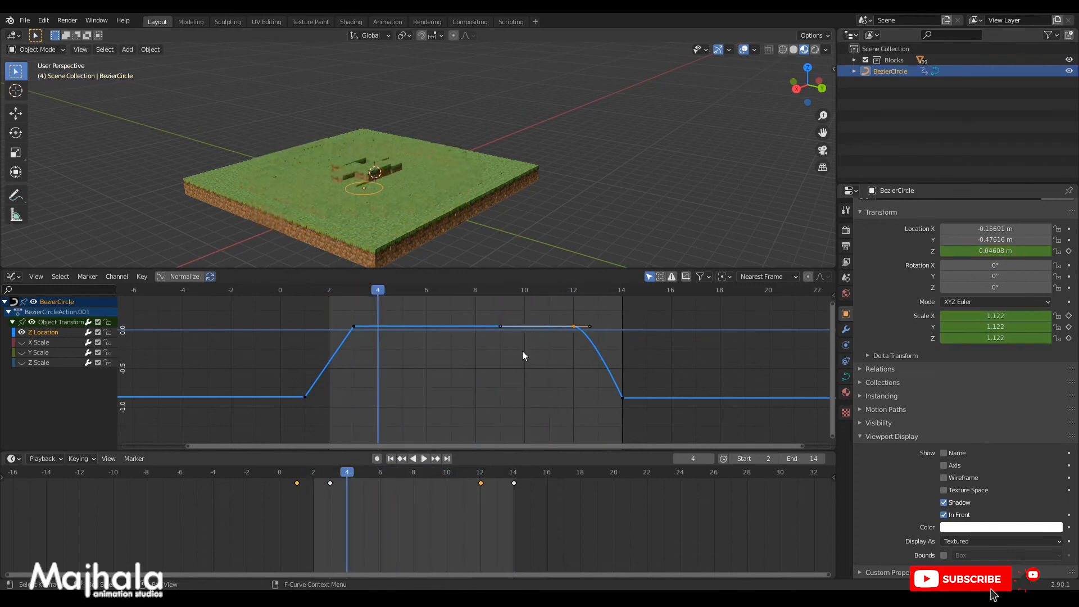
Hide the Z Location curve, show the X, Y and Z Scale curves, and fit them in the graph.
left_click(22, 342)
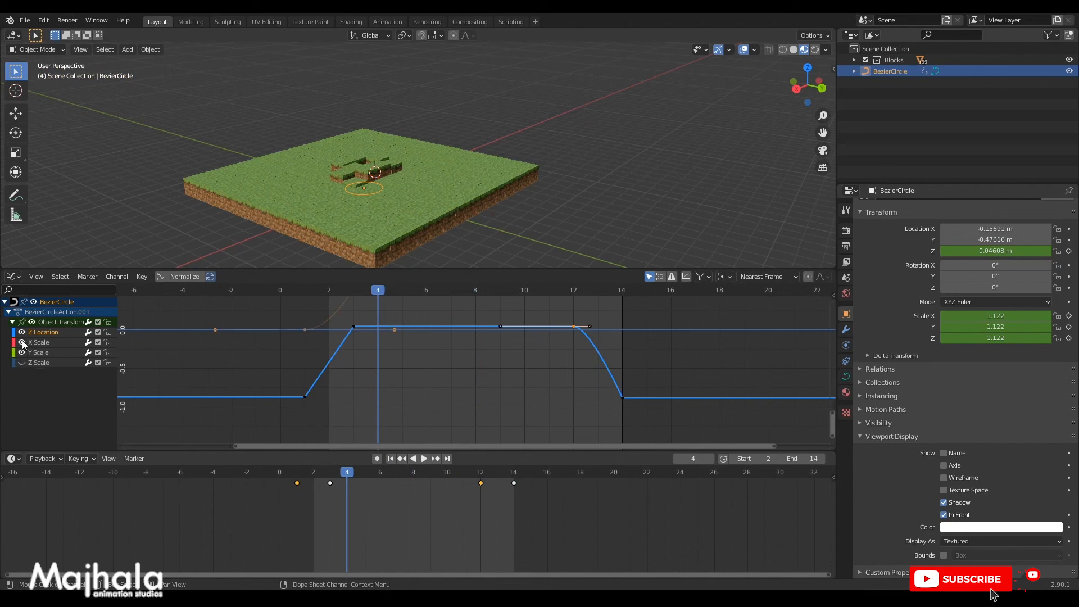
left_click(22, 332)
left_click(21, 362)
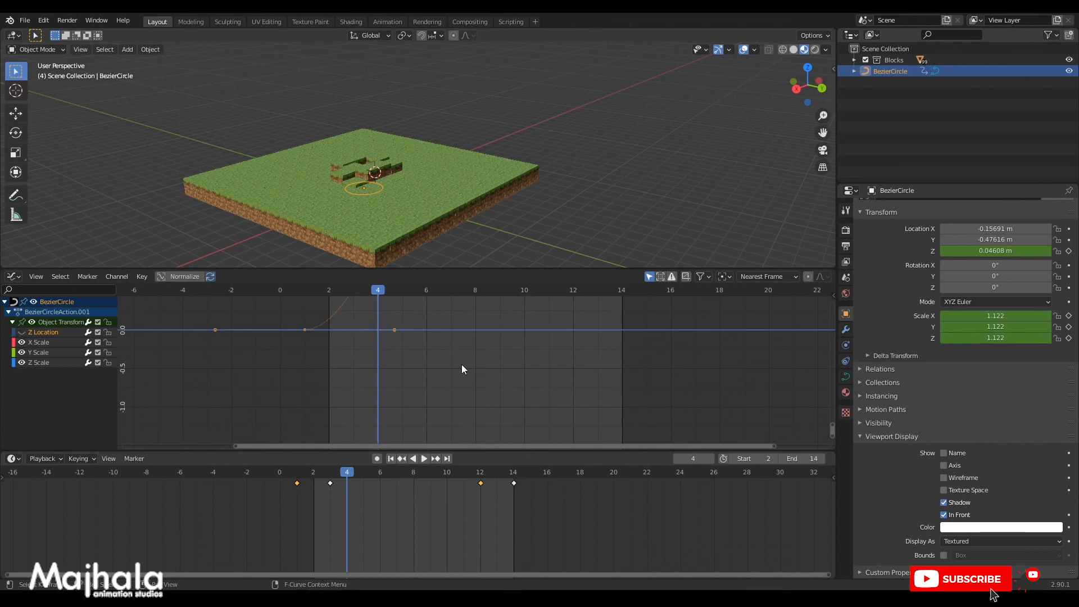
scroll(528, 367, "down", 3)
middle_click_drag(550, 371, 555, 425)
scroll(522, 388, "down", 1)
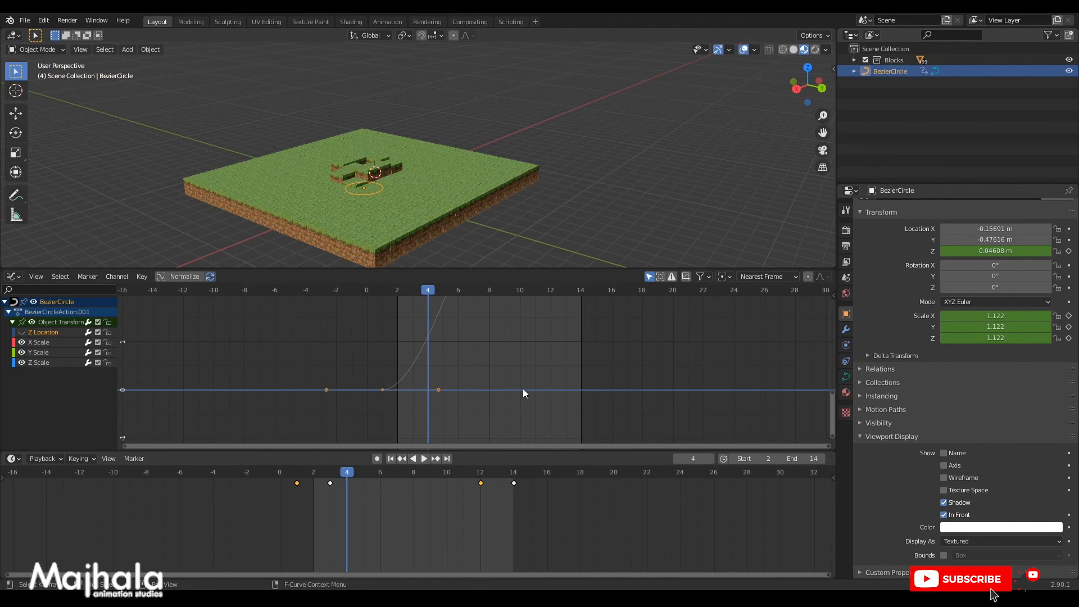
key("Home")
scroll(521, 387, "down", 3)
middle_click_drag(530, 392, 515, 391)
Give the X, Y and Z Scale keyframes at frame 1 Vector handles and play the animation.
key("a")
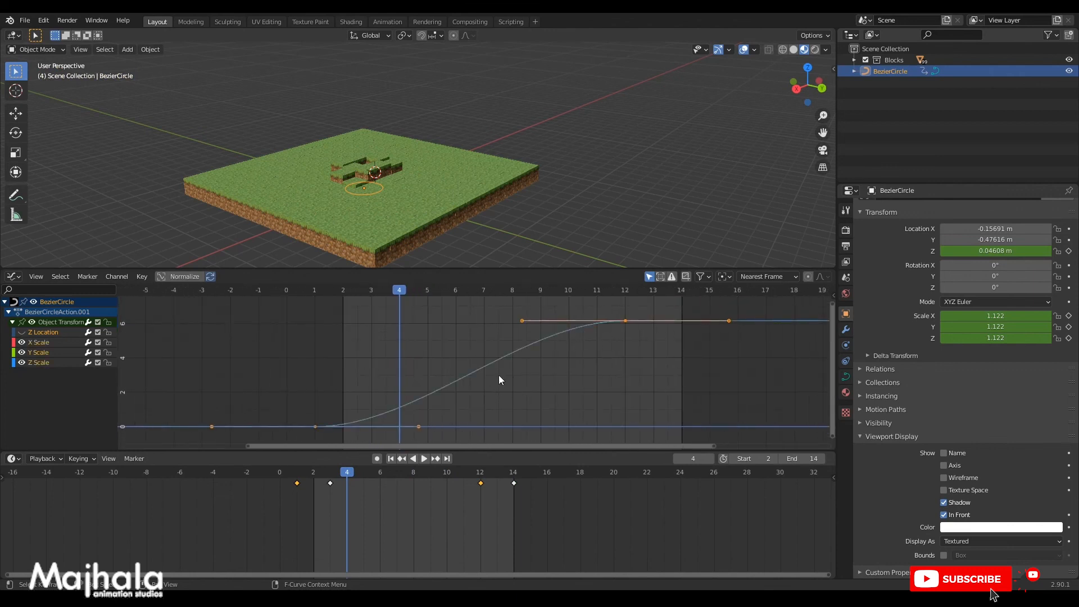
left_click_drag(290, 406, 332, 437)
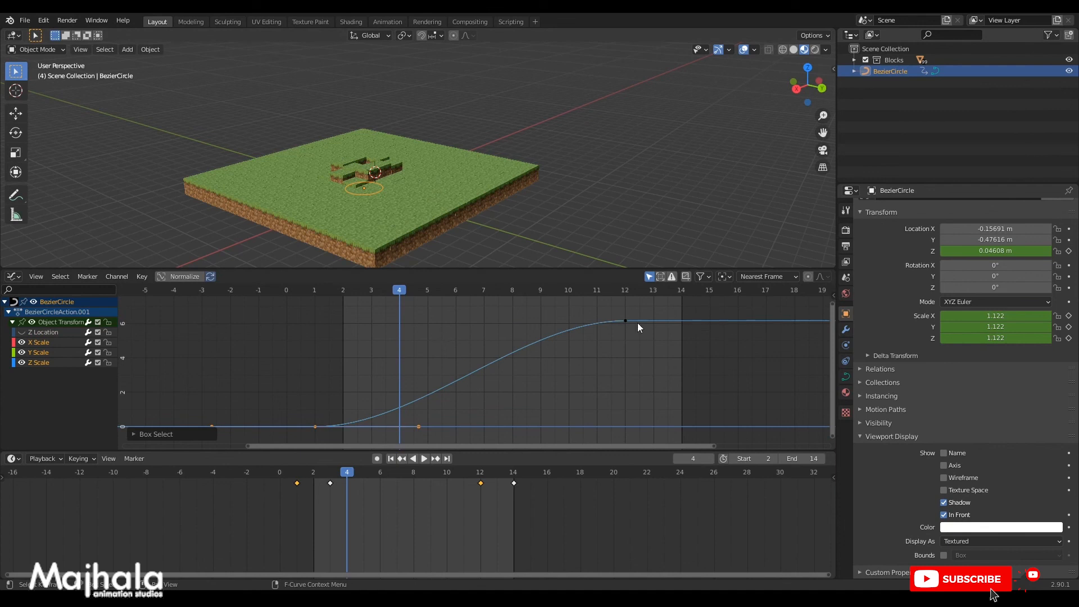
middle_click_drag(489, 410, 517, 391)
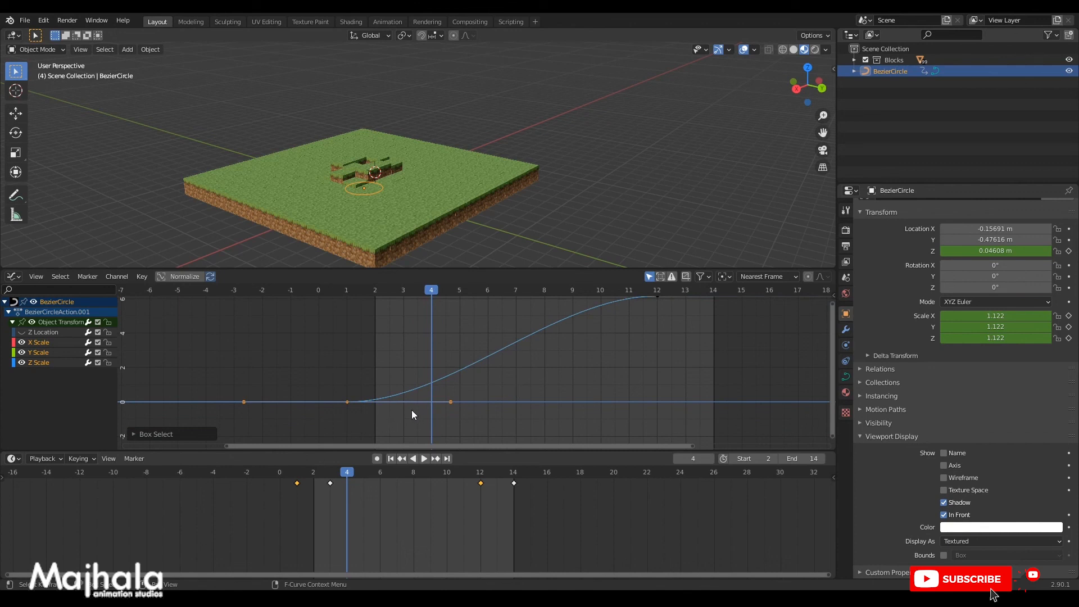
key("v")
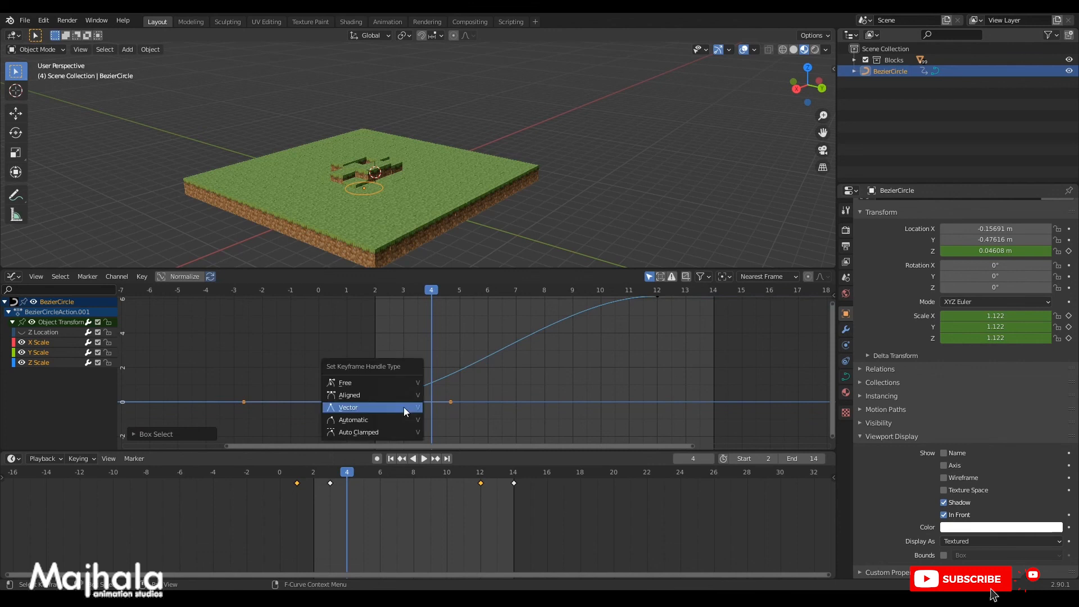
left_click(404, 407)
scroll(413, 404, "down", 1)
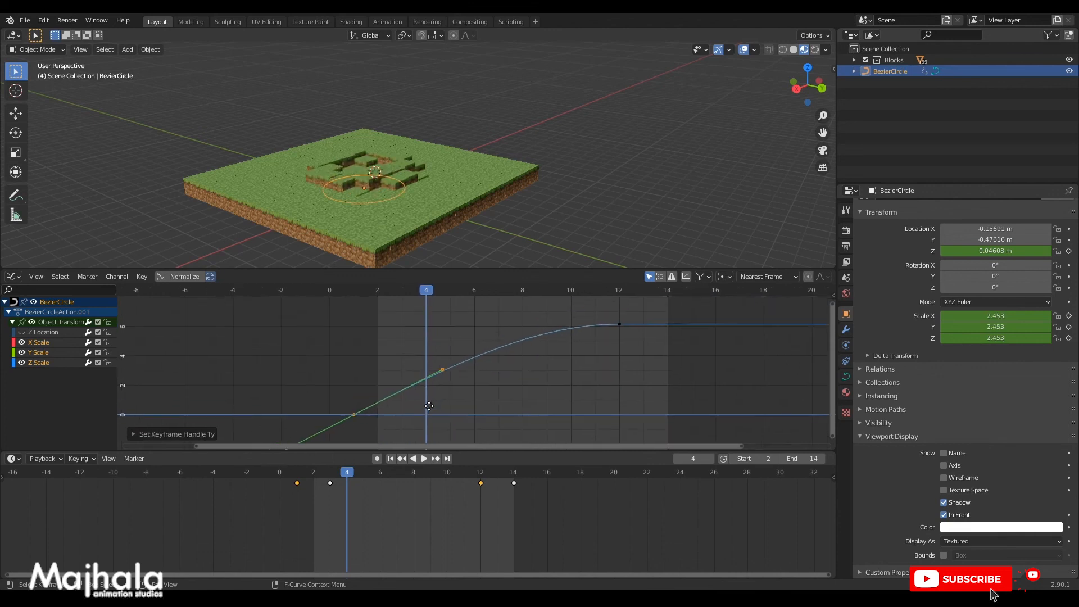
key("space")
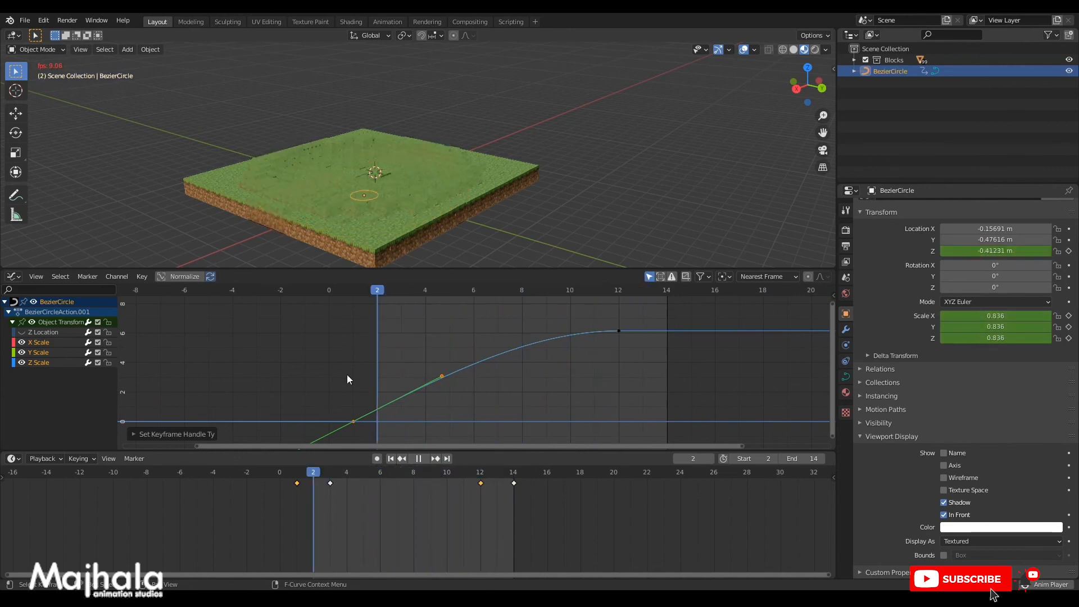
key("space")
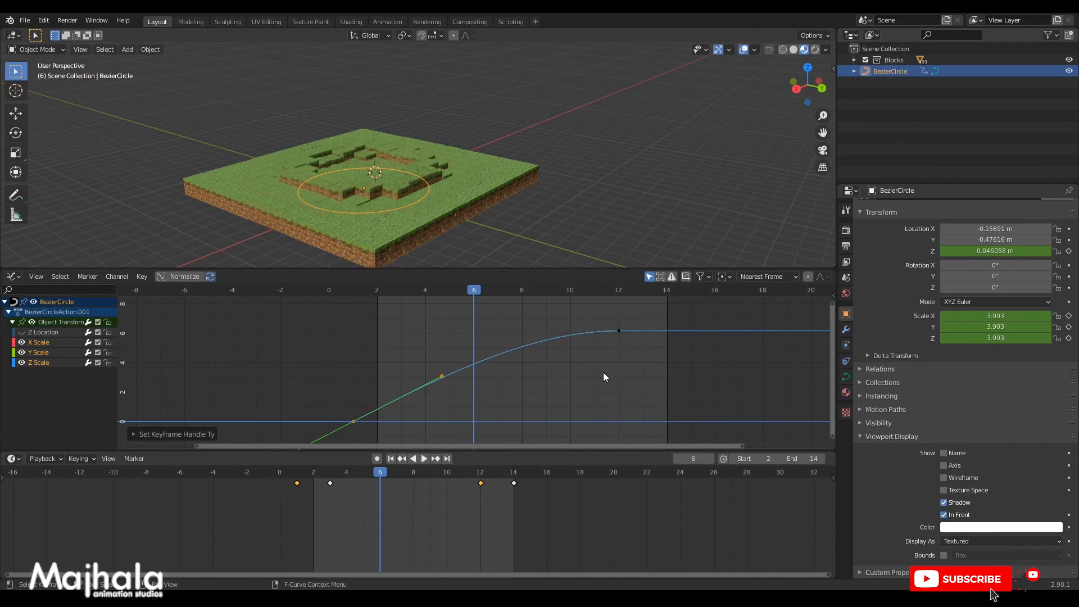
Move the left handles of the frame 12 X, Y and Z Scale keyframes along the time axis to about frame 8.
left_click(618, 331)
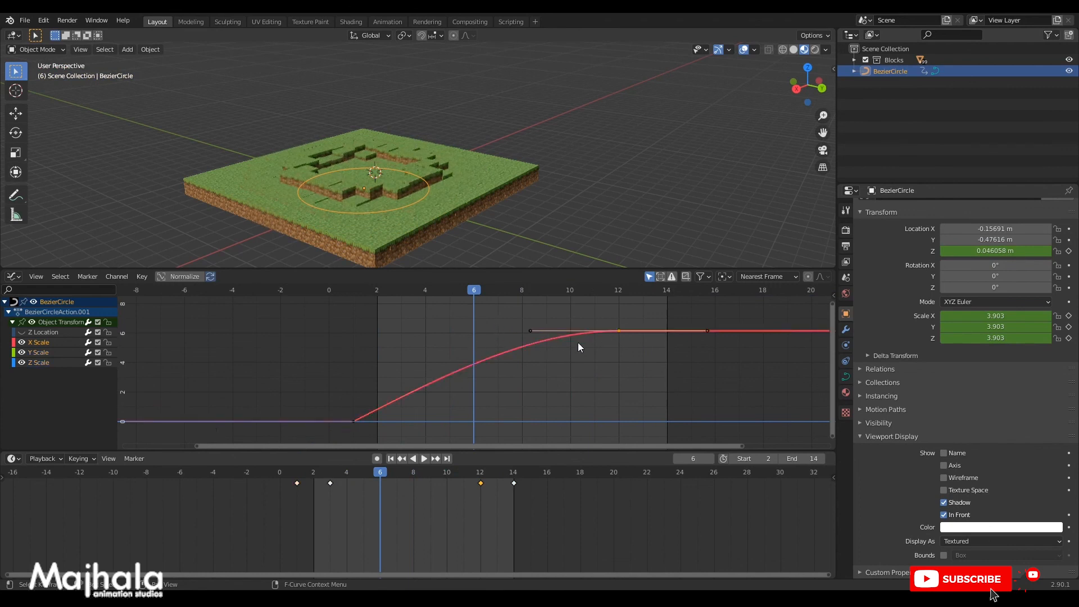
left_click_drag(651, 366, 610, 309)
key("c")
scroll(695, 346, "down", 4)
middle_click(651, 345)
right_click(664, 370)
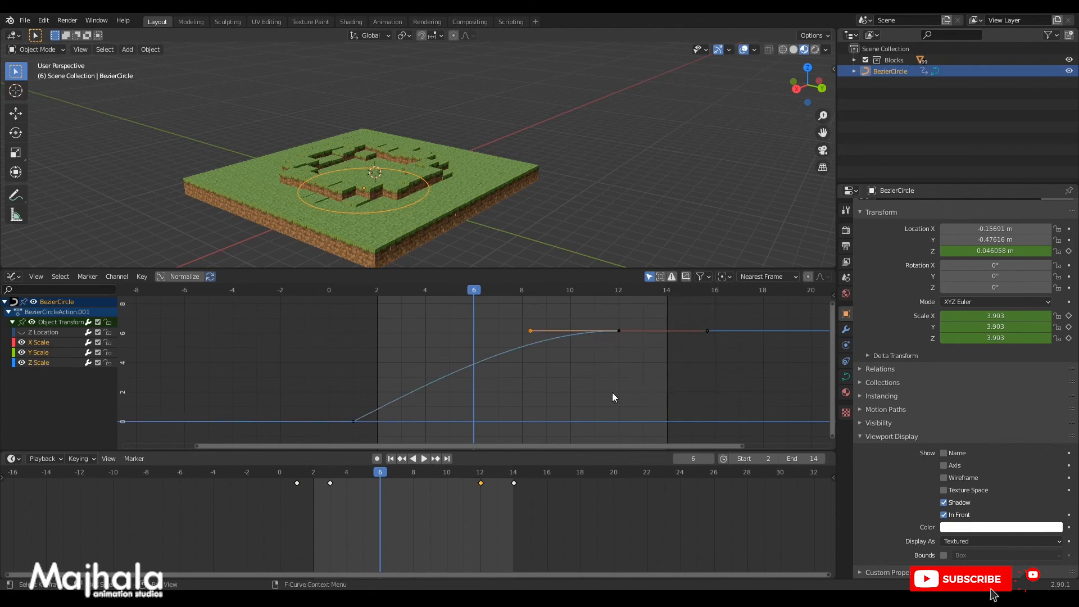
key("g")
key("x")
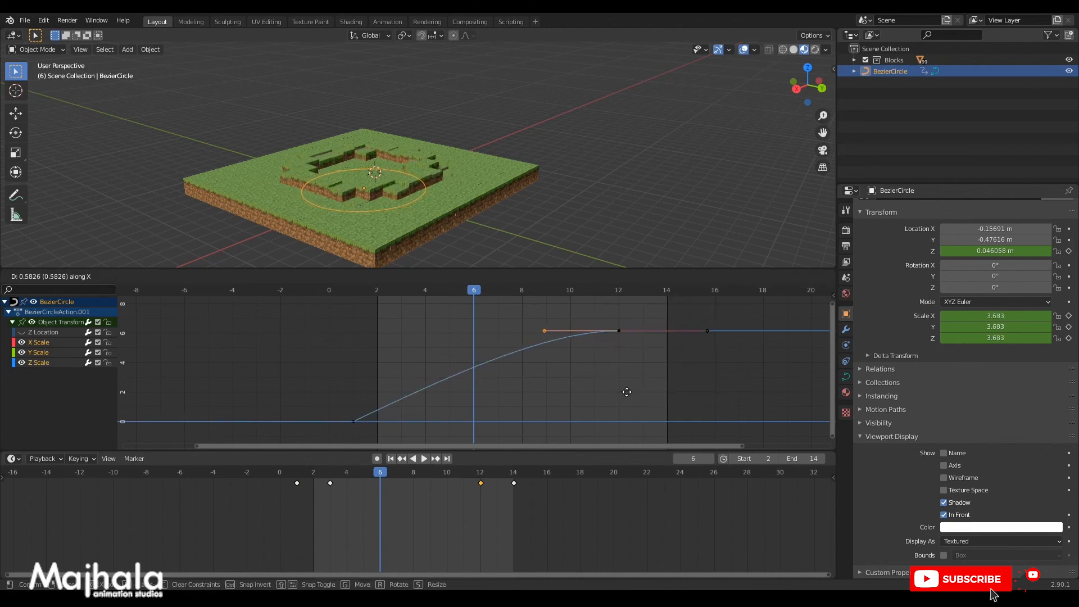
left_click(615, 373)
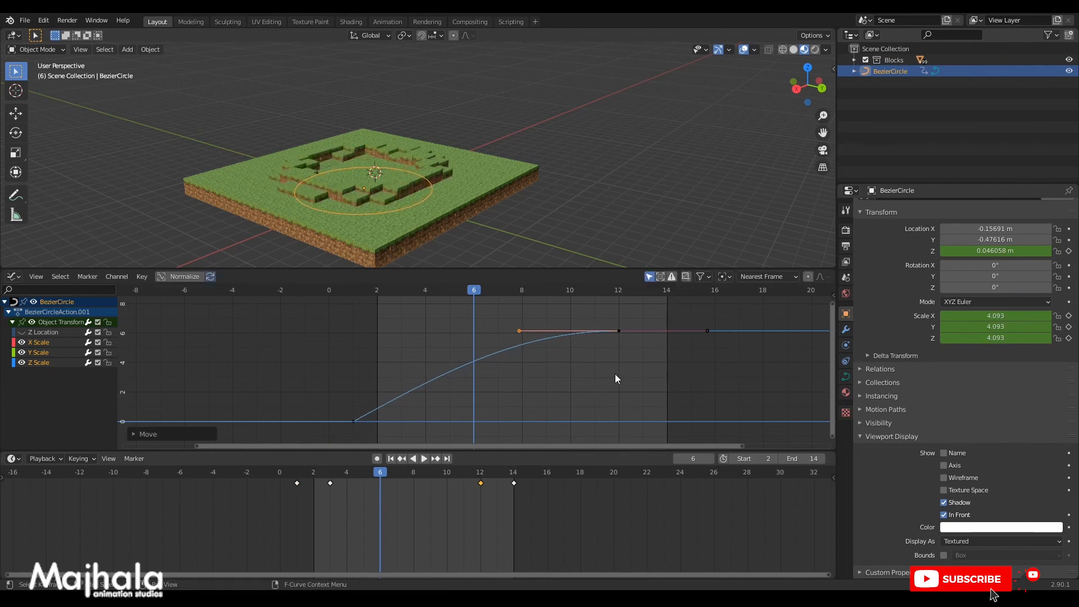
Play the animation in an enlarged 3D viewport and examine the ripple from several angles, stopping at frame 12.
key("space")
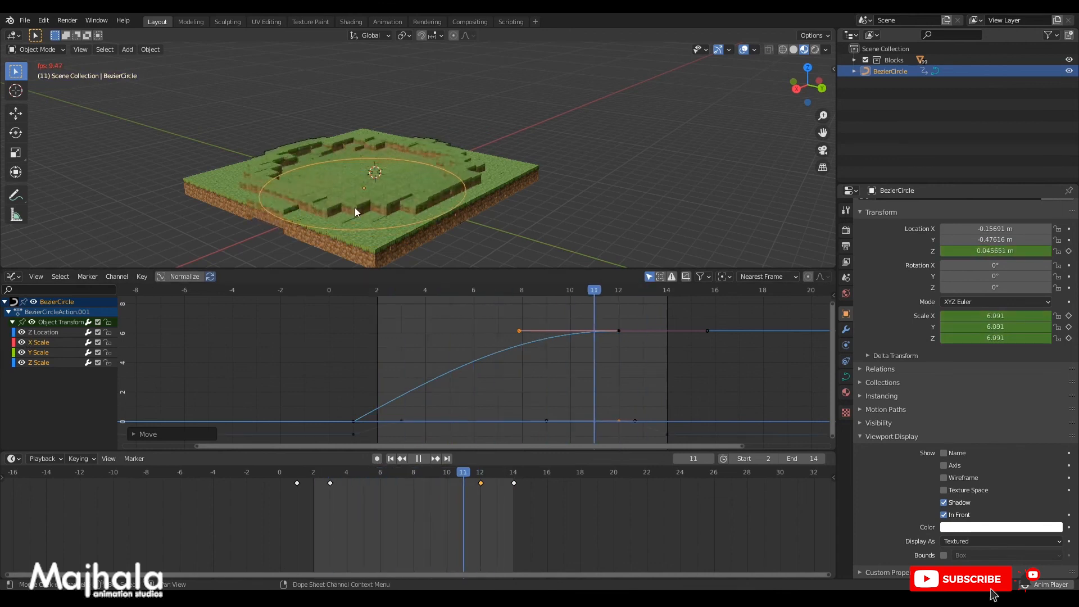
left_click_drag(483, 270, 483, 358)
middle_click_drag(470, 240, 394, 280)
scroll(384, 211, "up", 2)
middle_click_drag(385, 216, 372, 222)
key("space")
middle_click_drag(417, 224, 454, 222)
scroll(444, 219, "up", 2)
key("space")
scroll(474, 250, "down", 2)
key("space")
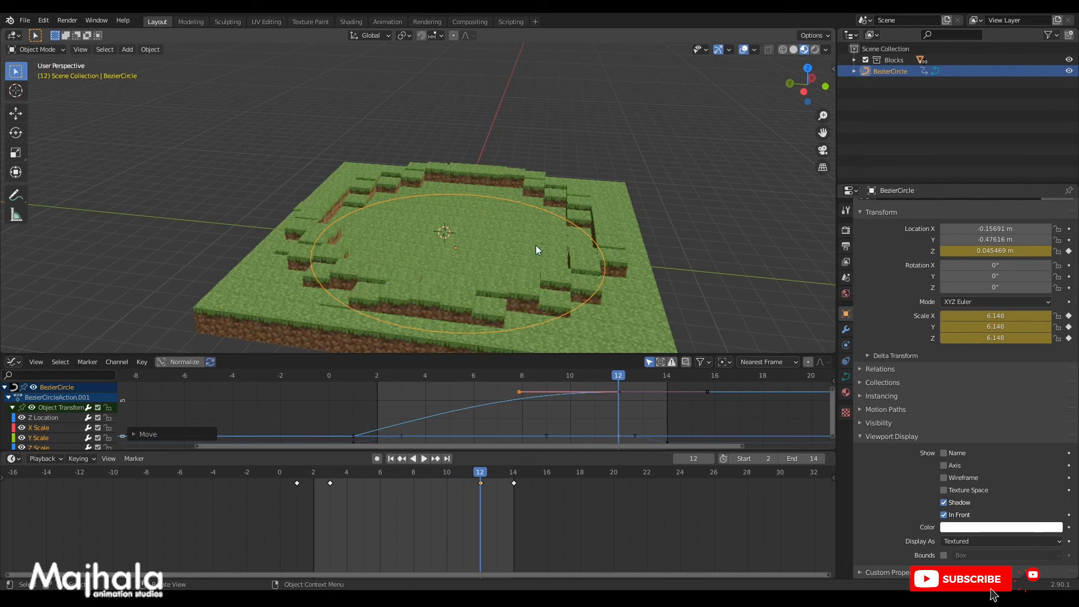
middle_click_drag(568, 261, 517, 209, "shift")
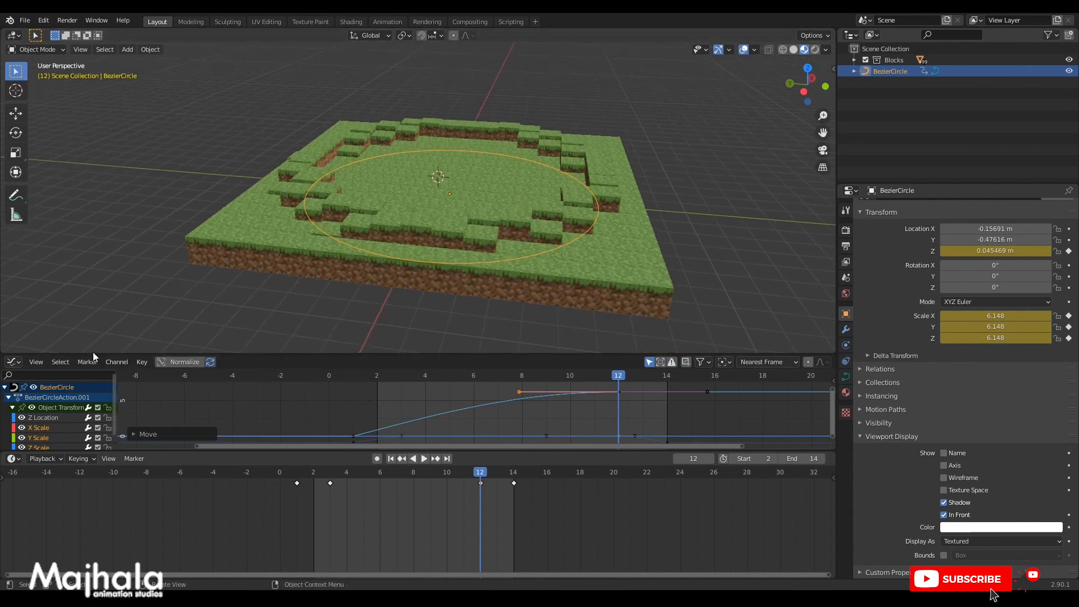
Change the Graph Editor area to the Animation Nodes editor and bring the Offset Matrix node into view.
left_click_drag(92, 353, 18, 299)
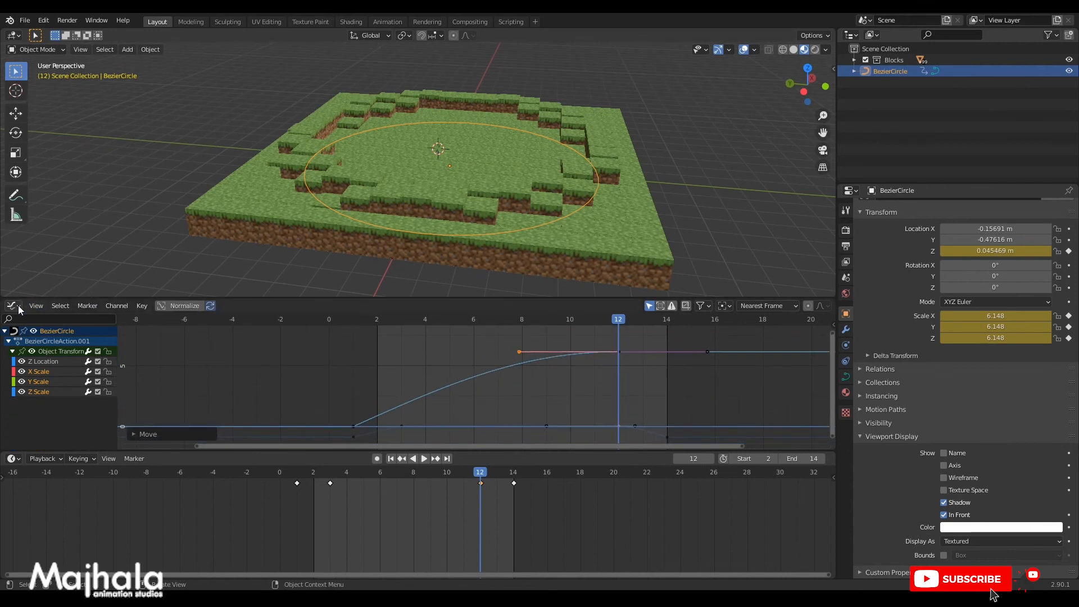
left_click(13, 306)
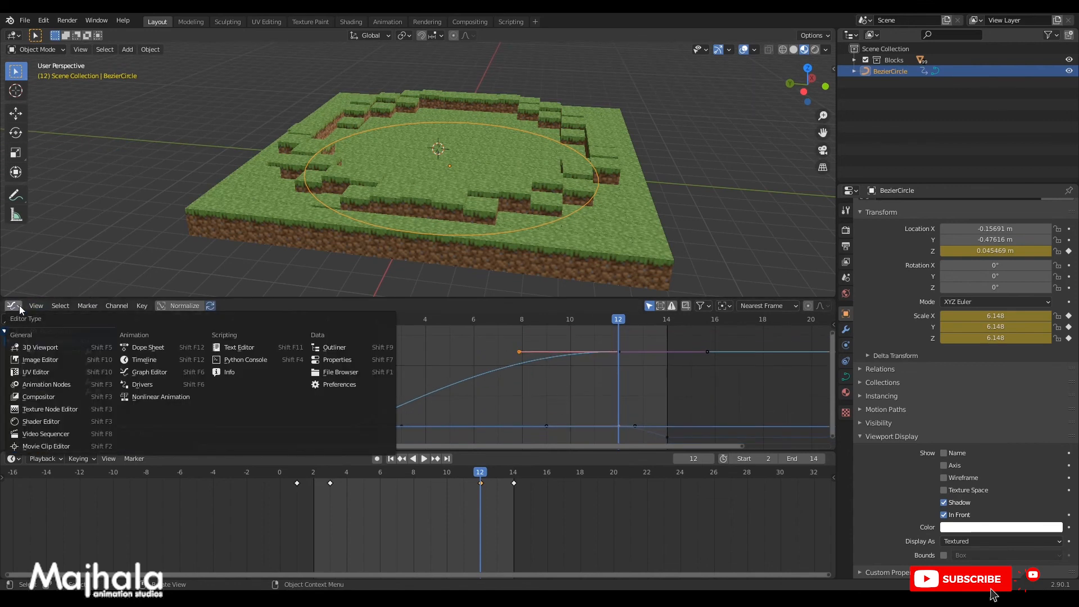
left_click(31, 386)
left_click_drag(544, 299, 546, 274)
scroll(548, 353, "up", 2)
scroll(549, 356, "up", 2)
middle_click_drag(551, 355, 534, 410)
scroll(555, 397, "up", 3)
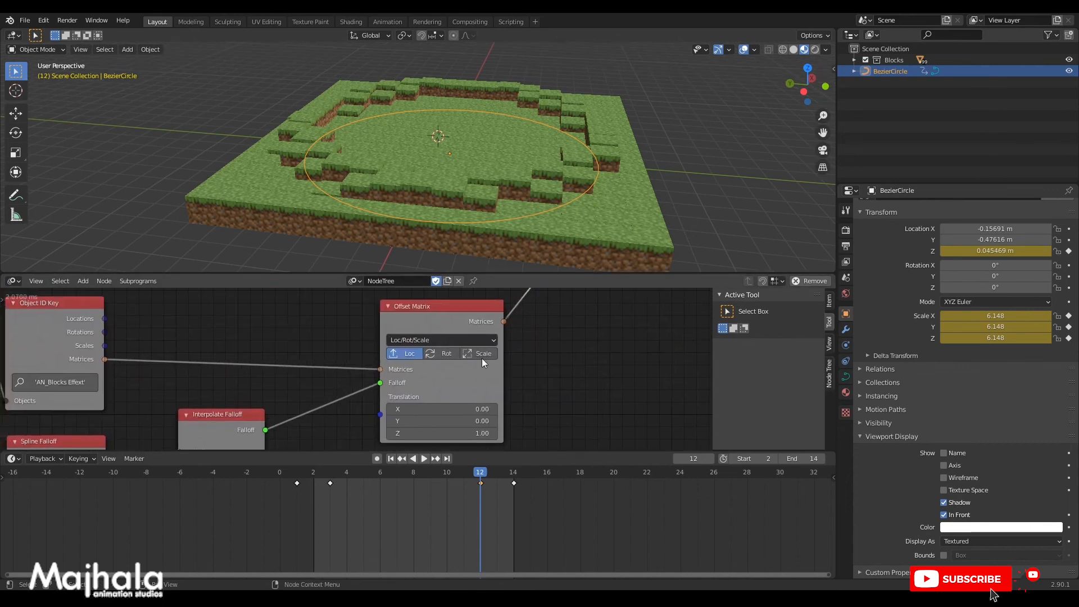
Enable rotation on the Offset Matrix node.
left_click(447, 353)
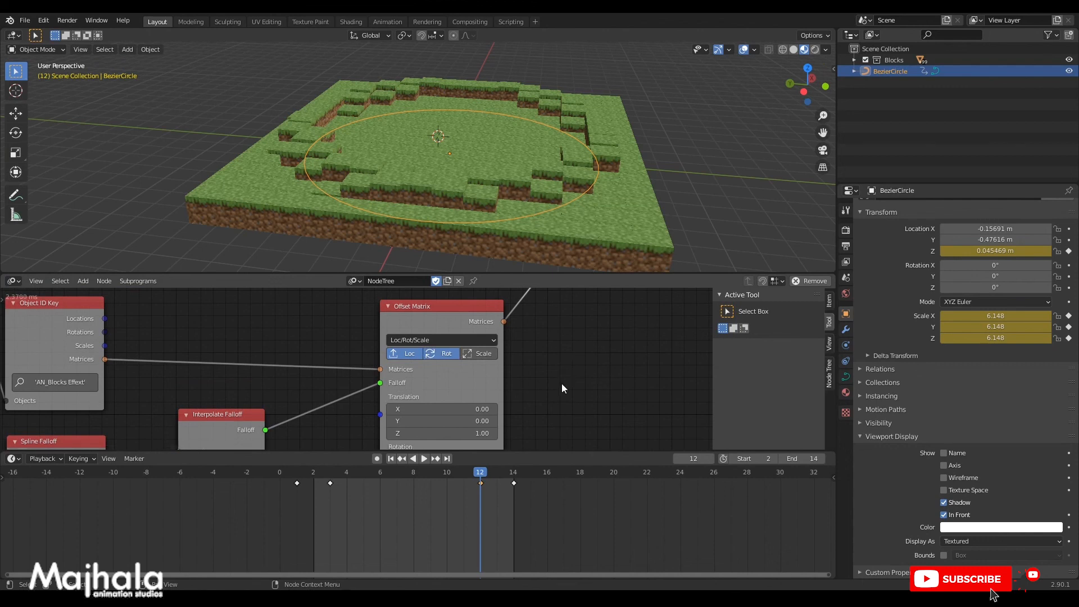
scroll(568, 407, "down", 3)
middle_click_drag(569, 410, 505, 365)
scroll(507, 382, "up", 2)
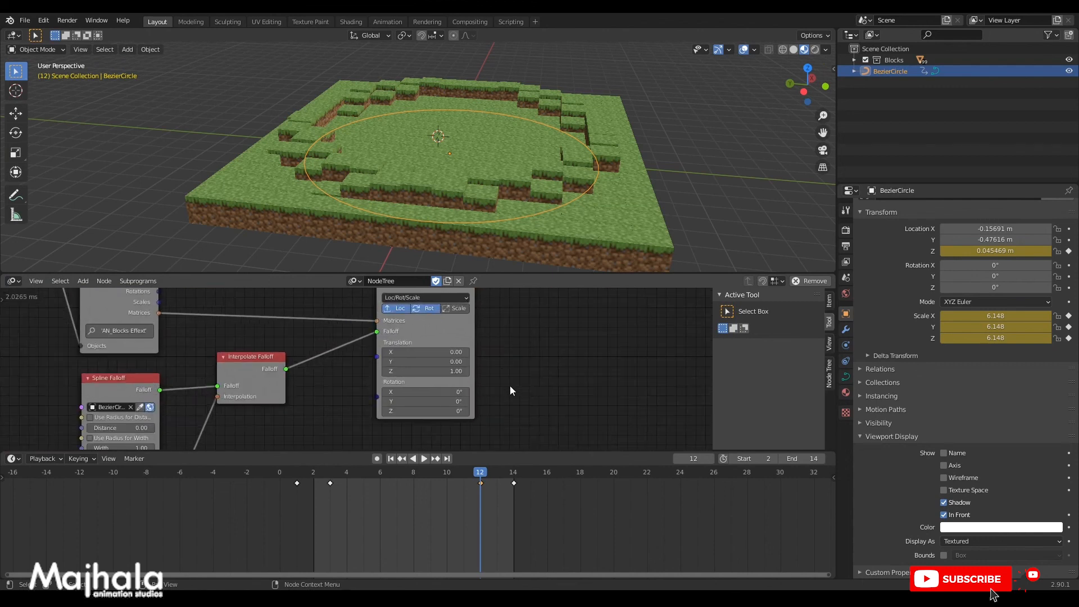
middle_click_drag(479, 204, 481, 204)
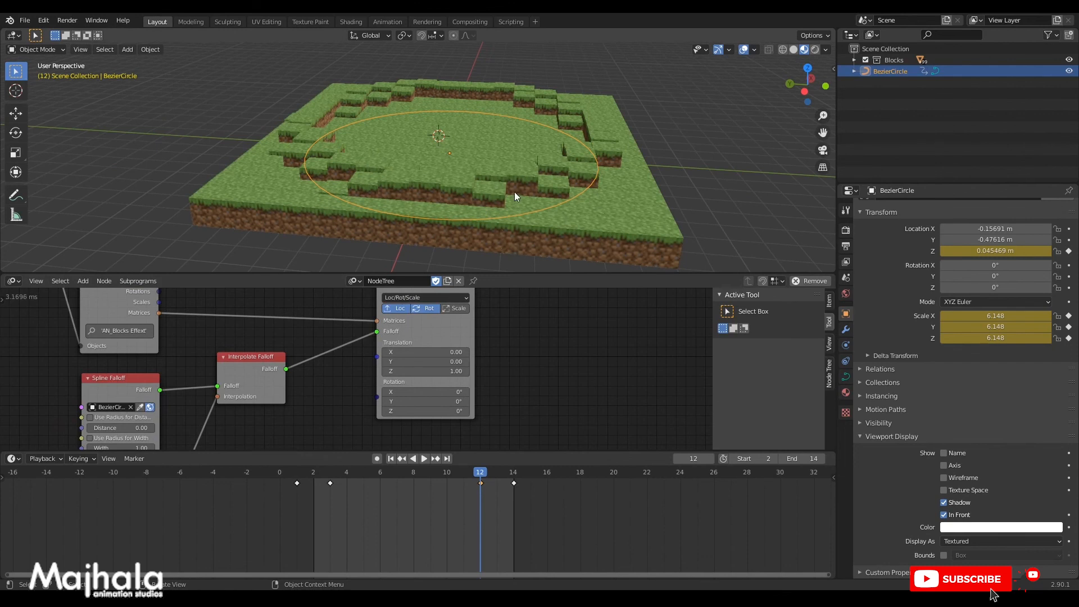
scroll(461, 384, "up", 2)
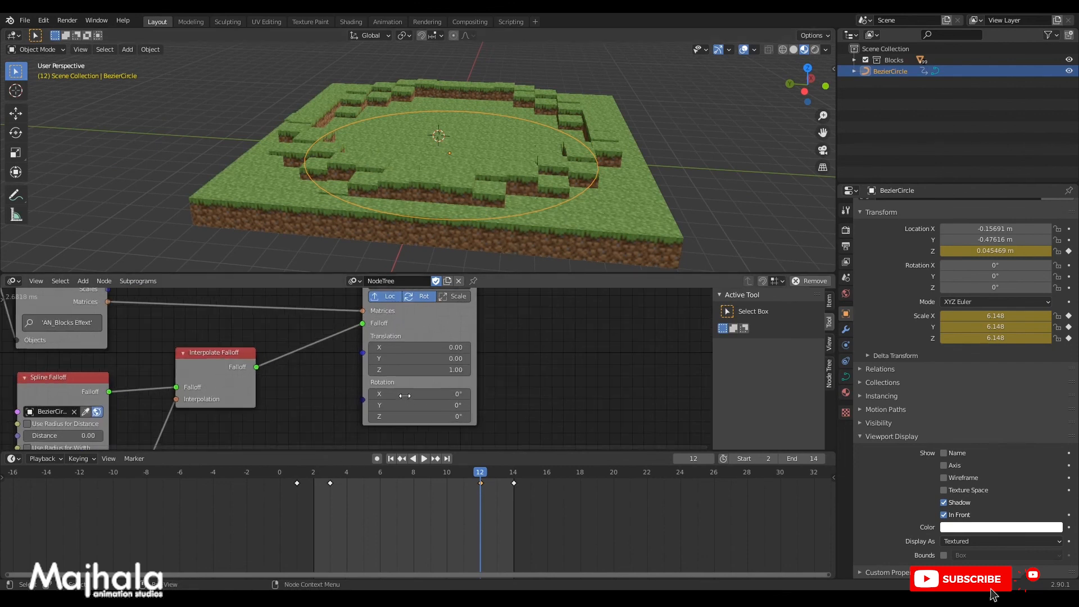
Try an X rotation of 3.1° on the Offset Matrix node and play the animation to check the blocks' tilt.
left_click_drag(405, 393, 415, 393)
key("space")
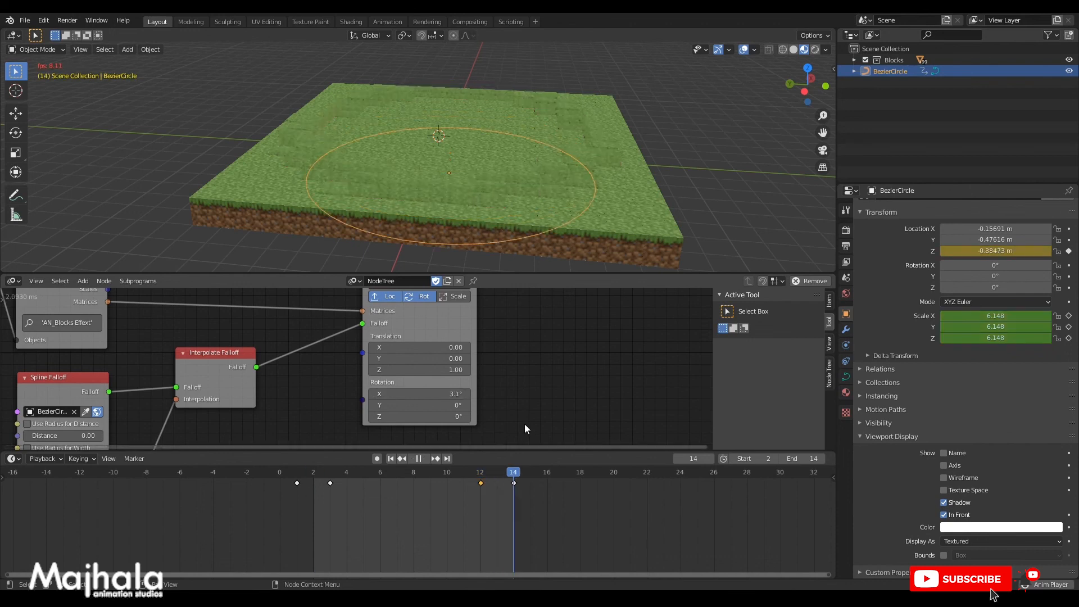
key("space")
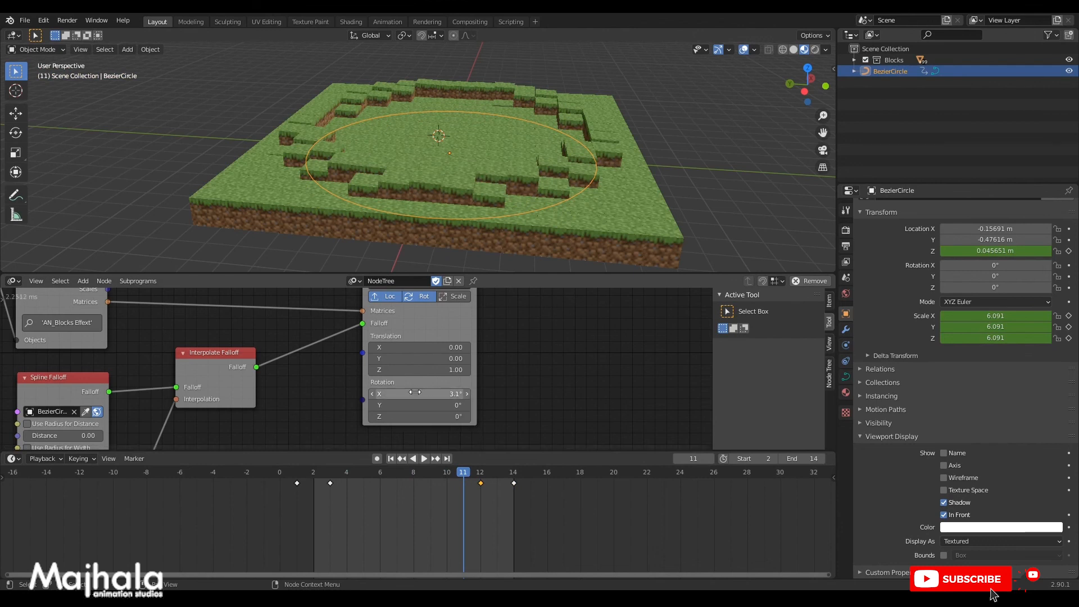
key("space")
key("space")
middle_click_drag(581, 188, 487, 166)
key("space")
scroll(453, 180, "up", 2)
Try X rotation at -5.55° and a Y rotation on the Offset Matrix node, and reset both to 0°.
left_click_drag(417, 399, 371, 394)
left_click(422, 395)
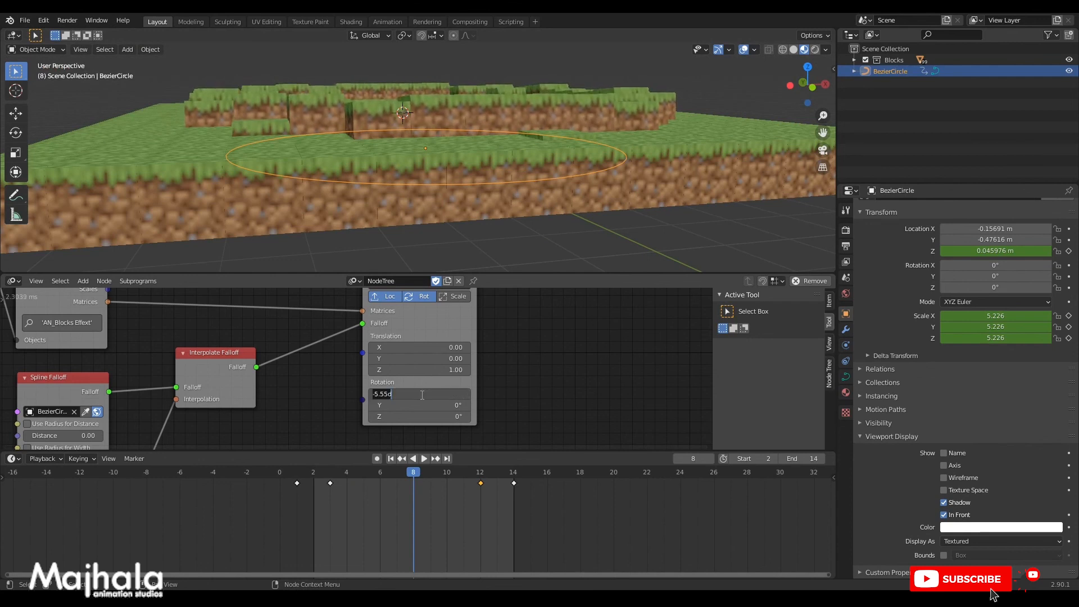
type("0")
key("Return")
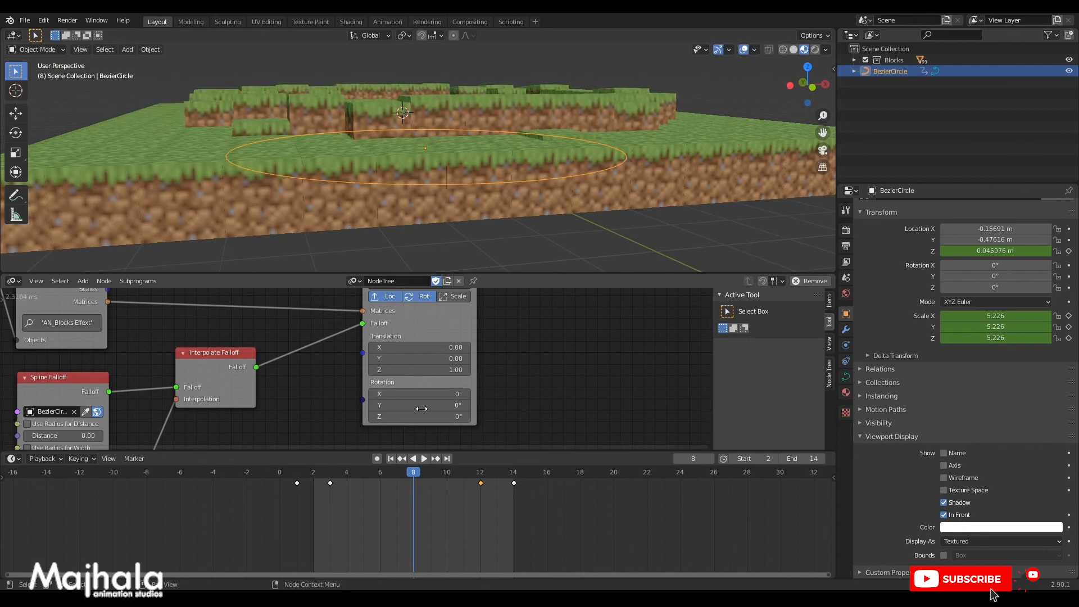
mouse_move(407, 408)
left_mouse_down()
mouse_move(444, 407)
mouse_move(424, 407)
left_mouse_up()
left_click(411, 409)
type("0")
key("Return")
Enable scale on the Offset Matrix node, set X, Y and Z scale to 0, and play the animation from above.
left_click(453, 296)
scroll(531, 378, "down", 2)
middle_click_drag(530, 377, 530, 353)
left_click(459, 394)
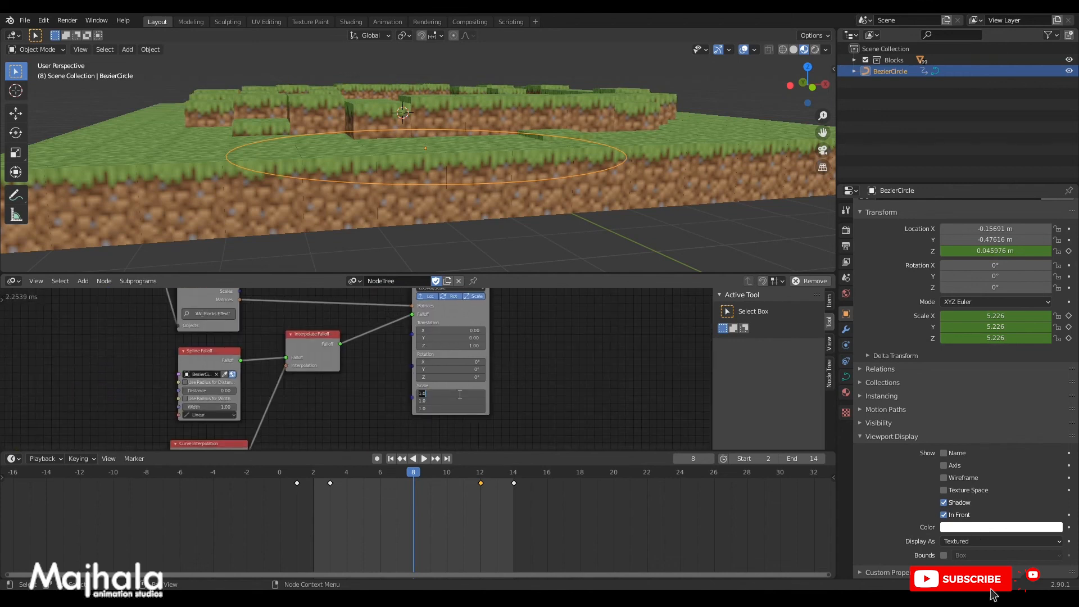
type("0")
key("Return")
middle_click_drag(389, 96, 419, 178)
scroll(424, 136, "up", 3)
key("space")
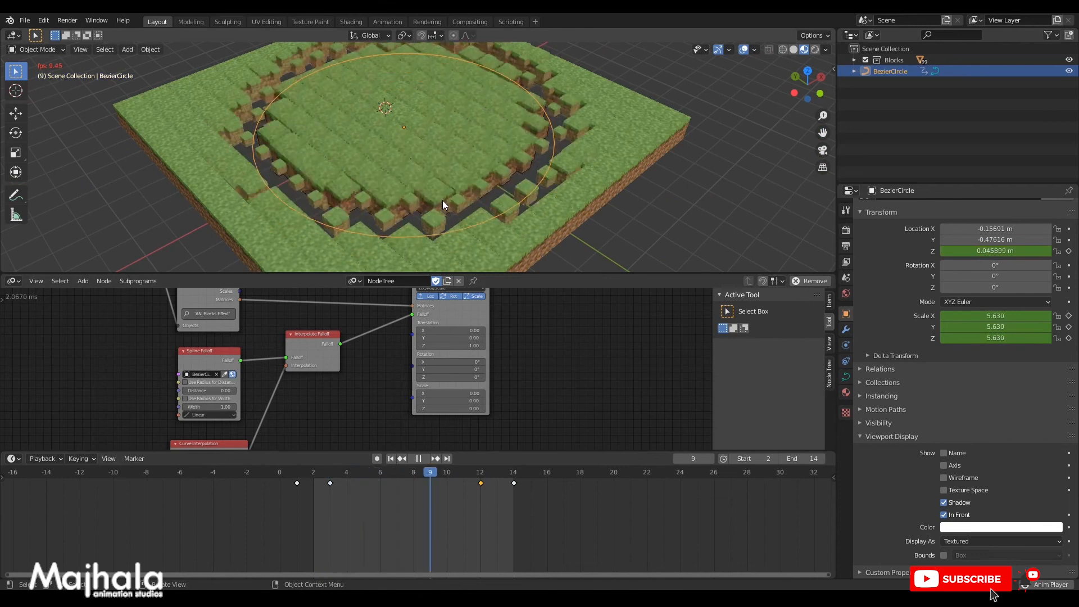
key("space")
Set the Offset Matrix node's X, Y and Z scale to 1 and play the animation to check the ripple.
left_click(457, 395)
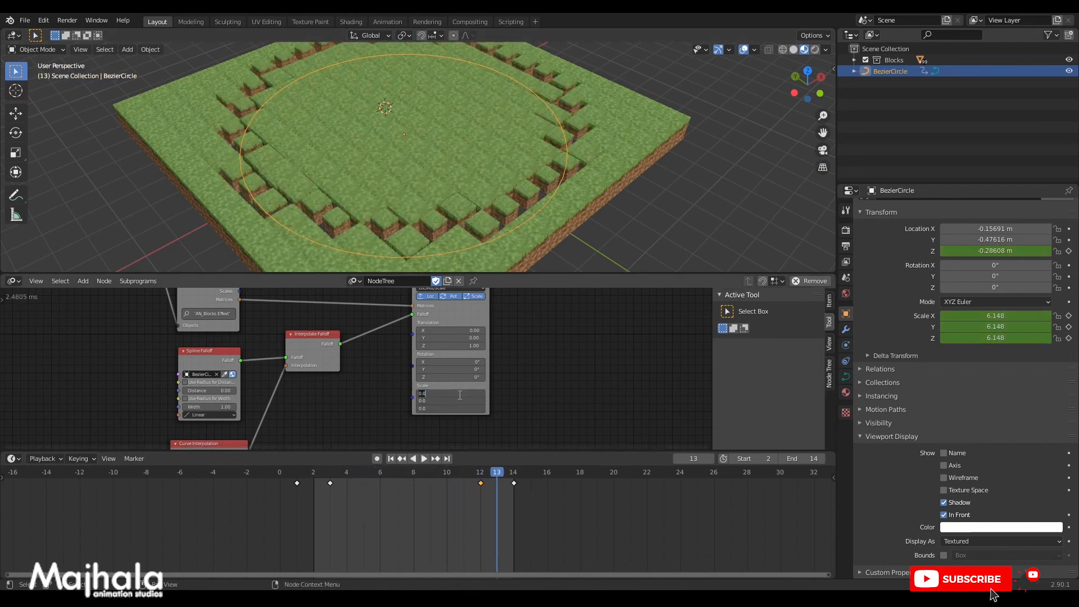
type("1")
key("Return")
key("space")
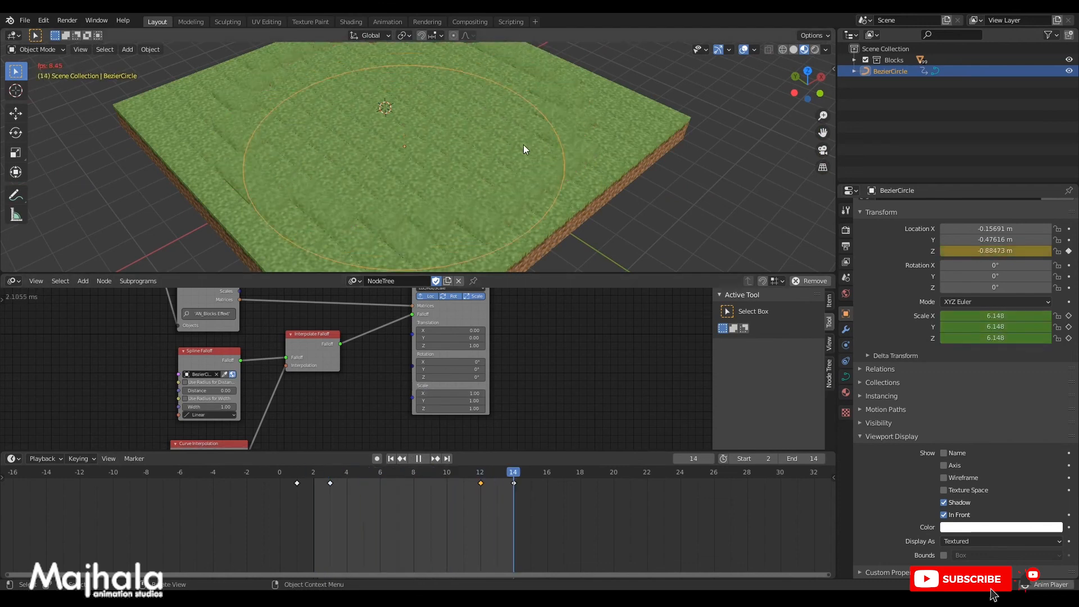
middle_click_drag(502, 157, 453, 202)
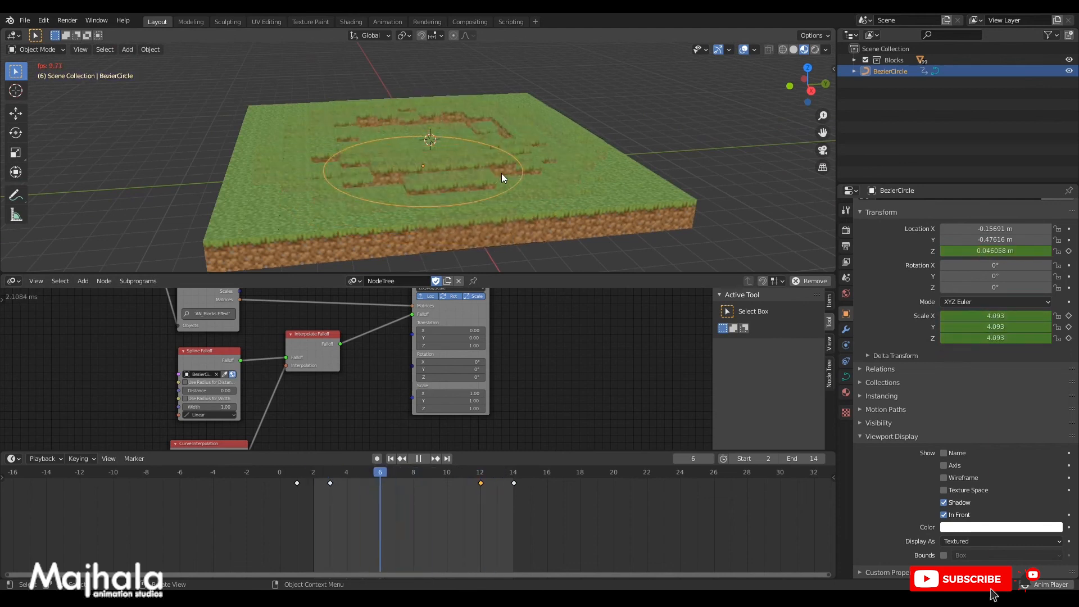
key("space")
middle_click_drag(575, 180, 595, 199, "shift")
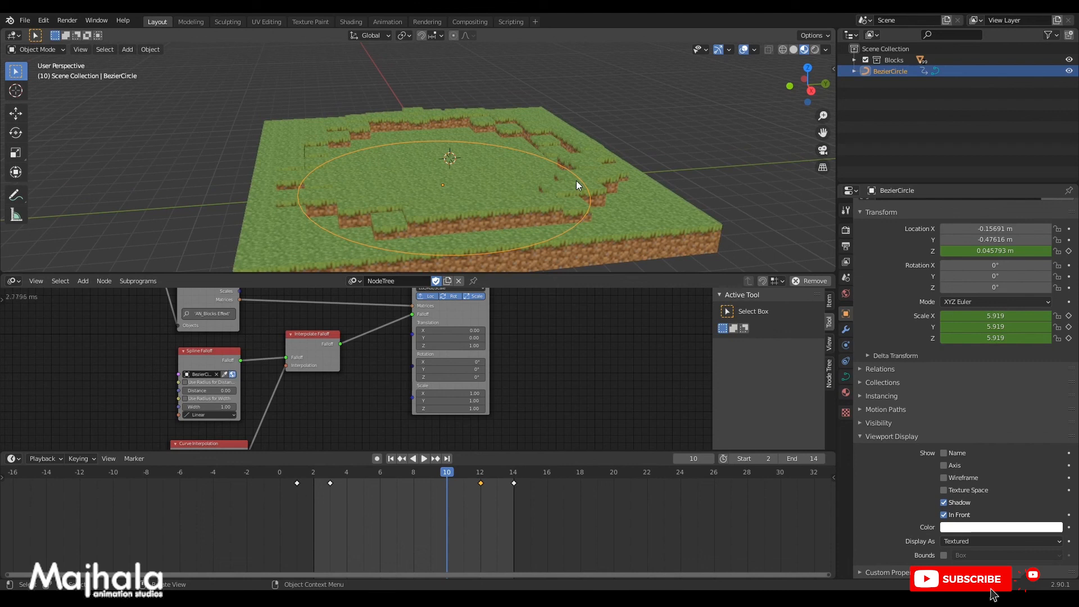